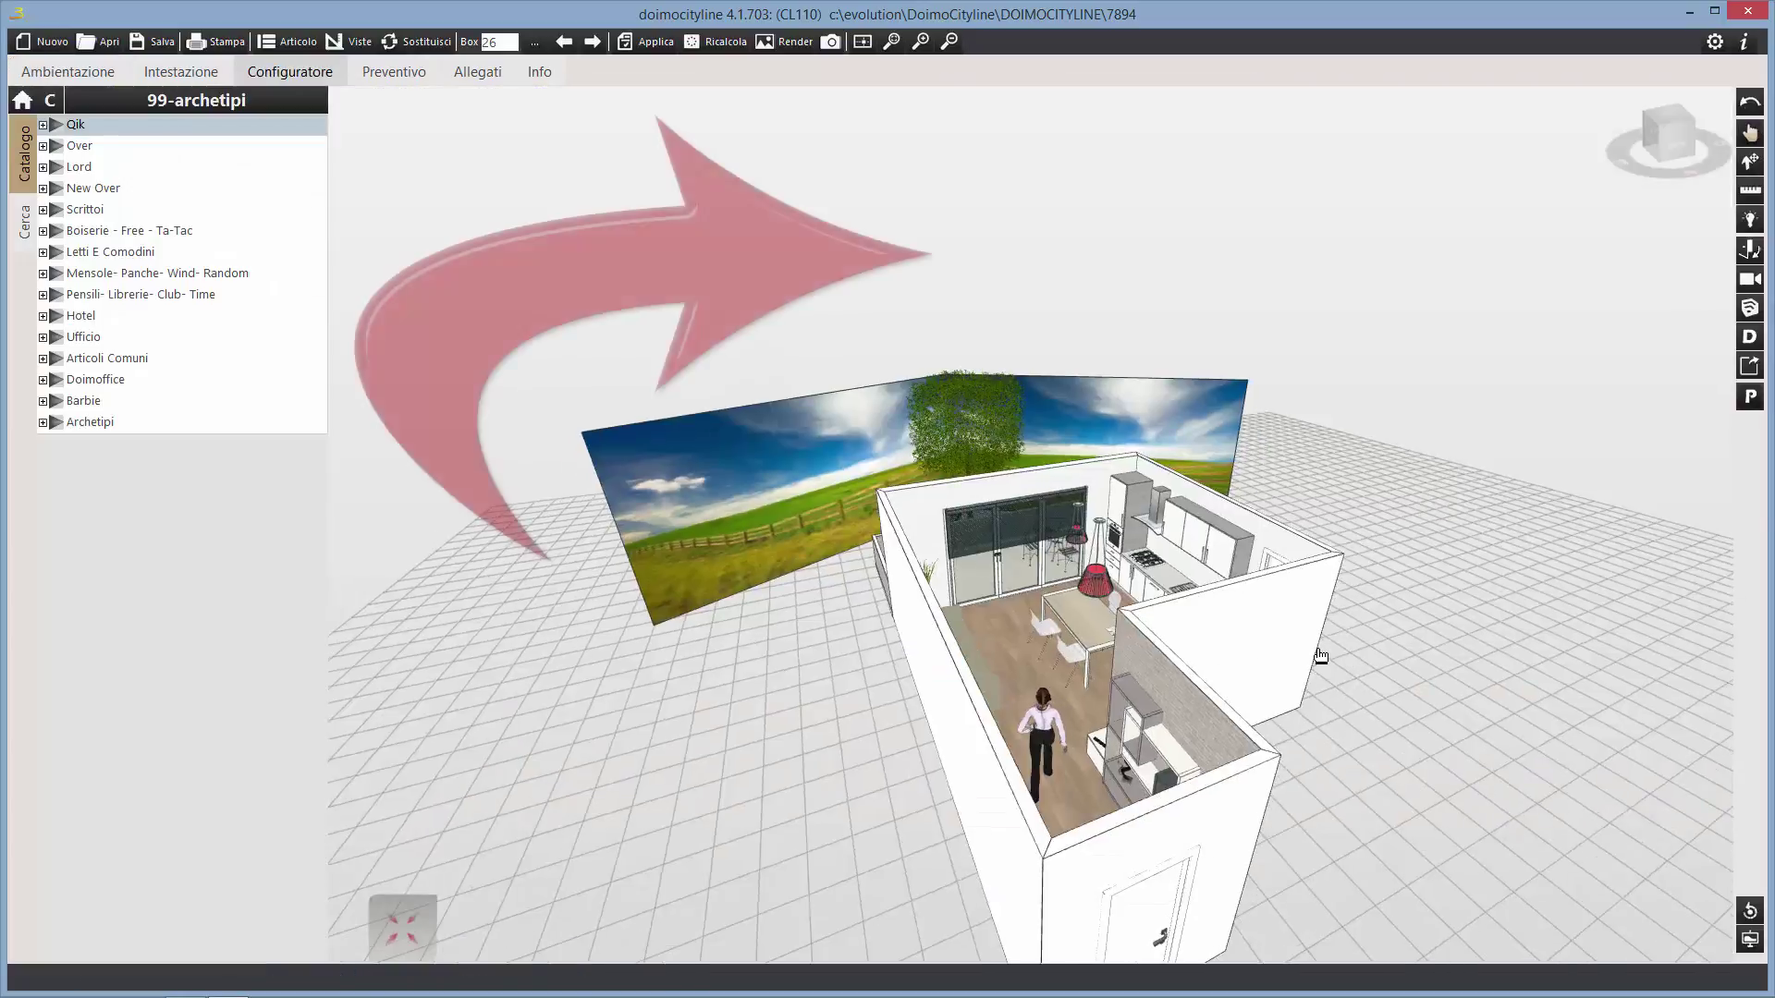
Orbit and zoom the 3D view through the terrace side into the kitchen and dining room.
{"action": "left_click_drag", "start_coordinate": [1247, 655], "coordinate": [781, 729]}
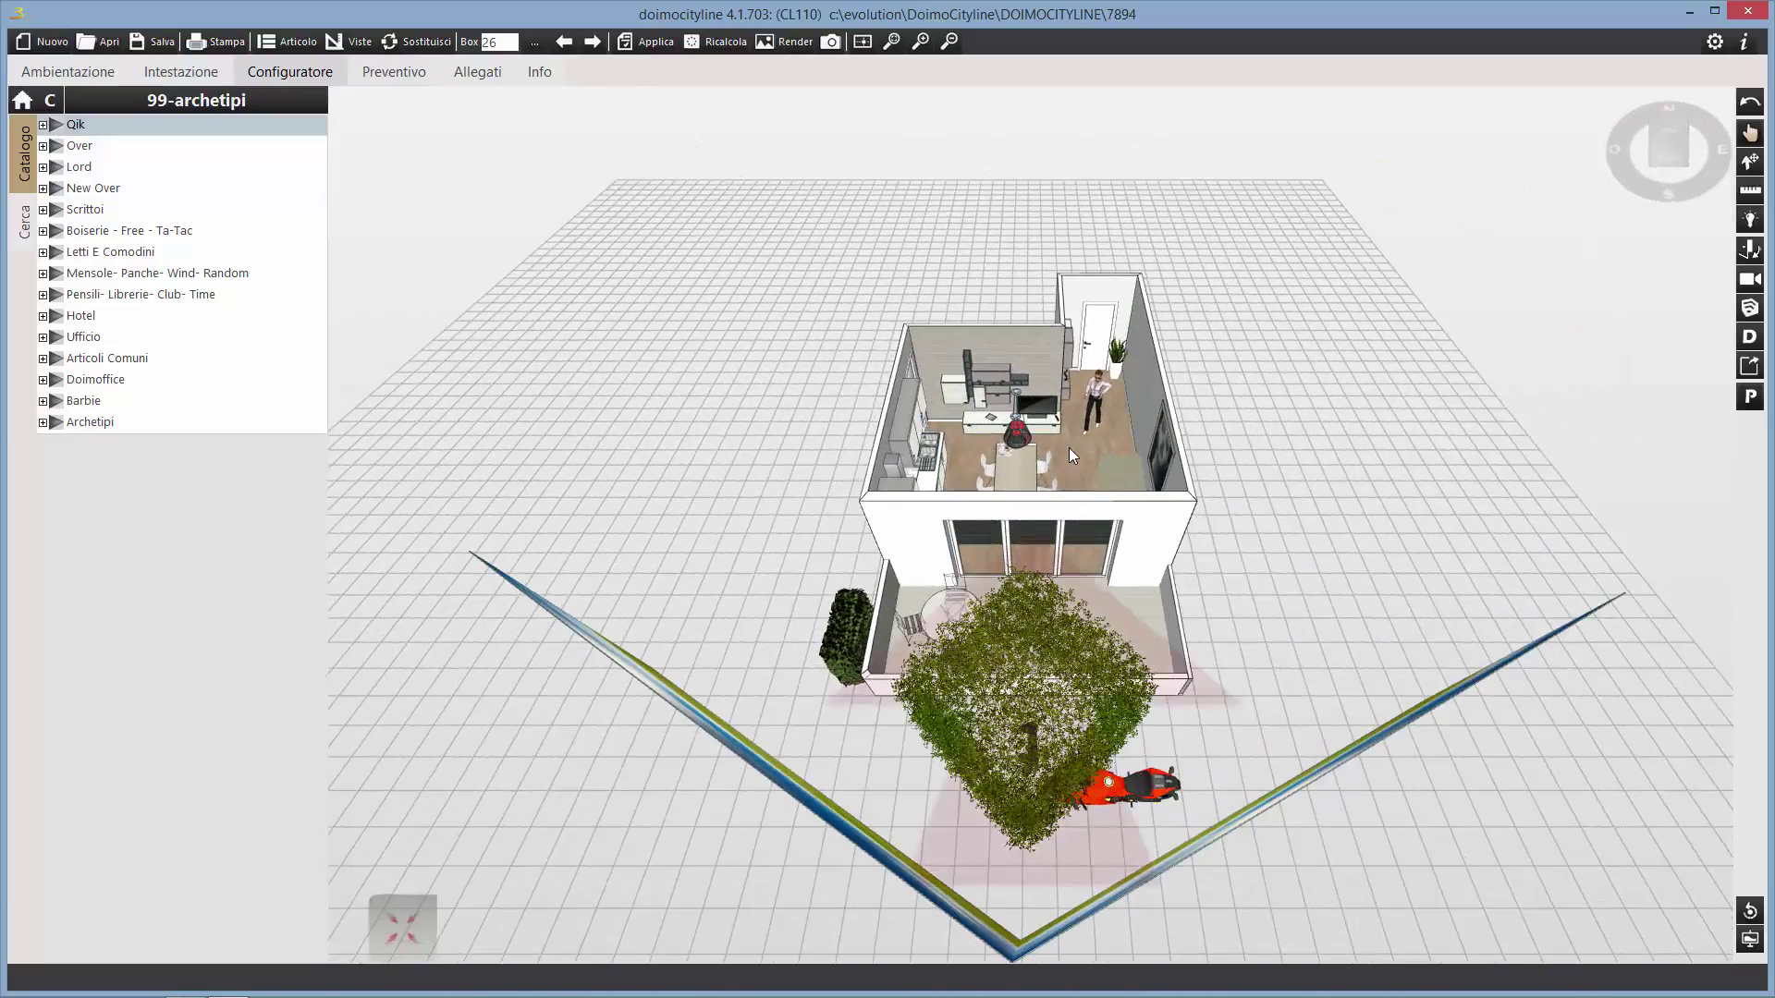
{"action": "scroll", "coordinate": [1068, 447], "scroll_direction": "up", "scroll_amount": 5}
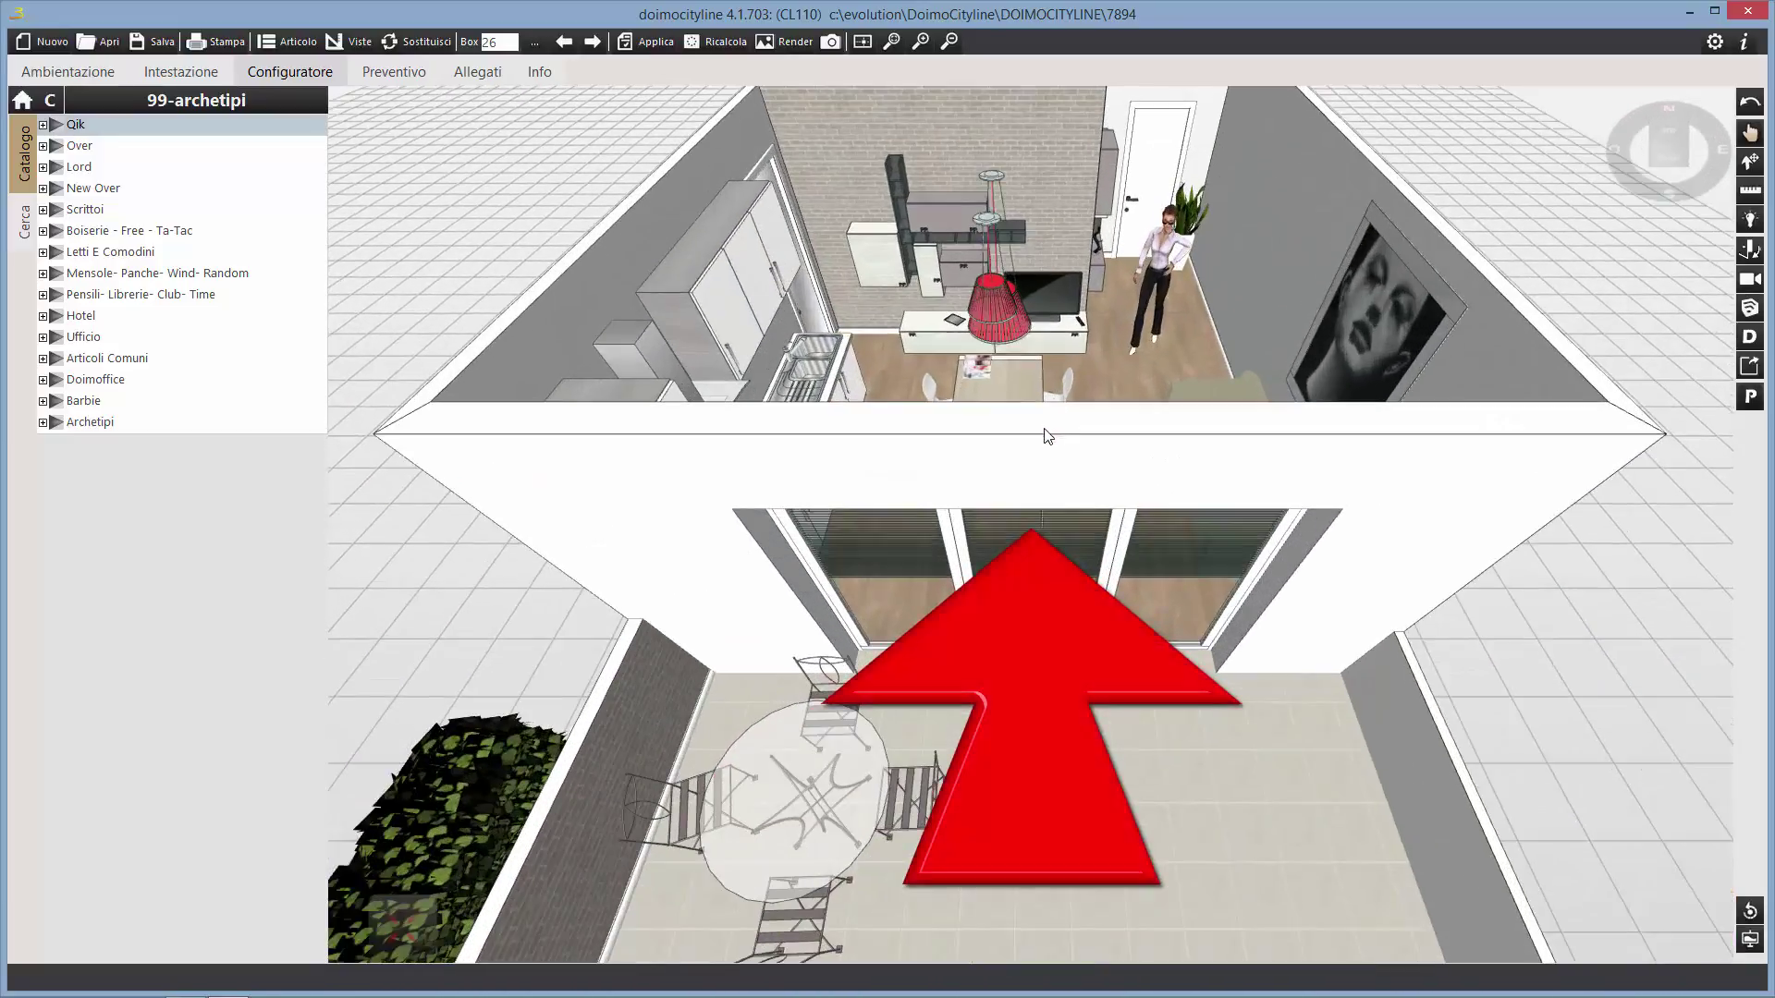
{"action": "scroll", "coordinate": [1049, 434], "scroll_direction": "up", "scroll_amount": 5}
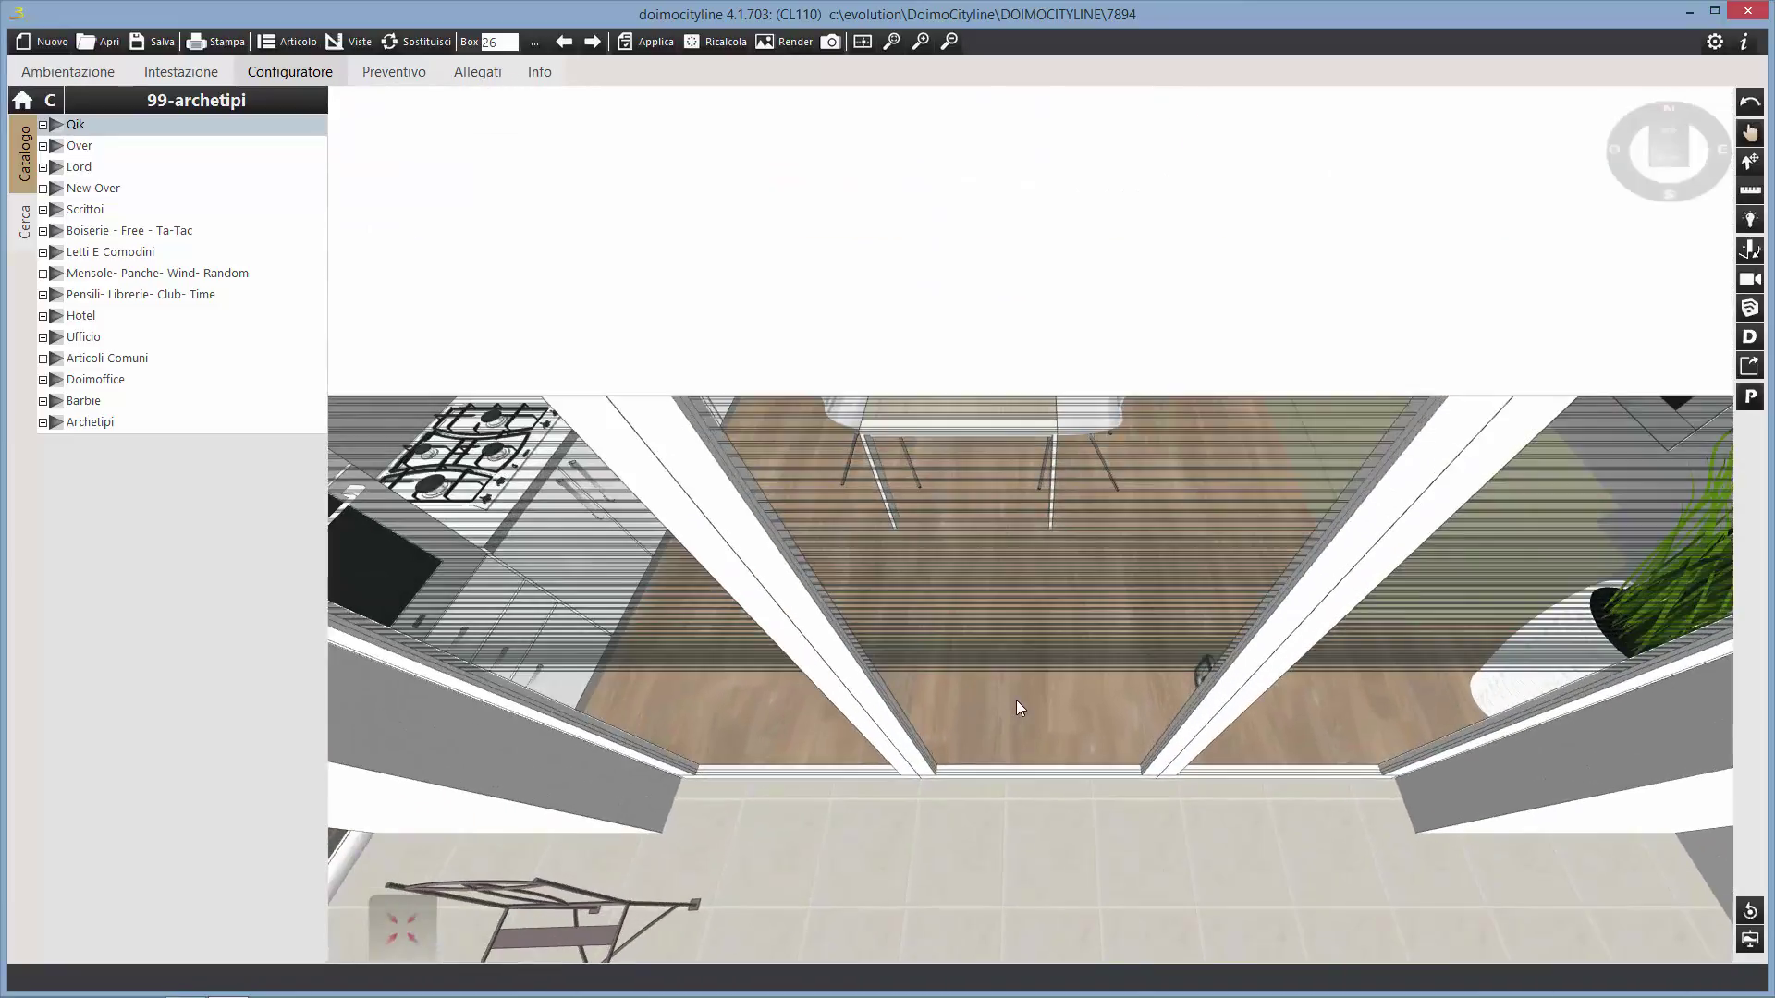
{"action": "left_click_drag", "start_coordinate": [1017, 701], "coordinate": [1028, 604]}
{"action": "scroll", "coordinate": [1028, 606], "scroll_direction": "up", "scroll_amount": 2}
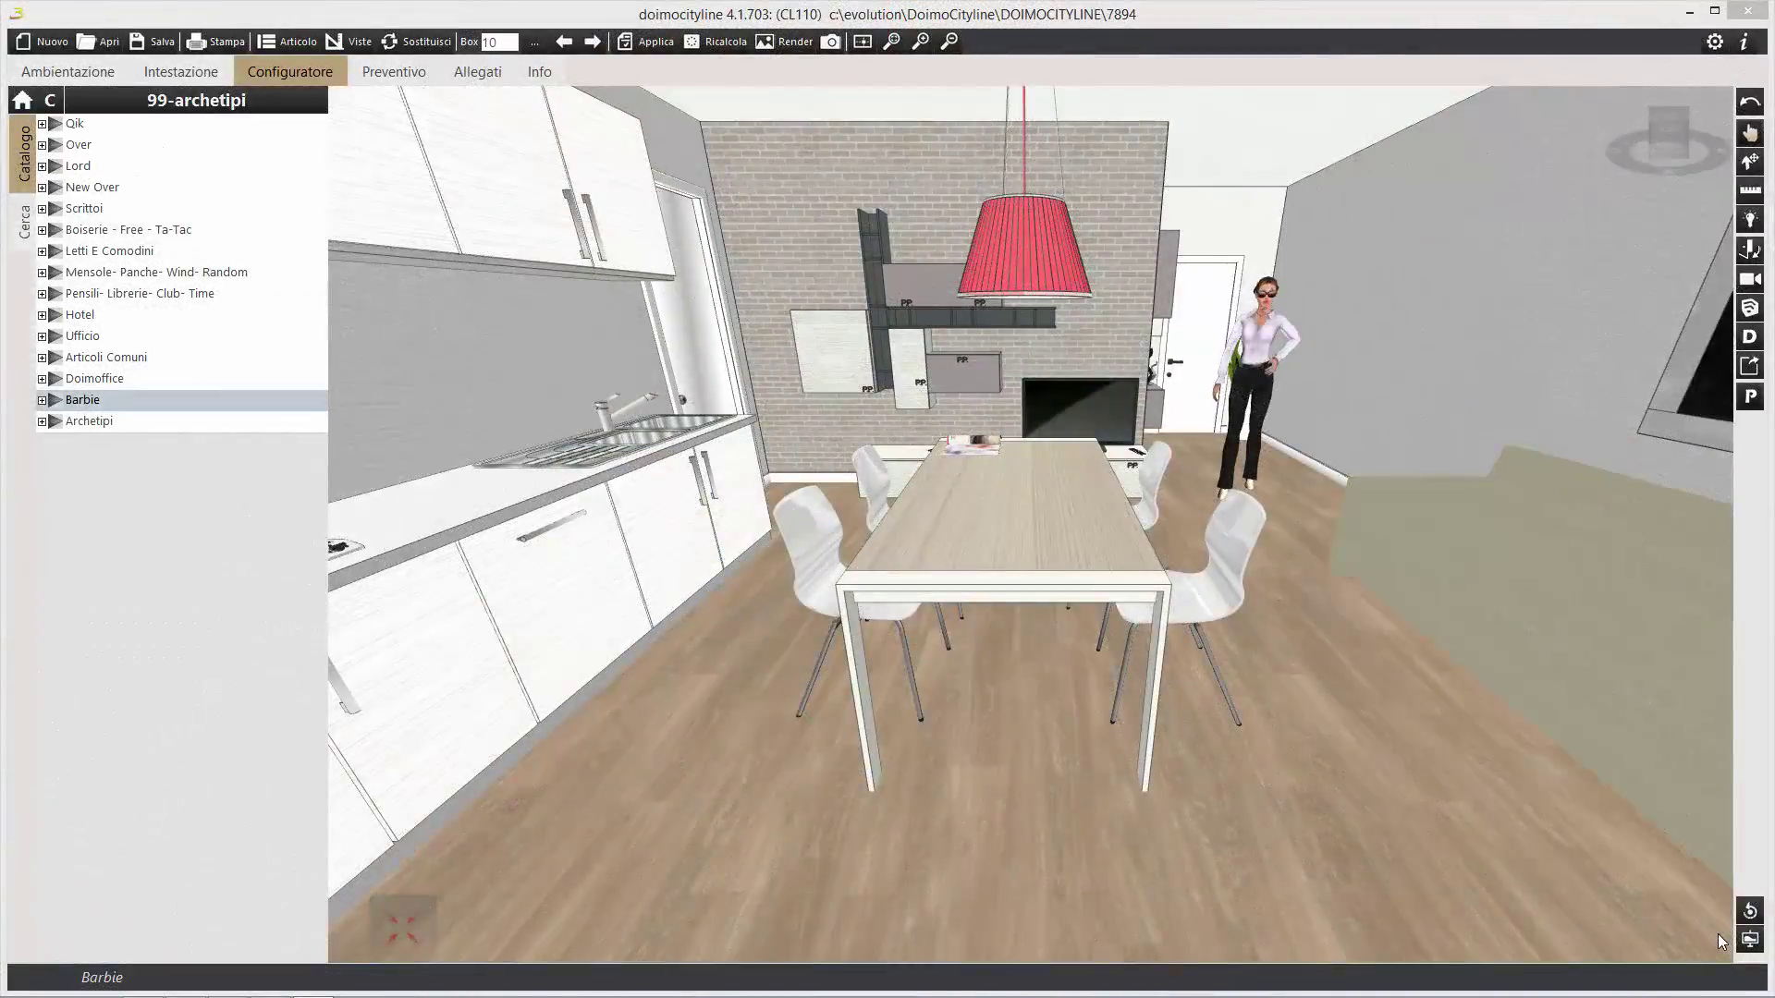
Display the Pianta Ass. standard view and replace the user lights with automatically computed lights.
{"action": "left_click", "coordinate": [356, 42]}
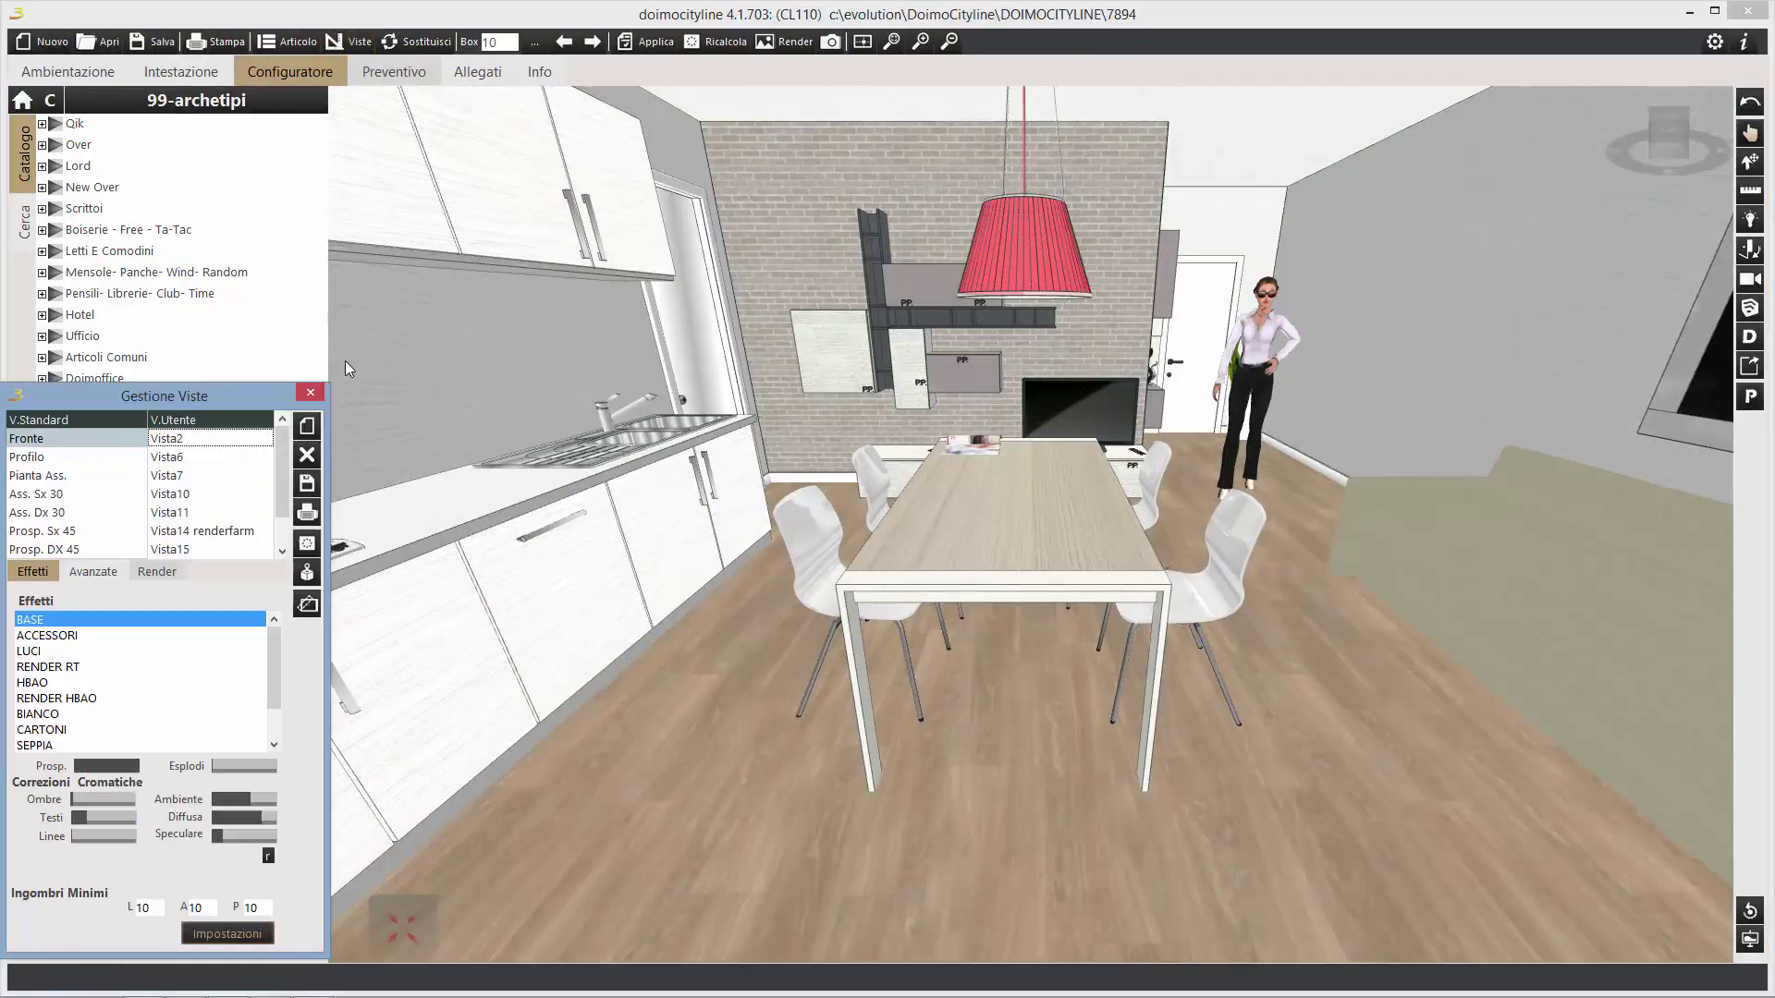
{"action": "left_click", "coordinate": [44, 477]}
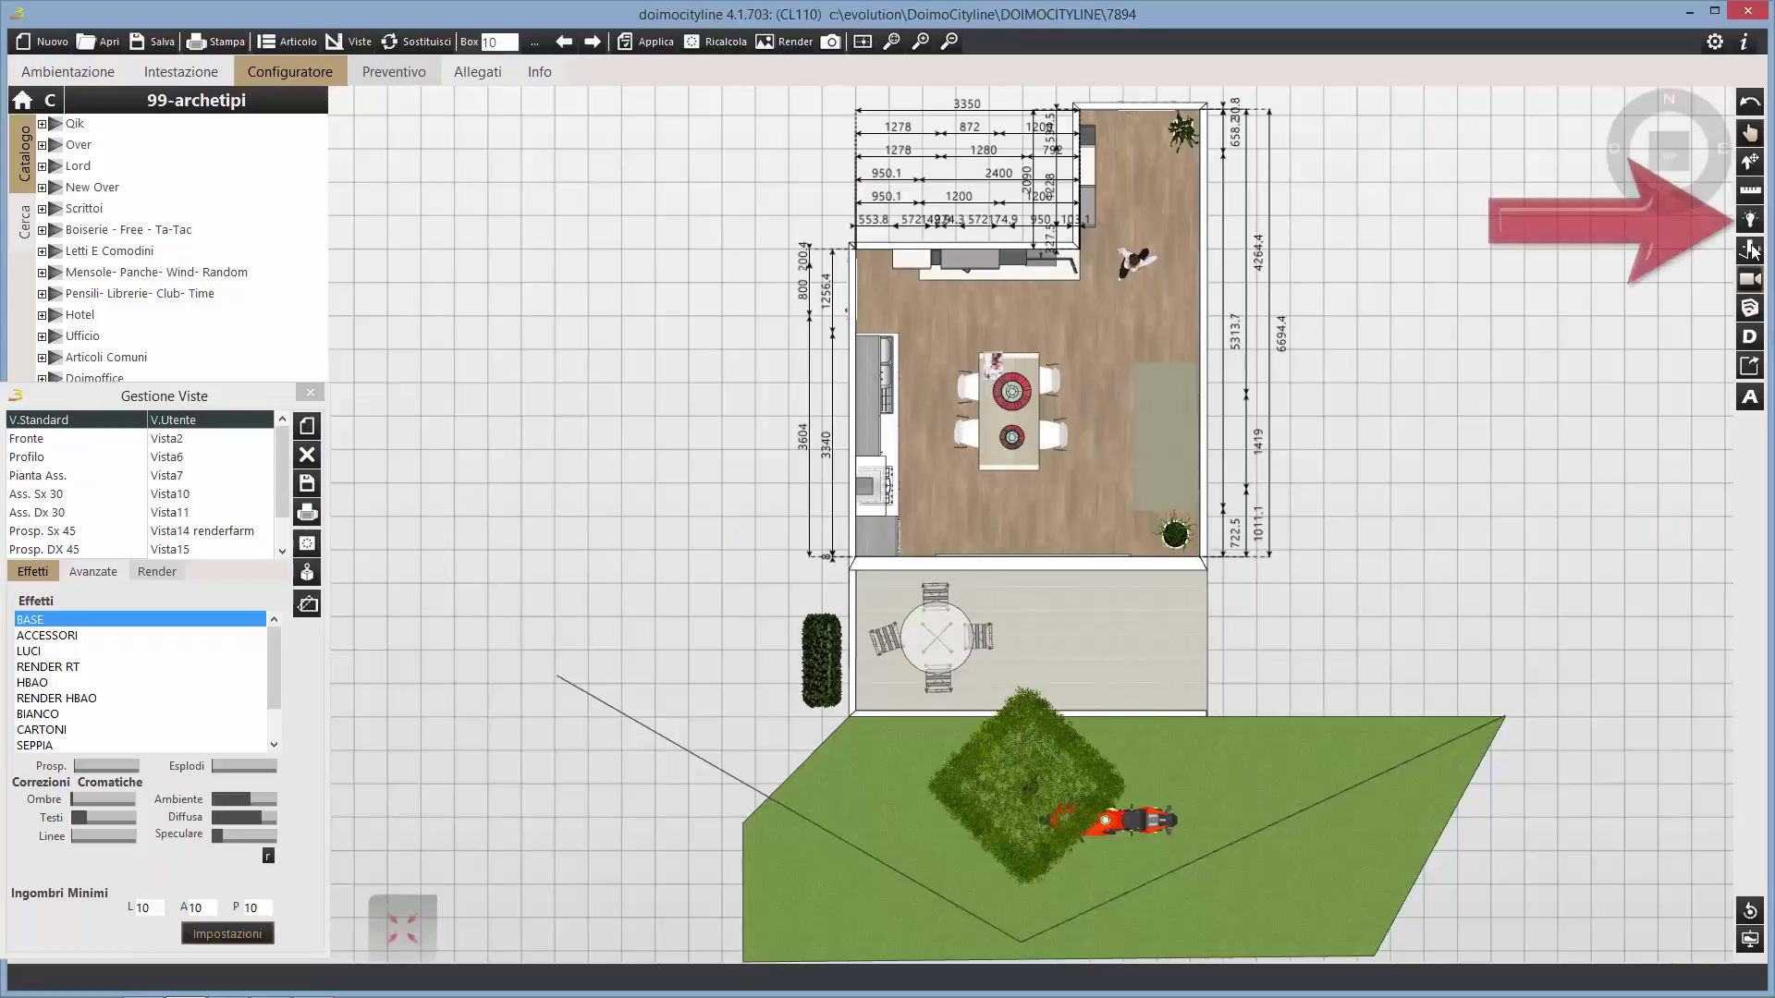
{"action": "left_click", "coordinate": [1750, 251]}
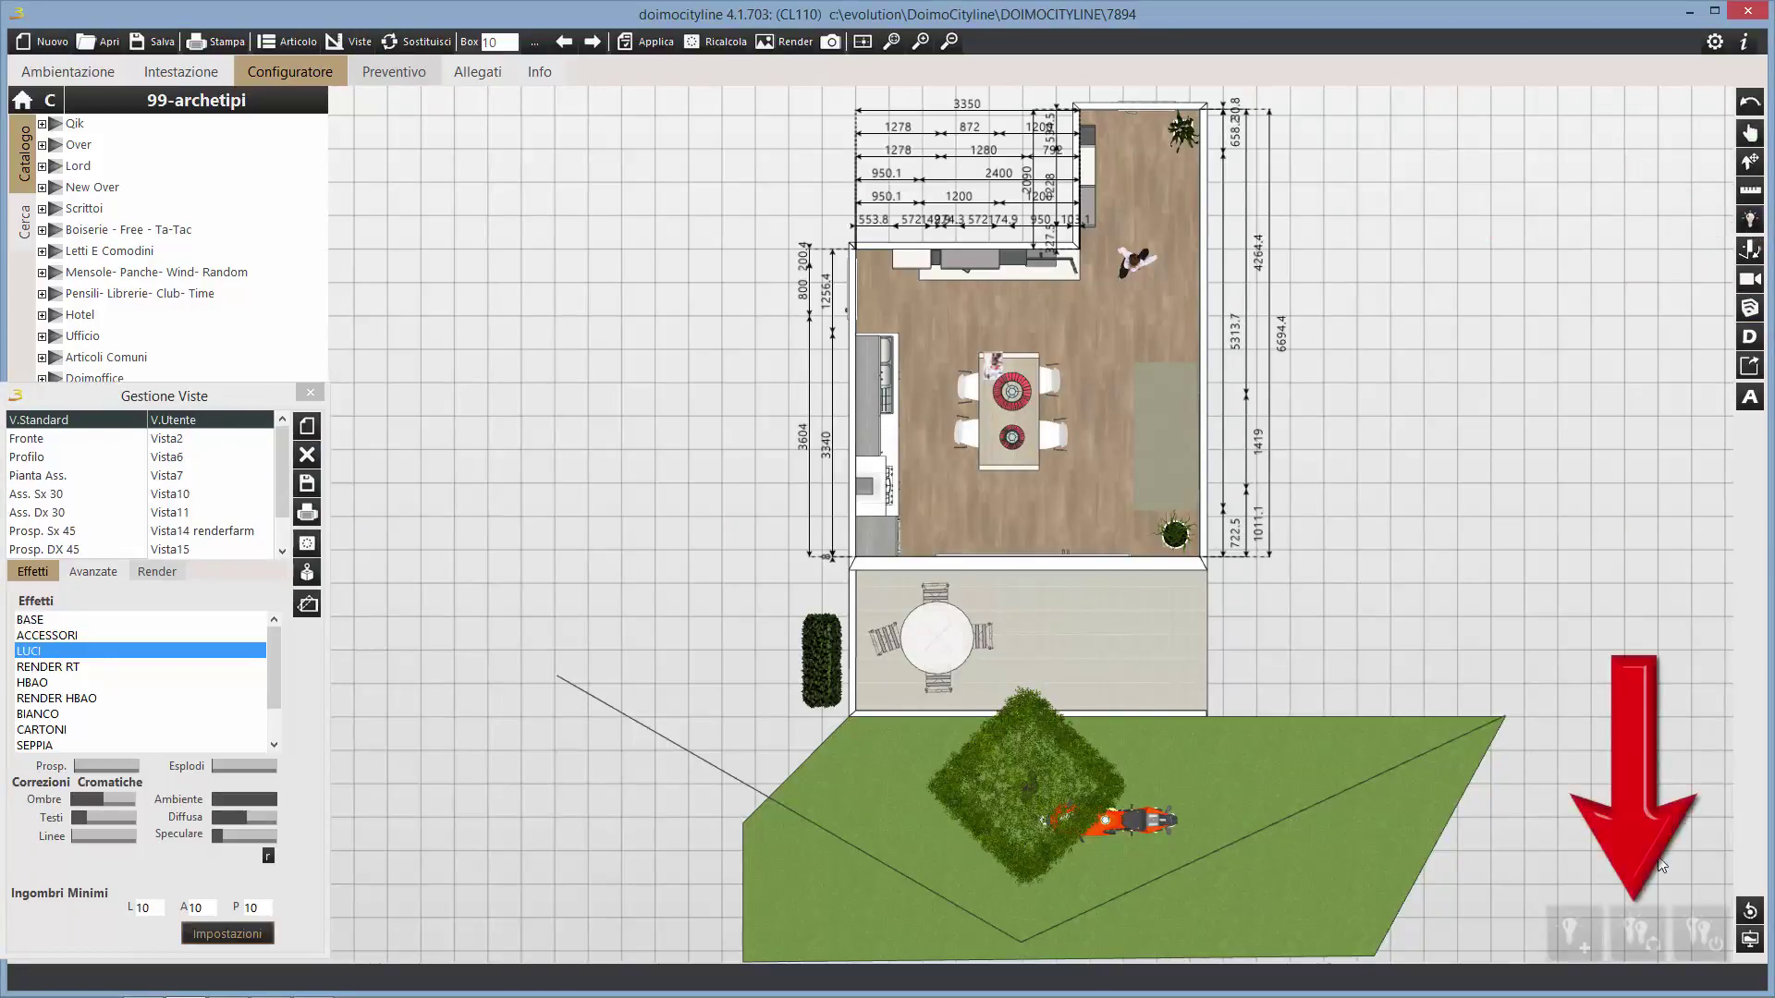
{"action": "left_click", "coordinate": [1638, 932]}
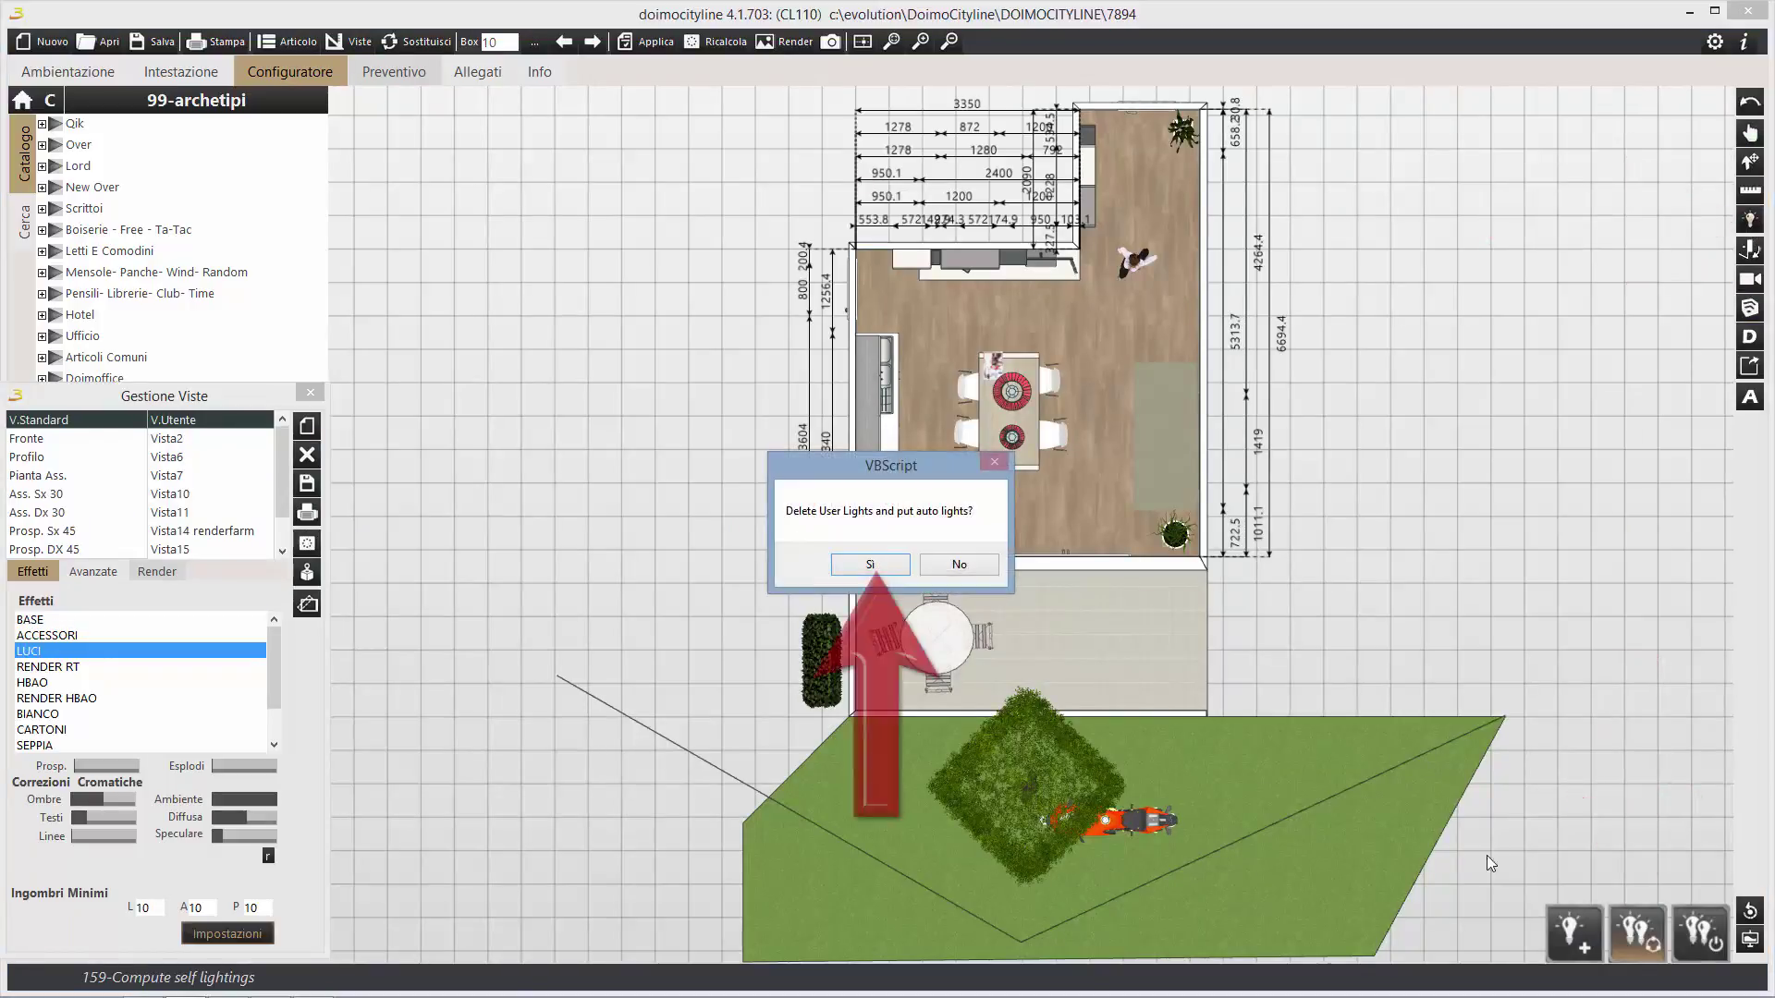
{"action": "left_click", "coordinate": [857, 562]}
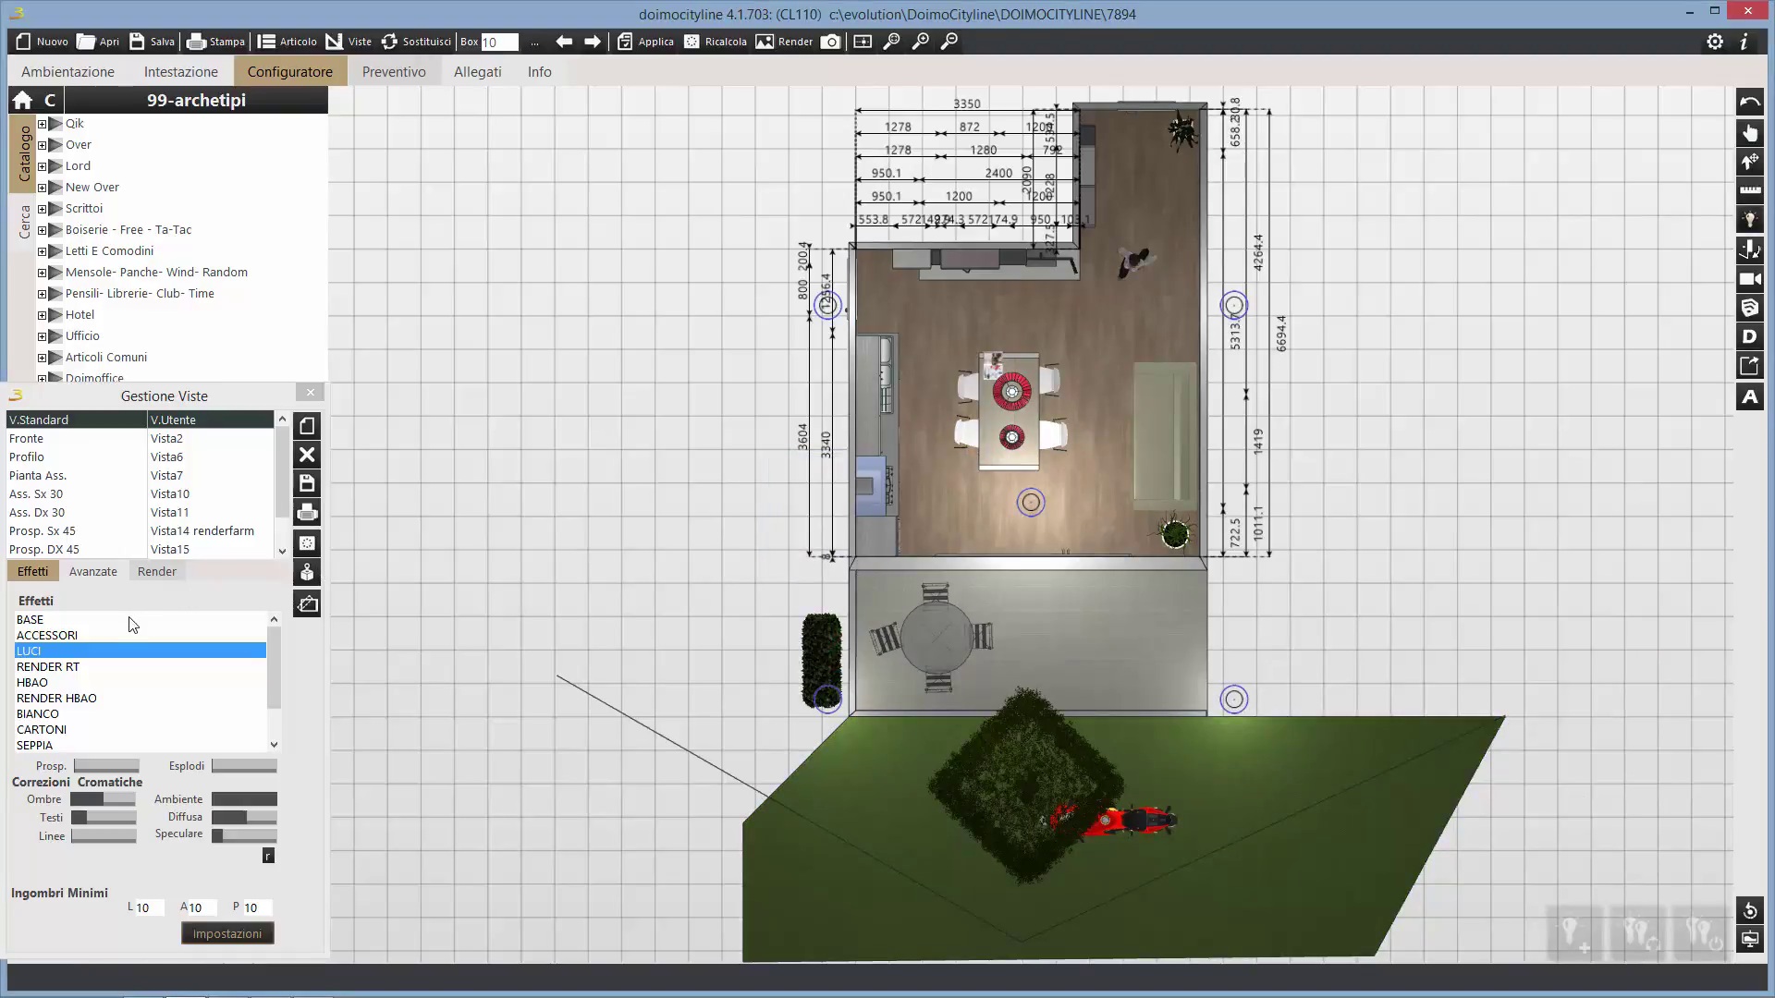
Display the user view Vista19 stop v1 with the RENDER RT effect, raise the Ombre level, and set Ambiente to 29.
{"action": "left_click", "coordinate": [287, 545]}
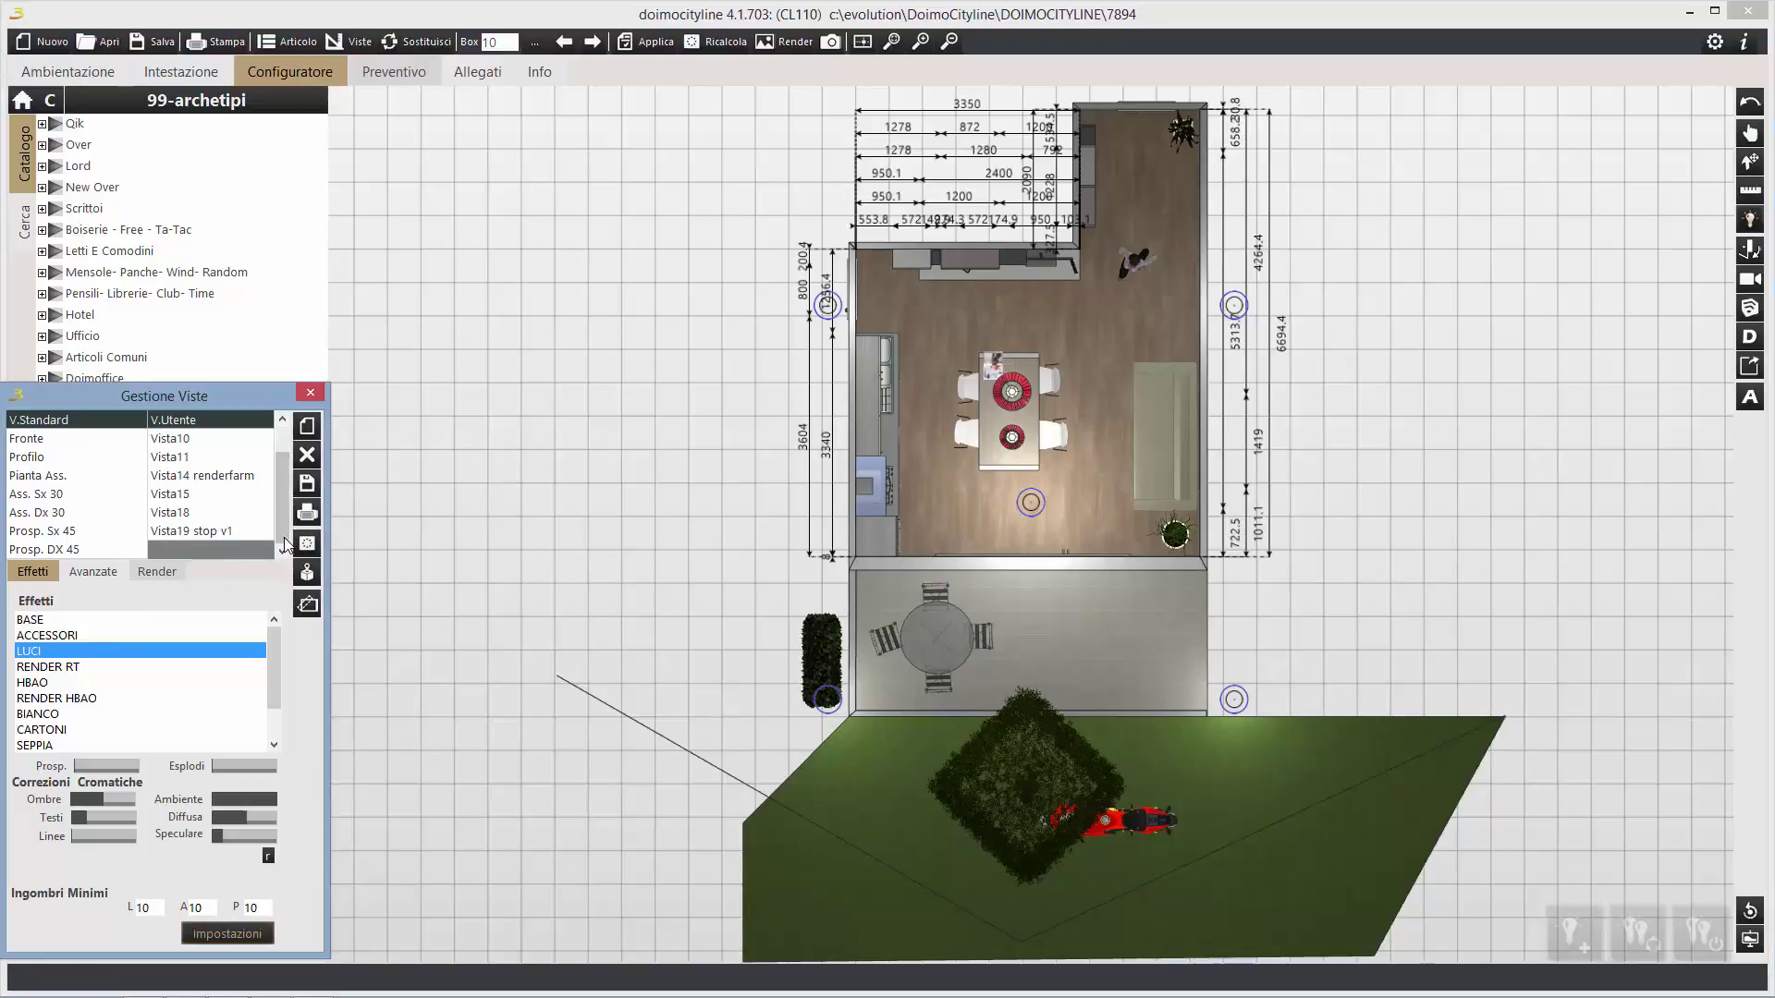
{"action": "left_click", "coordinate": [205, 530]}
{"action": "left_click", "coordinate": [70, 667]}
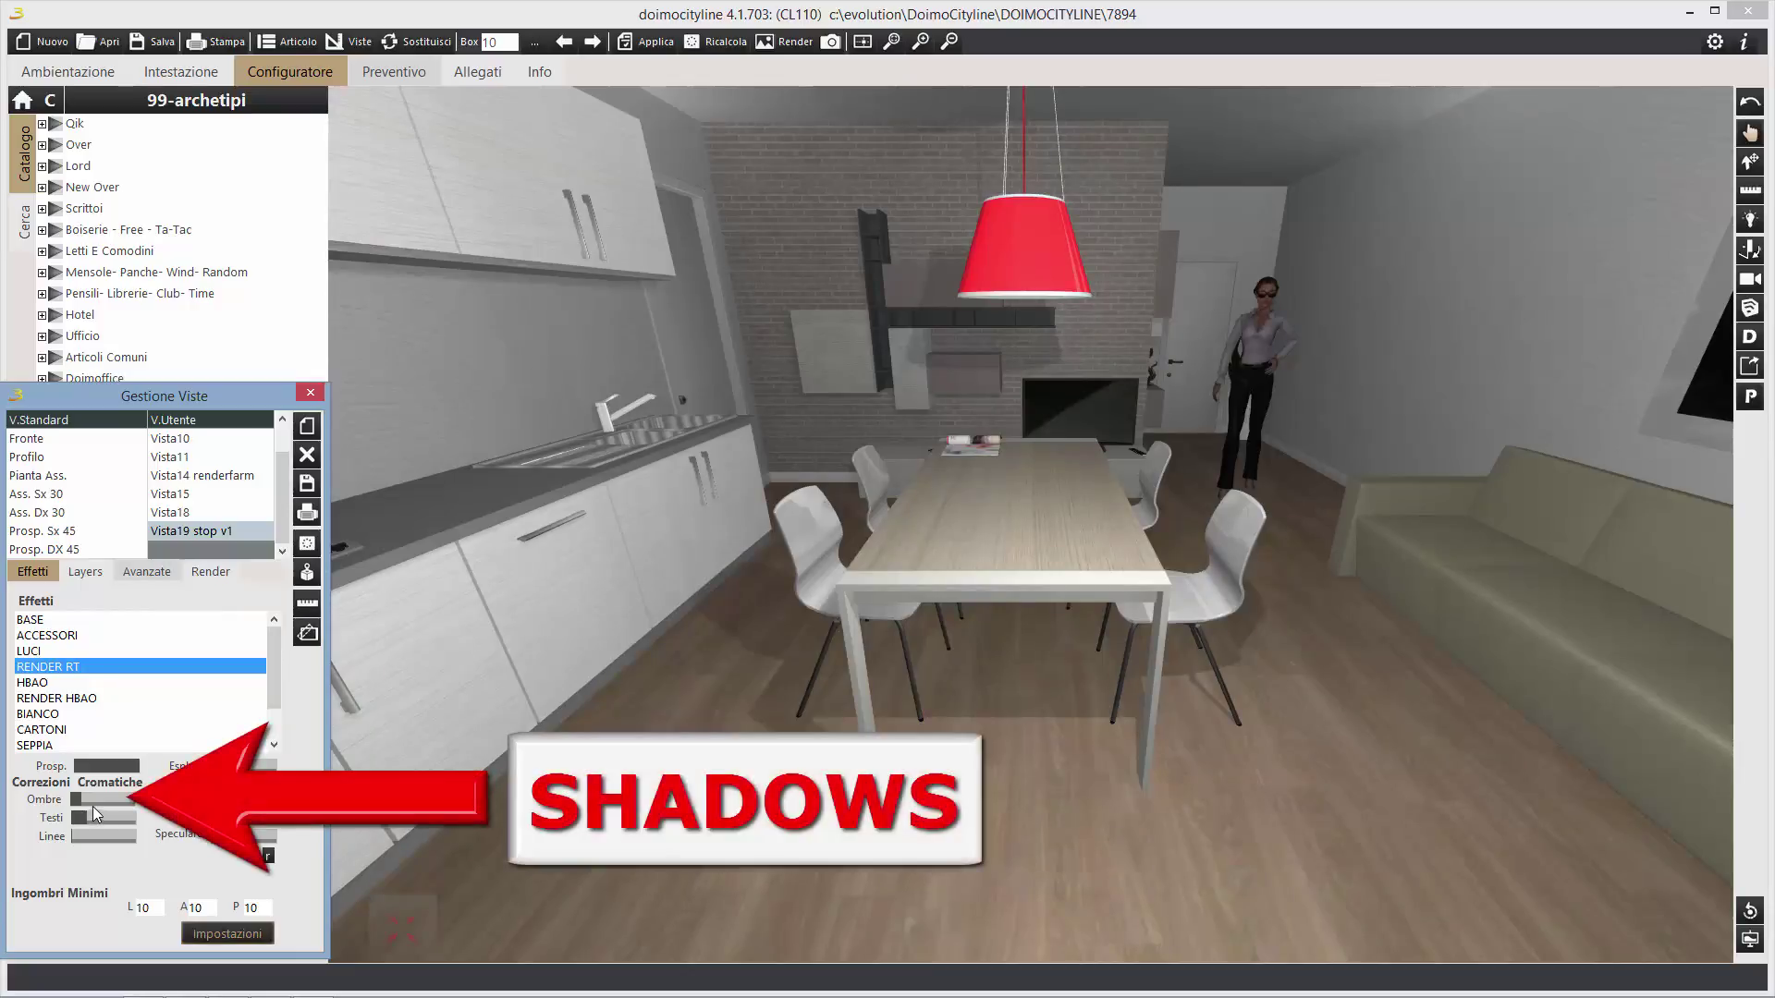
{"action": "left_click_drag", "start_coordinate": [83, 801], "coordinate": [109, 800]}
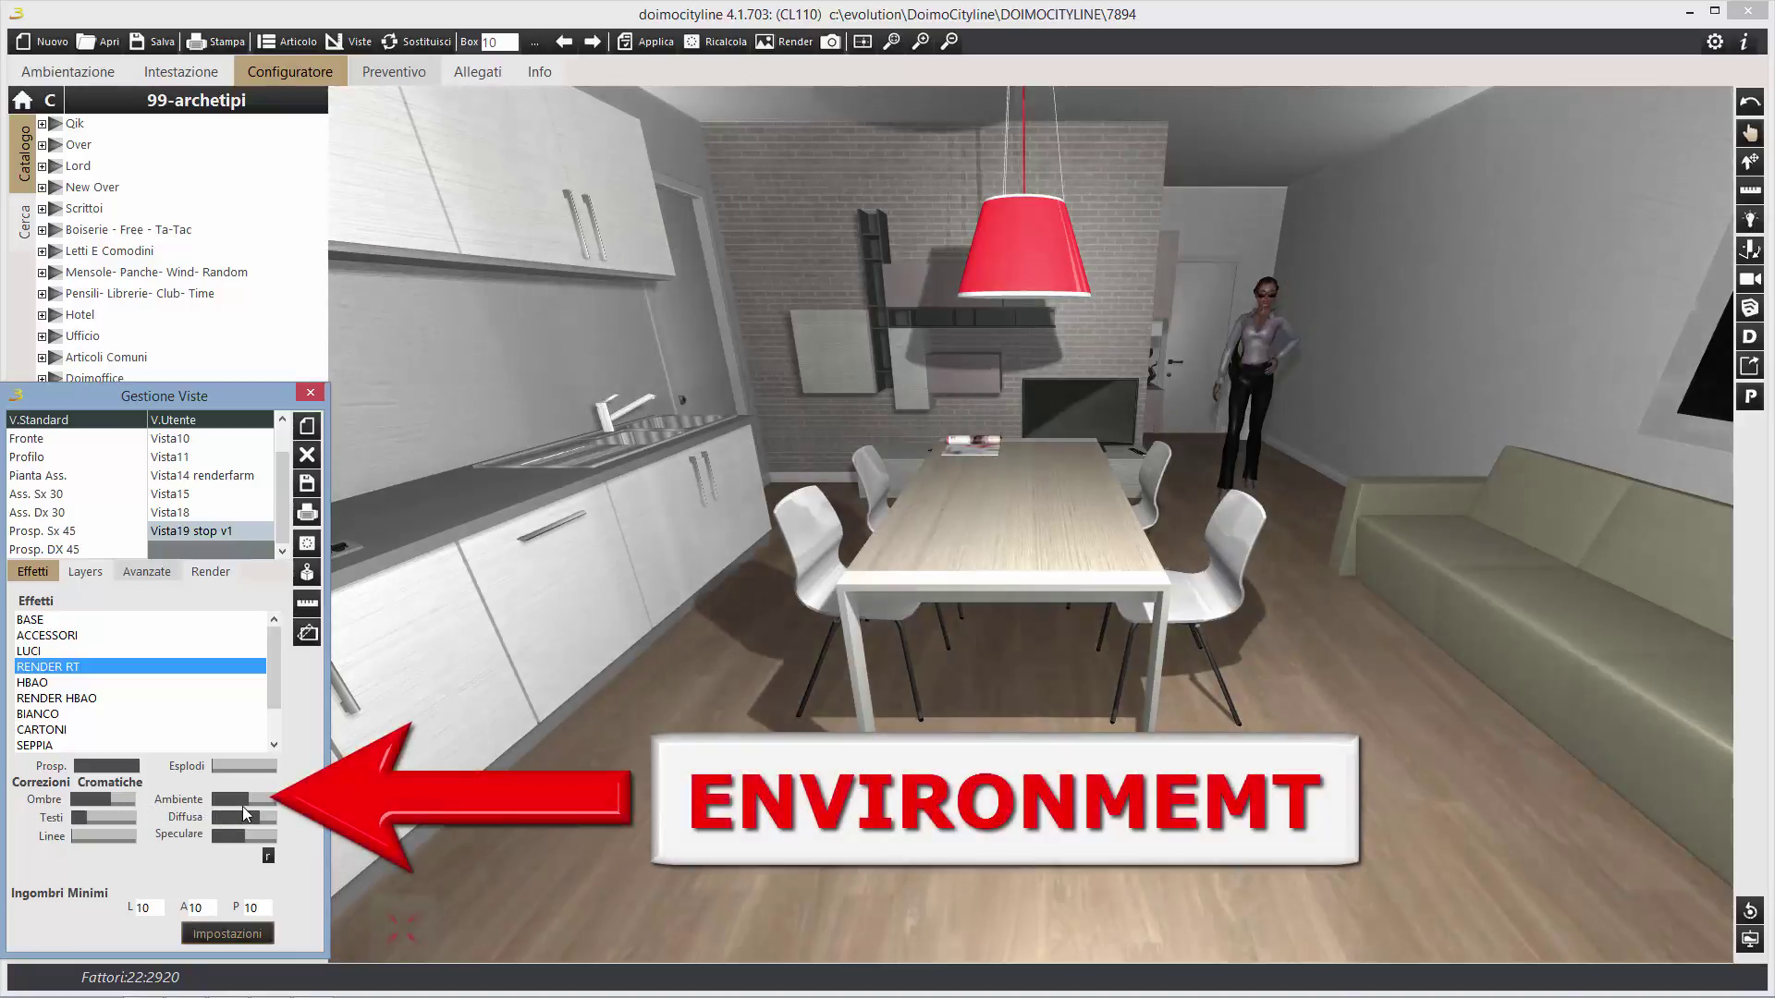
{"action": "left_click_drag", "start_coordinate": [252, 801], "coordinate": [259, 799]}
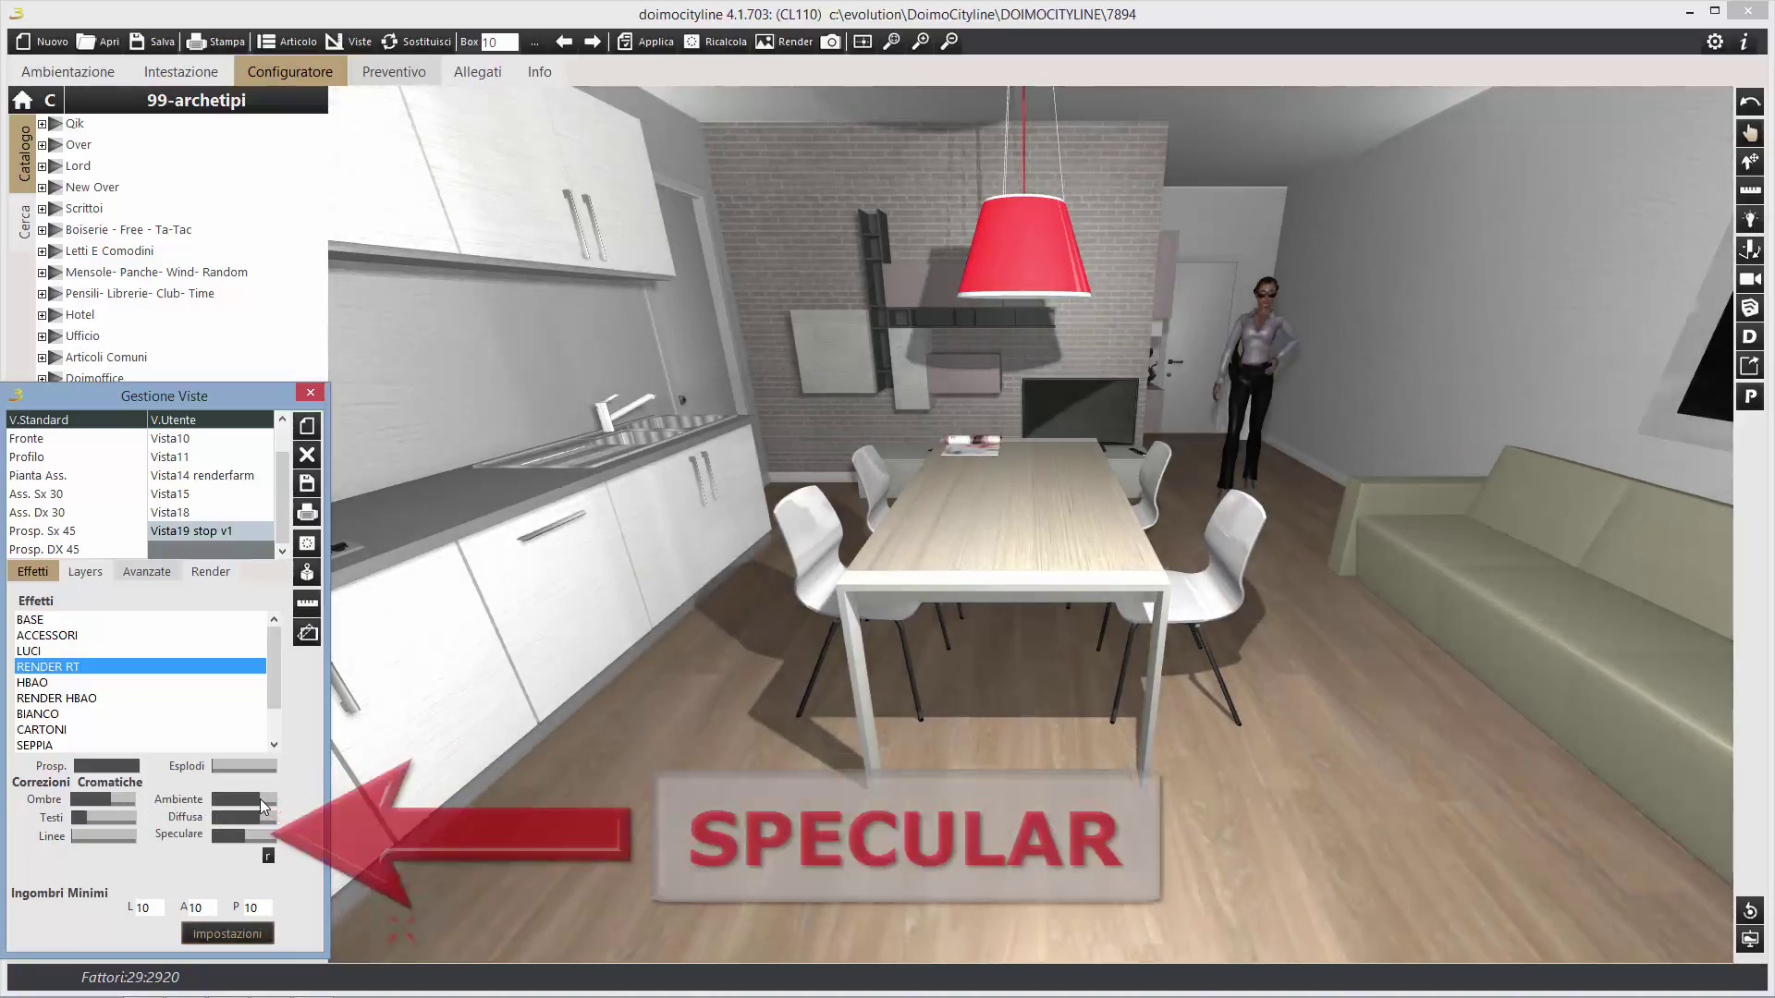
Display the user view Vista18 and try different light levels, leaving Diffusa at 8 and Ambiente at 38.
{"action": "left_click", "coordinate": [191, 513]}
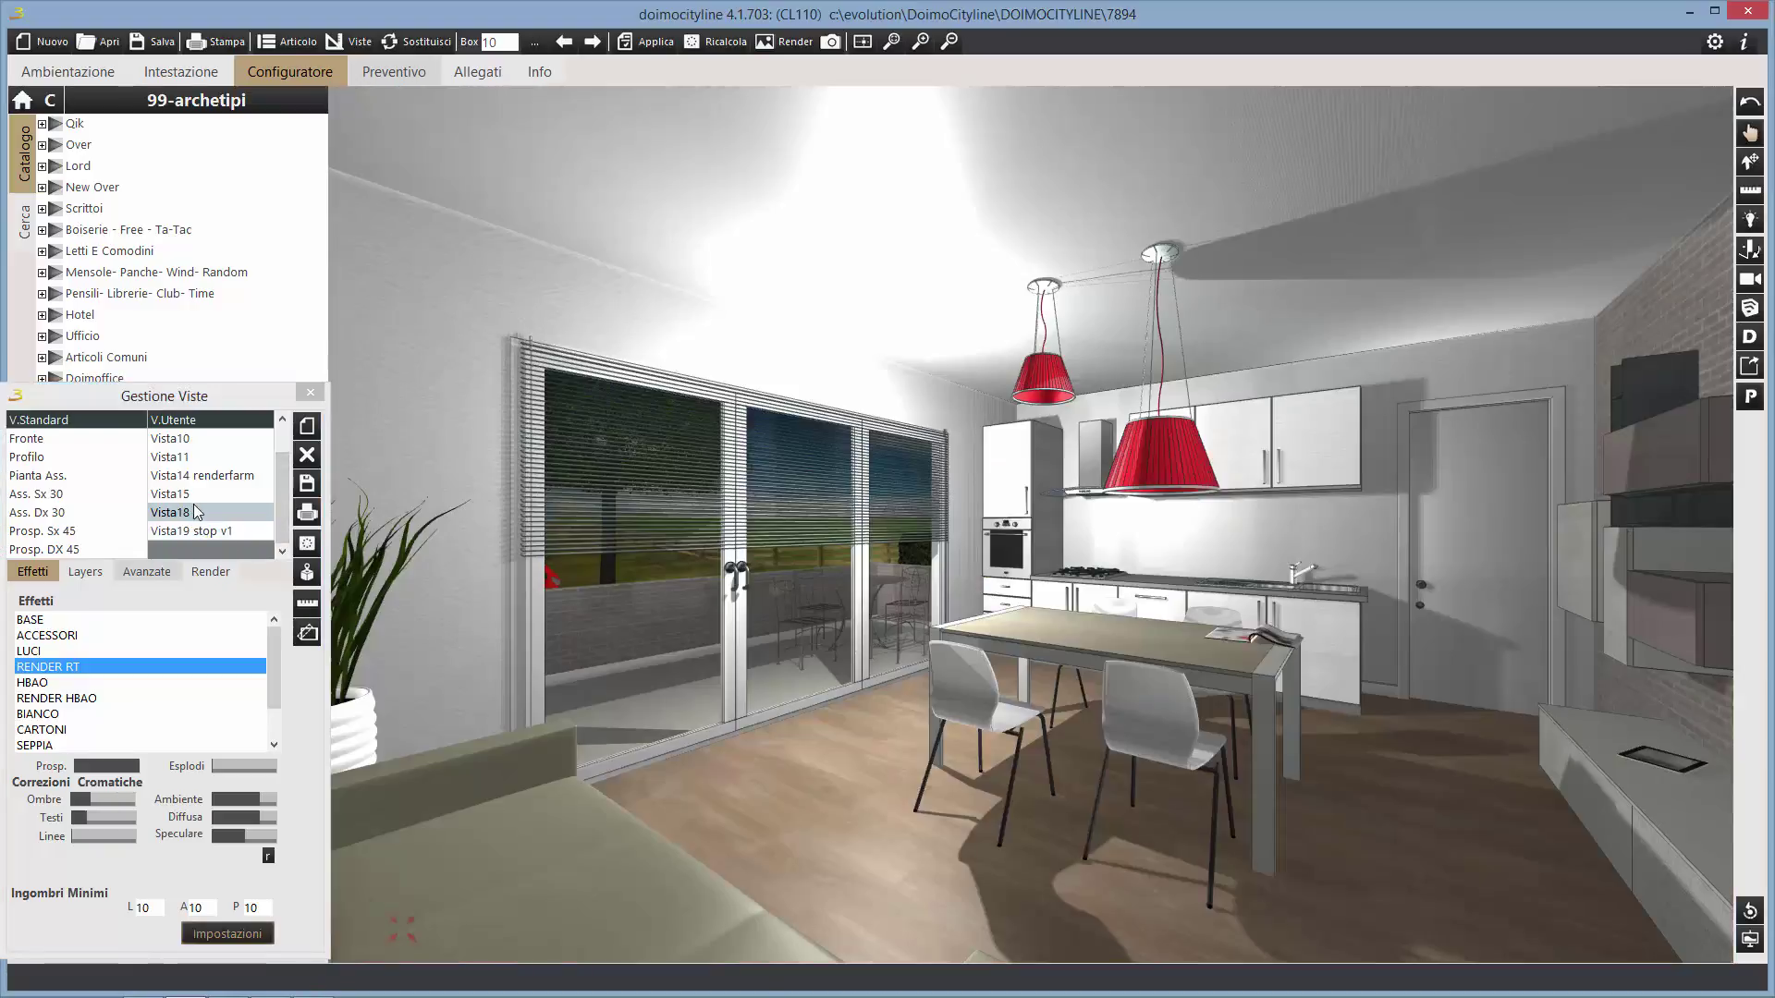
{"action": "left_click_drag", "start_coordinate": [263, 797], "coordinate": [213, 797]}
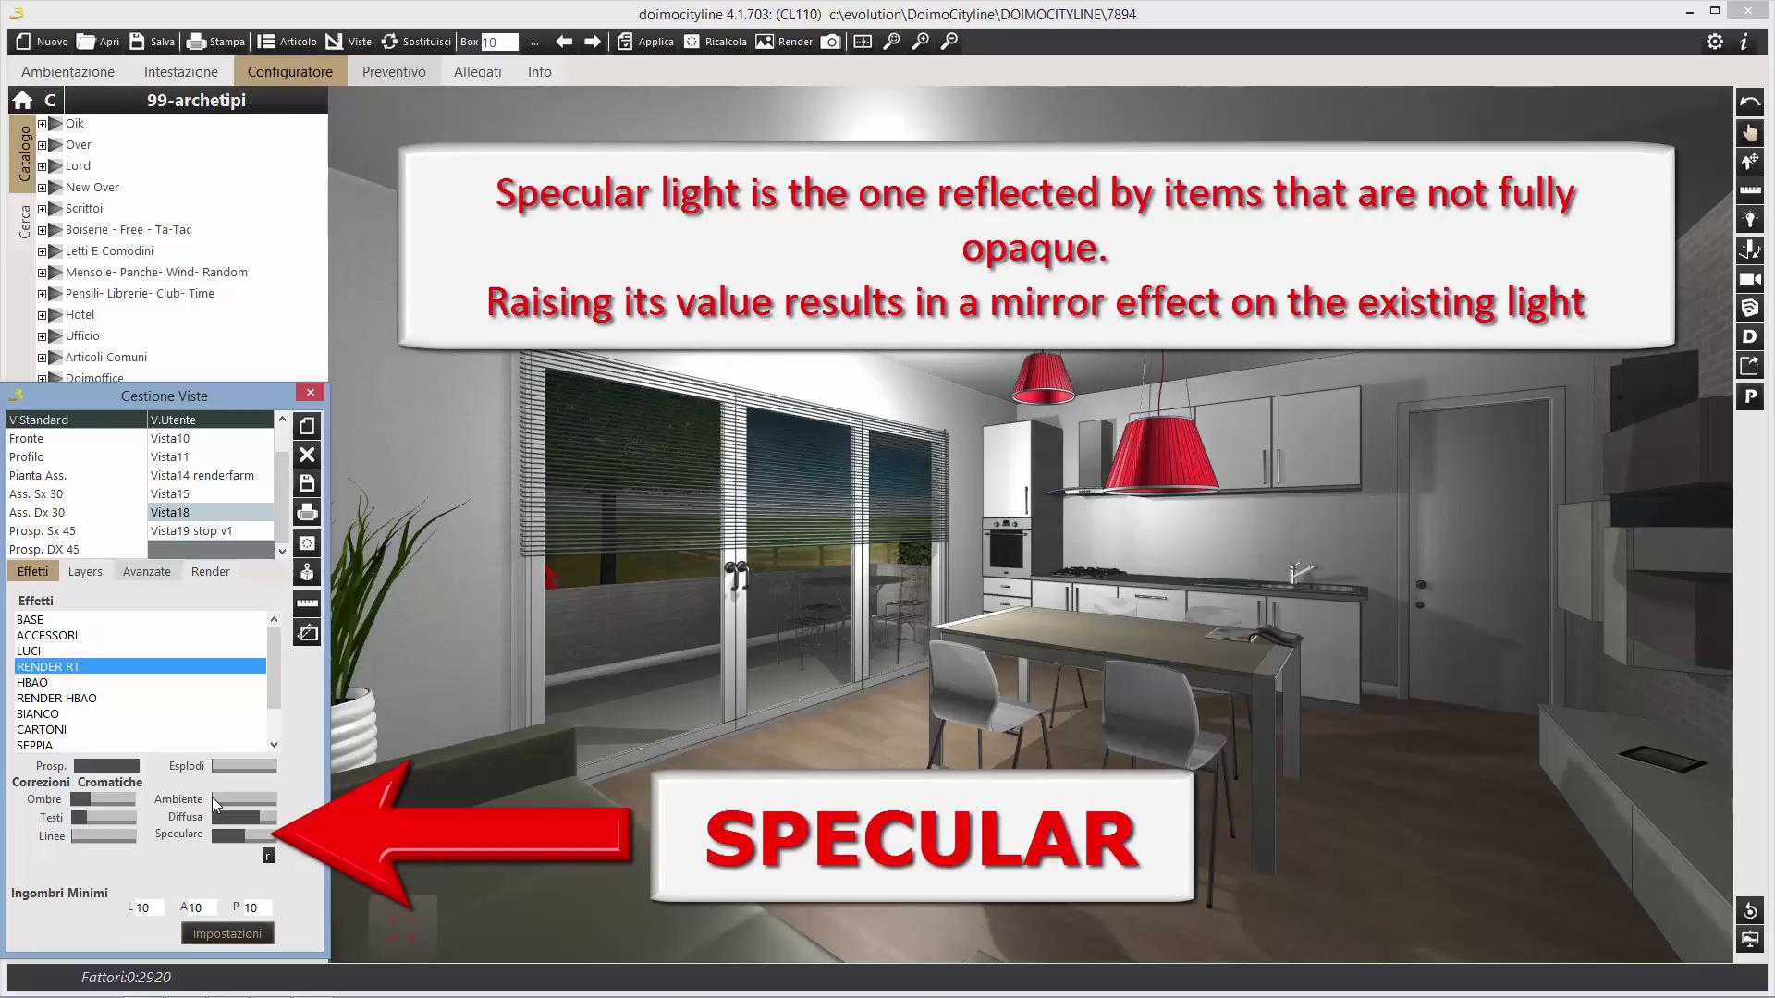
{"action": "left_click", "coordinate": [214, 797]}
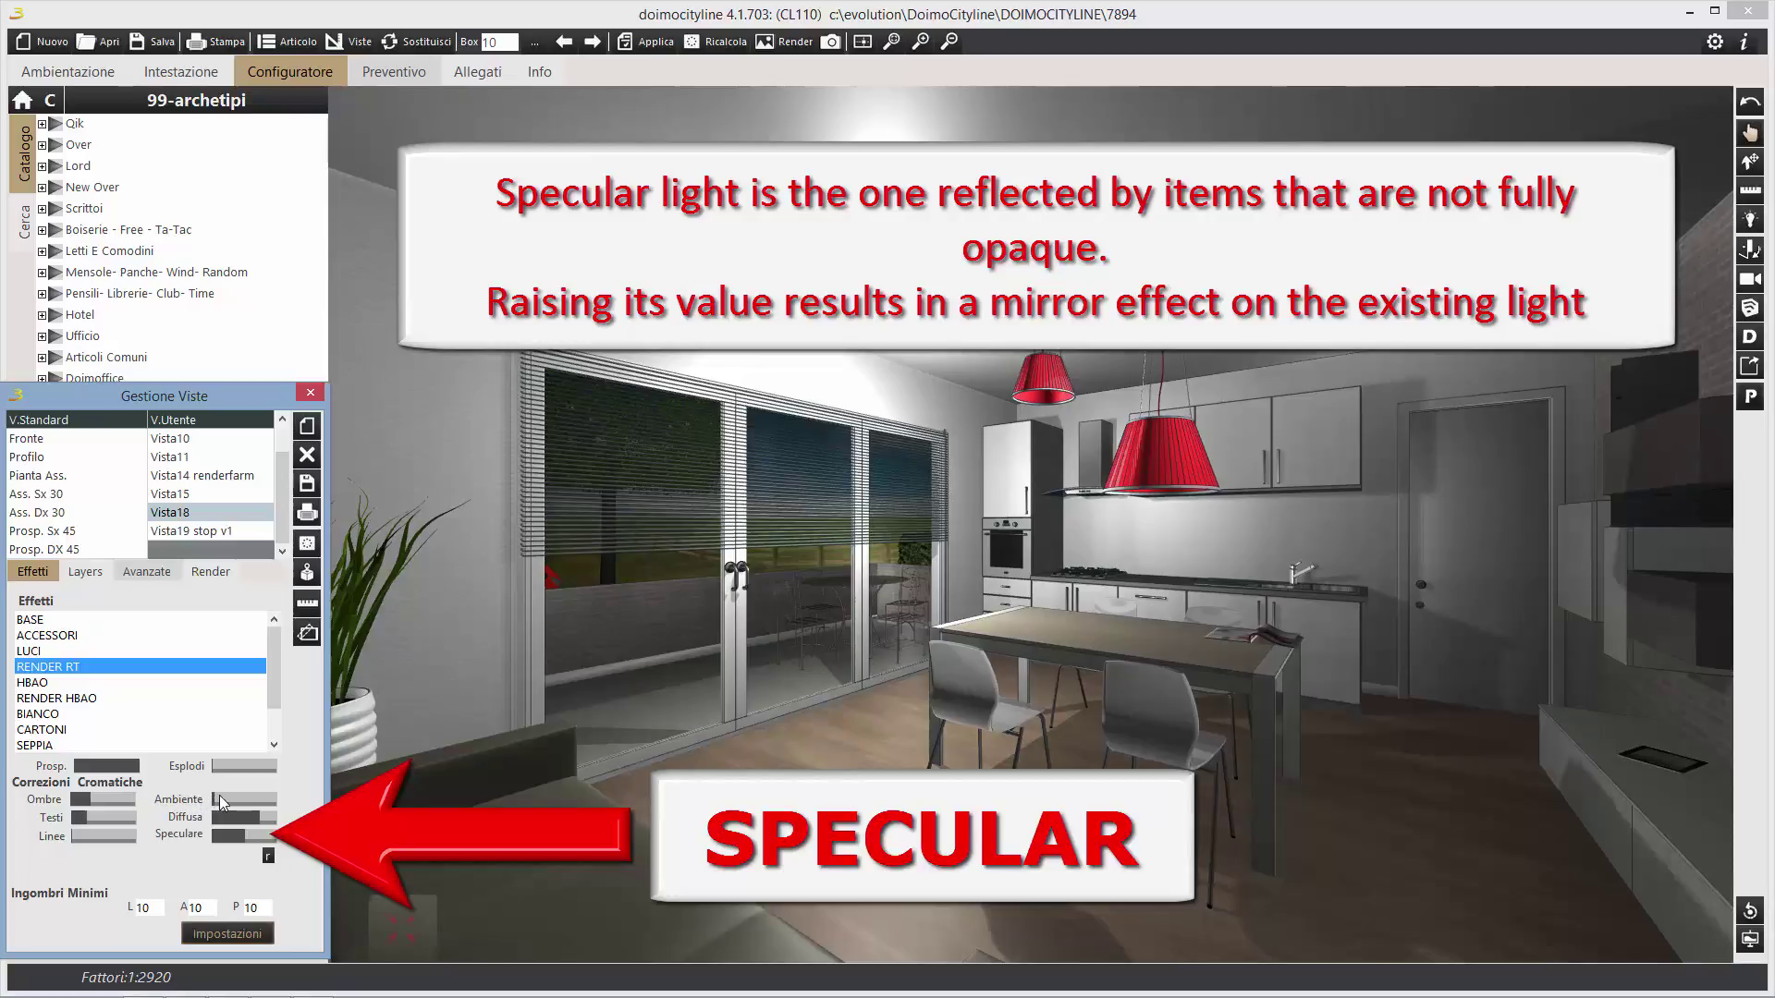
{"action": "left_click", "coordinate": [223, 815]}
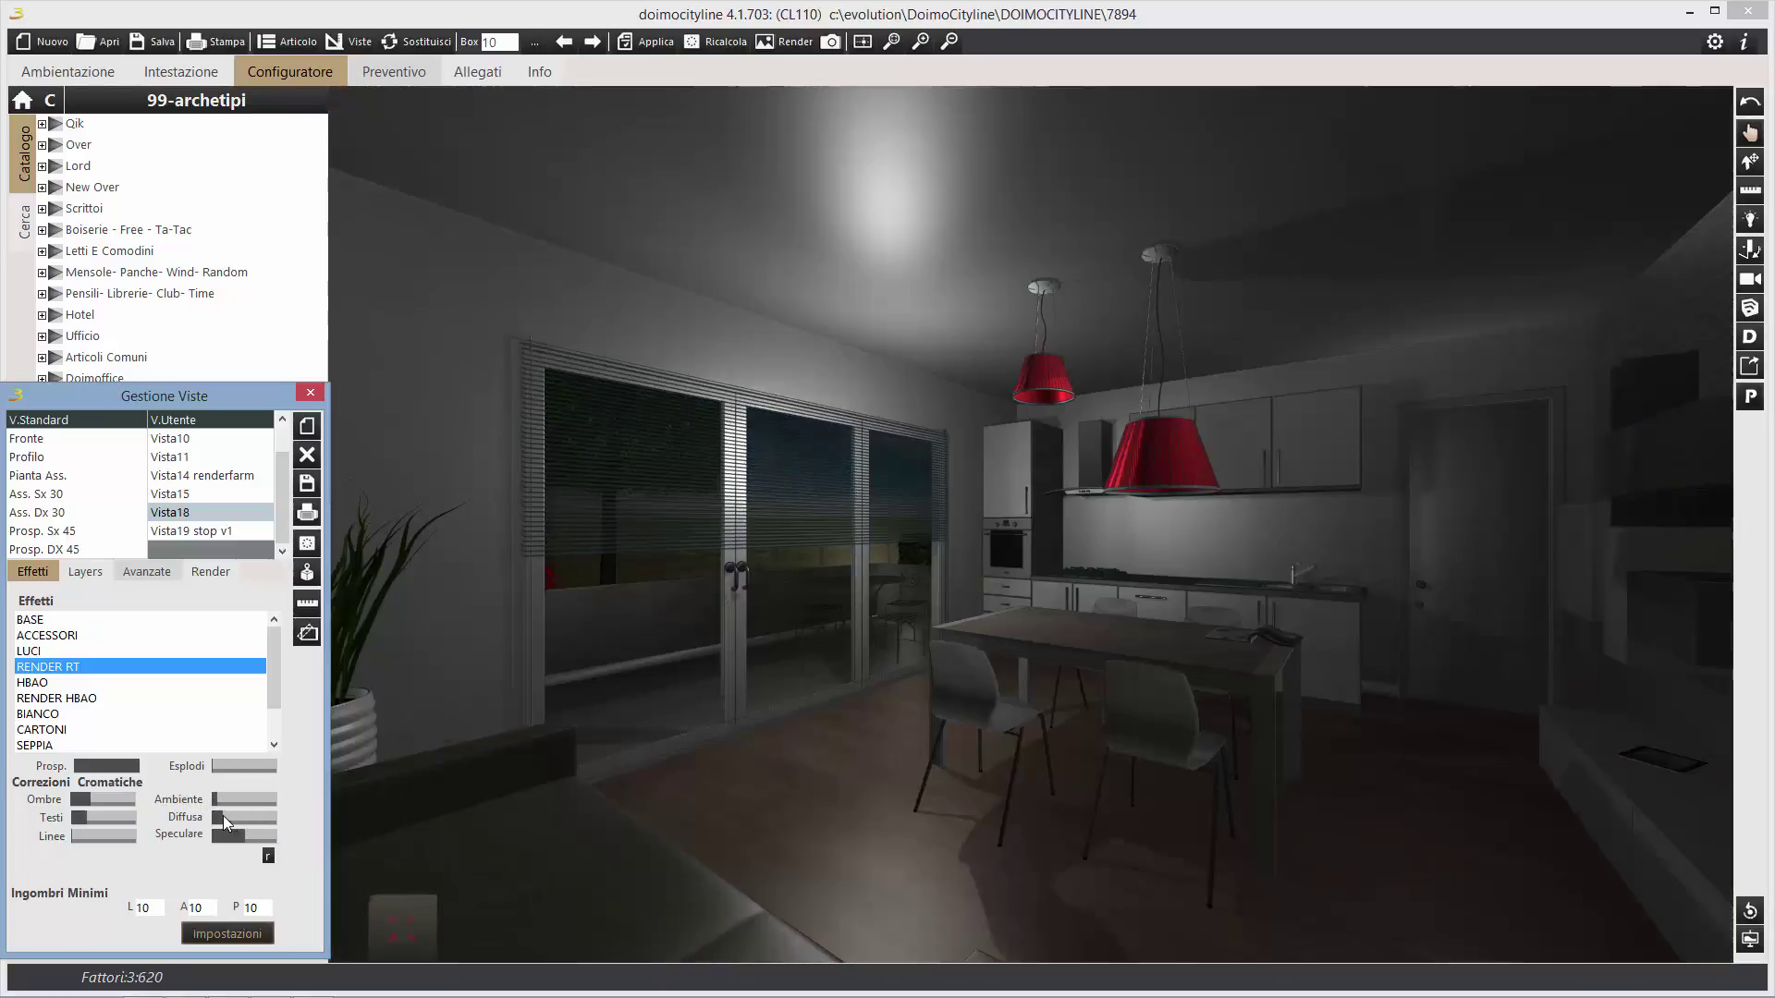
{"action": "left_click", "coordinate": [225, 815]}
{"action": "left_click_drag", "start_coordinate": [220, 793], "coordinate": [276, 793]}
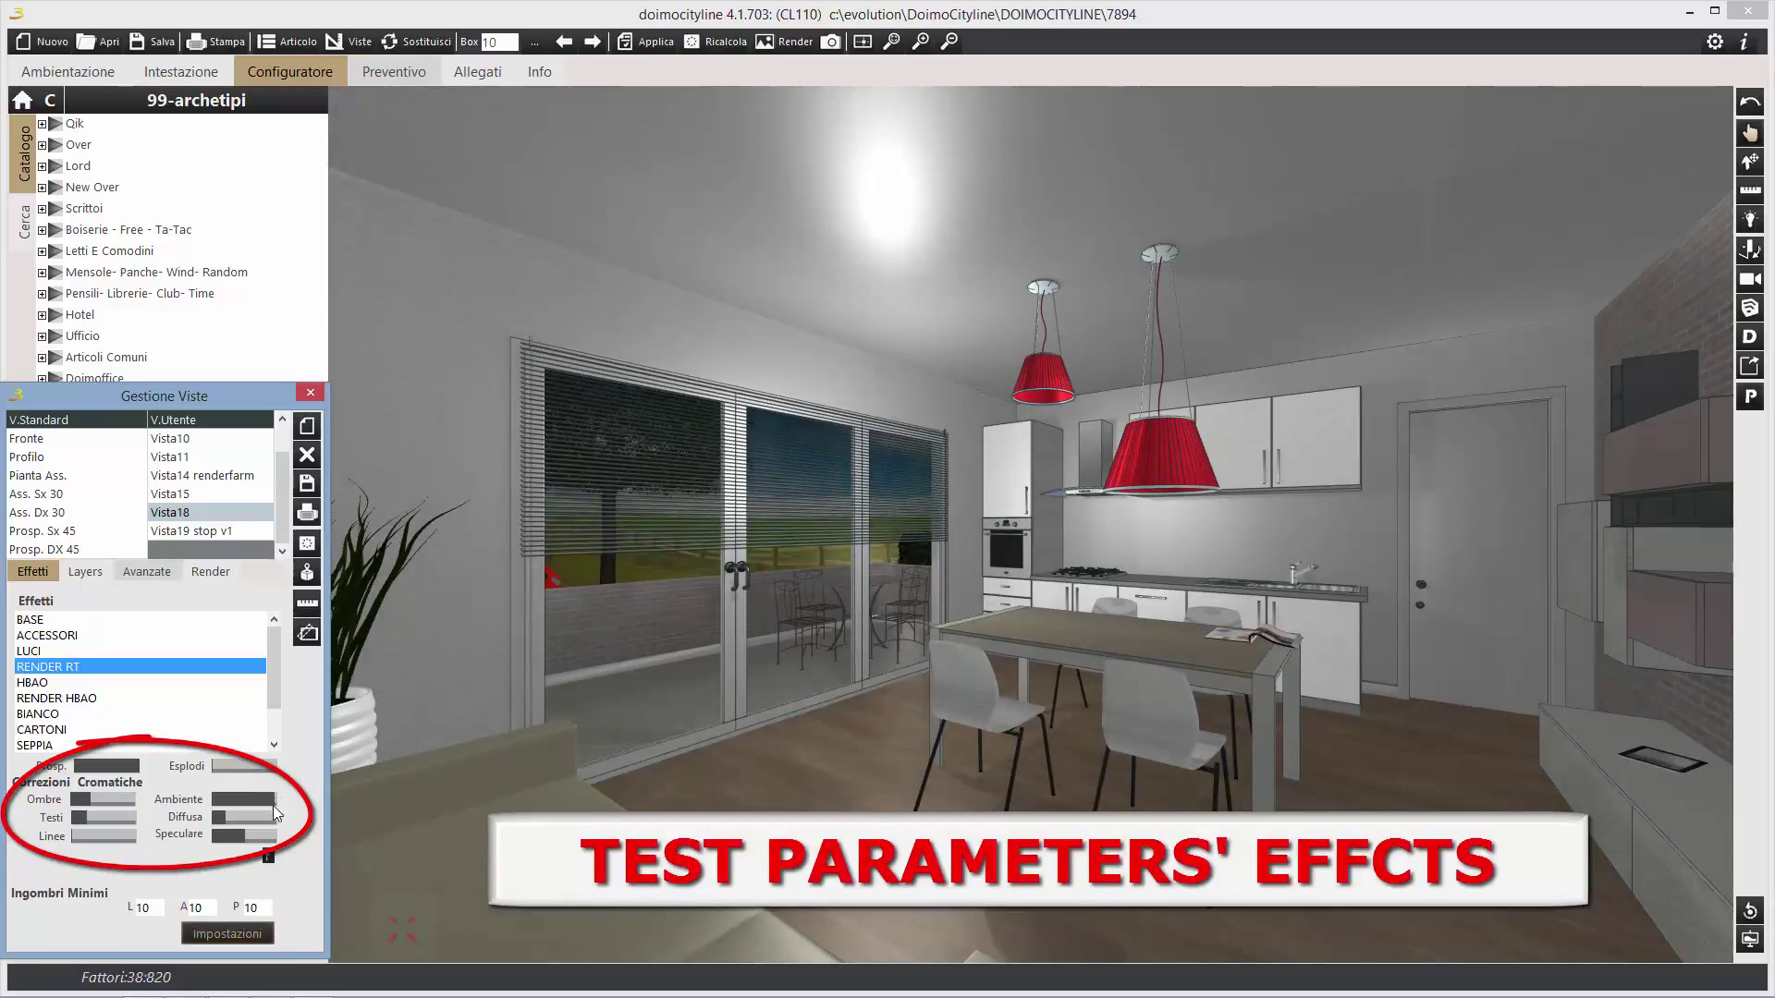
Lower the Speculare level of Vista18 to 6 and set Ombre to about the middle of its range.
{"action": "mouse_move", "coordinate": [241, 837]}
{"action": "left_mouse_down"}
{"action": "mouse_move", "coordinate": [260, 836]}
{"action": "mouse_move", "coordinate": [225, 841]}
{"action": "left_mouse_up"}
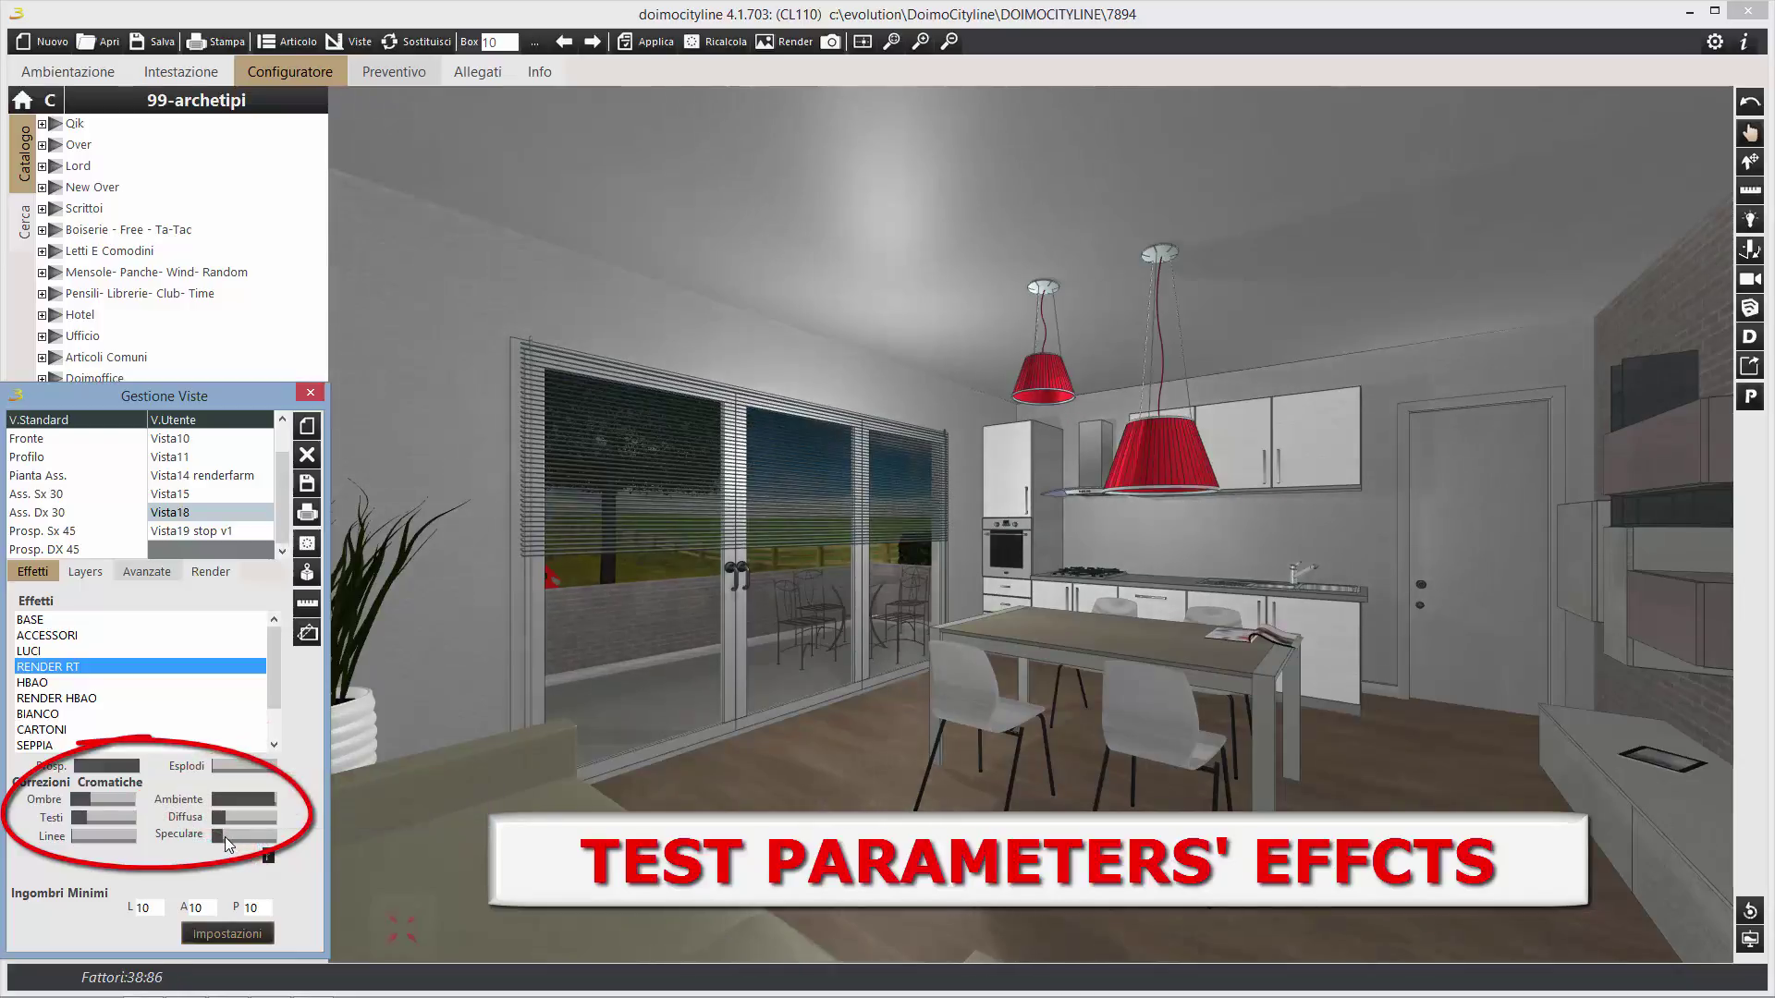
{"action": "left_click", "coordinate": [85, 800]}
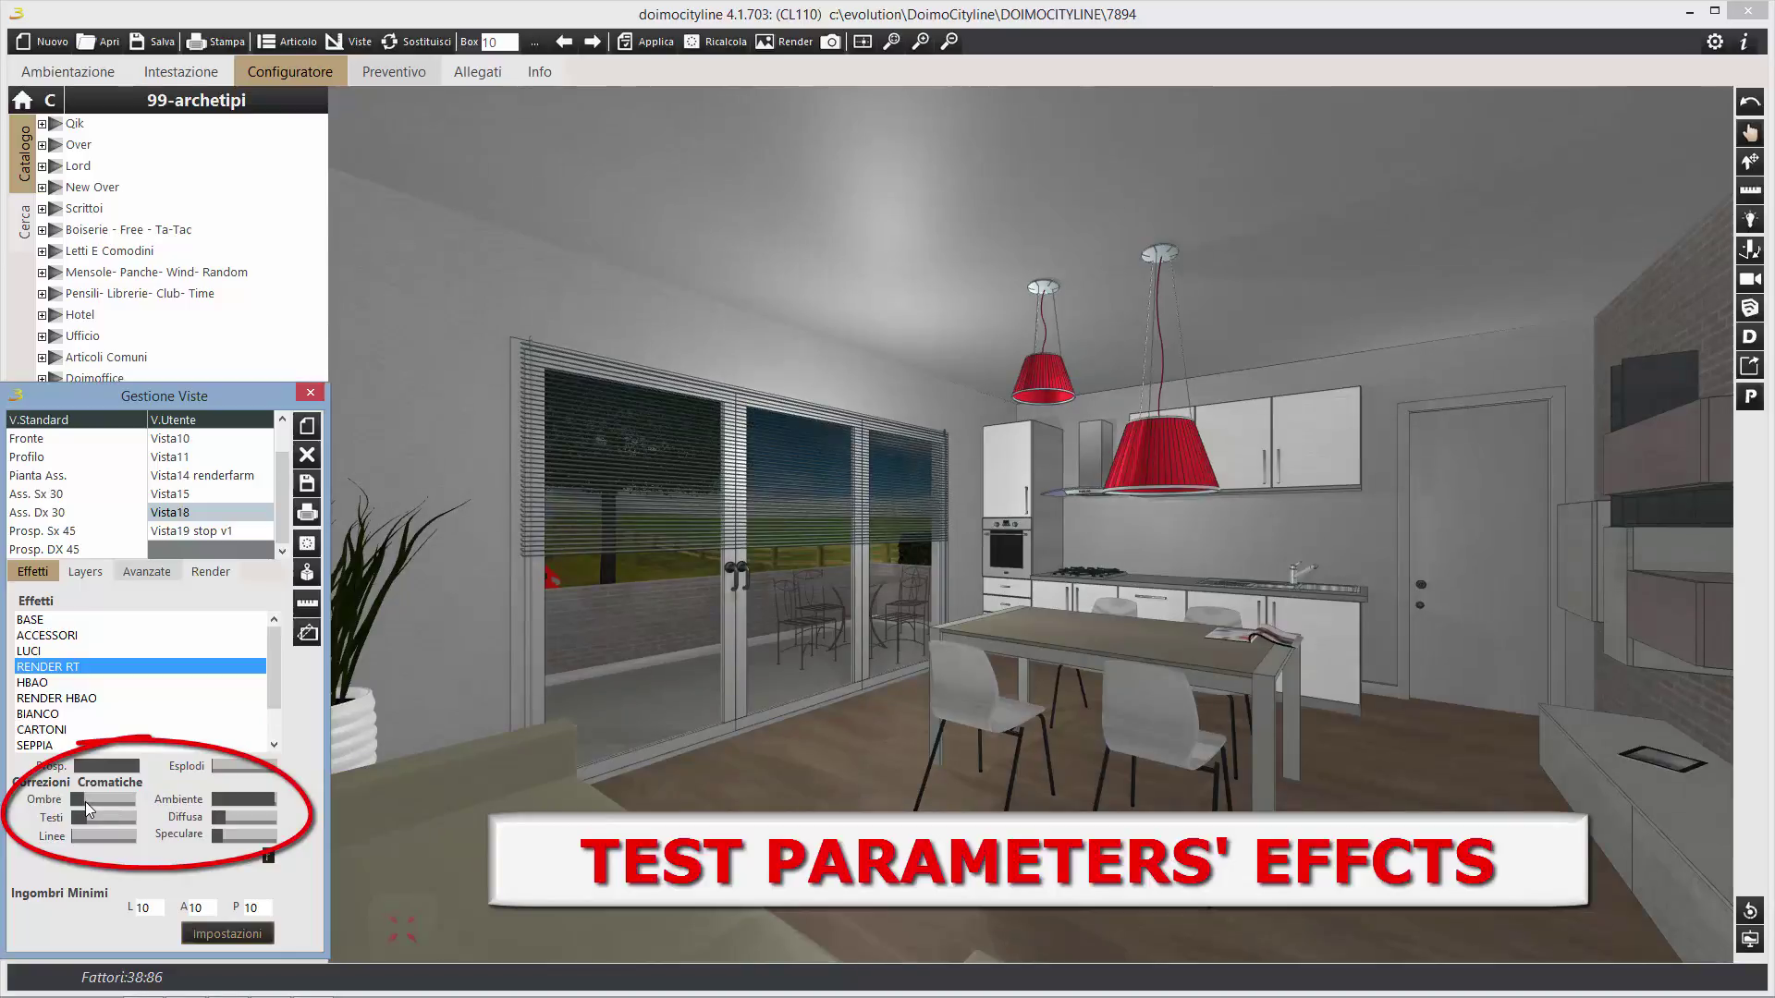
{"action": "left_click_drag", "start_coordinate": [98, 799], "coordinate": [108, 799]}
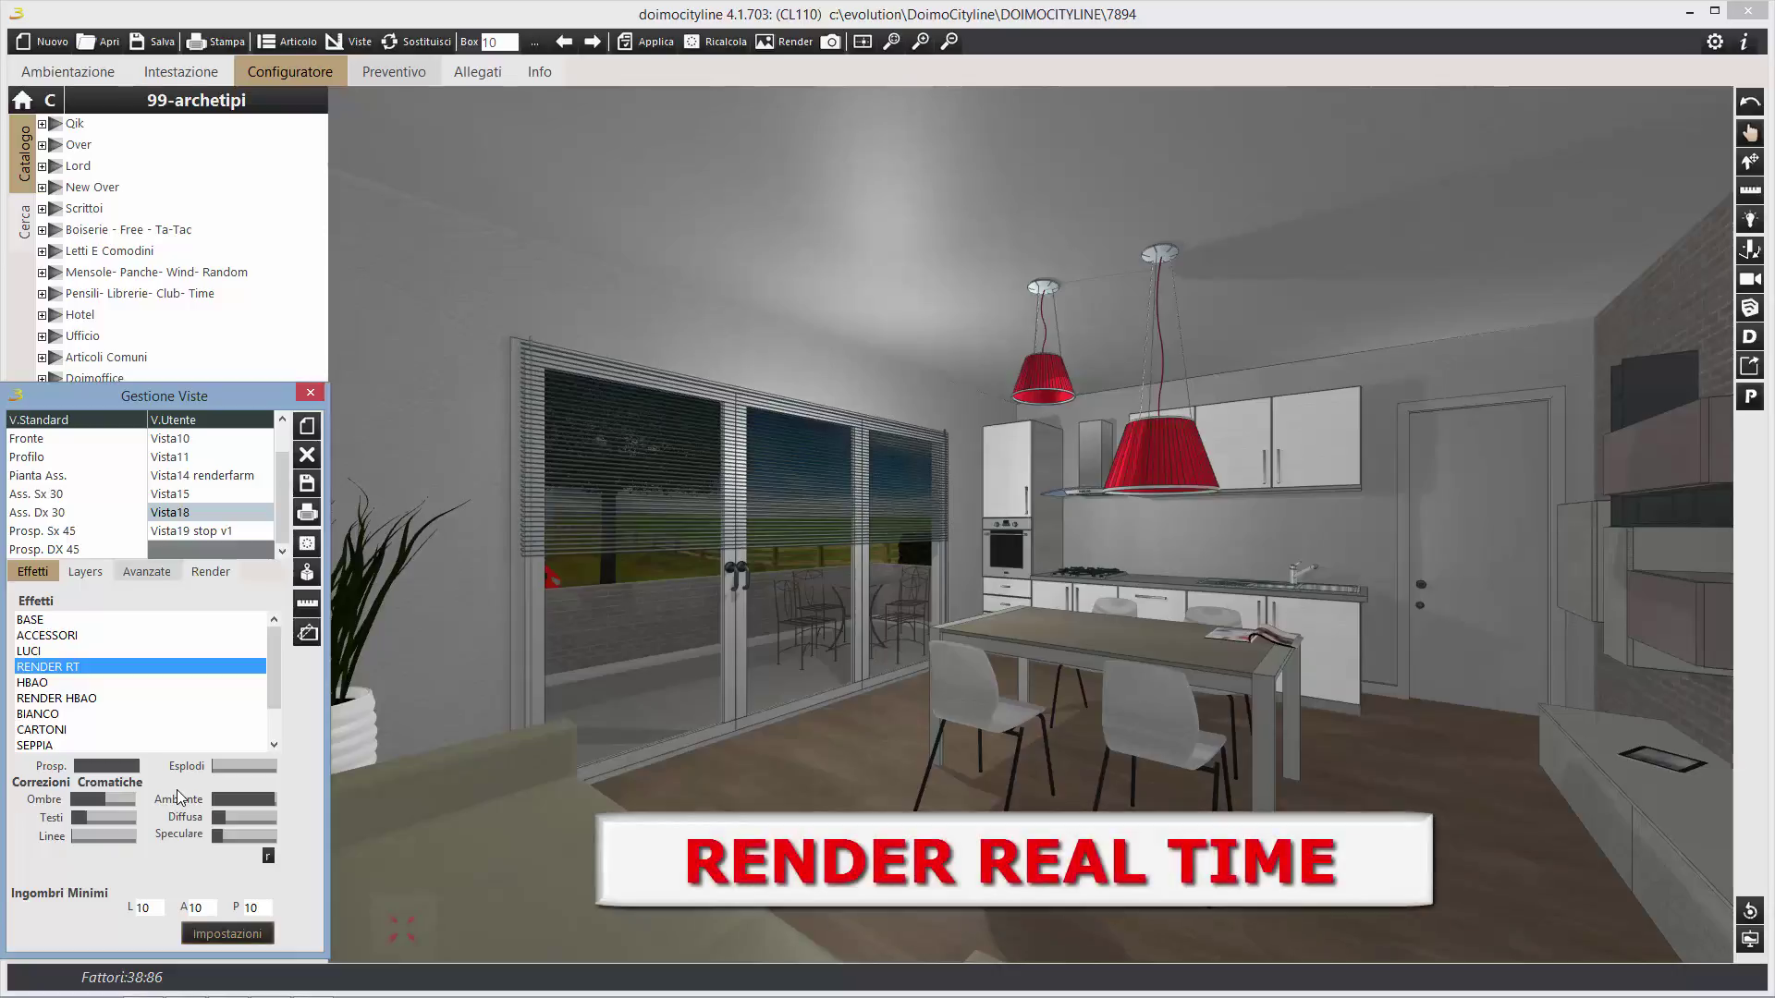
Take a photo of Vista18 with Dimensioni X*Y set to 5, and check the saved image in the foto folder.
{"action": "left_click", "coordinate": [831, 43]}
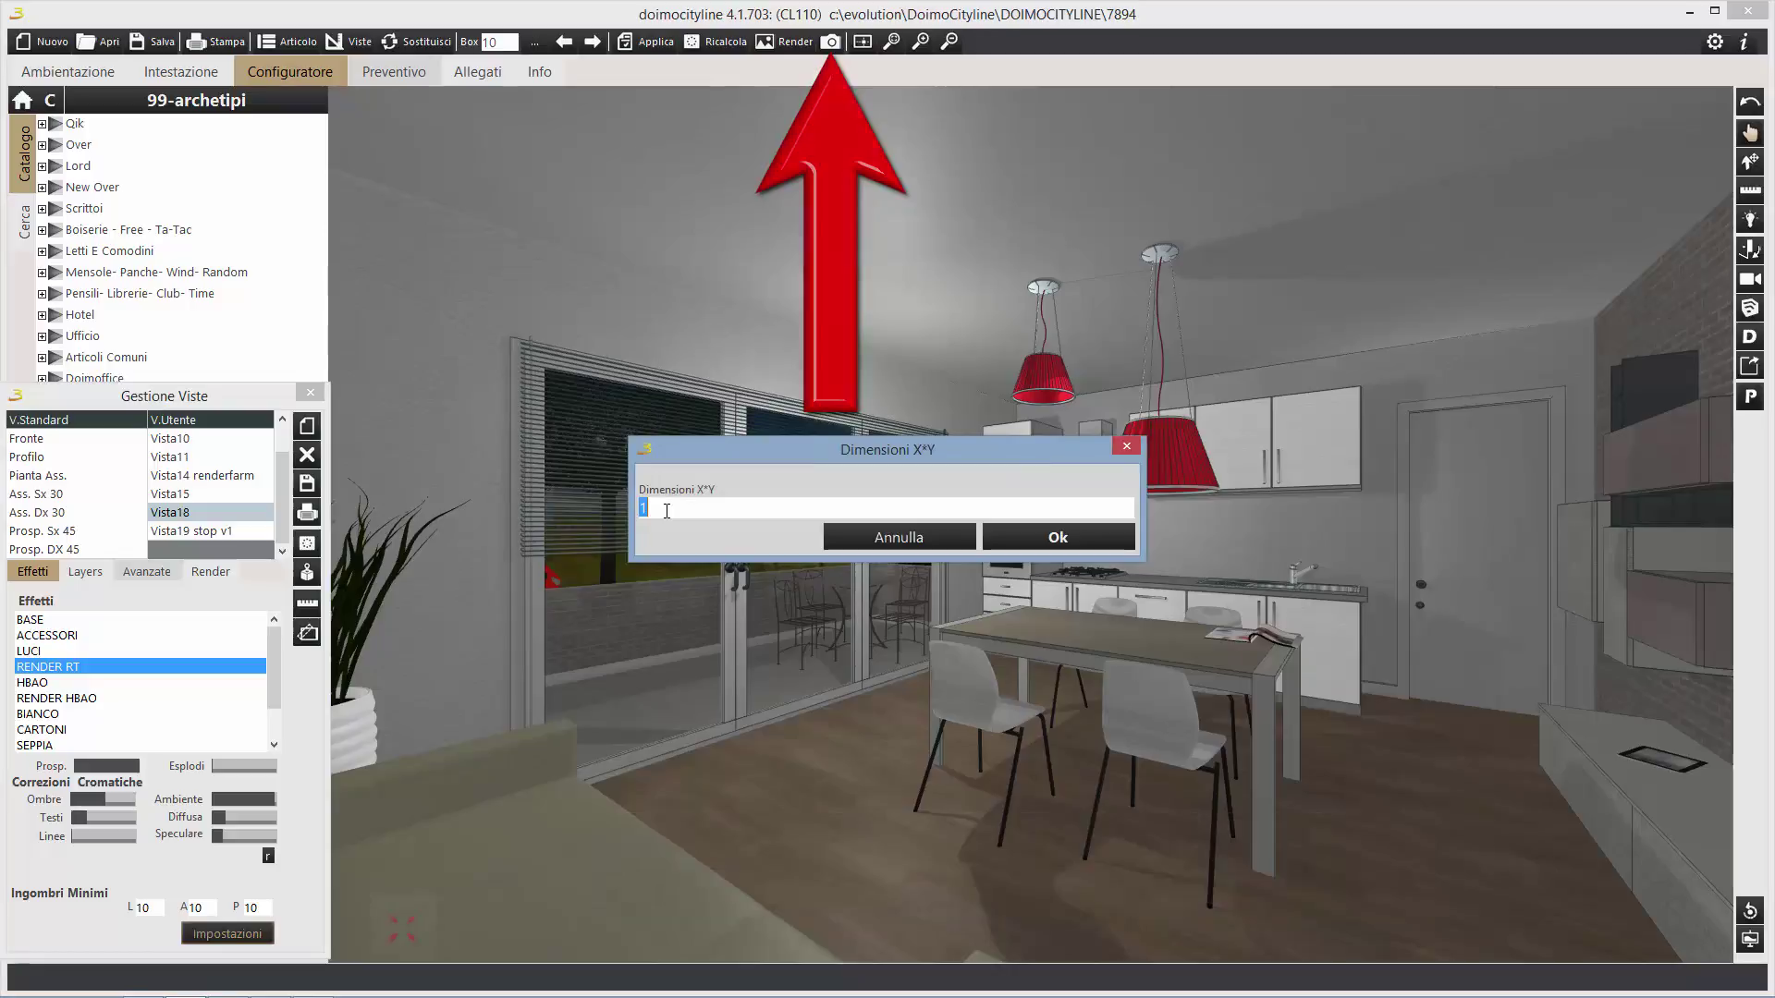
{"action": "type", "text": "2"}
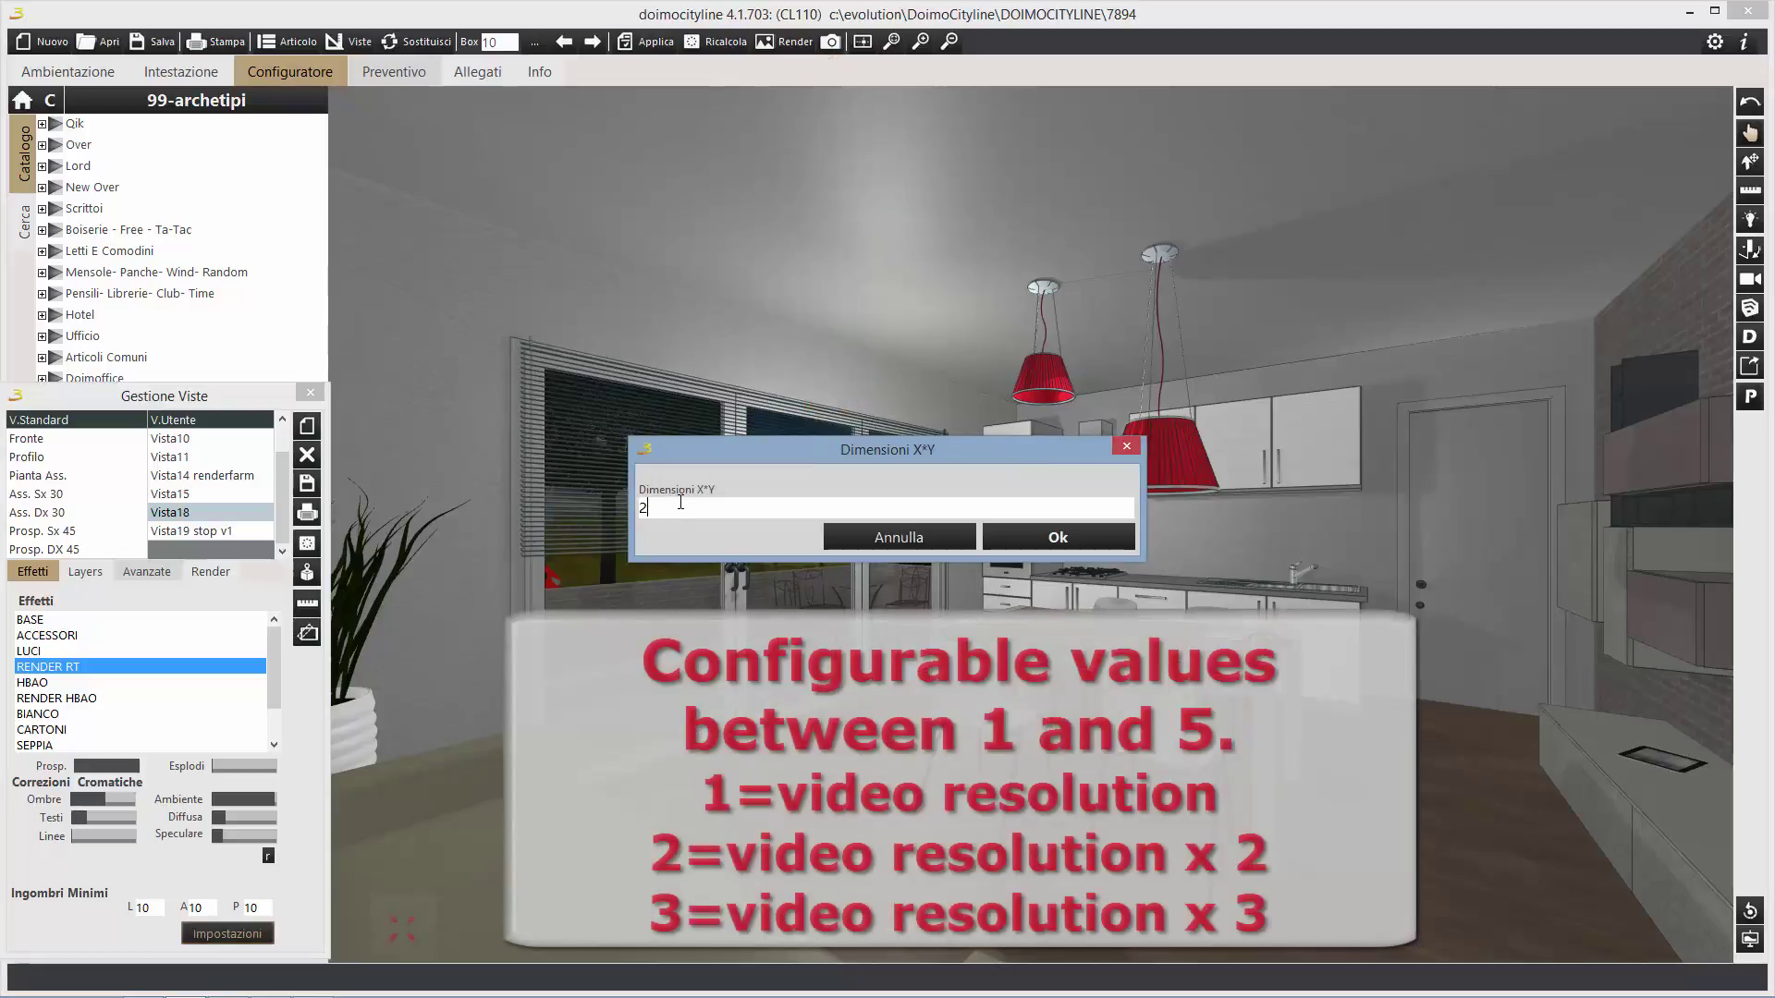
{"action": "double_click", "coordinate": [656, 506]}
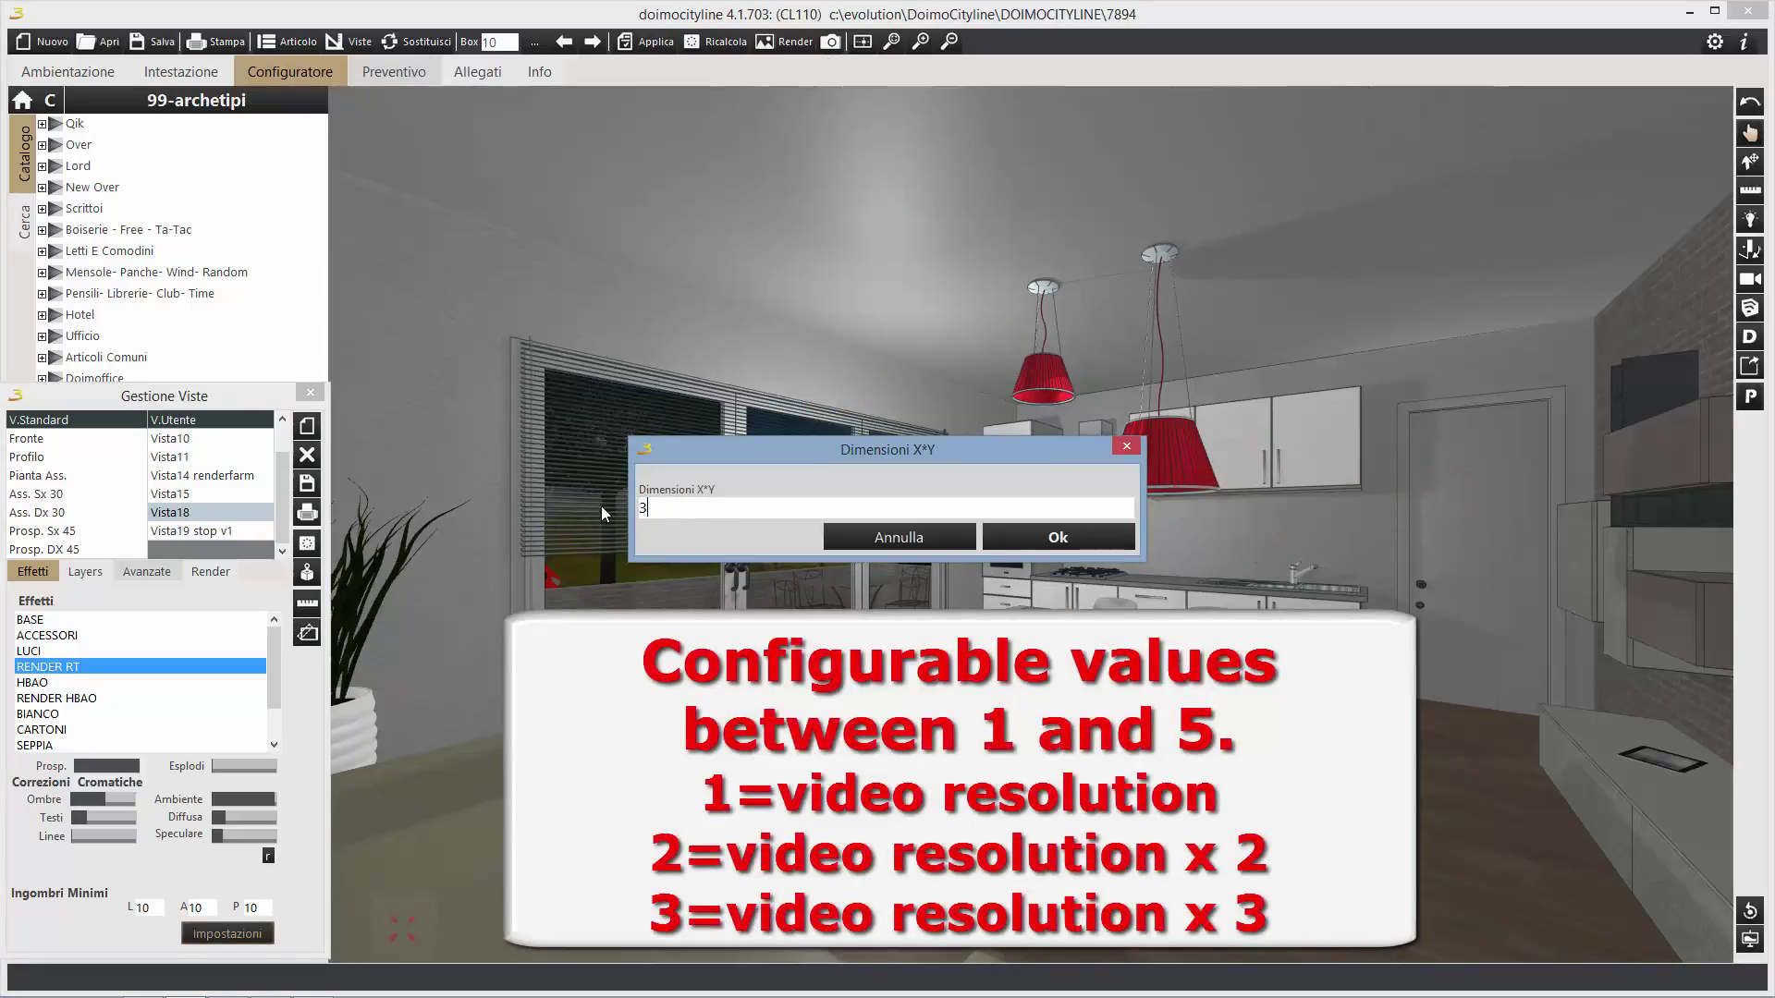
{"action": "type", "text": "3"}
{"action": "type", "text": "4"}
{"action": "key", "text": "shift+Home"}
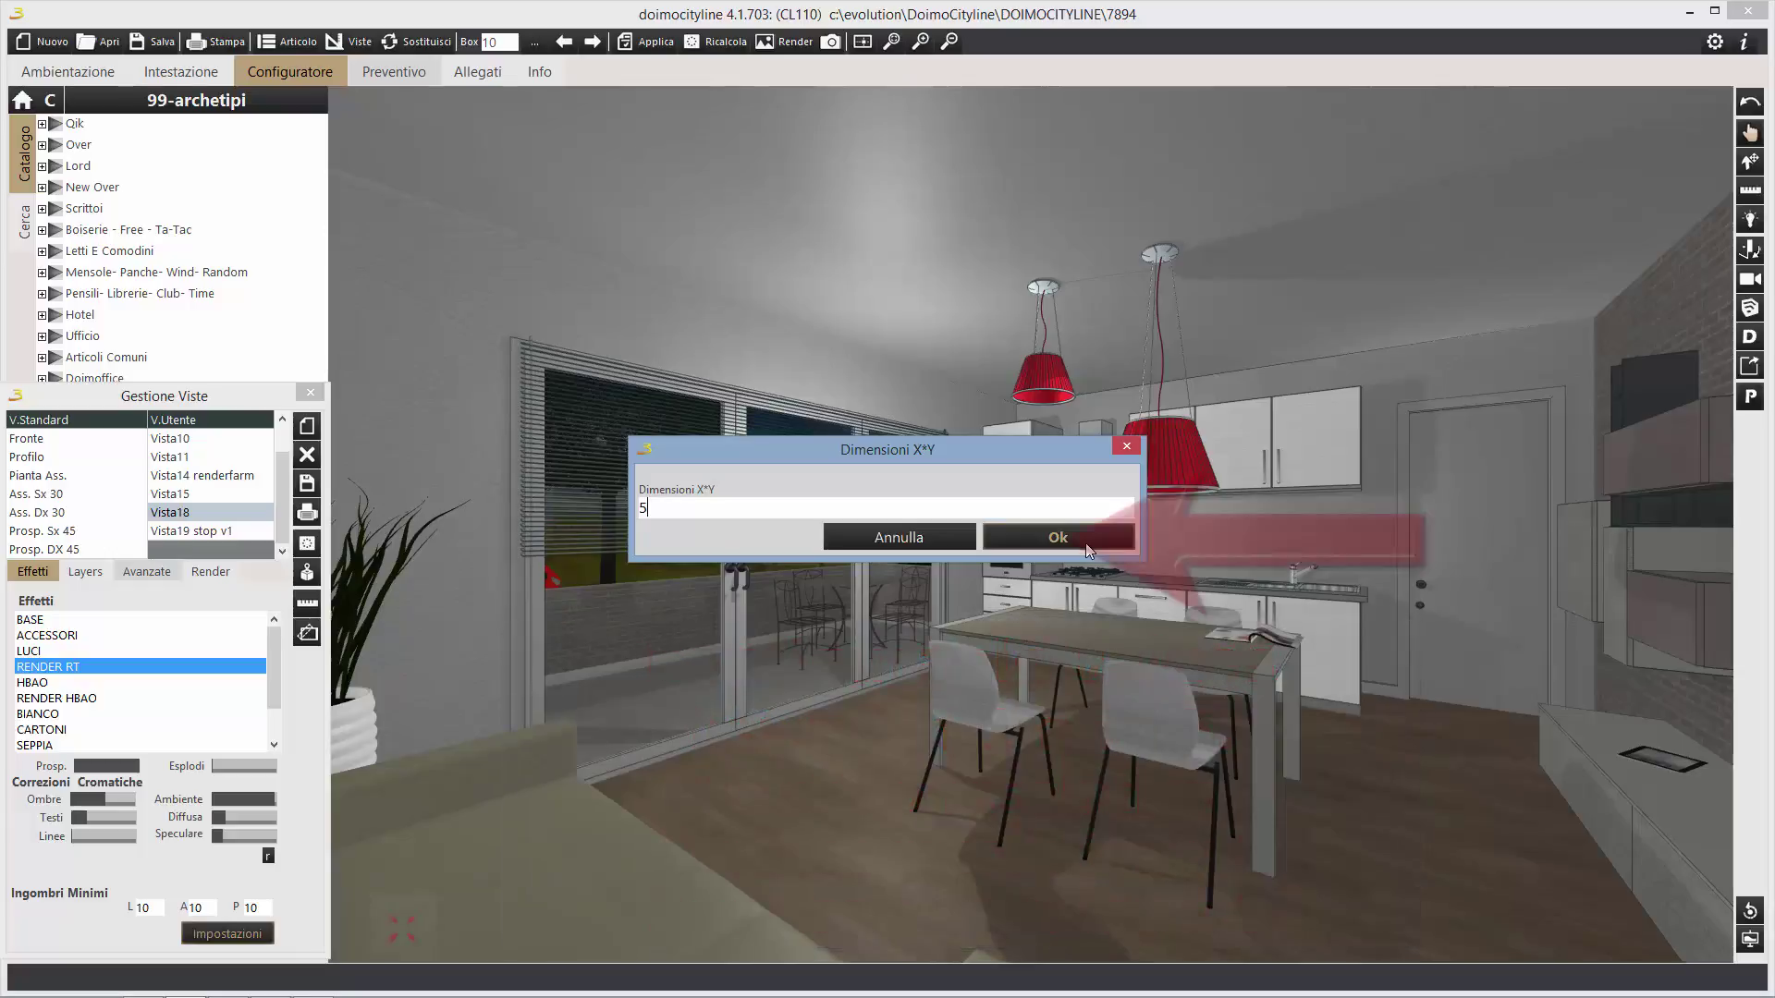
{"action": "left_click", "coordinate": [1085, 542]}
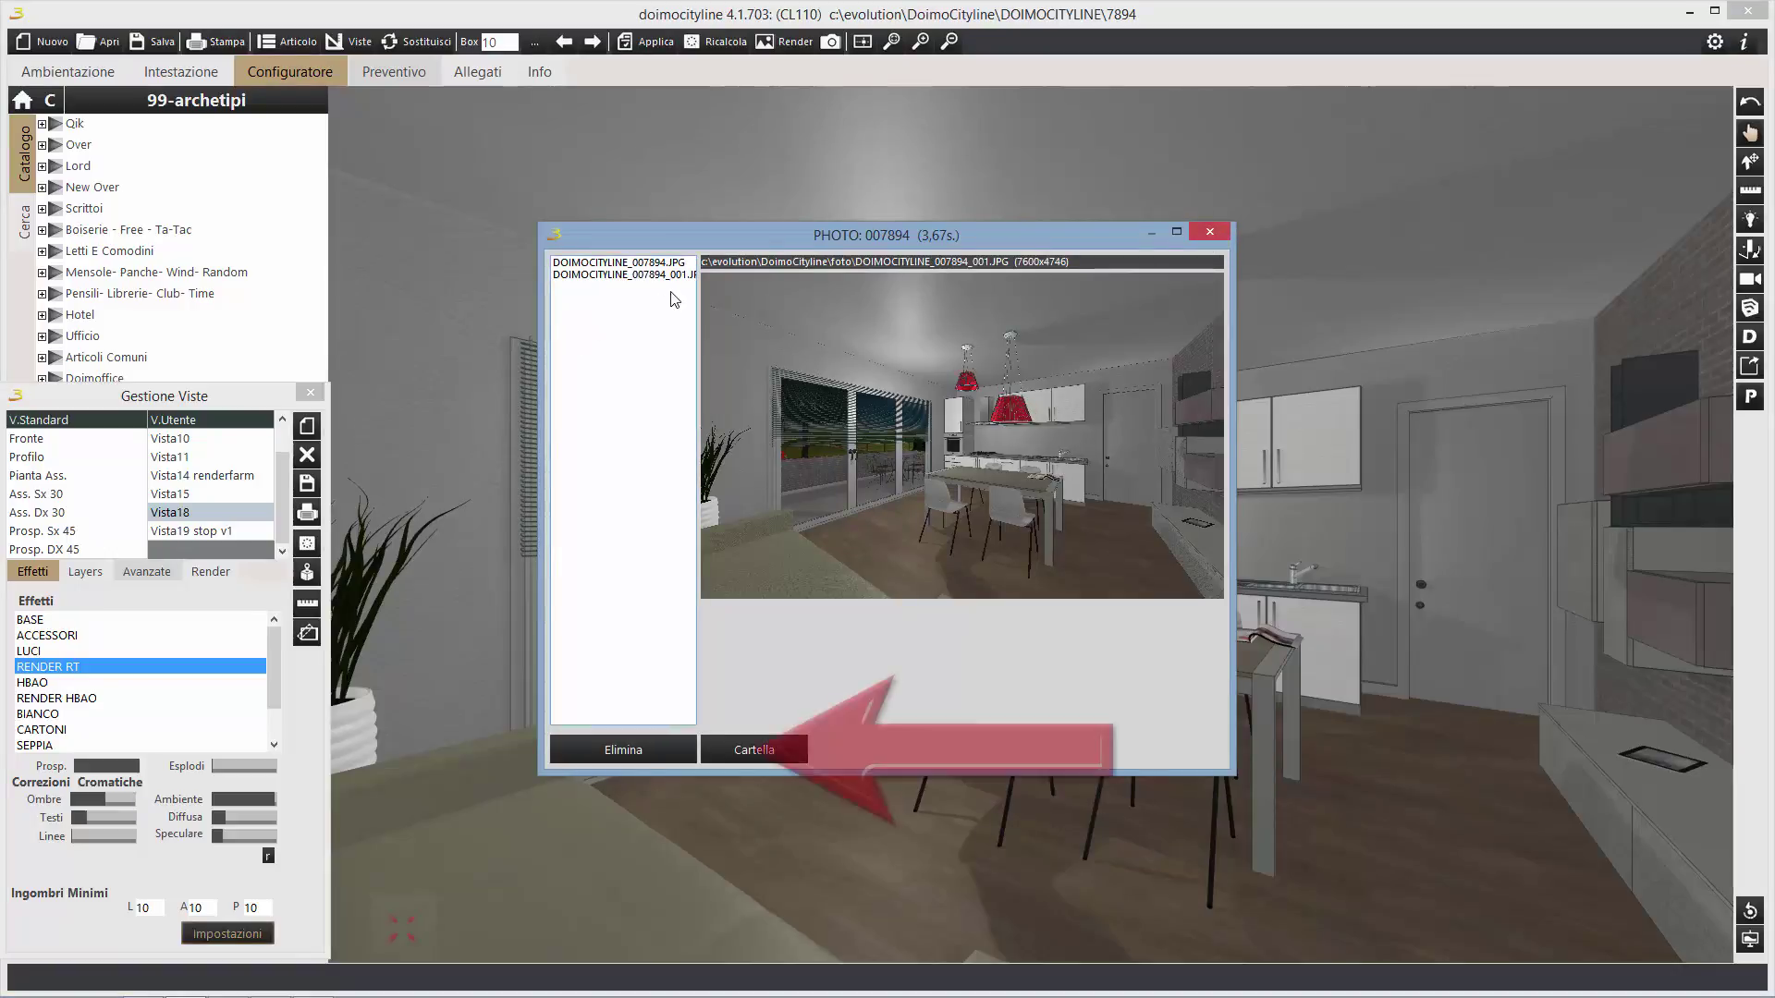
{"action": "left_click", "coordinate": [754, 750]}
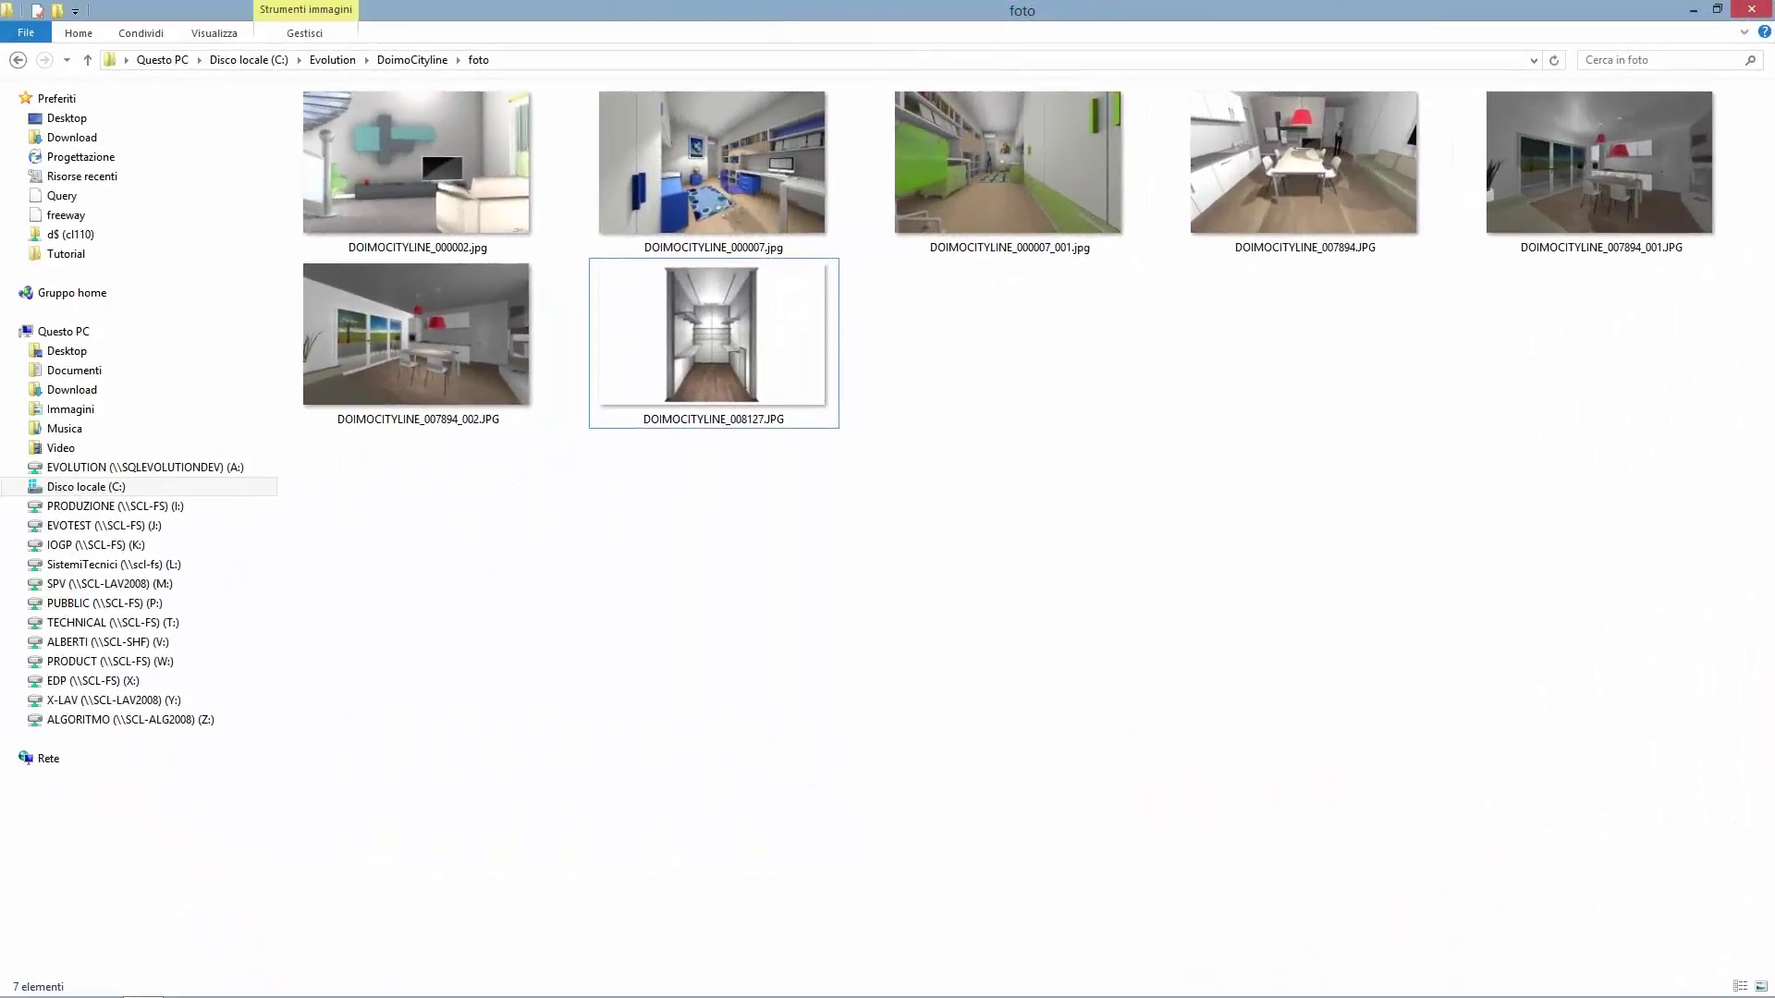
{"action": "key", "text": "alt+F4"}
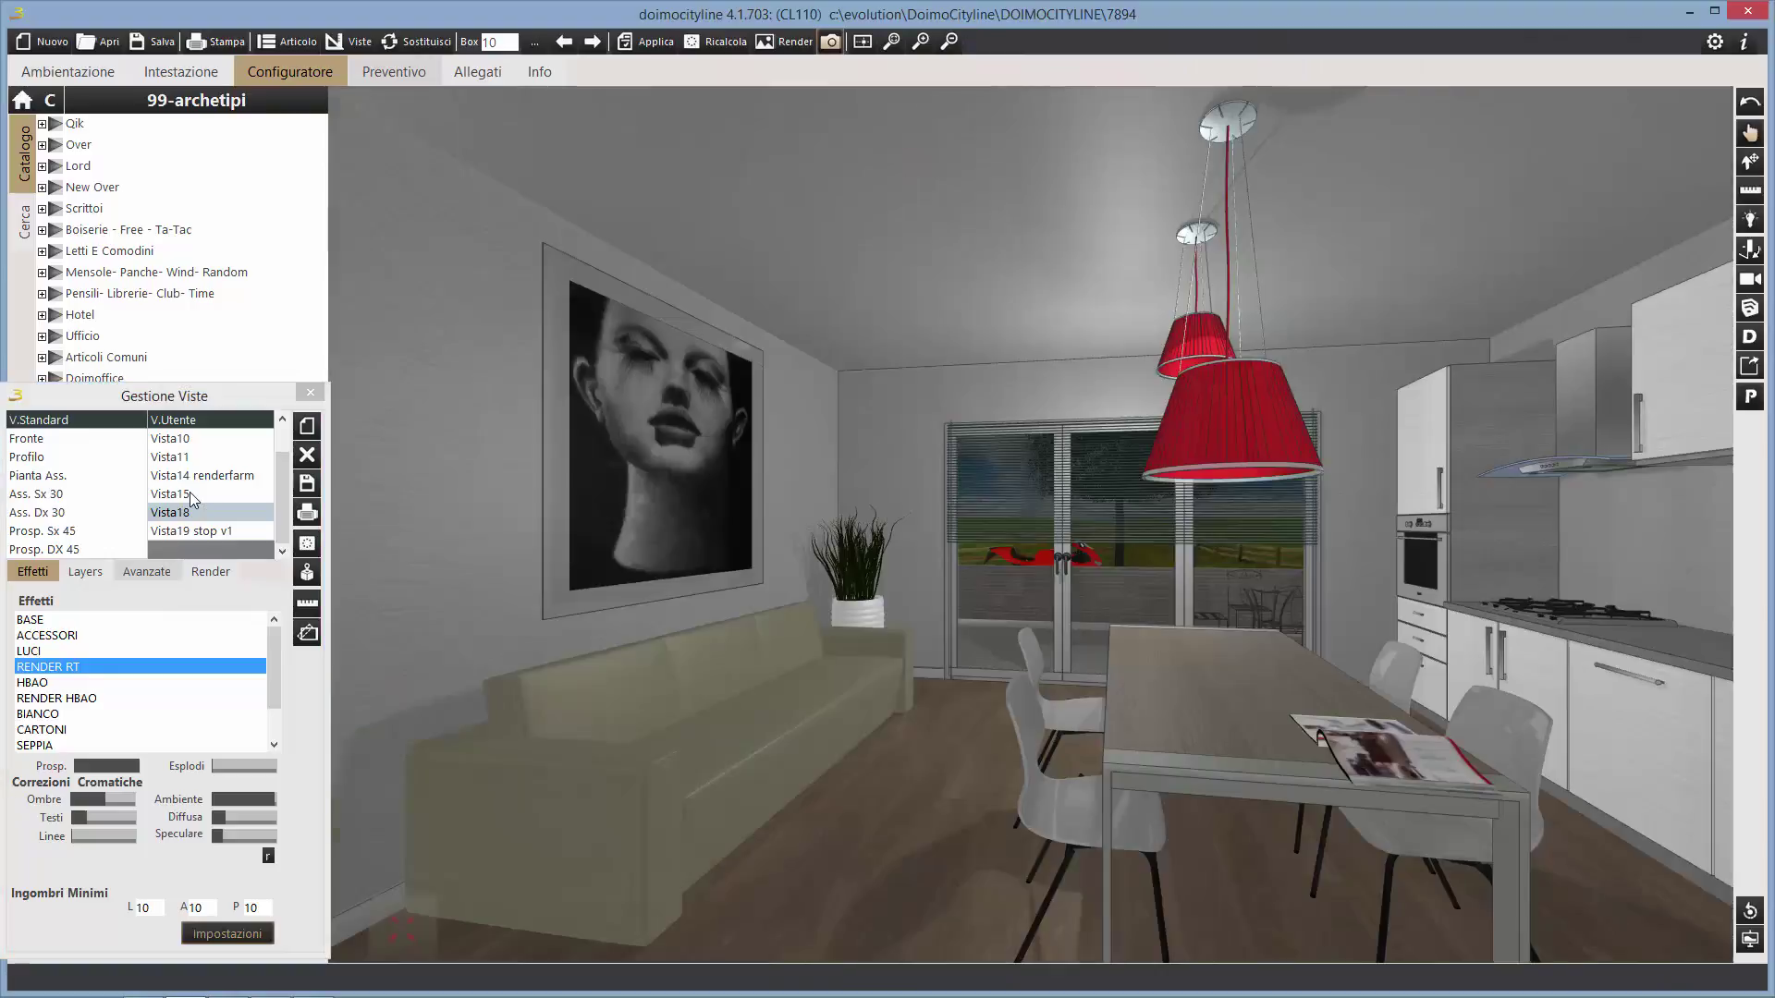
Display the user view Vista15, set Ambiente to 40, and raise its Diffusa level.
{"action": "left_click", "coordinate": [185, 495]}
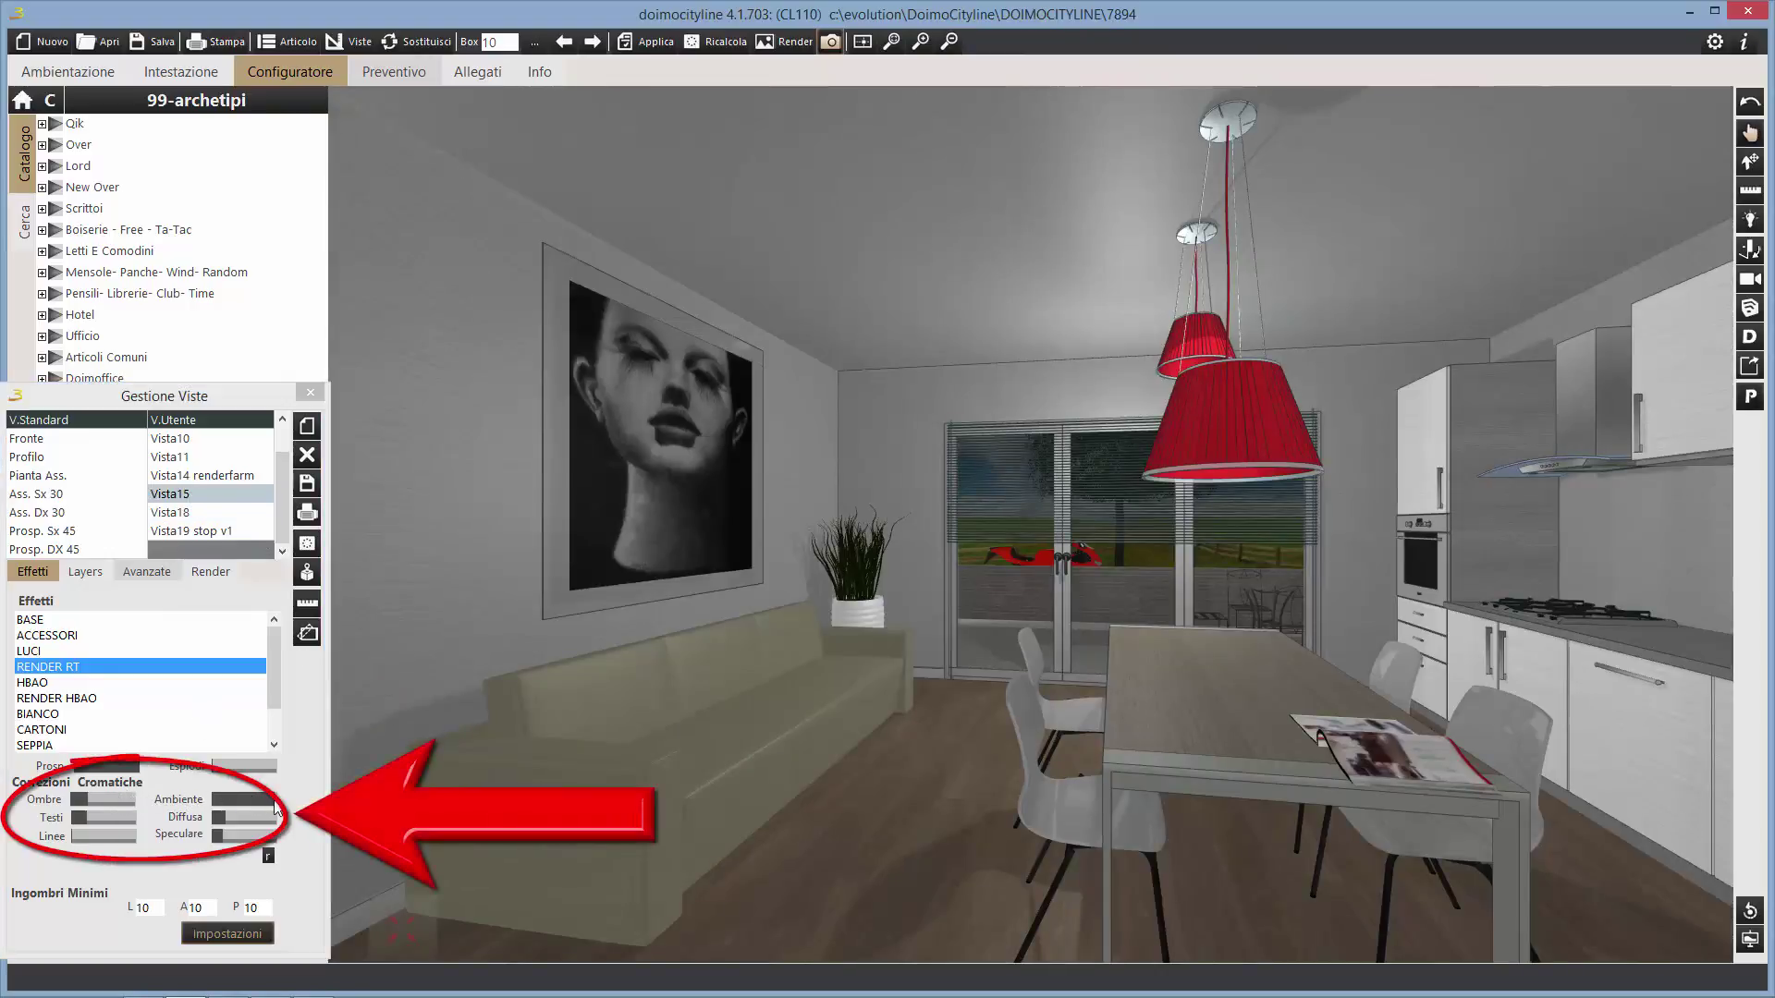
{"action": "left_click_drag", "start_coordinate": [274, 809], "coordinate": [289, 810]}
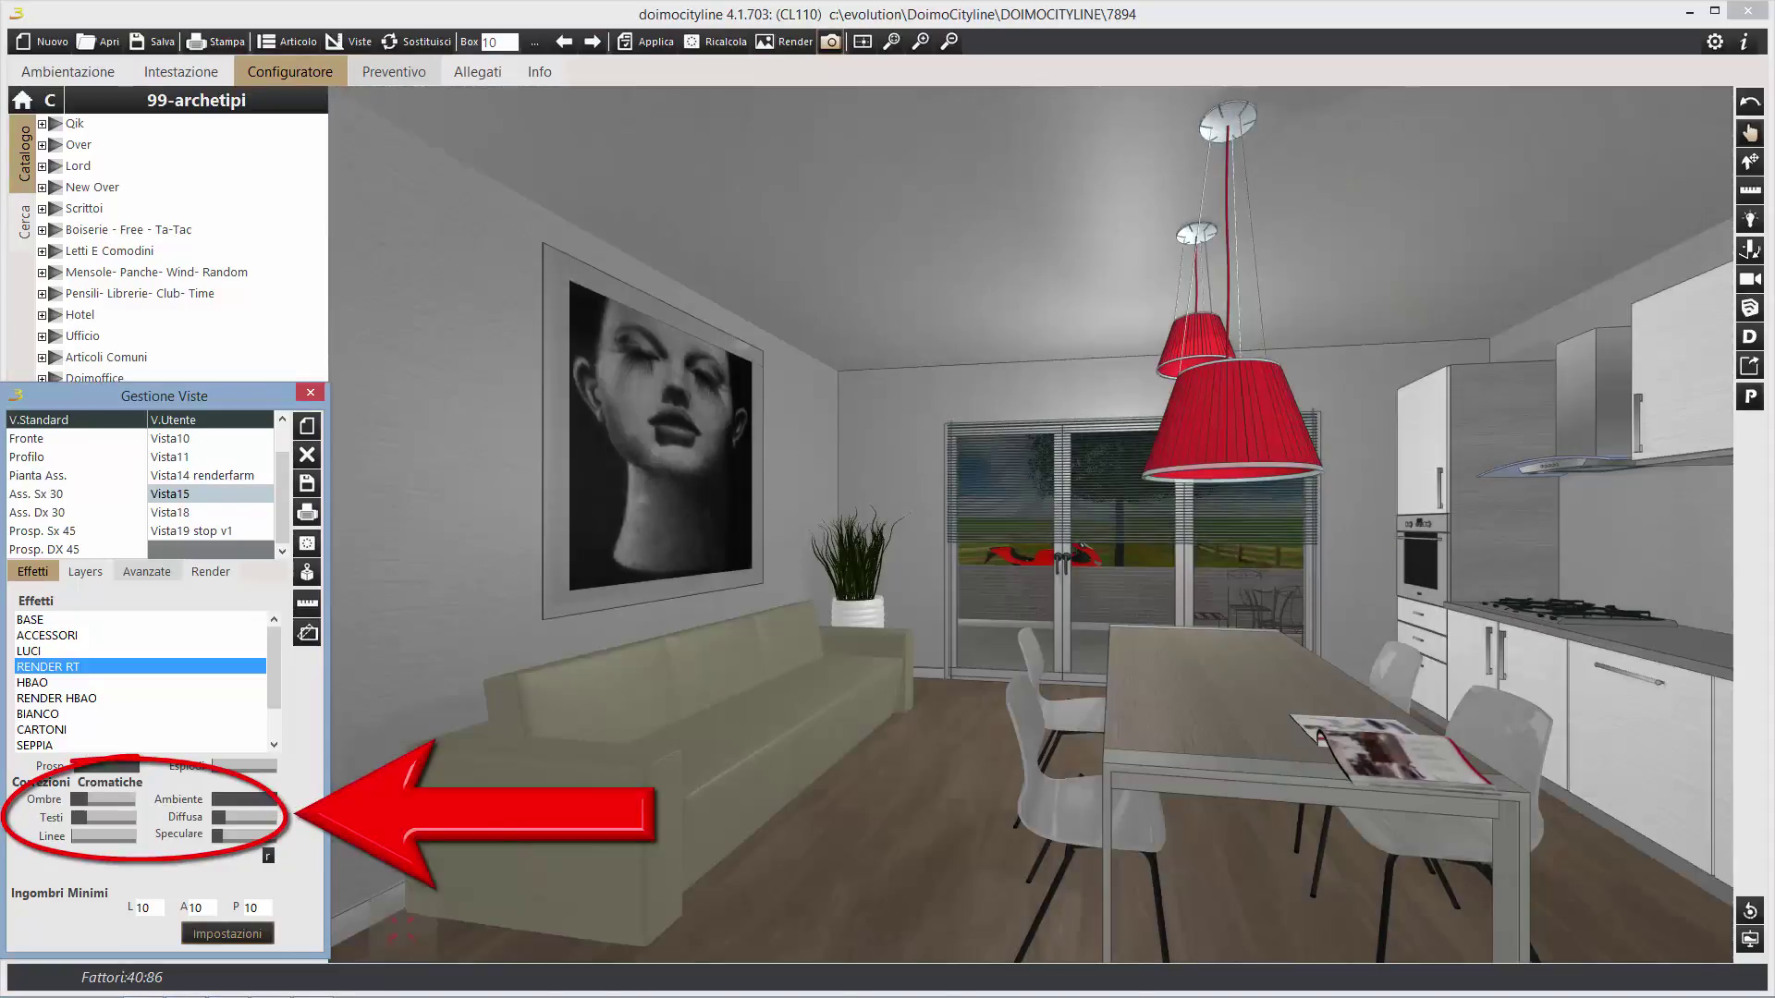
{"action": "left_click_drag", "start_coordinate": [227, 816], "coordinate": [241, 816]}
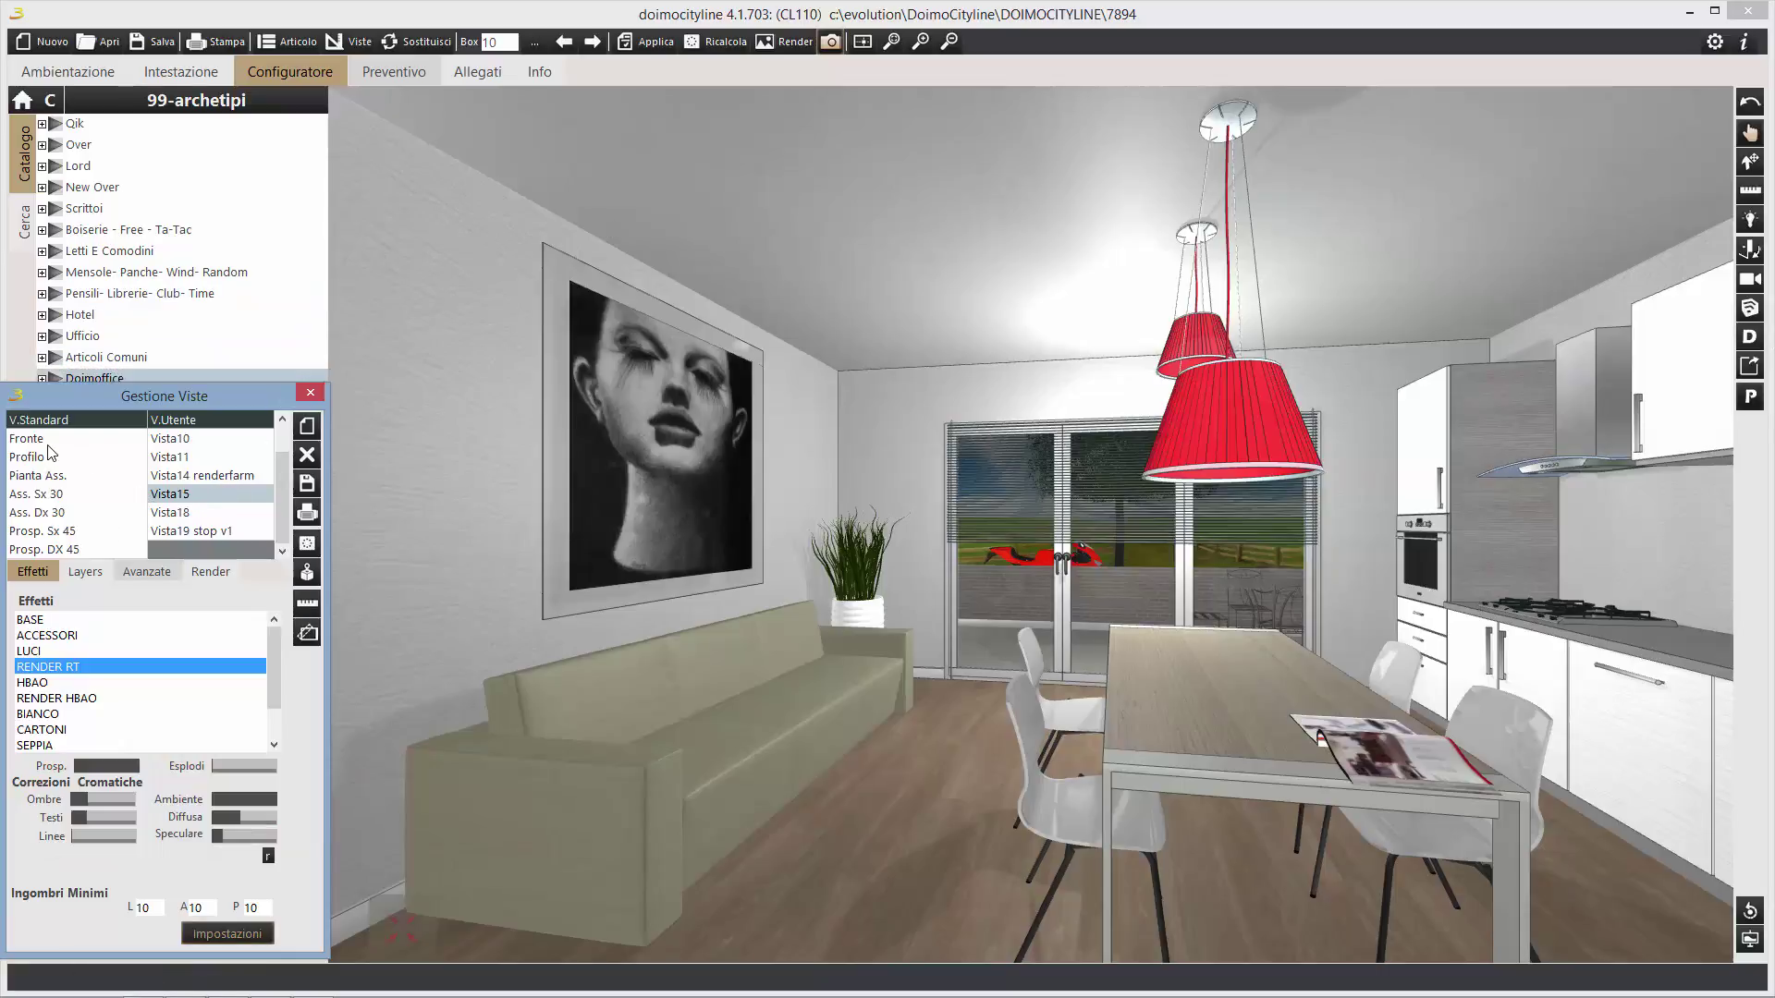
Apply the LUCI effect to Vista15, show the light sources, and move the light beside the pendant lamps toward the foreground.
{"action": "left_click", "coordinate": [37, 652]}
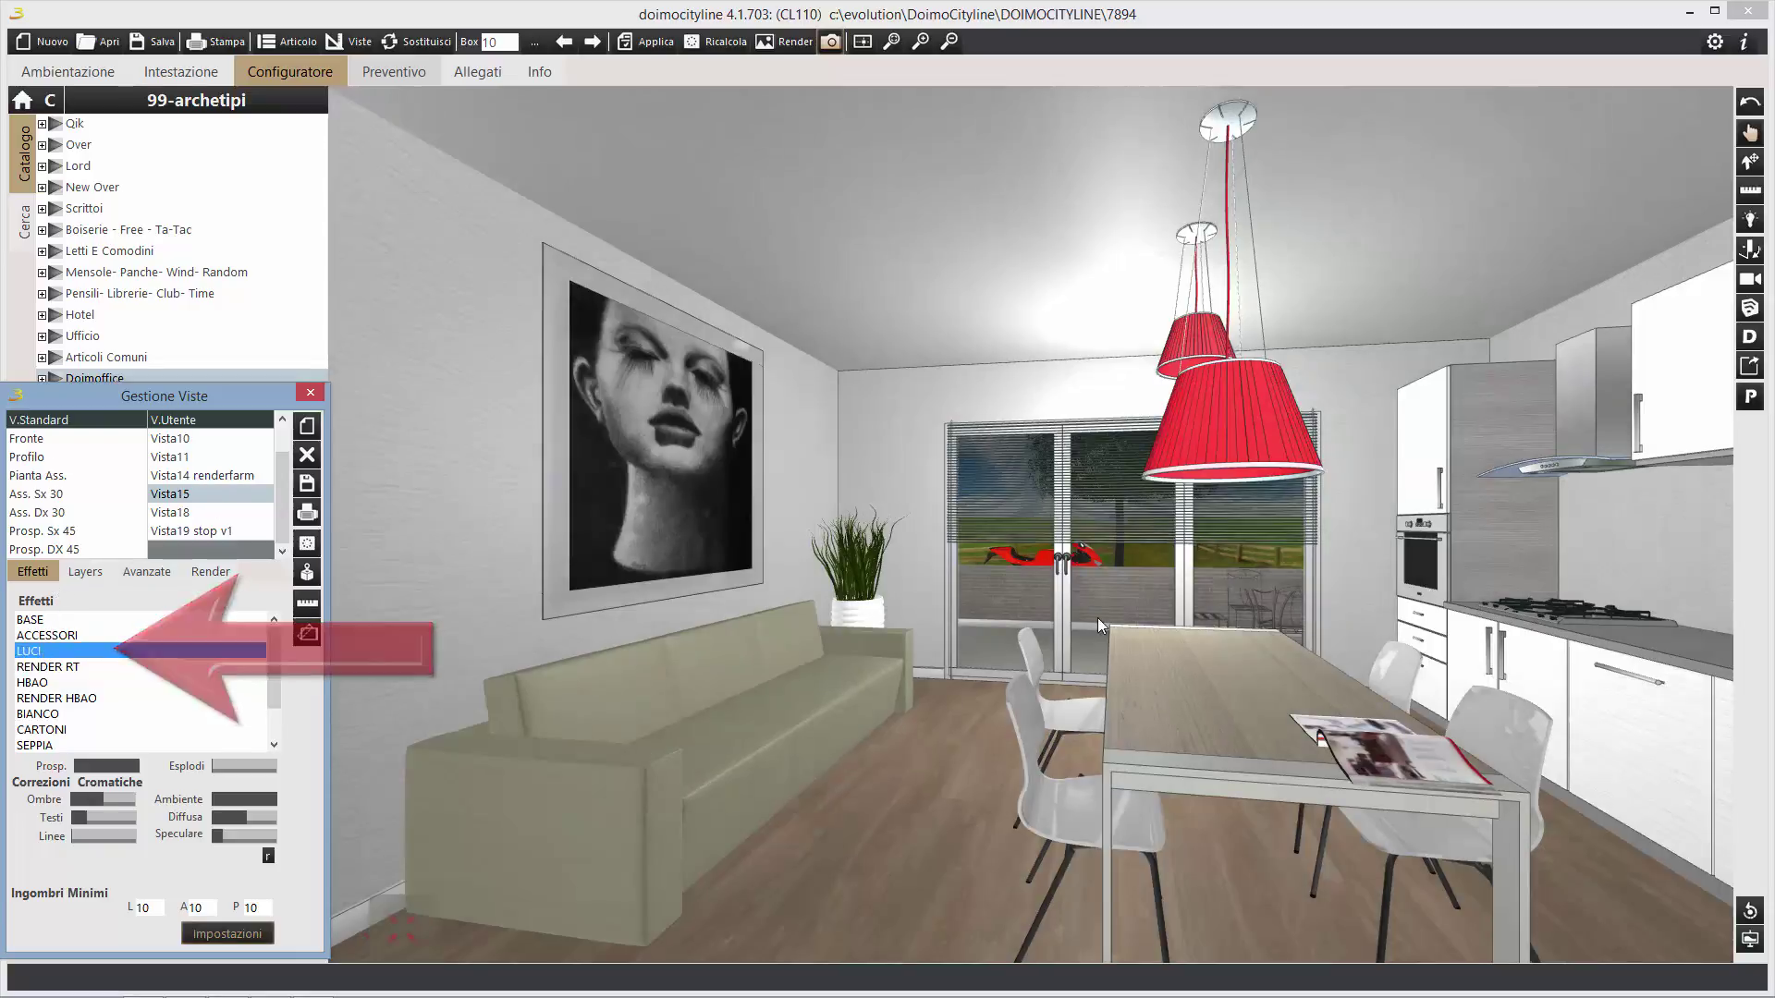
{"action": "left_click", "coordinate": [1750, 219]}
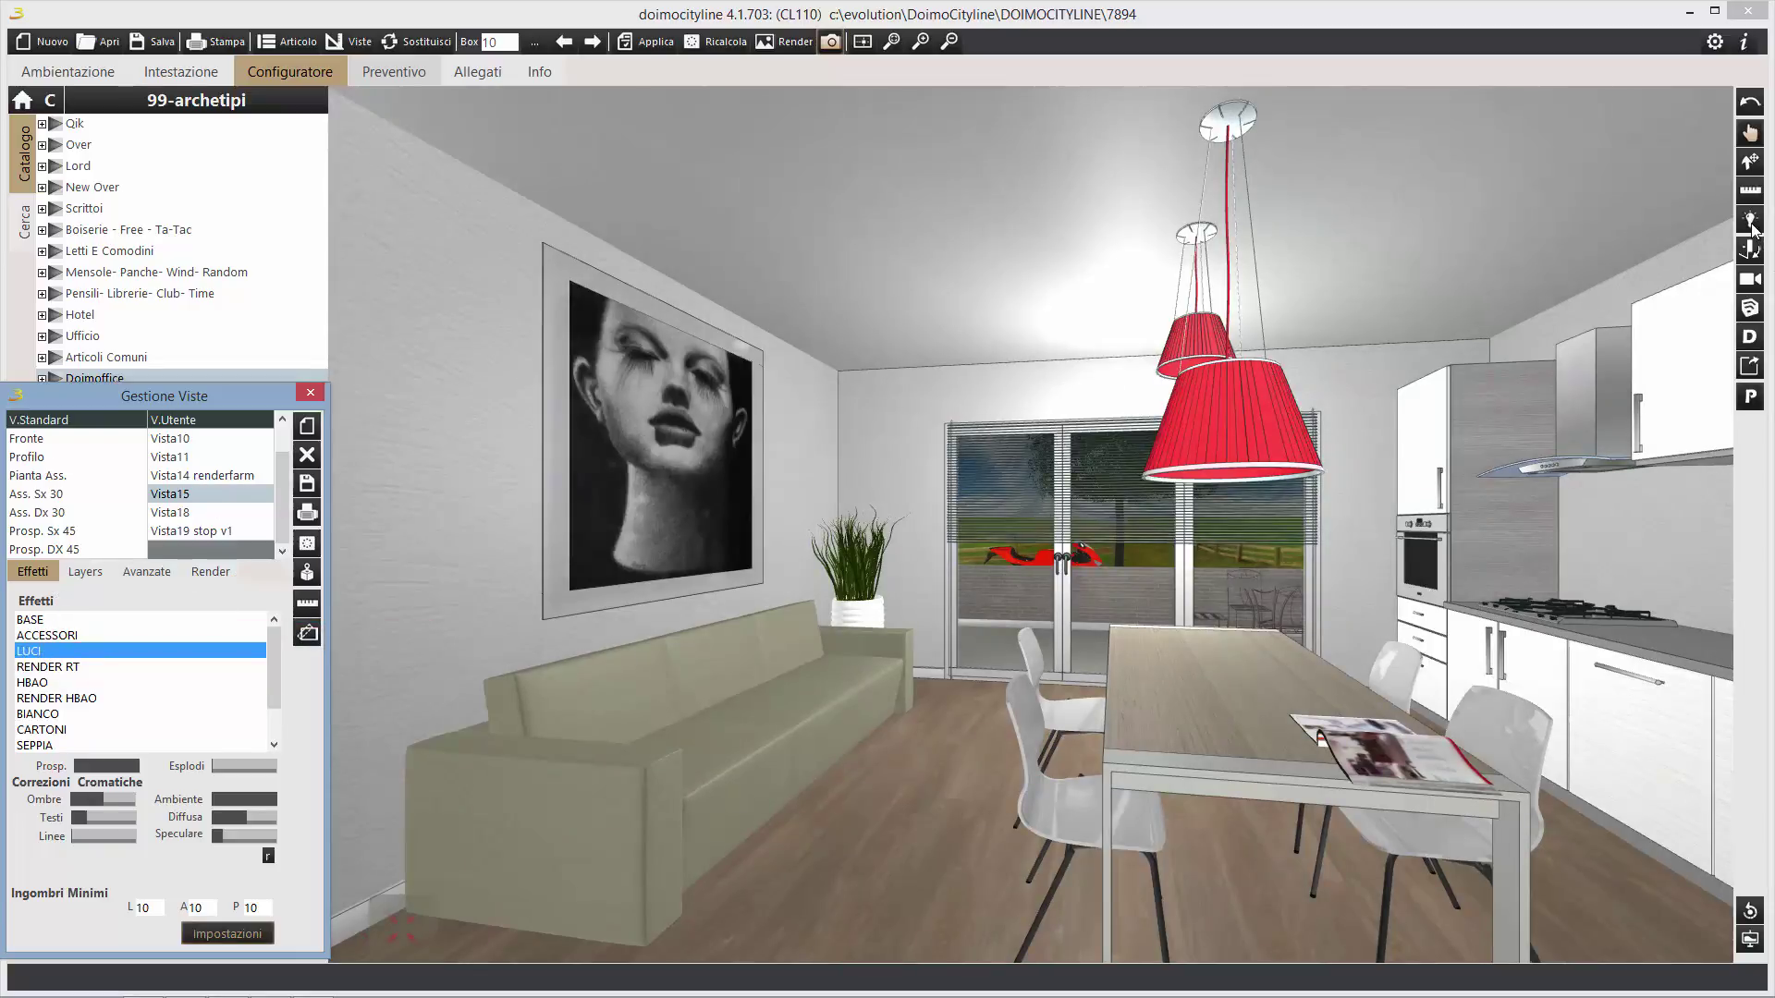
{"action": "left_click", "coordinate": [1128, 454]}
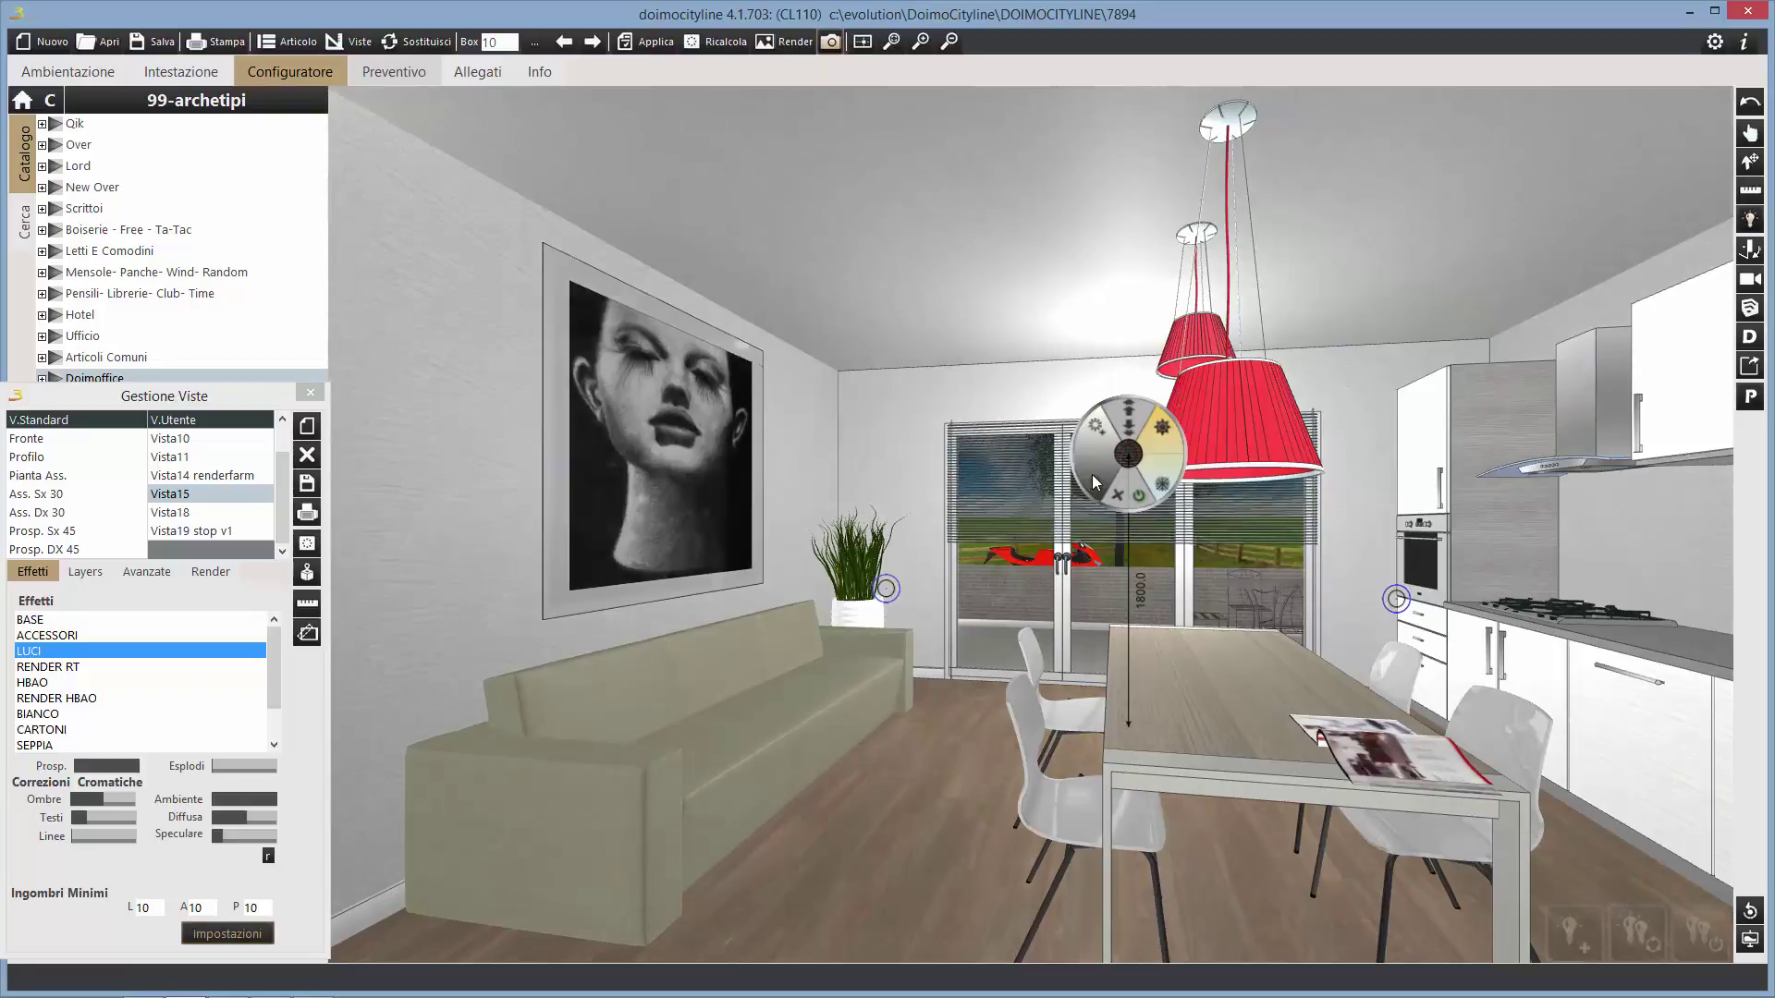
{"action": "mouse_move", "coordinate": [1130, 457]}
{"action": "left_mouse_down"}
{"action": "mouse_move", "coordinate": [1083, 440]}
{"action": "mouse_move", "coordinate": [1033, 270]}
{"action": "mouse_move", "coordinate": [1112, 420]}
{"action": "left_mouse_up"}
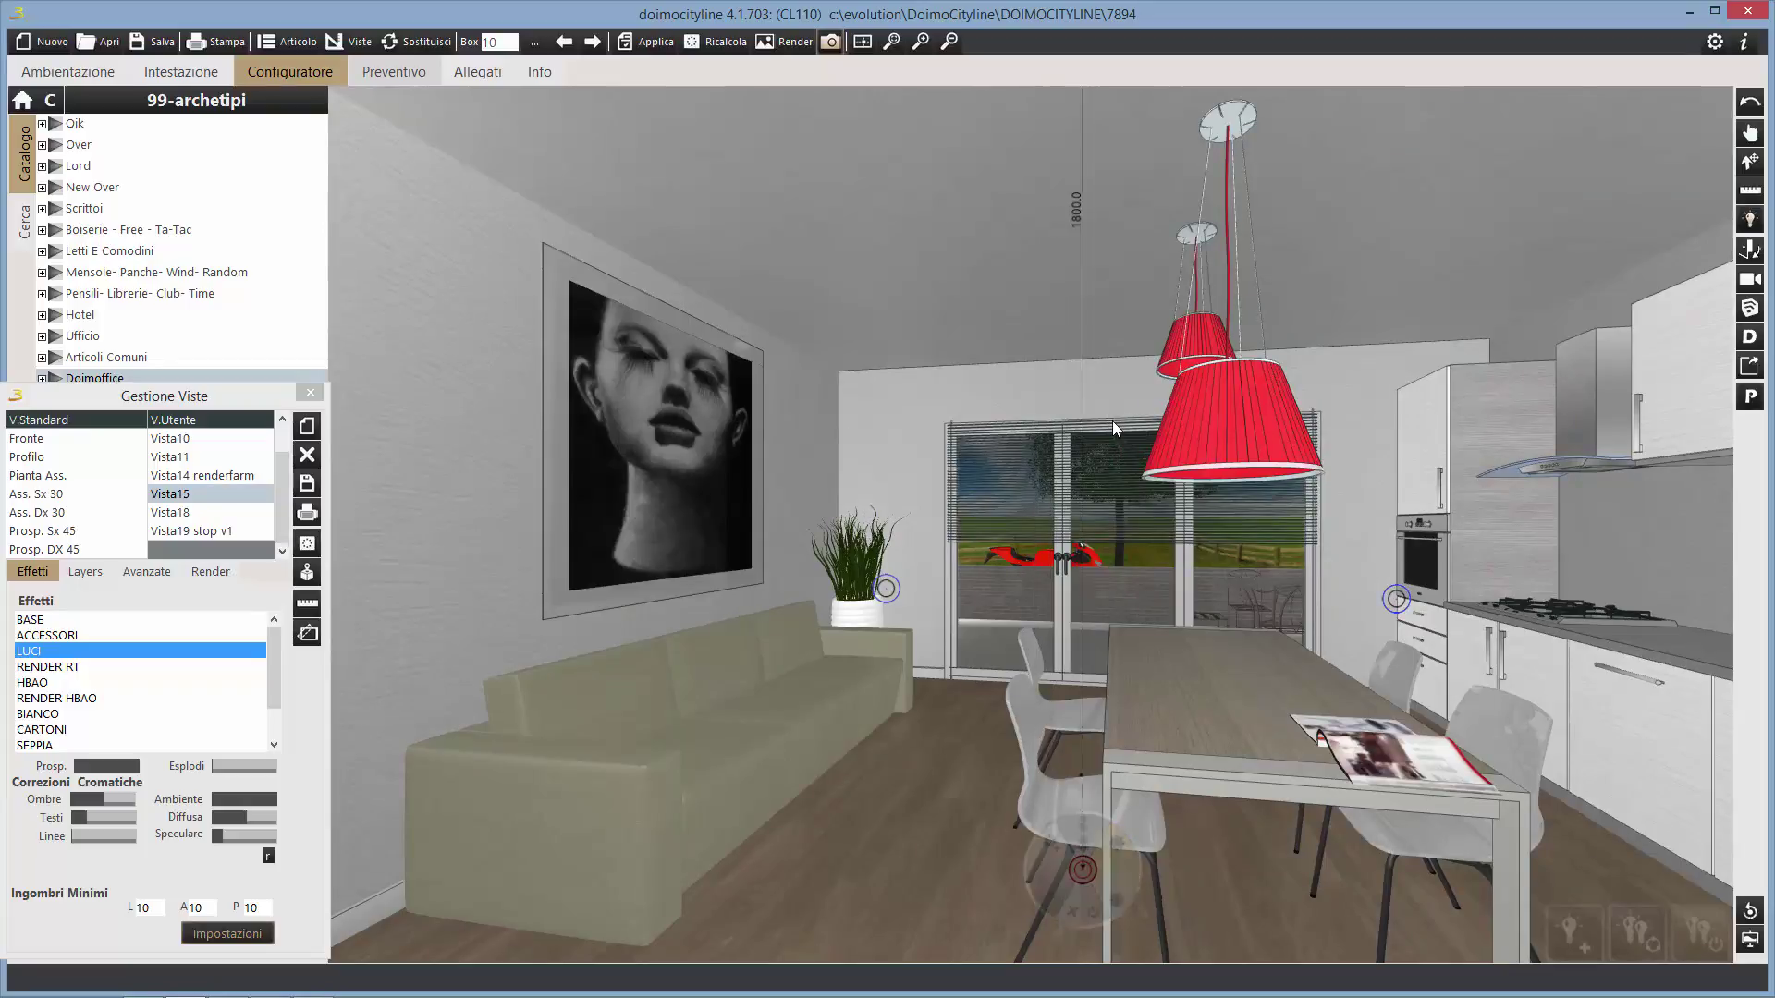
Apply the RENDER RT effect to Vista15 and set Ombre to about a third of its range.
{"action": "left_click", "coordinate": [60, 665]}
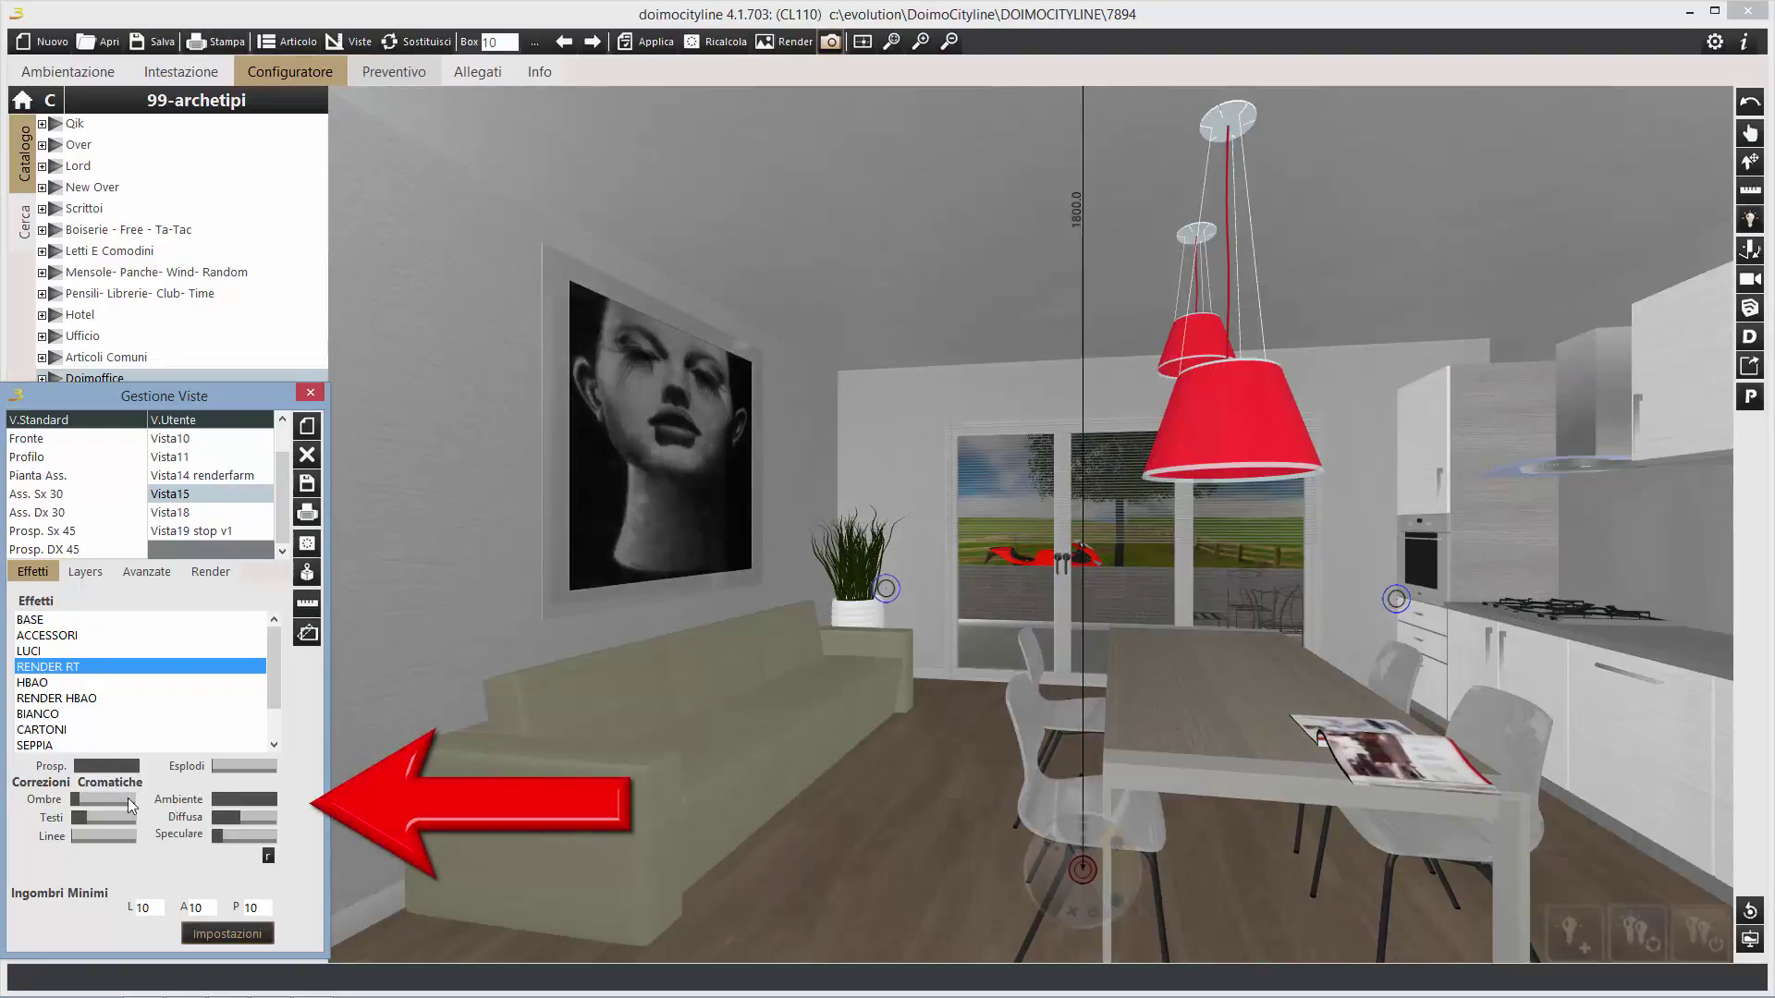
{"action": "left_click_drag", "start_coordinate": [93, 806], "coordinate": [103, 795]}
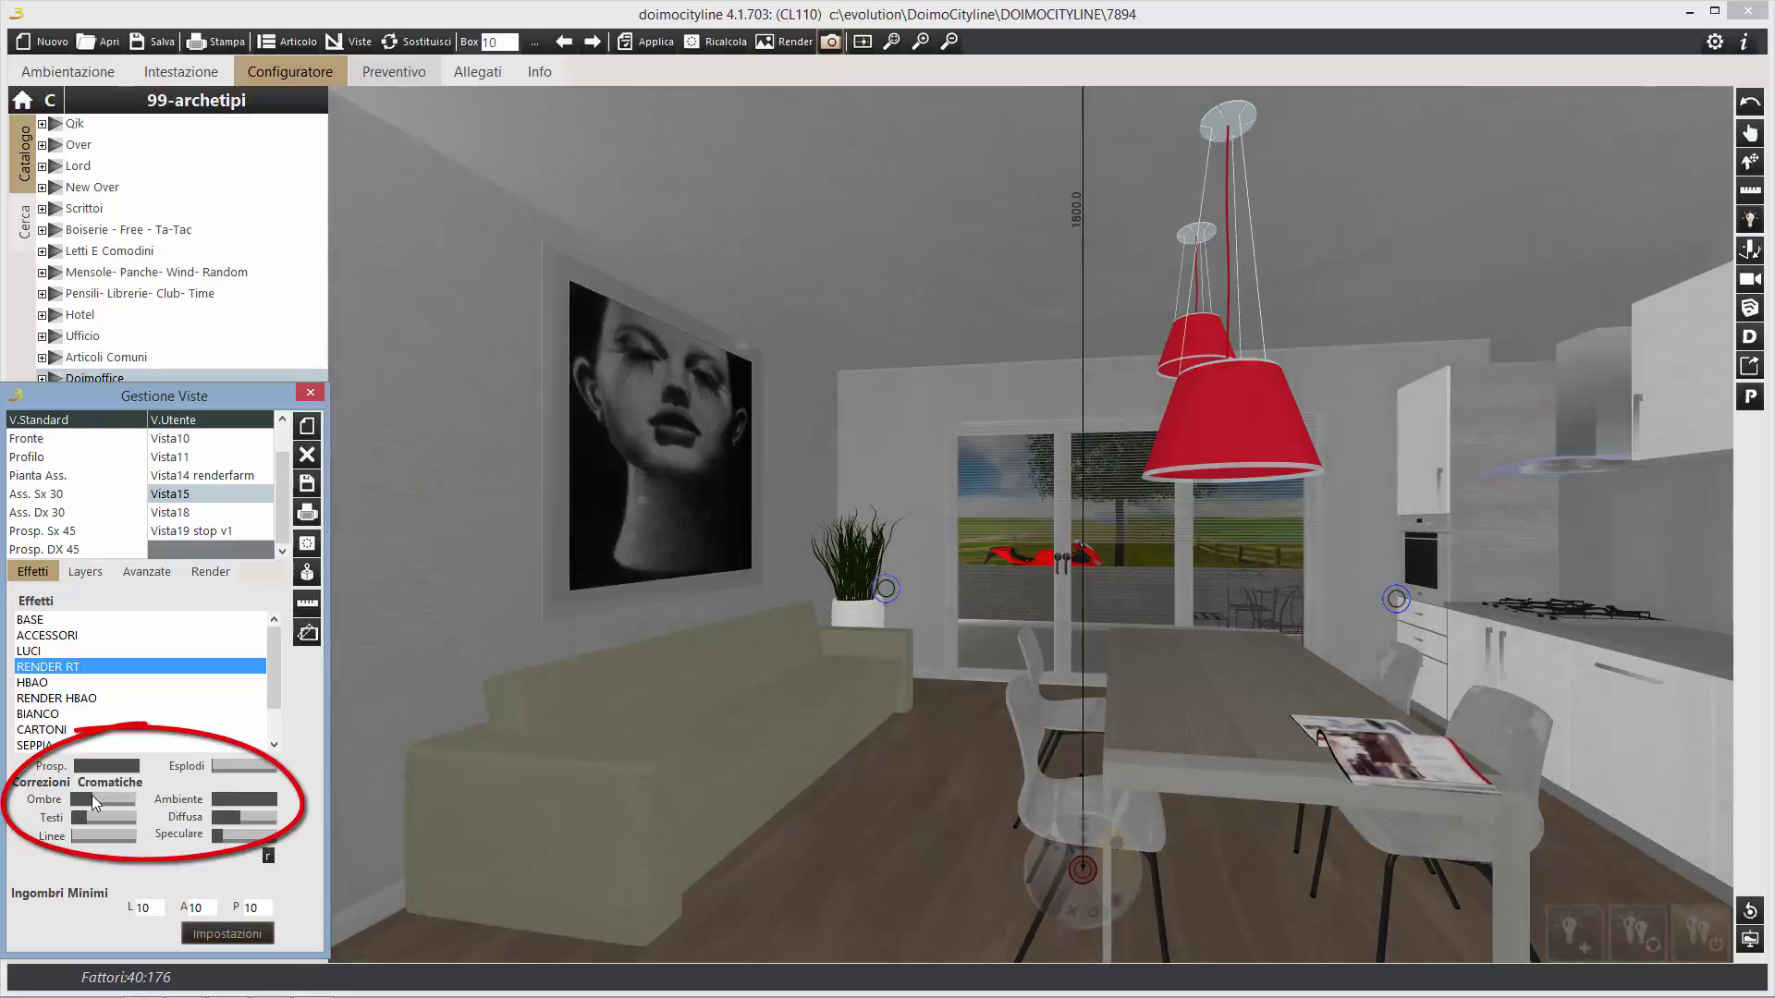
Show the light sources in the Pianta Ass. view with the LUCI effect and create a new light on the terrace beside the tree.
{"action": "left_click", "coordinate": [41, 479]}
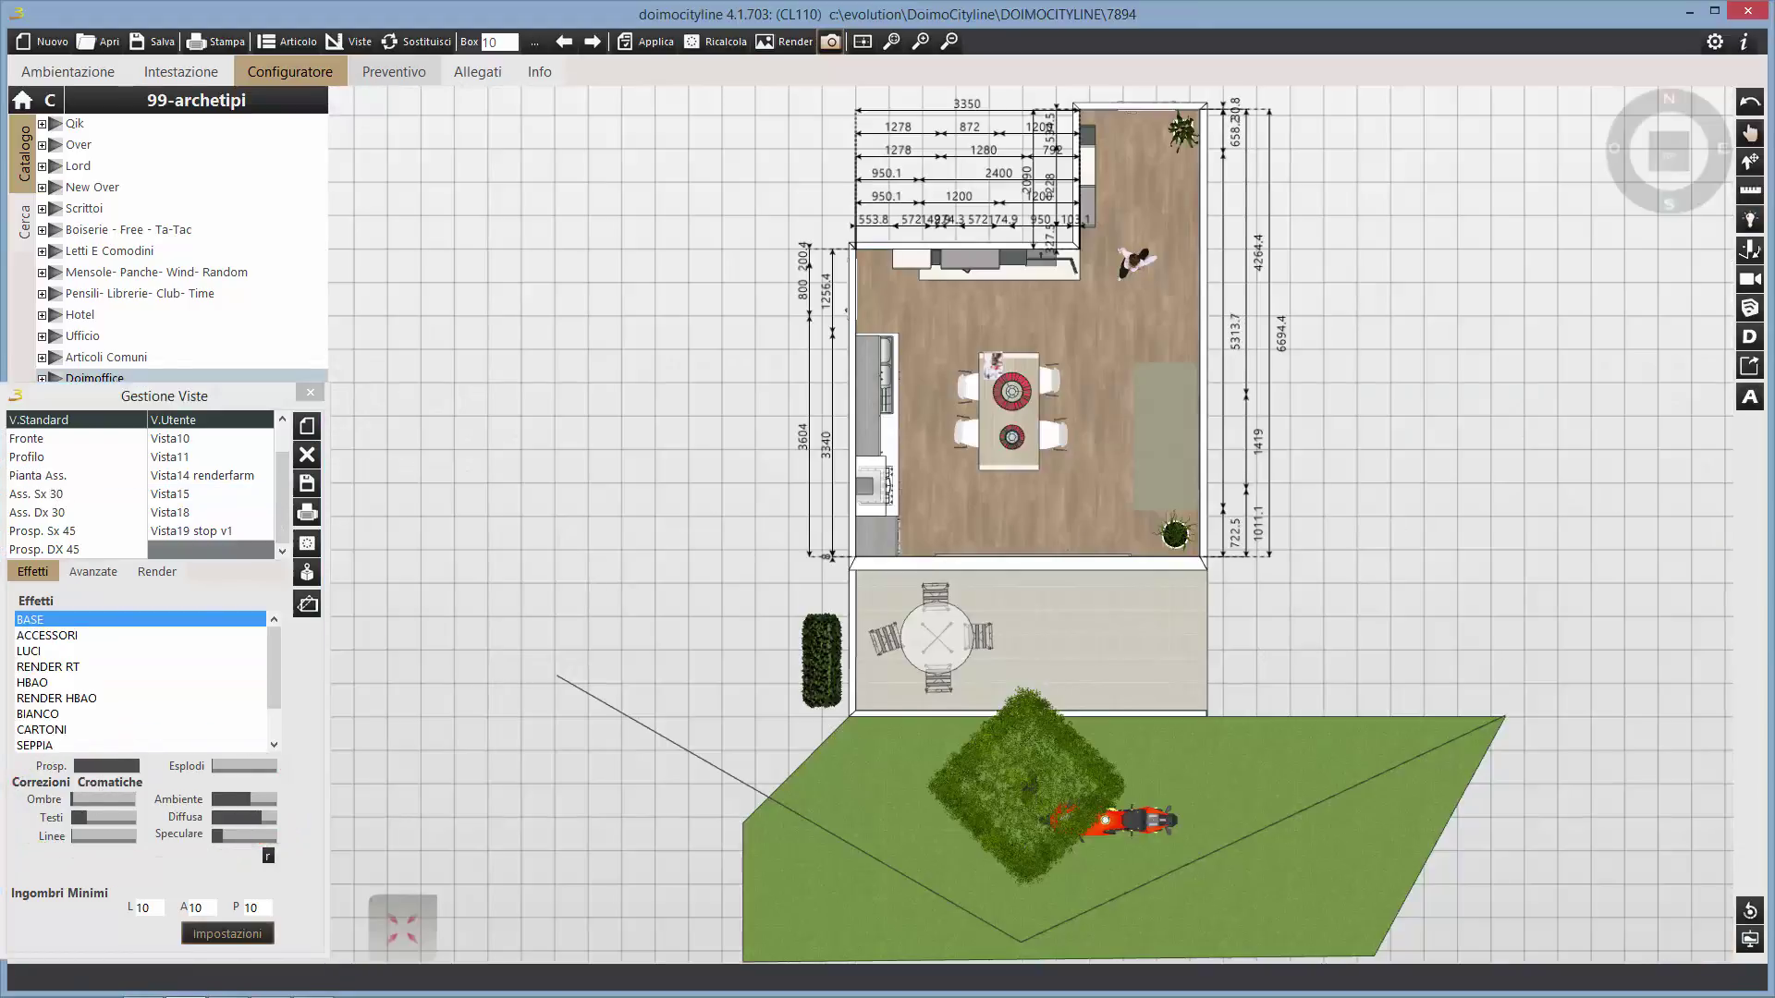
{"action": "left_click", "coordinate": [1752, 224]}
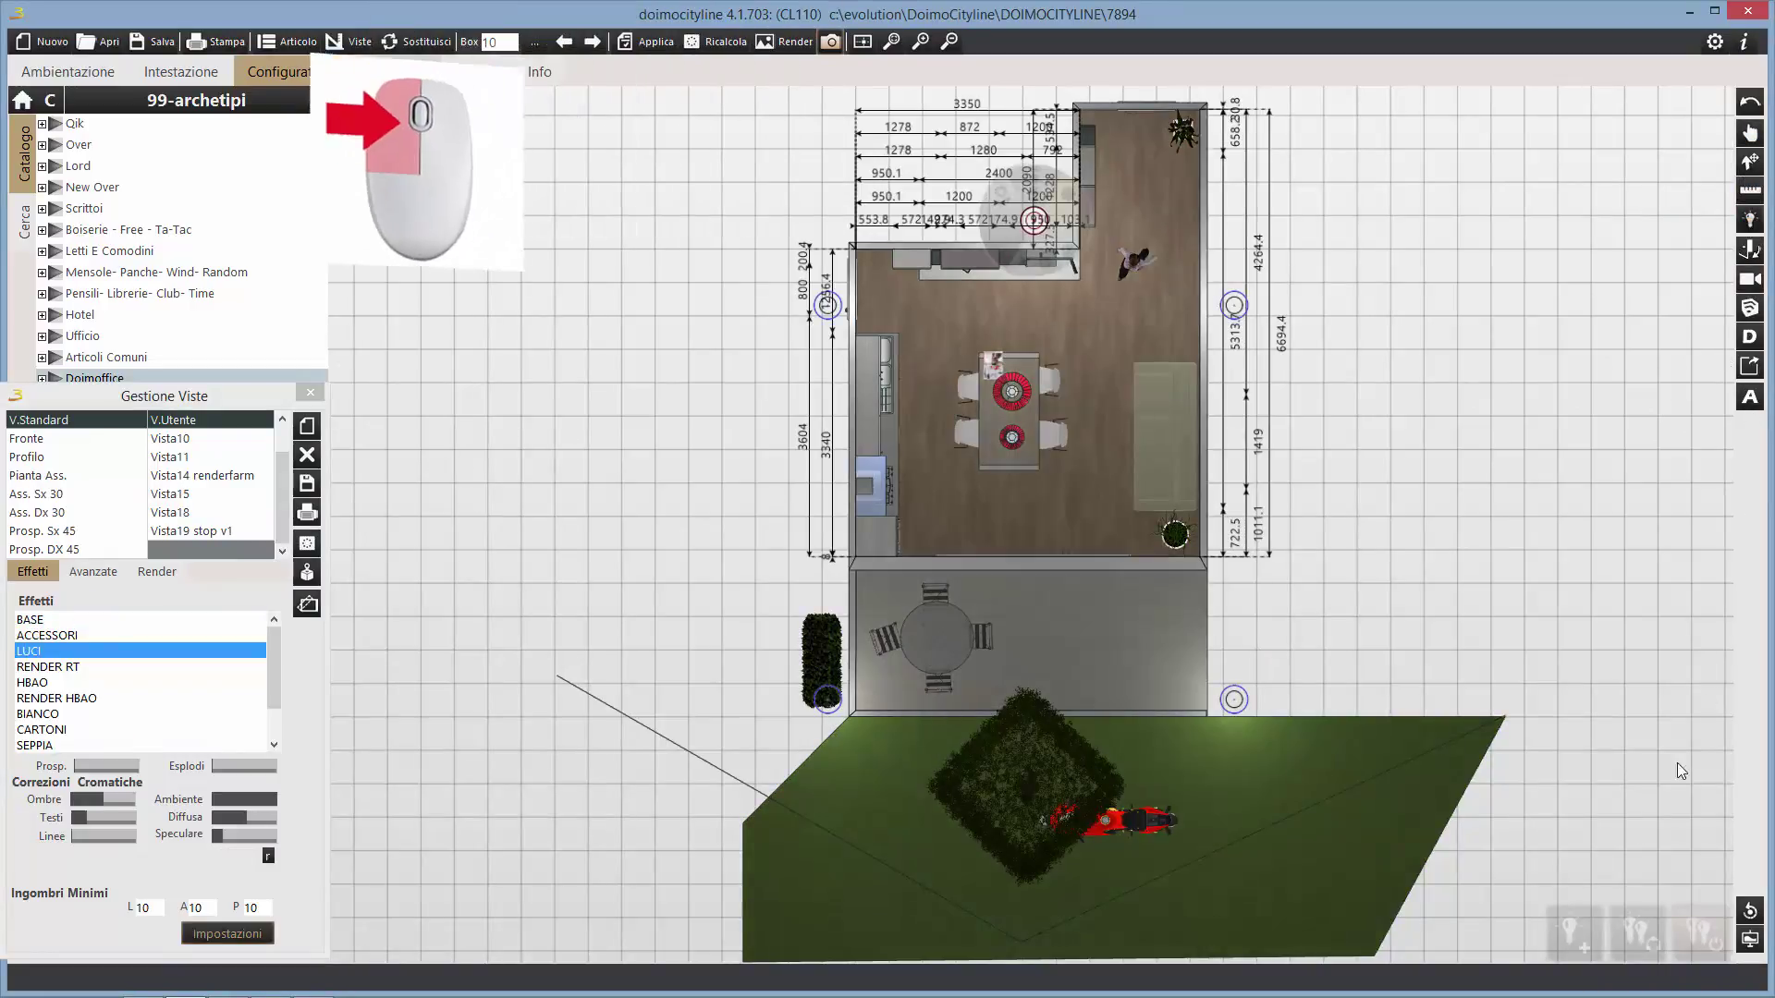
{"action": "left_click", "coordinate": [1585, 941]}
{"action": "left_click", "coordinate": [1147, 617]}
{"action": "mouse_move", "coordinate": [1146, 620]}
{"action": "left_mouse_down"}
{"action": "mouse_move", "coordinate": [1078, 646]}
{"action": "mouse_move", "coordinate": [1051, 696]}
{"action": "left_mouse_up"}
{"action": "left_click", "coordinate": [1051, 696]}
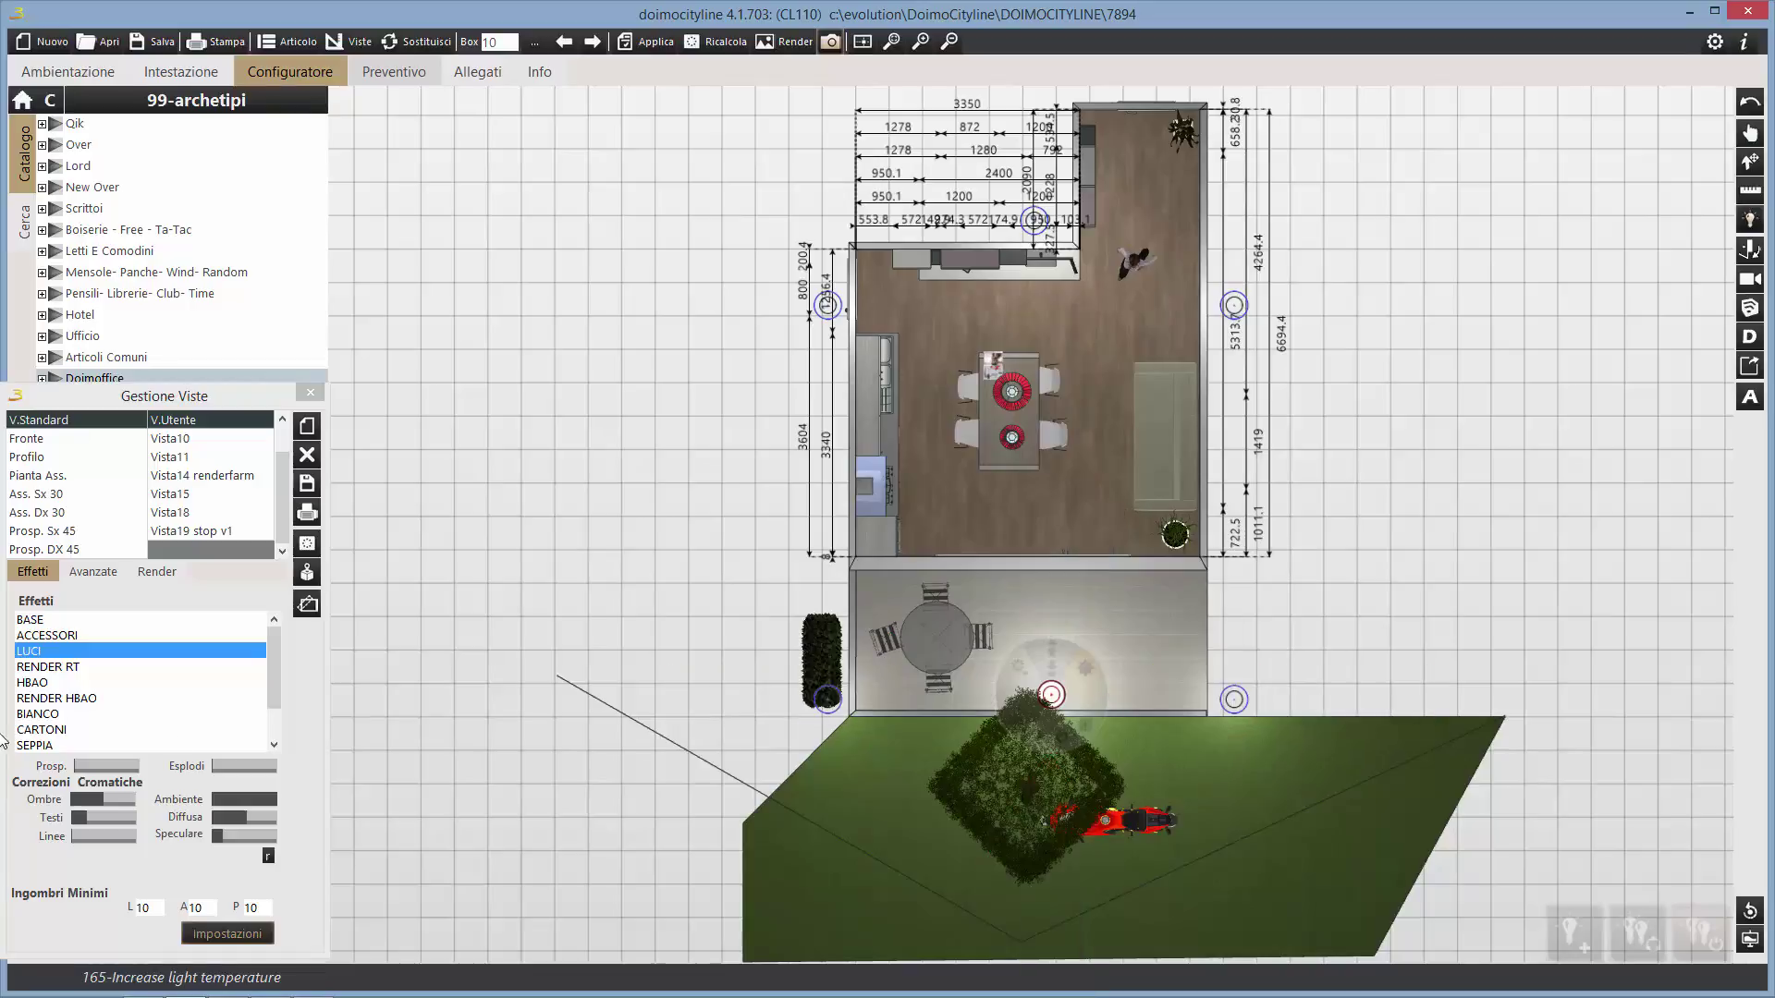
Display Vista15 with RENDER RT, set Ombre to about 60% of its range, Ambiente to 40, Diffusa to 13 and Speculare to 15.
{"action": "left_click", "coordinate": [189, 496]}
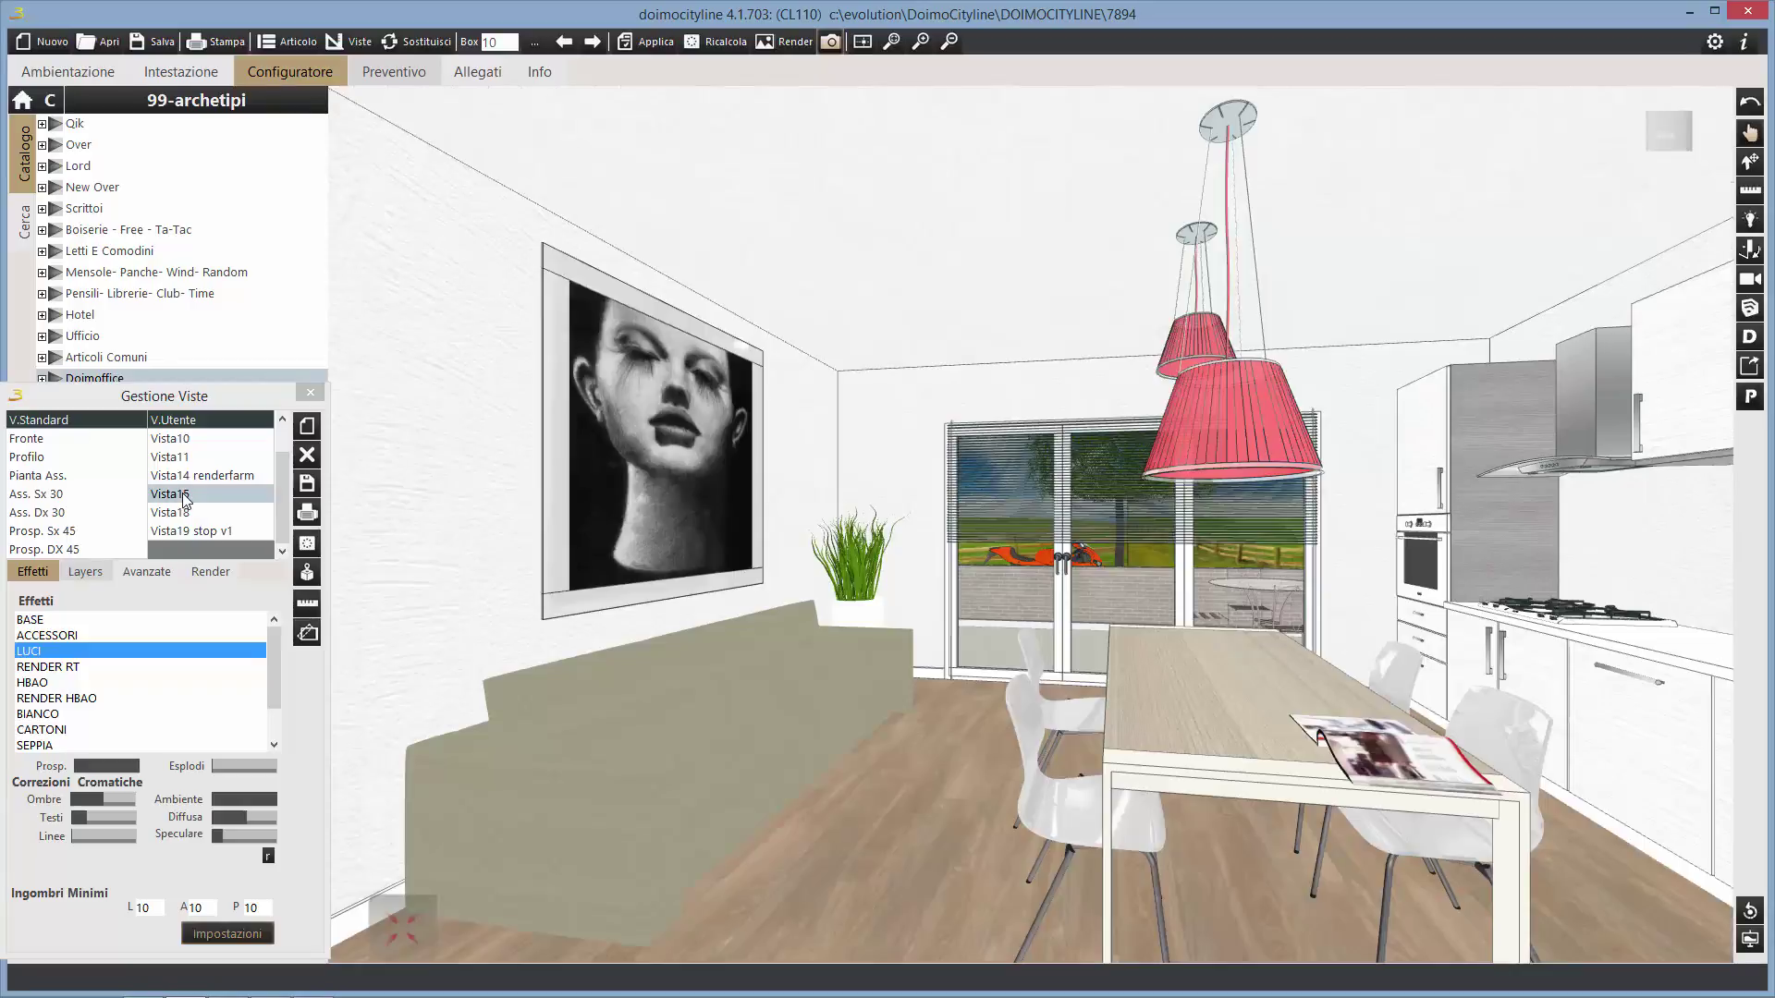
{"action": "left_click", "coordinate": [71, 672]}
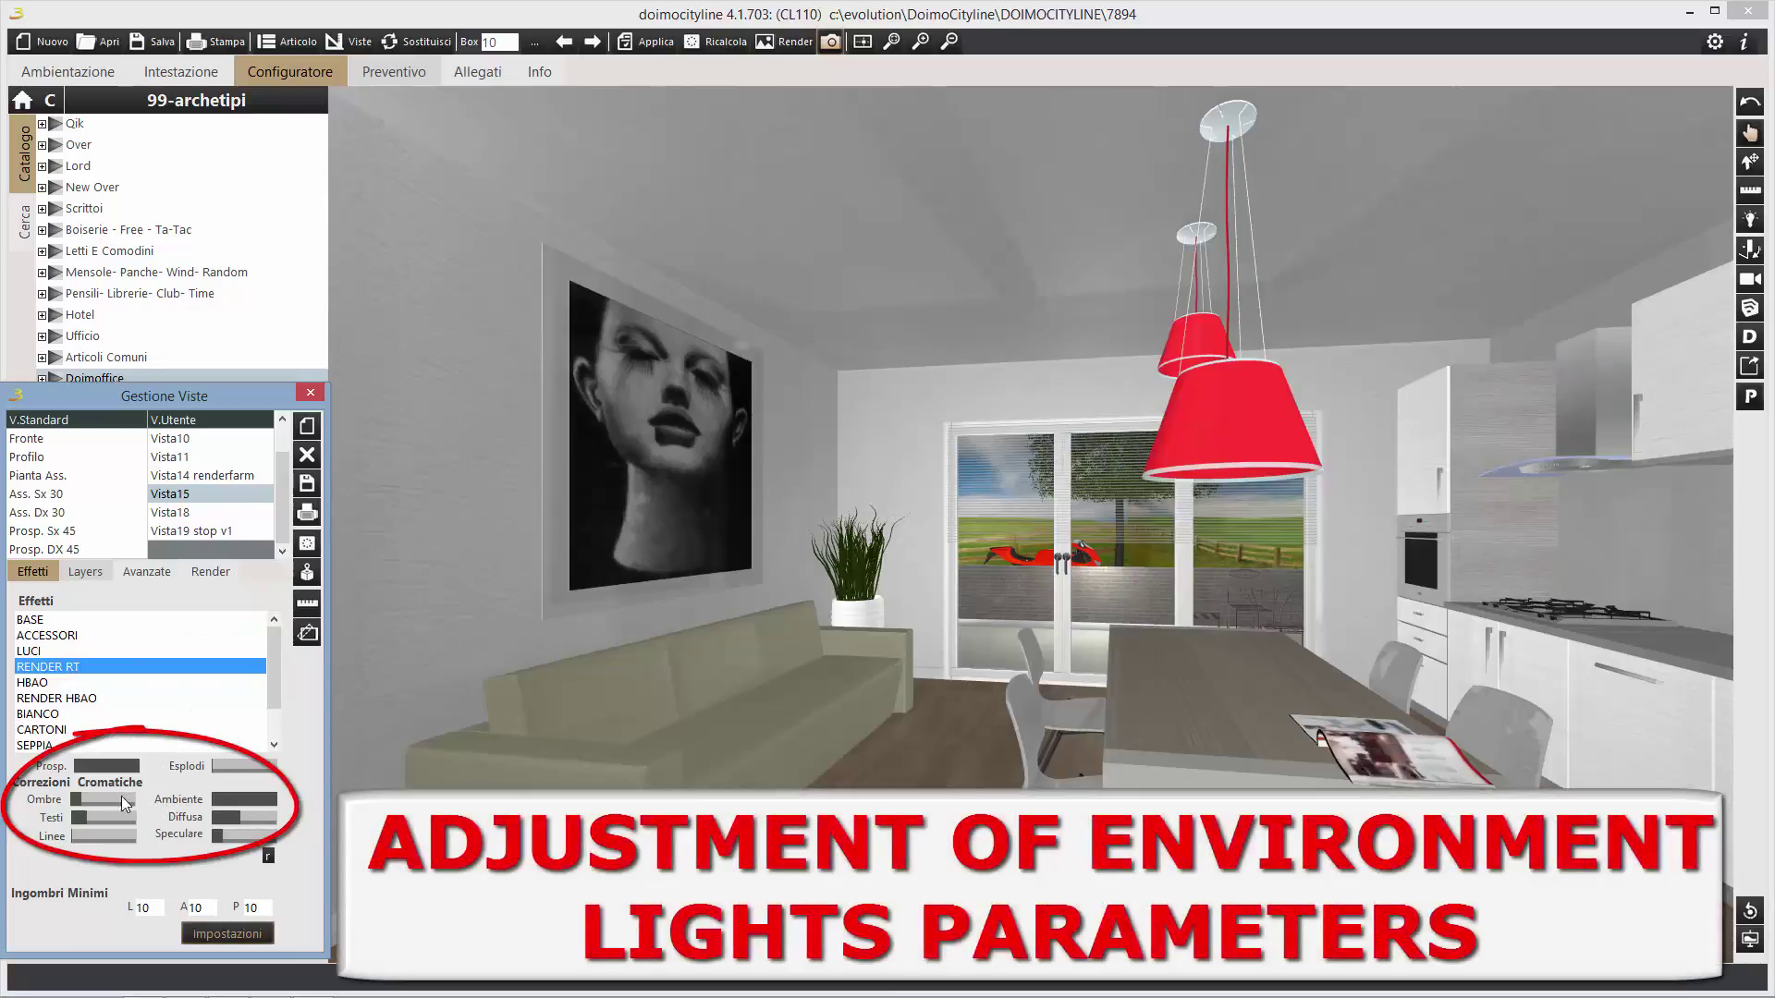
{"action": "left_click_drag", "start_coordinate": [89, 797], "coordinate": [113, 796]}
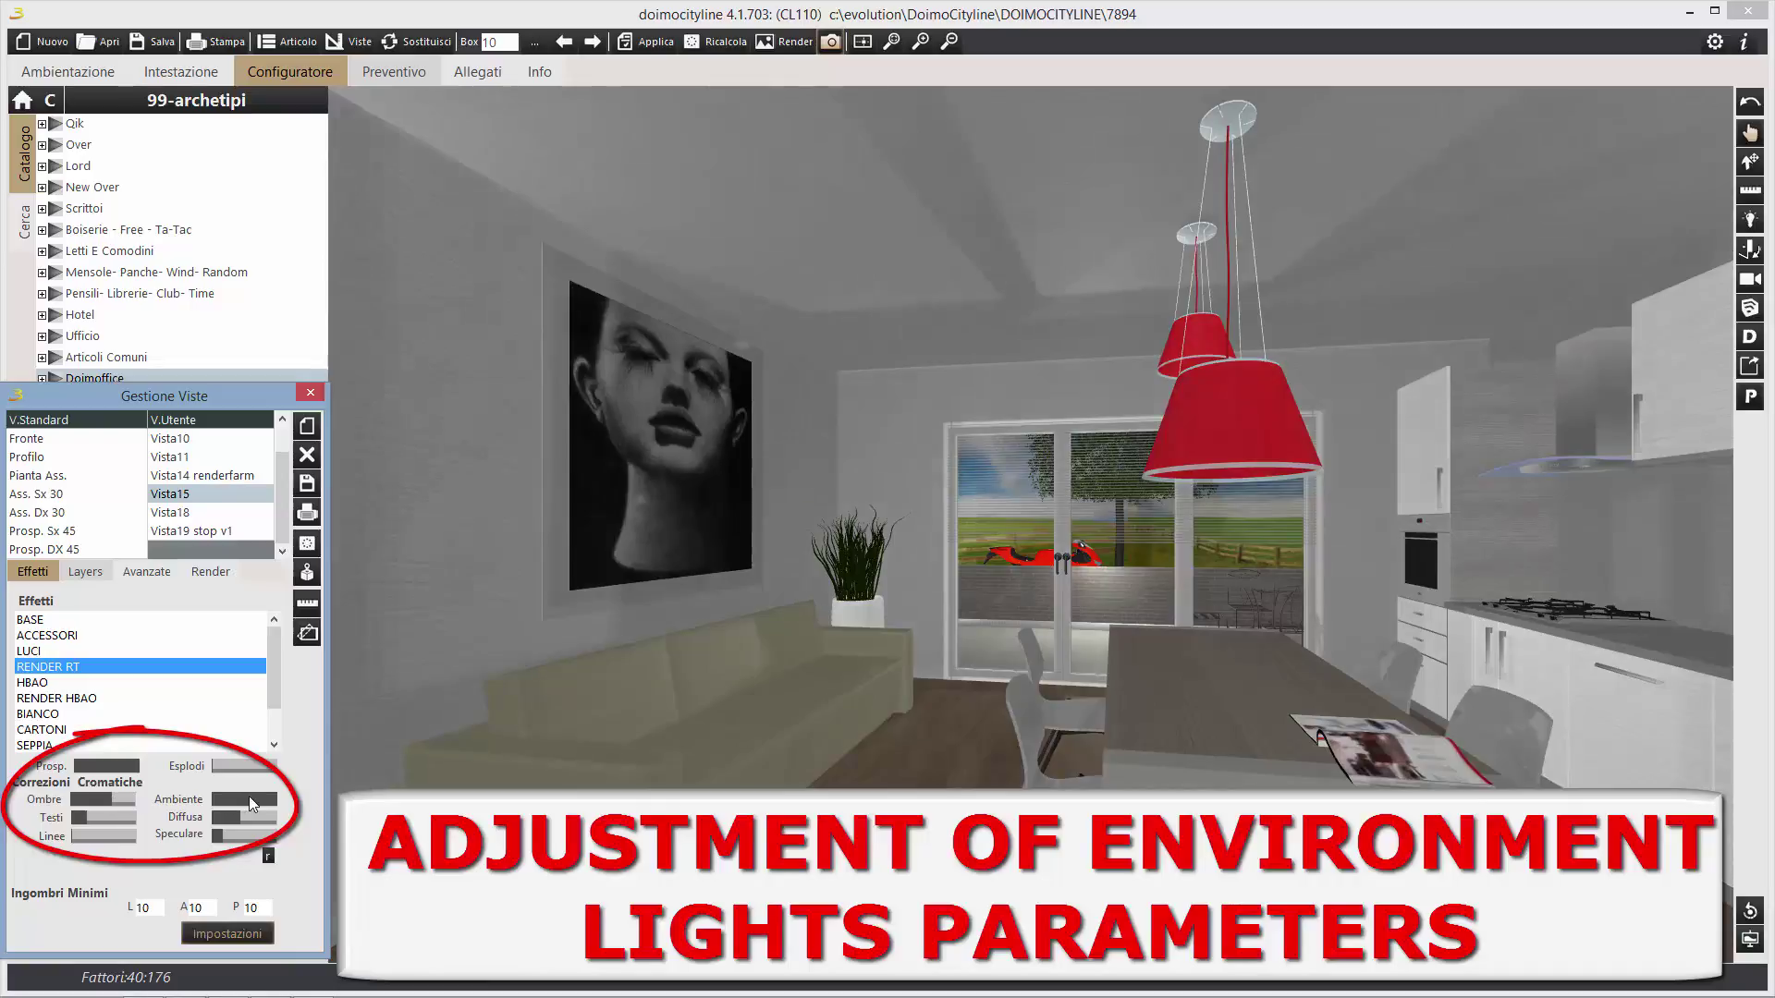
{"action": "left_click_drag", "start_coordinate": [269, 801], "coordinate": [235, 818]}
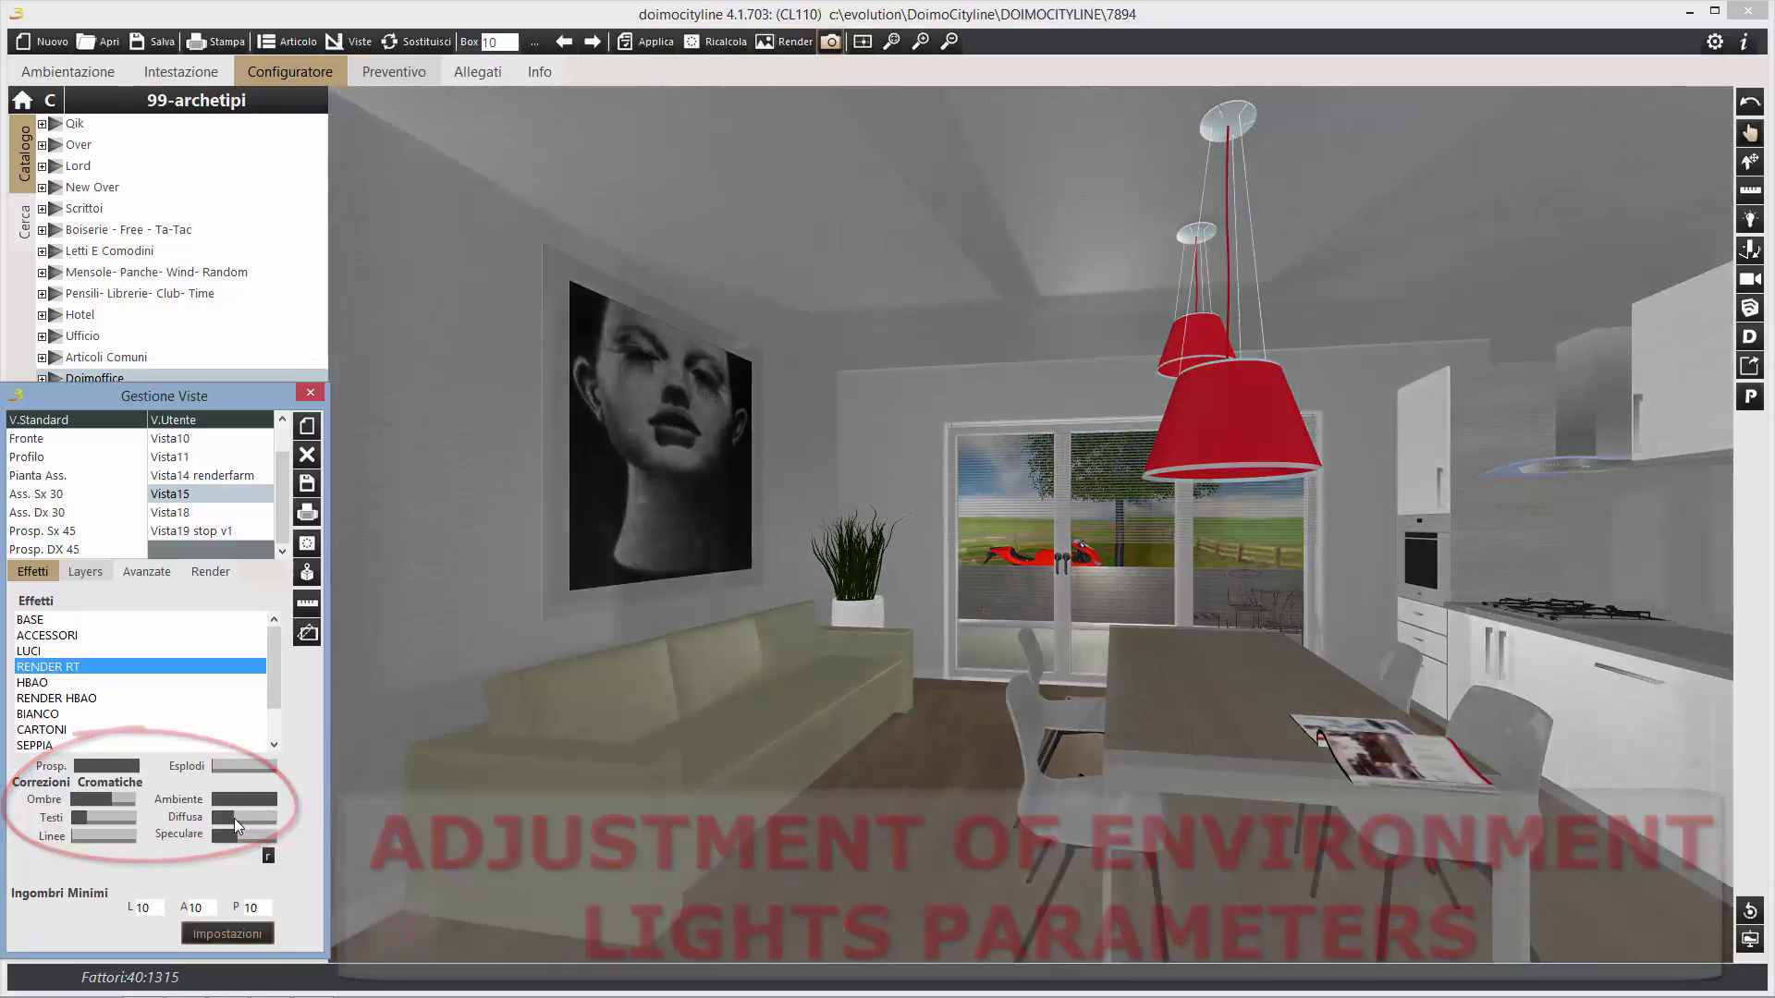
Show the light sources in a 3D overview with the LUCI effect and raise the terrace light beside the tree.
{"action": "left_click", "coordinate": [46, 476]}
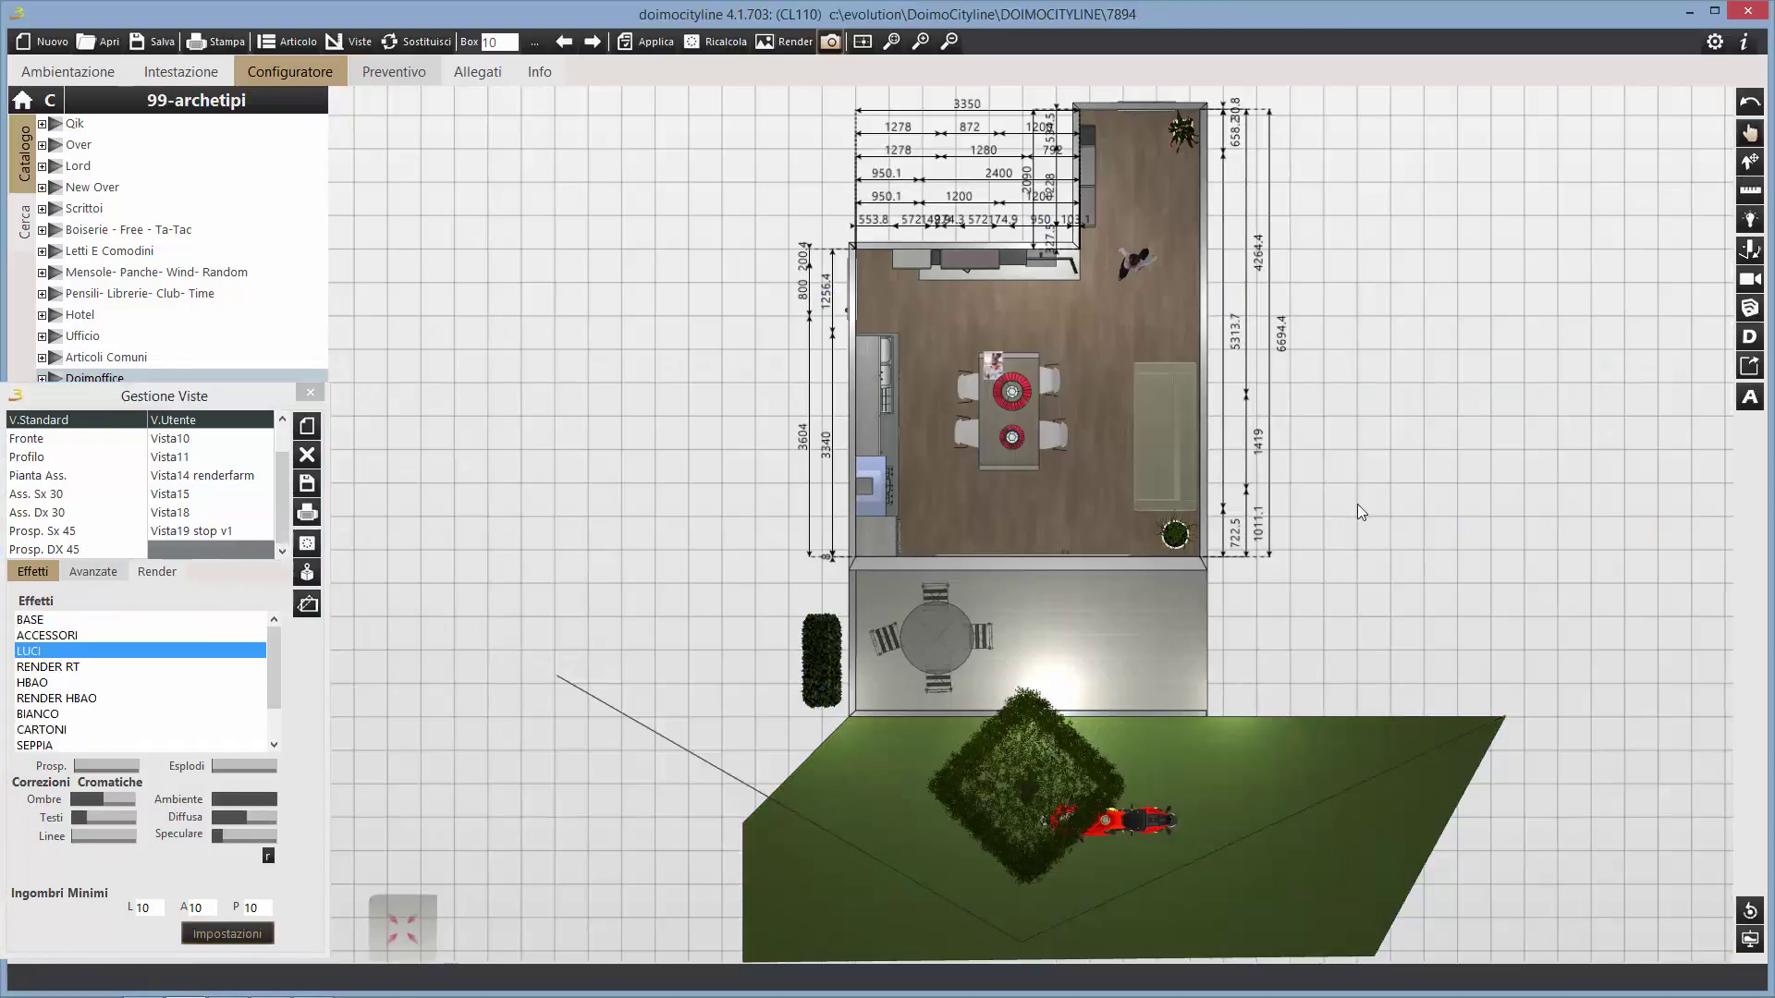
{"action": "left_click_drag", "start_coordinate": [1357, 502], "coordinate": [1134, 415]}
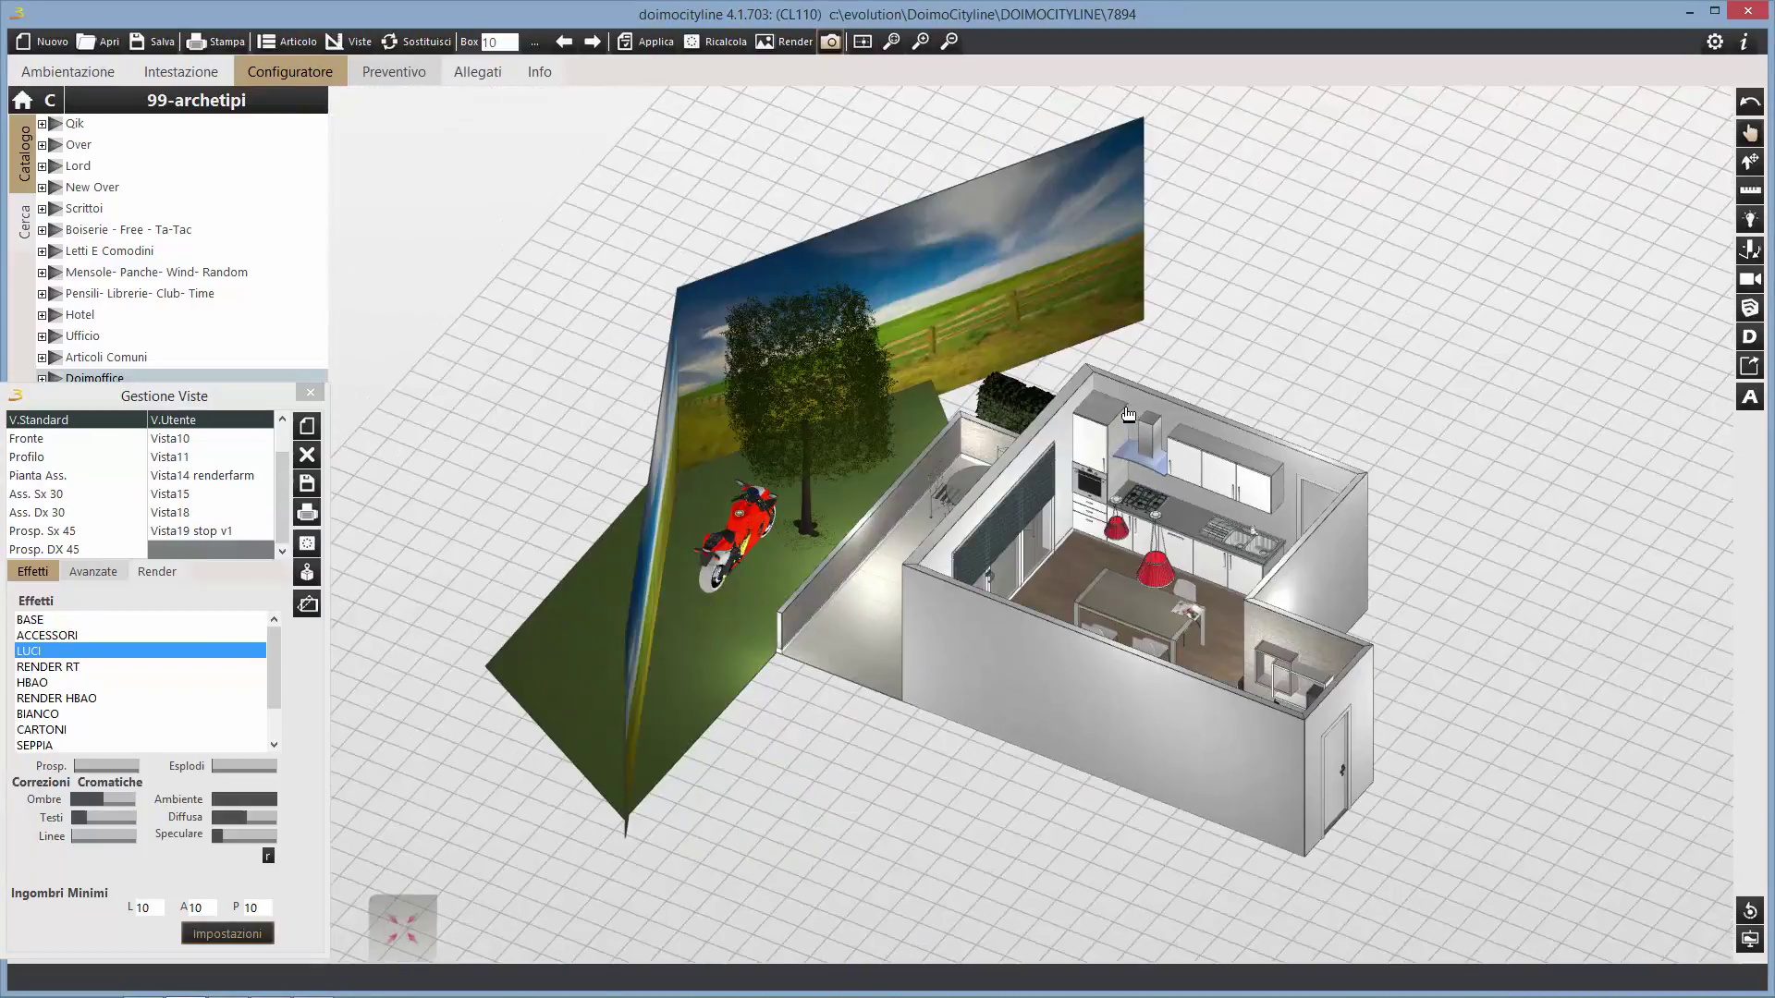
{"action": "scroll", "coordinate": [1134, 415], "scroll_direction": "up", "scroll_amount": 2}
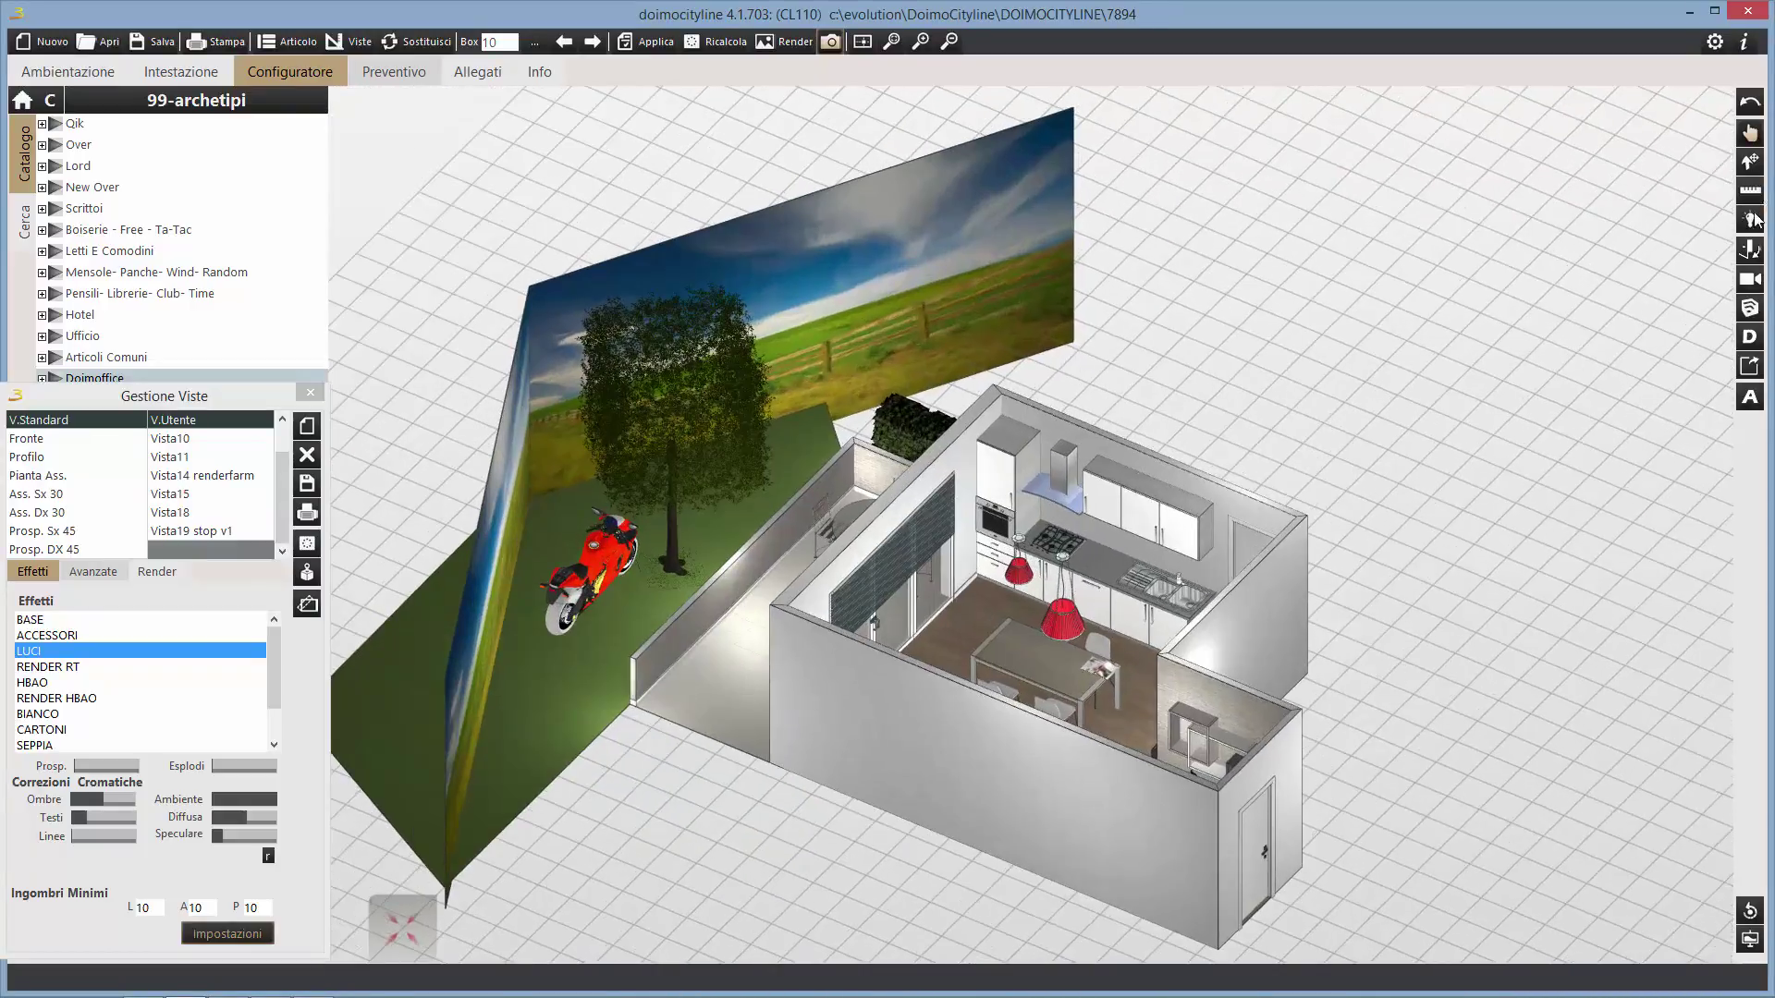
{"action": "left_click", "coordinate": [1751, 219]}
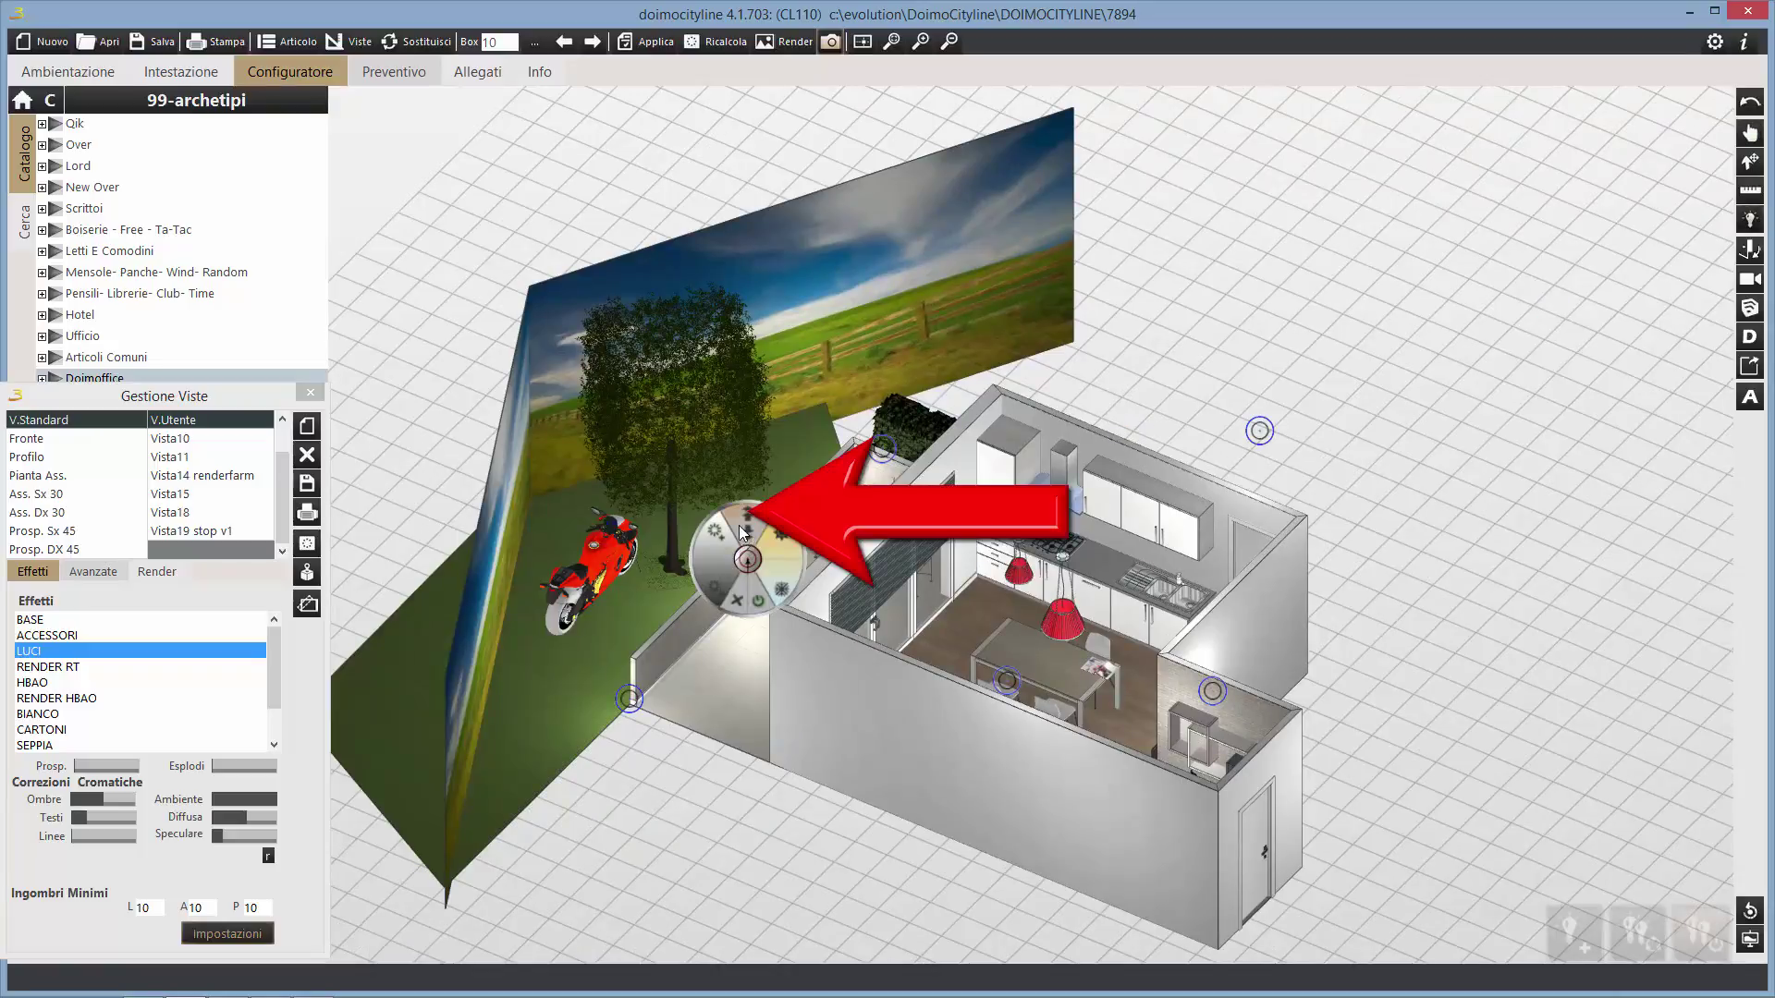
{"action": "left_click", "coordinate": [752, 503]}
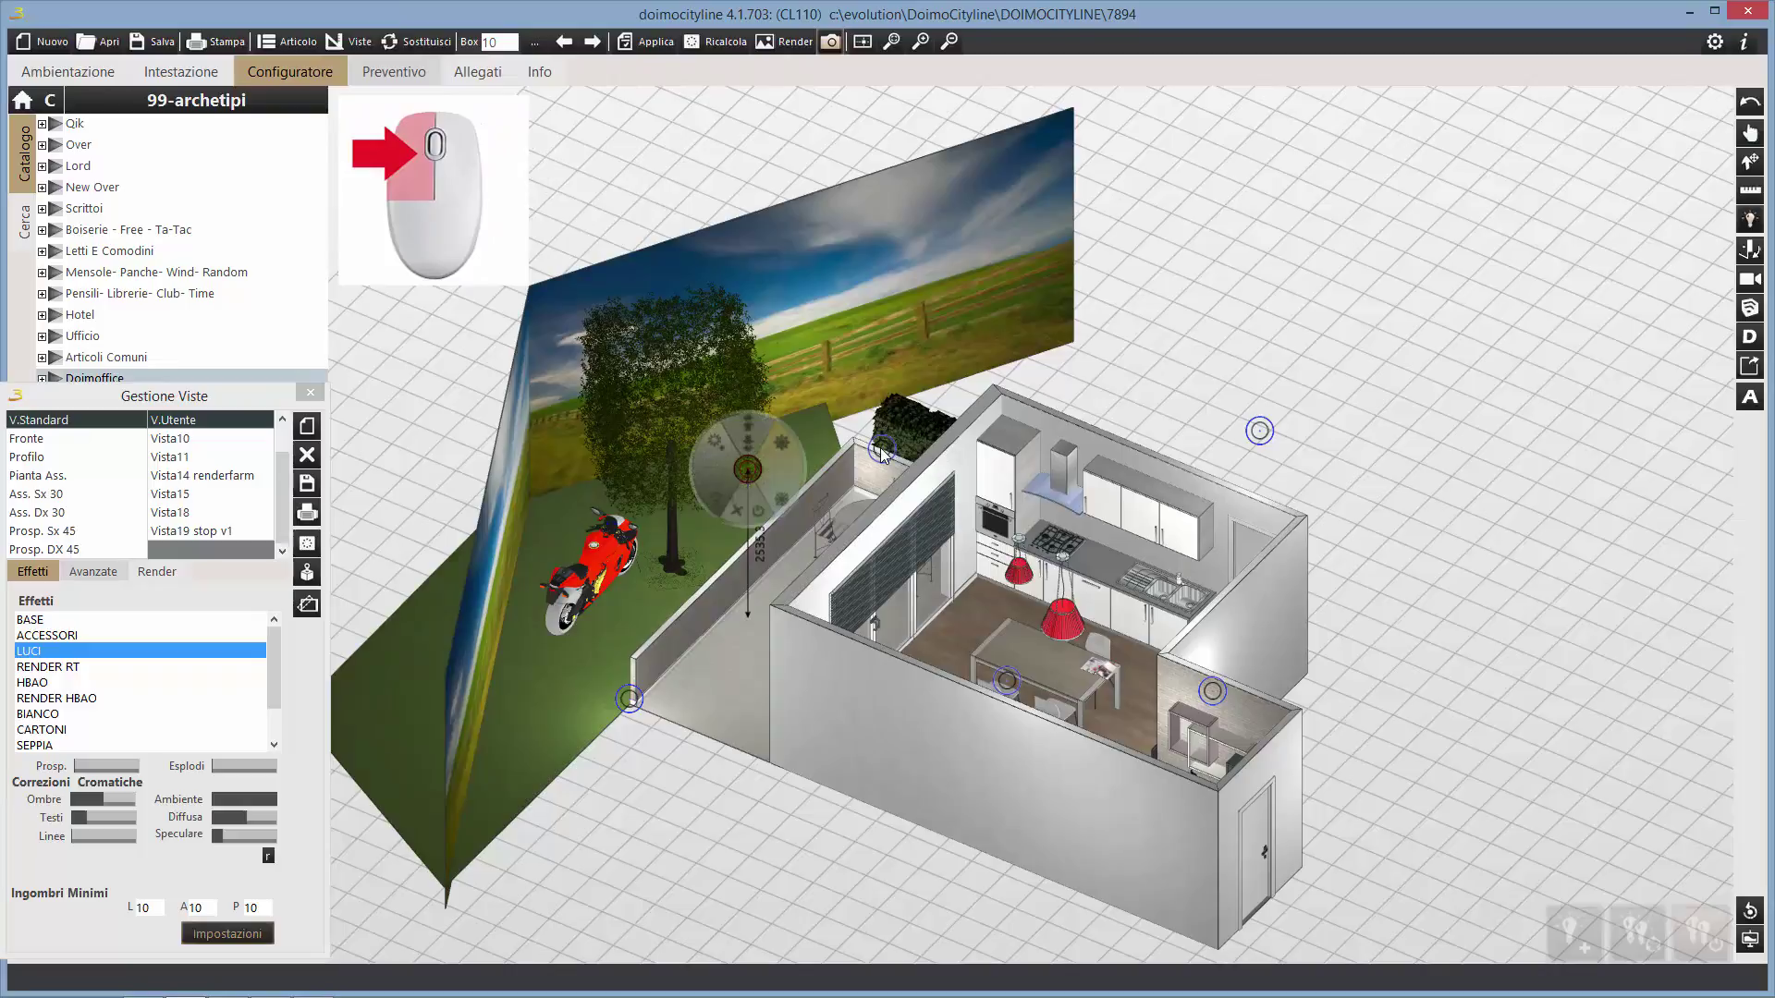
Shift the light at the far end of the terrace toward the hedge and raise it above the hedge.
{"action": "left_click", "coordinate": [883, 451]}
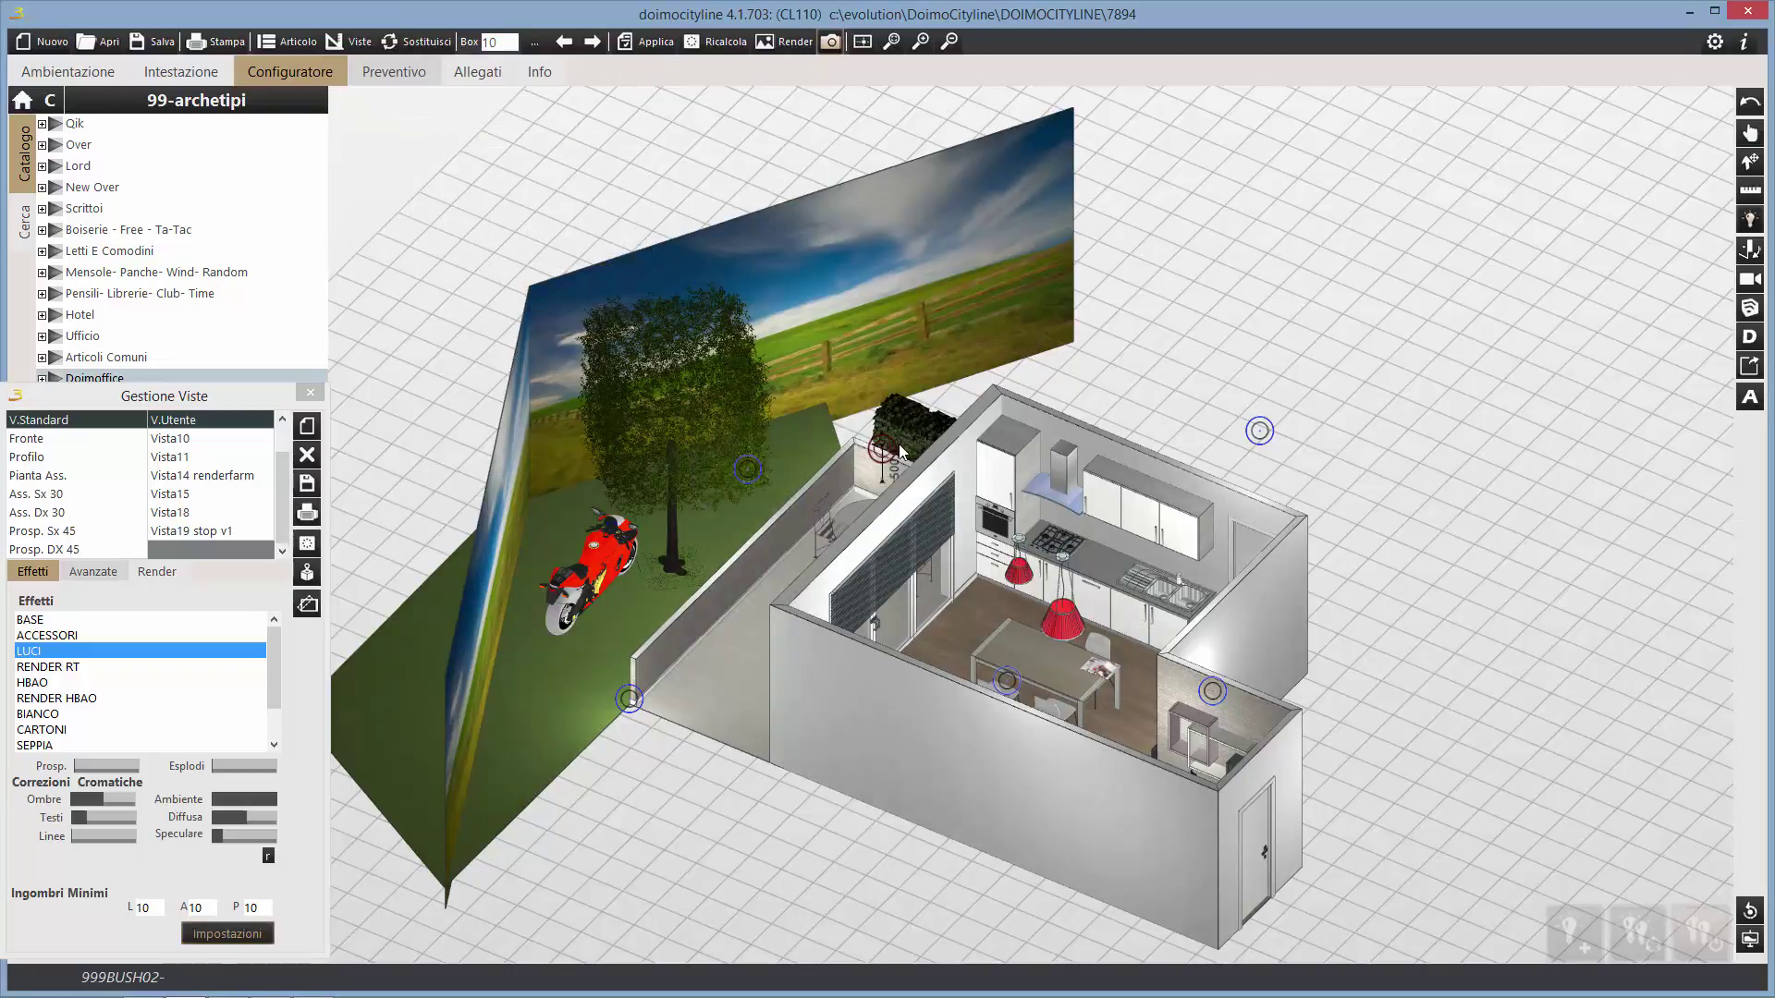
{"action": "left_click", "coordinate": [898, 444]}
{"action": "left_click_drag", "start_coordinate": [898, 407], "coordinate": [897, 357]}
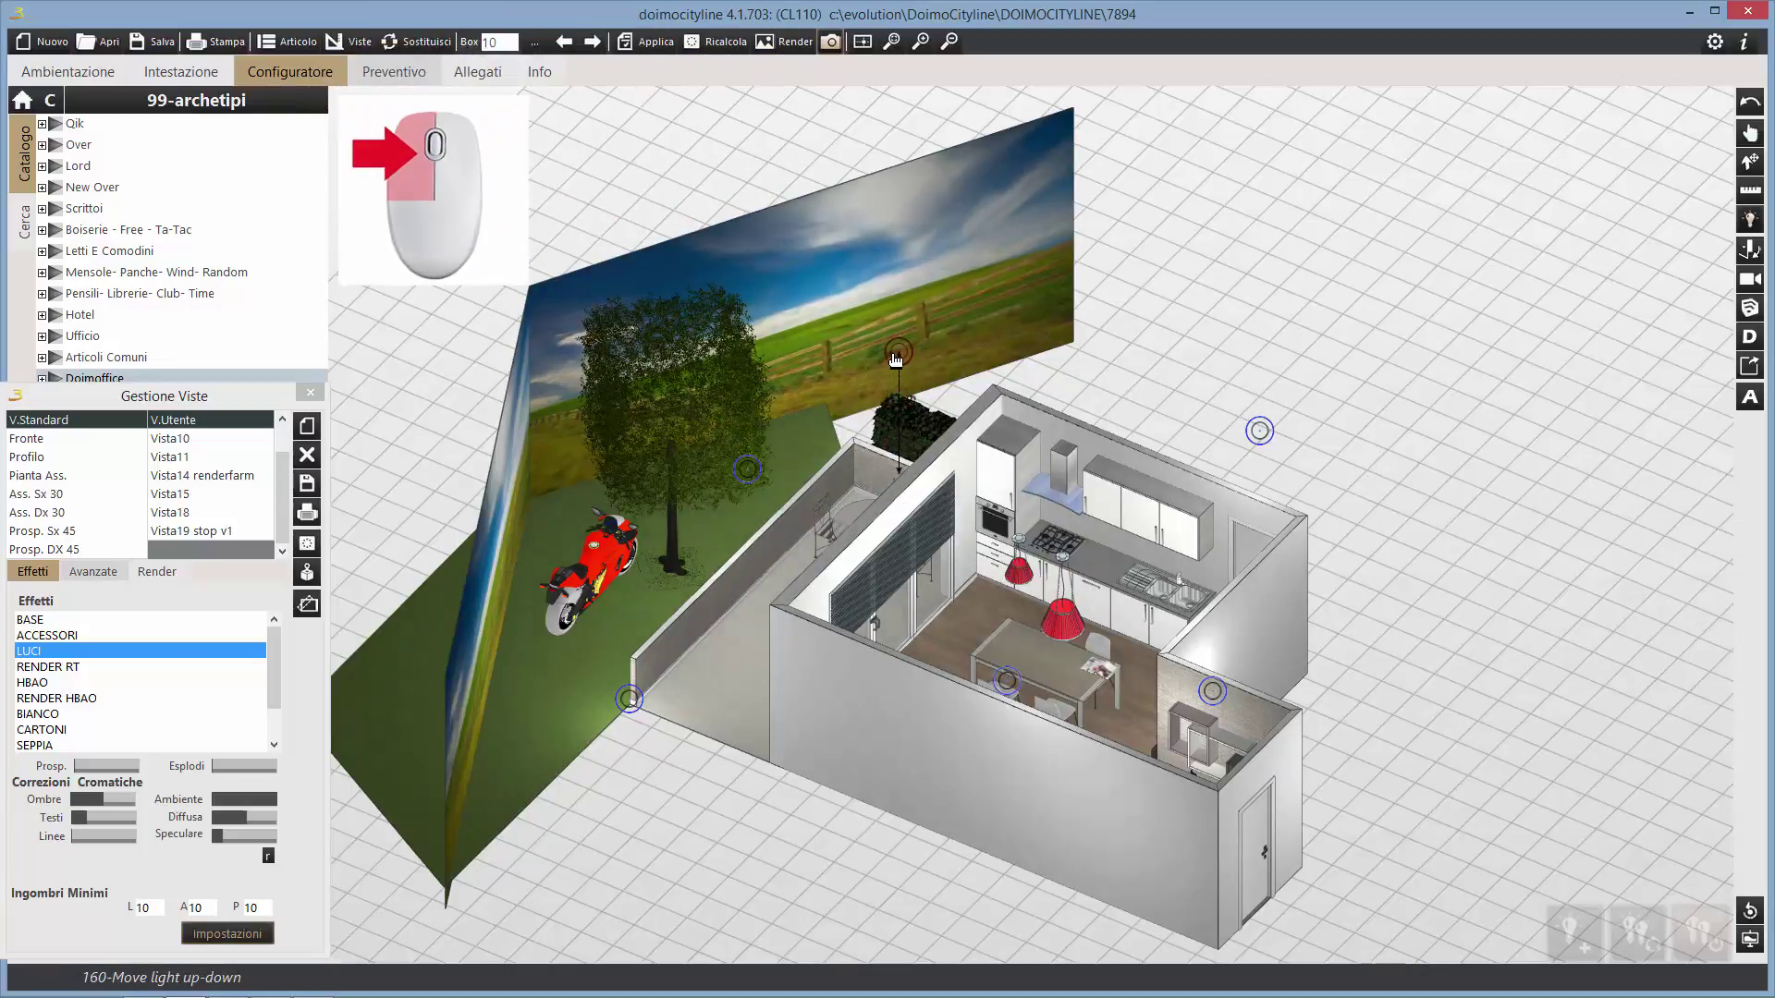
{"action": "left_click", "coordinate": [897, 357]}
{"action": "left_click", "coordinate": [865, 337]}
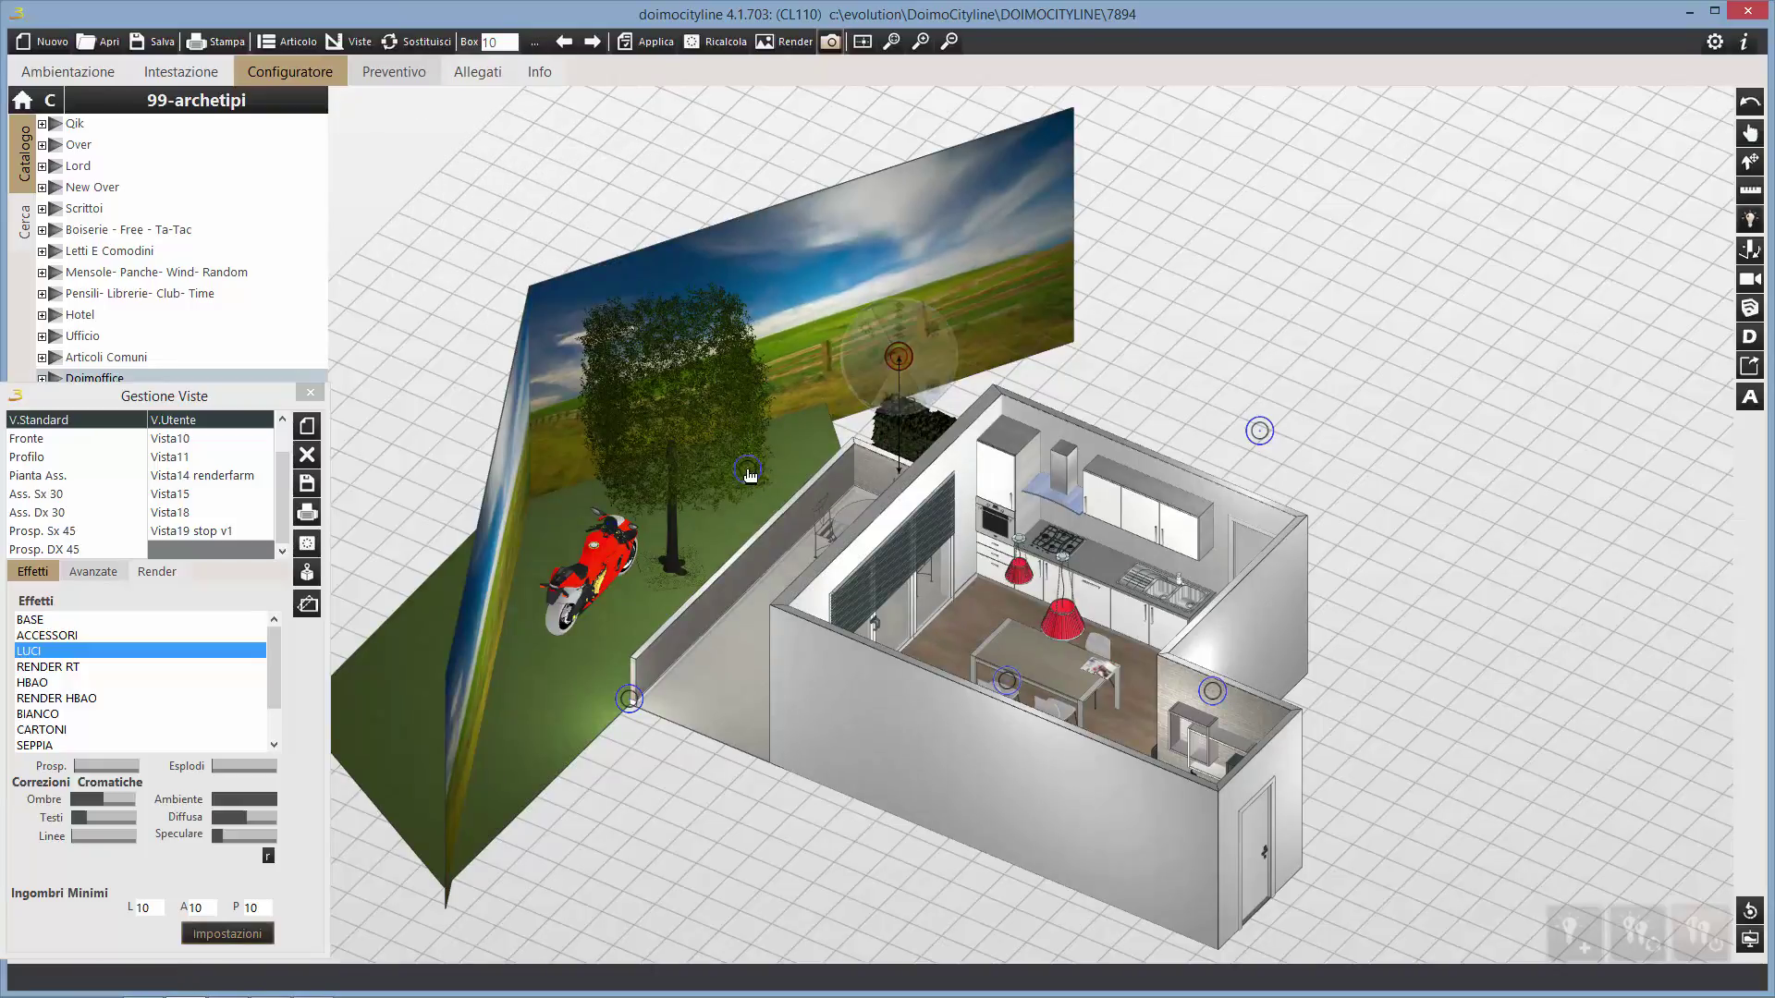
Lower the terrace light beside the tree slightly, apply RENDER RT to the 3D overview and set Diffusa to 14.
{"action": "left_click", "coordinate": [749, 473]}
{"action": "left_click_drag", "start_coordinate": [748, 447], "coordinate": [749, 518]}
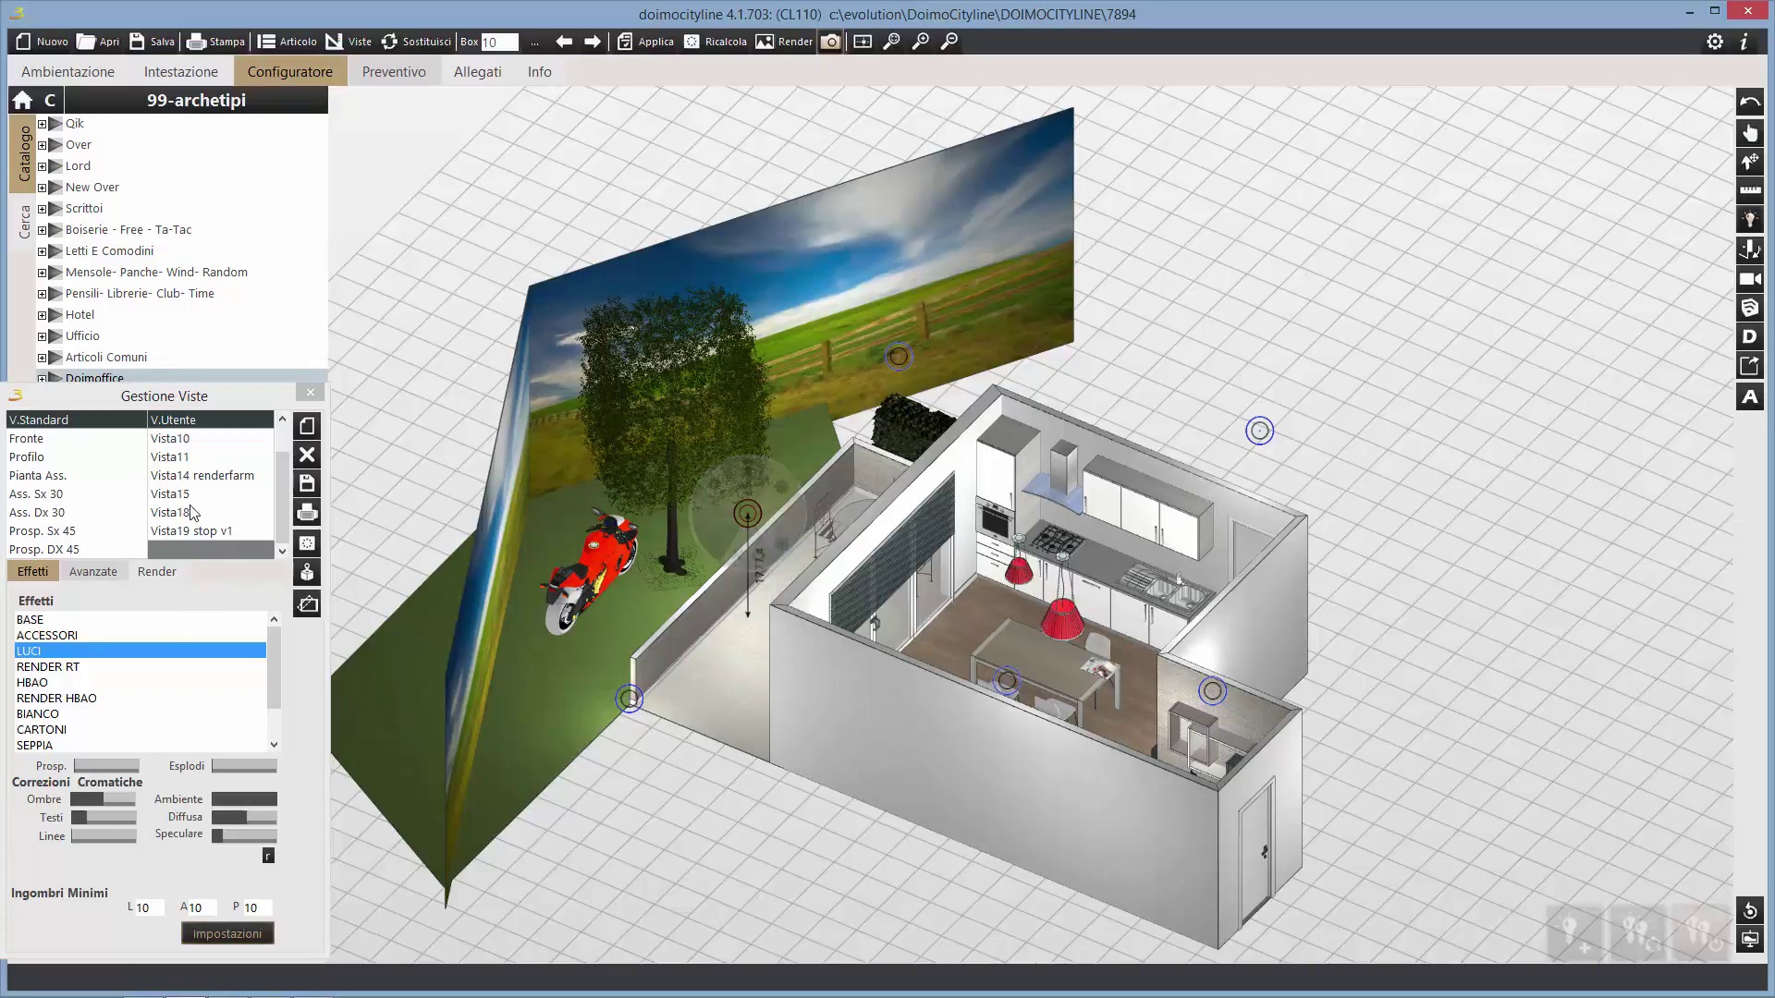
{"action": "left_click", "coordinate": [78, 666]}
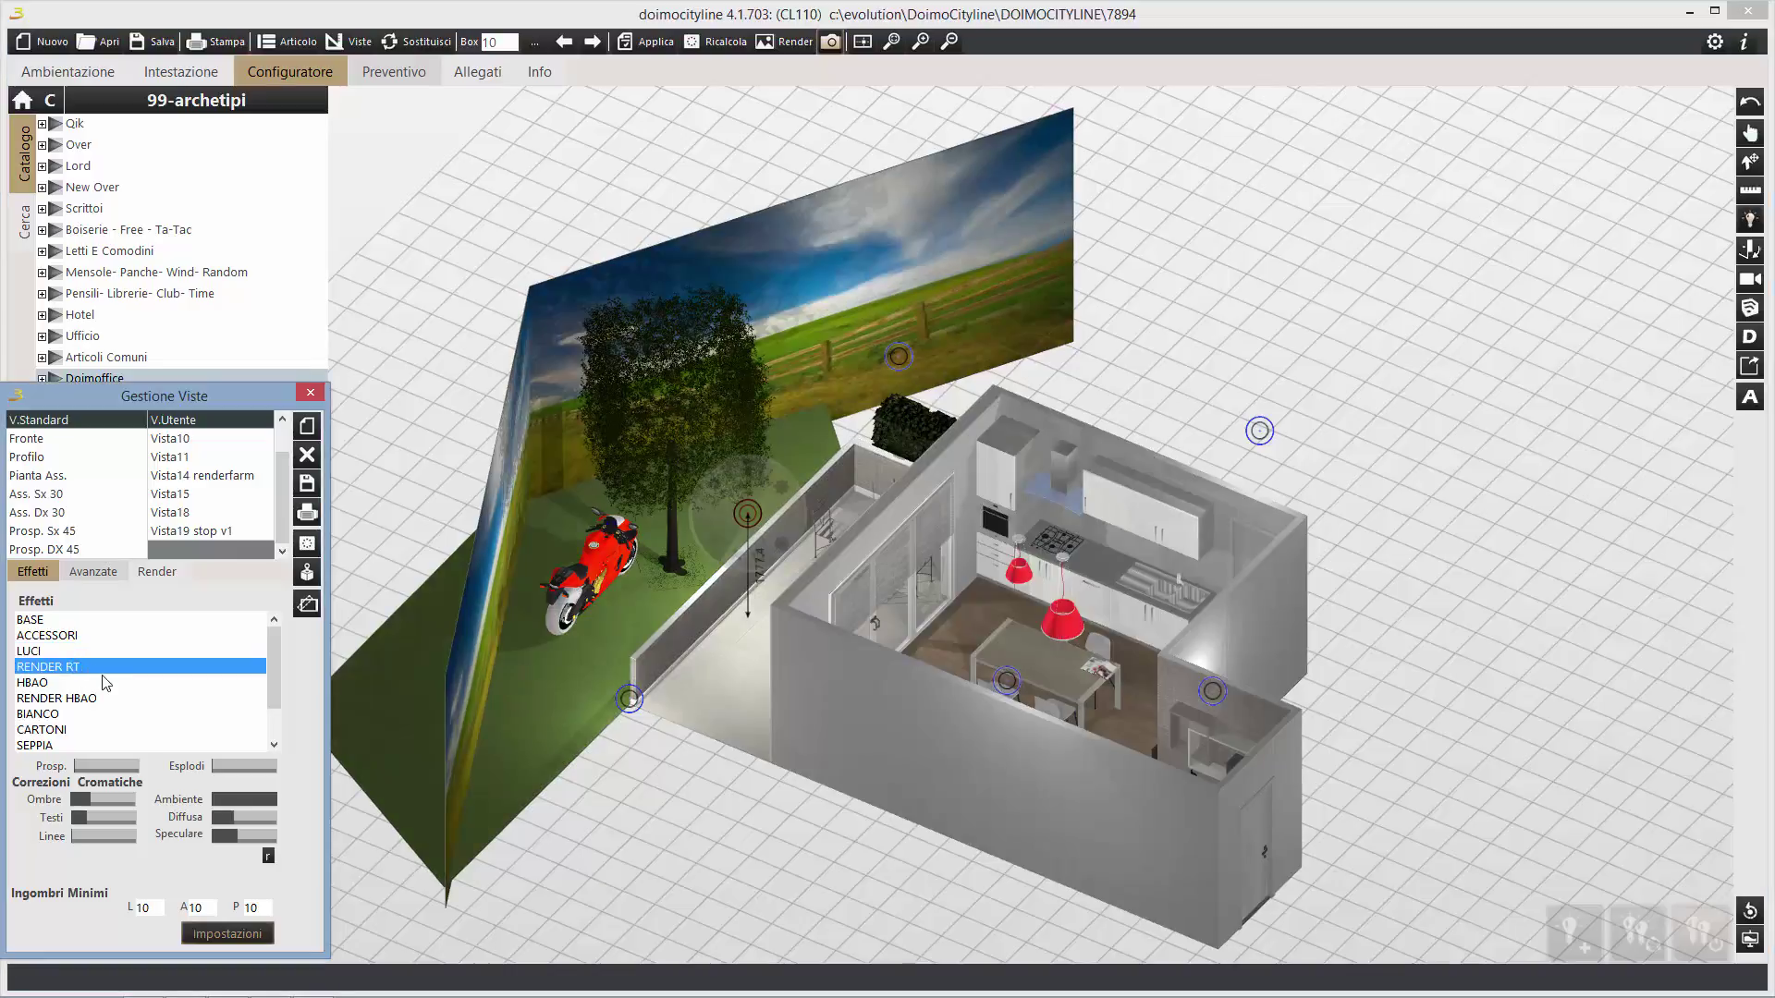
{"action": "mouse_move", "coordinate": [231, 819]}
{"action": "left_mouse_down"}
{"action": "mouse_move", "coordinate": [259, 813]}
{"action": "mouse_move", "coordinate": [236, 817]}
{"action": "left_mouse_up"}
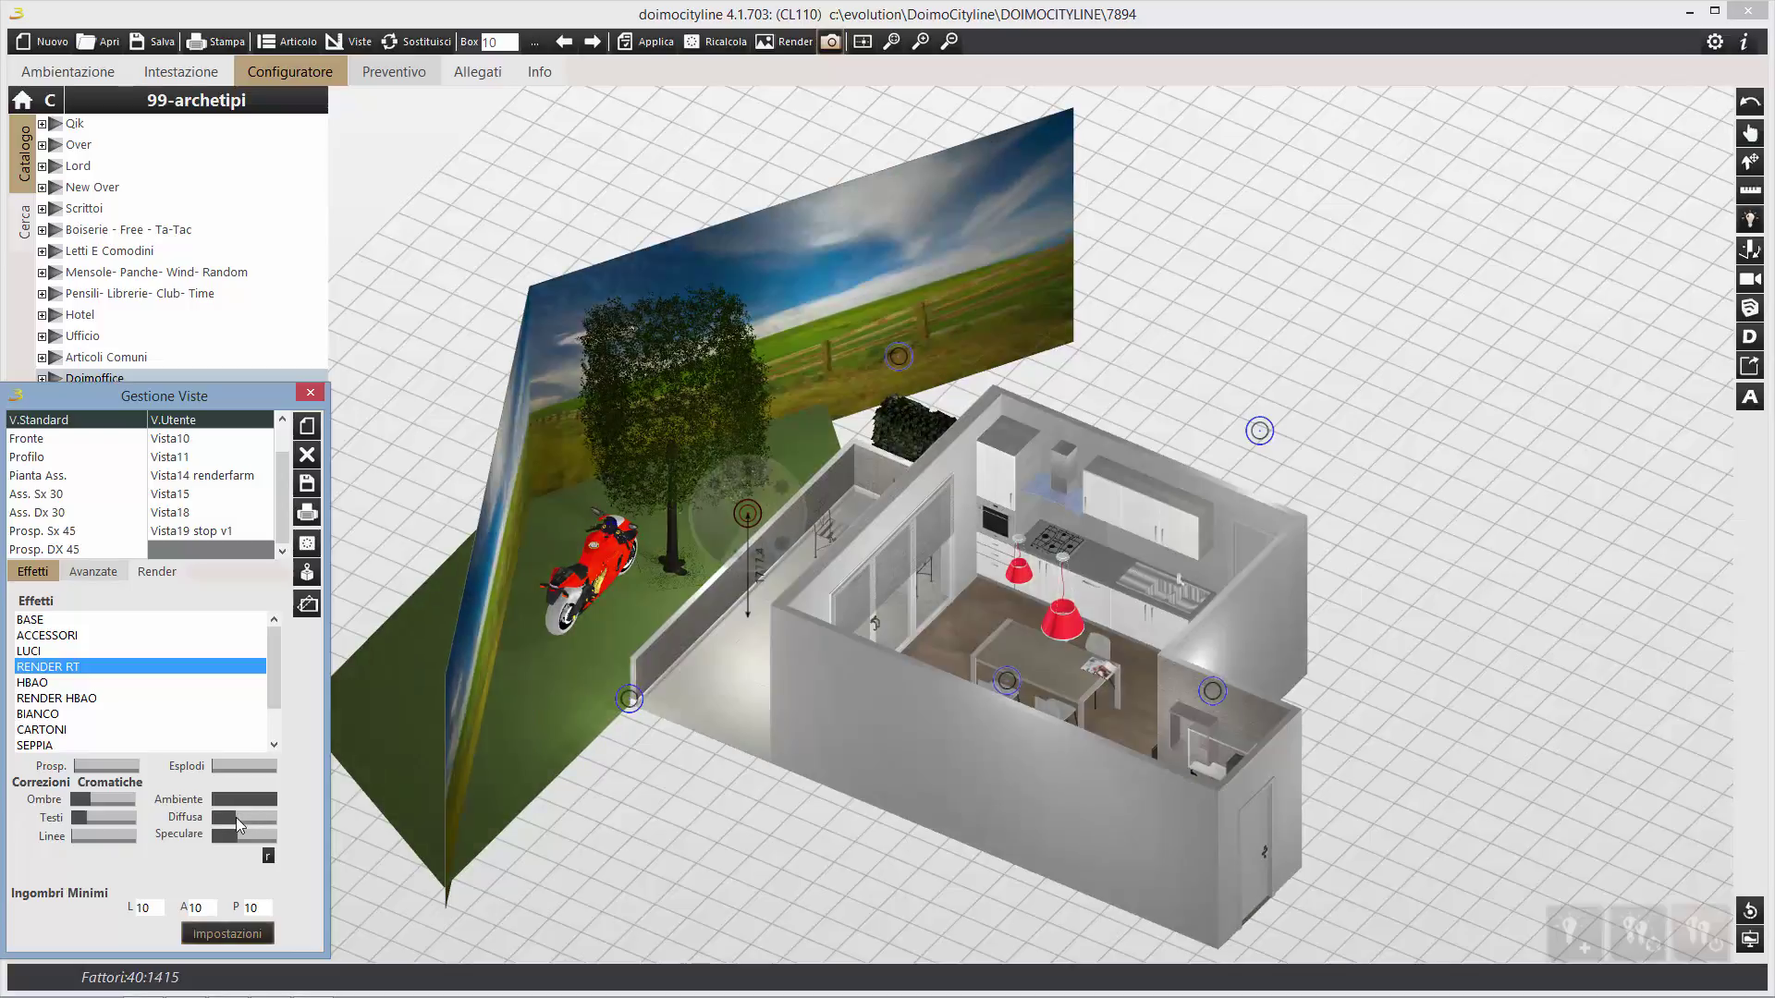
Display Vista15 with RENDER RT, set Diffusa to 28, Speculare to 10 and Ombre to about 60% of its range.
{"action": "double_click", "coordinate": [191, 496]}
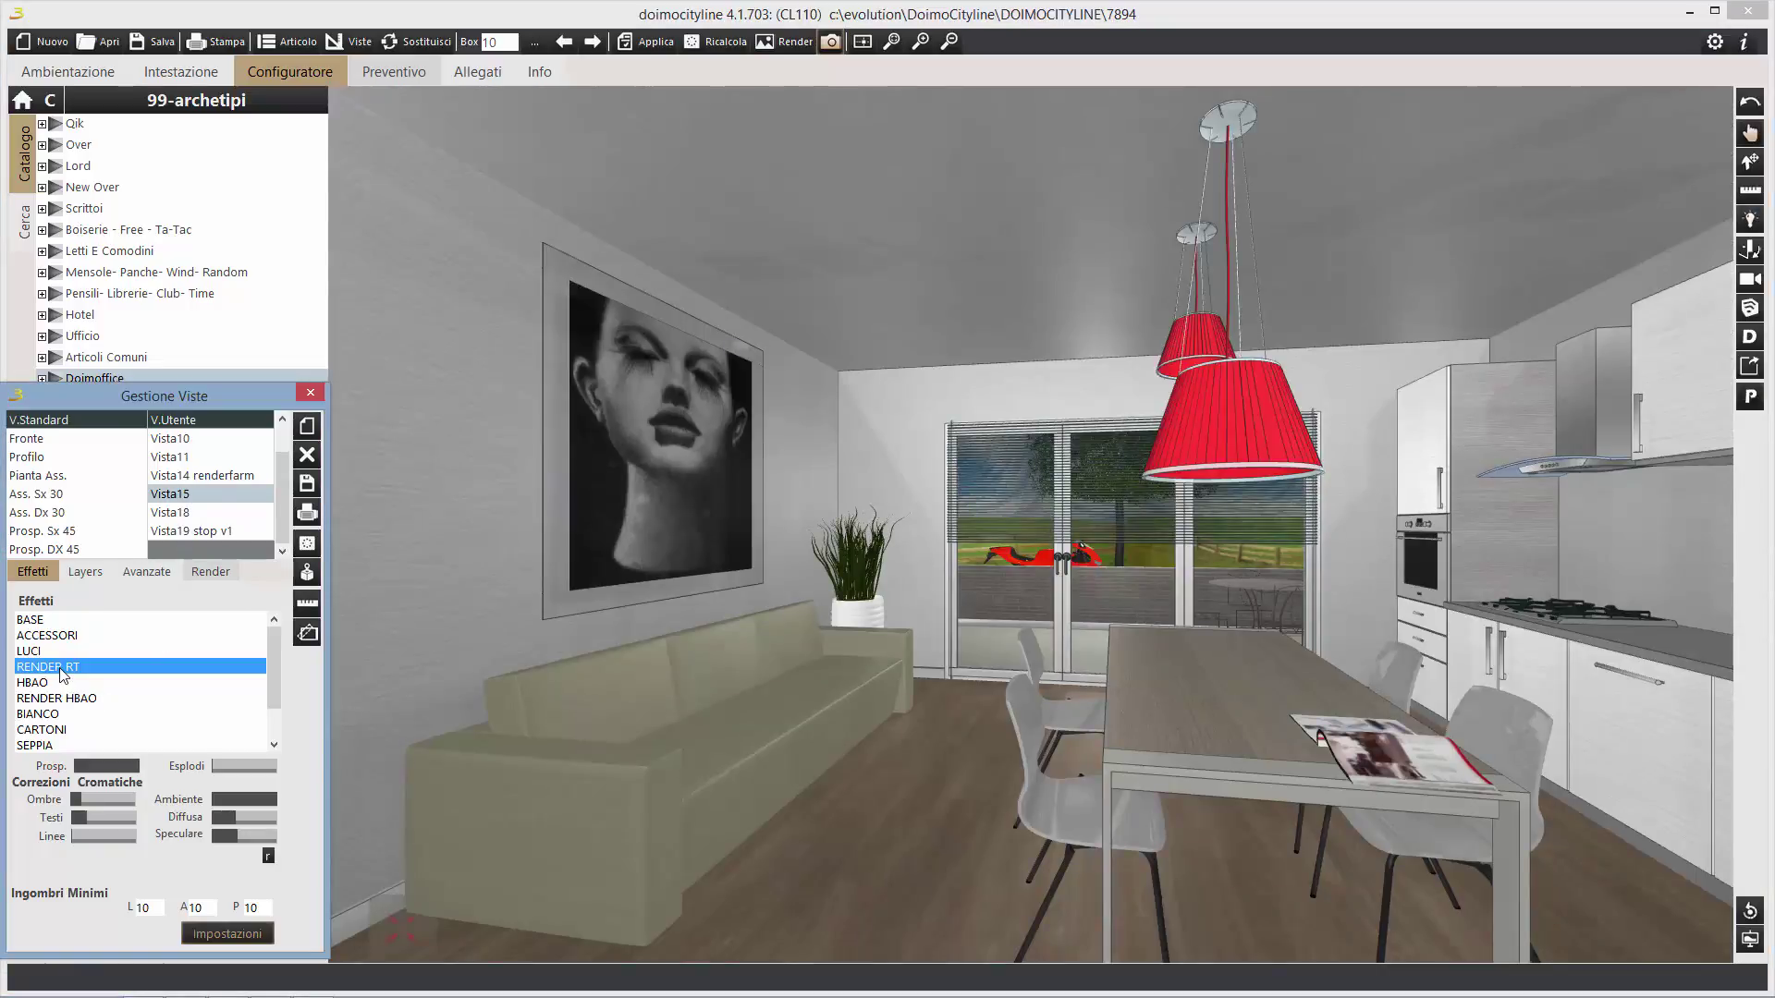
{"action": "left_click_drag", "start_coordinate": [85, 801], "coordinate": [98, 801]}
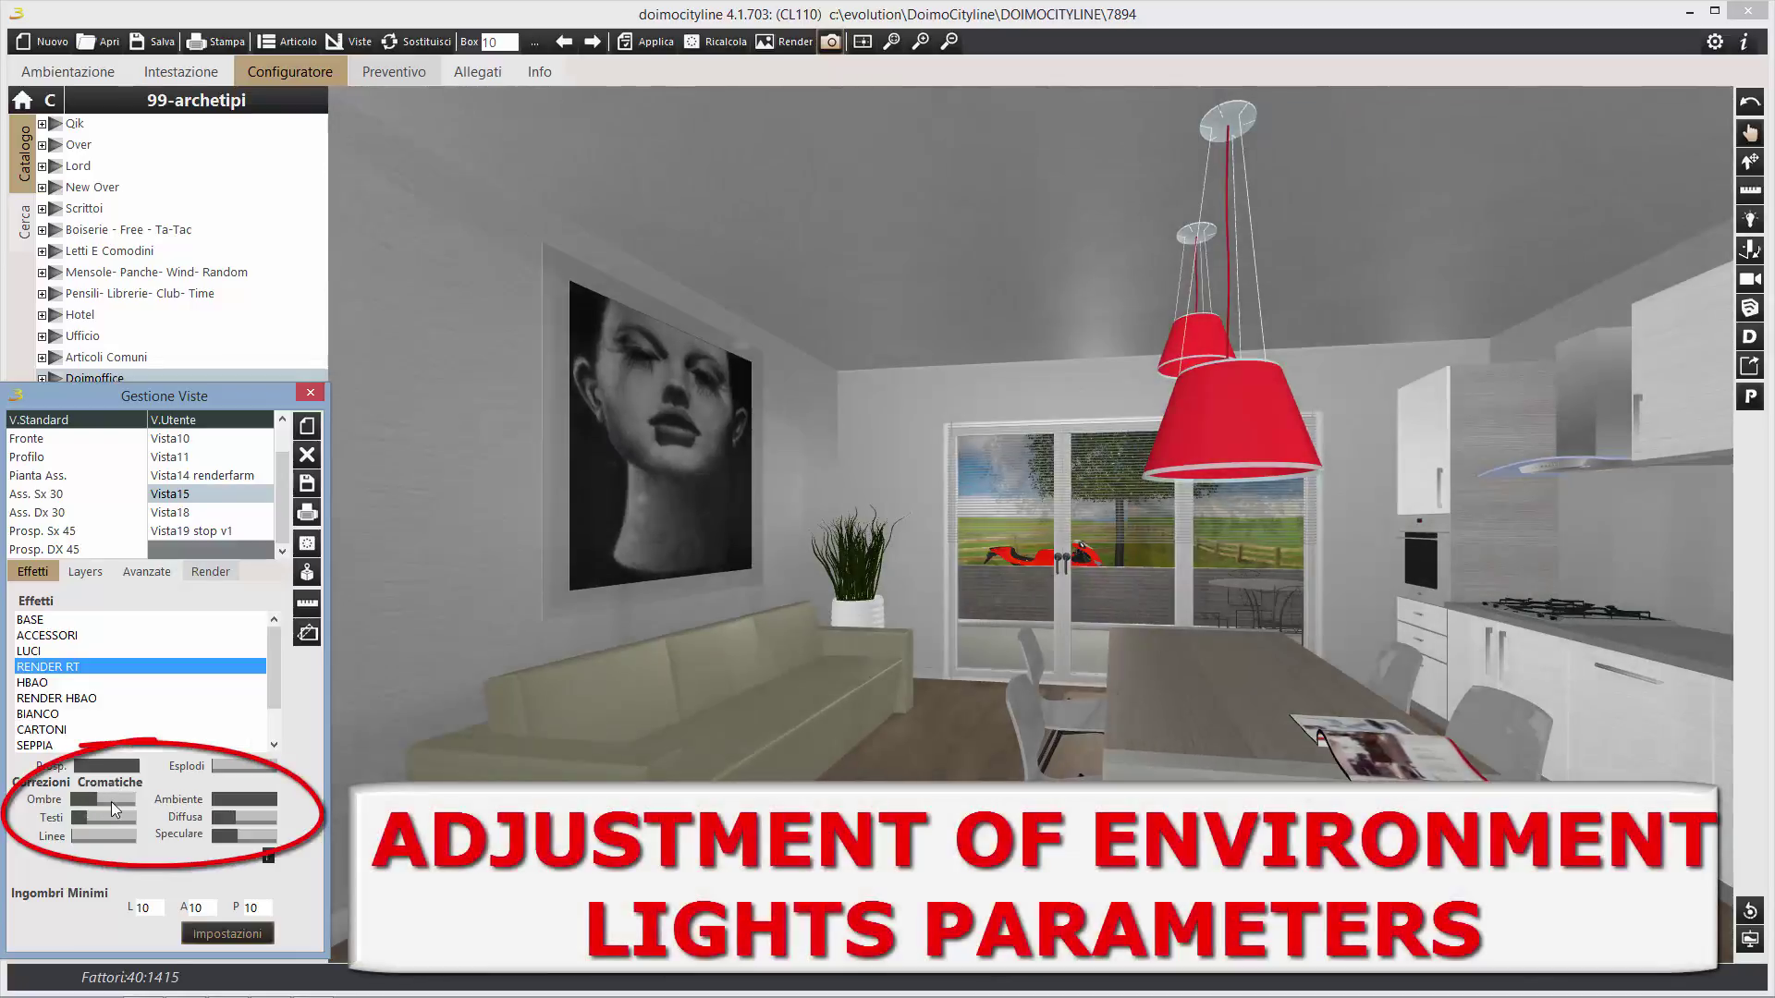
{"action": "left_click_drag", "start_coordinate": [242, 820], "coordinate": [258, 821]}
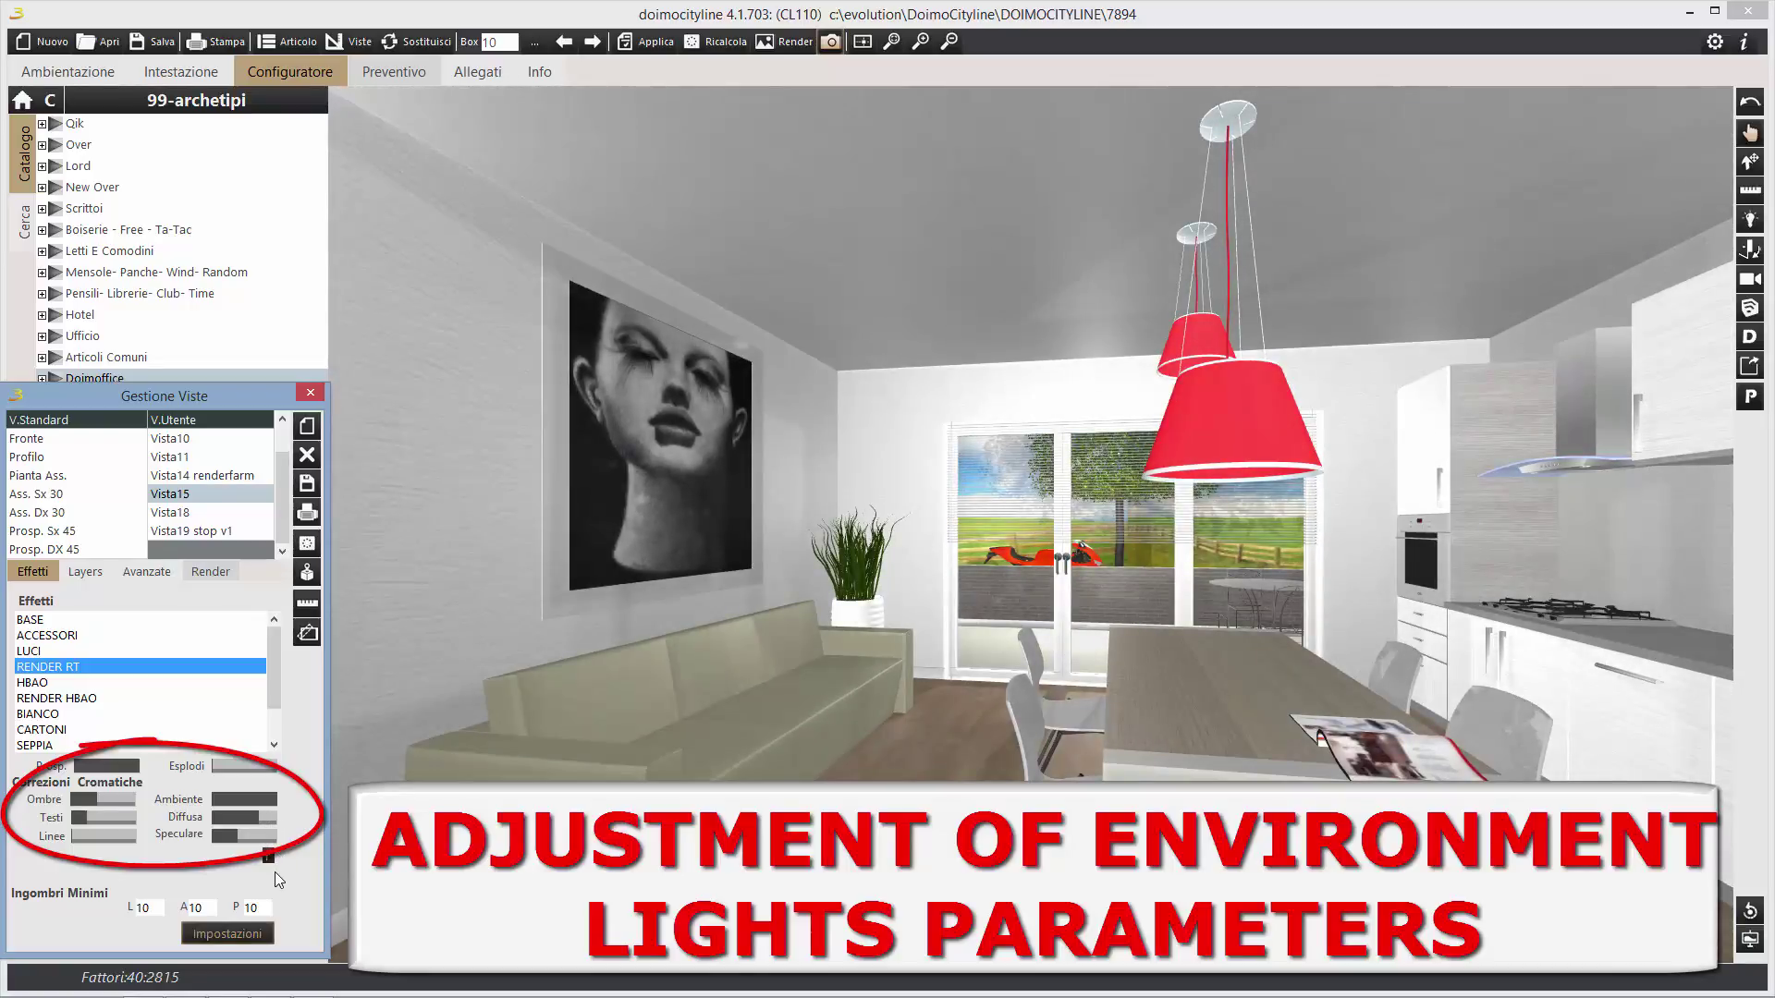
{"action": "mouse_move", "coordinate": [237, 838]}
{"action": "left_mouse_down"}
{"action": "mouse_move", "coordinate": [260, 839]}
{"action": "mouse_move", "coordinate": [245, 845]}
{"action": "left_mouse_up"}
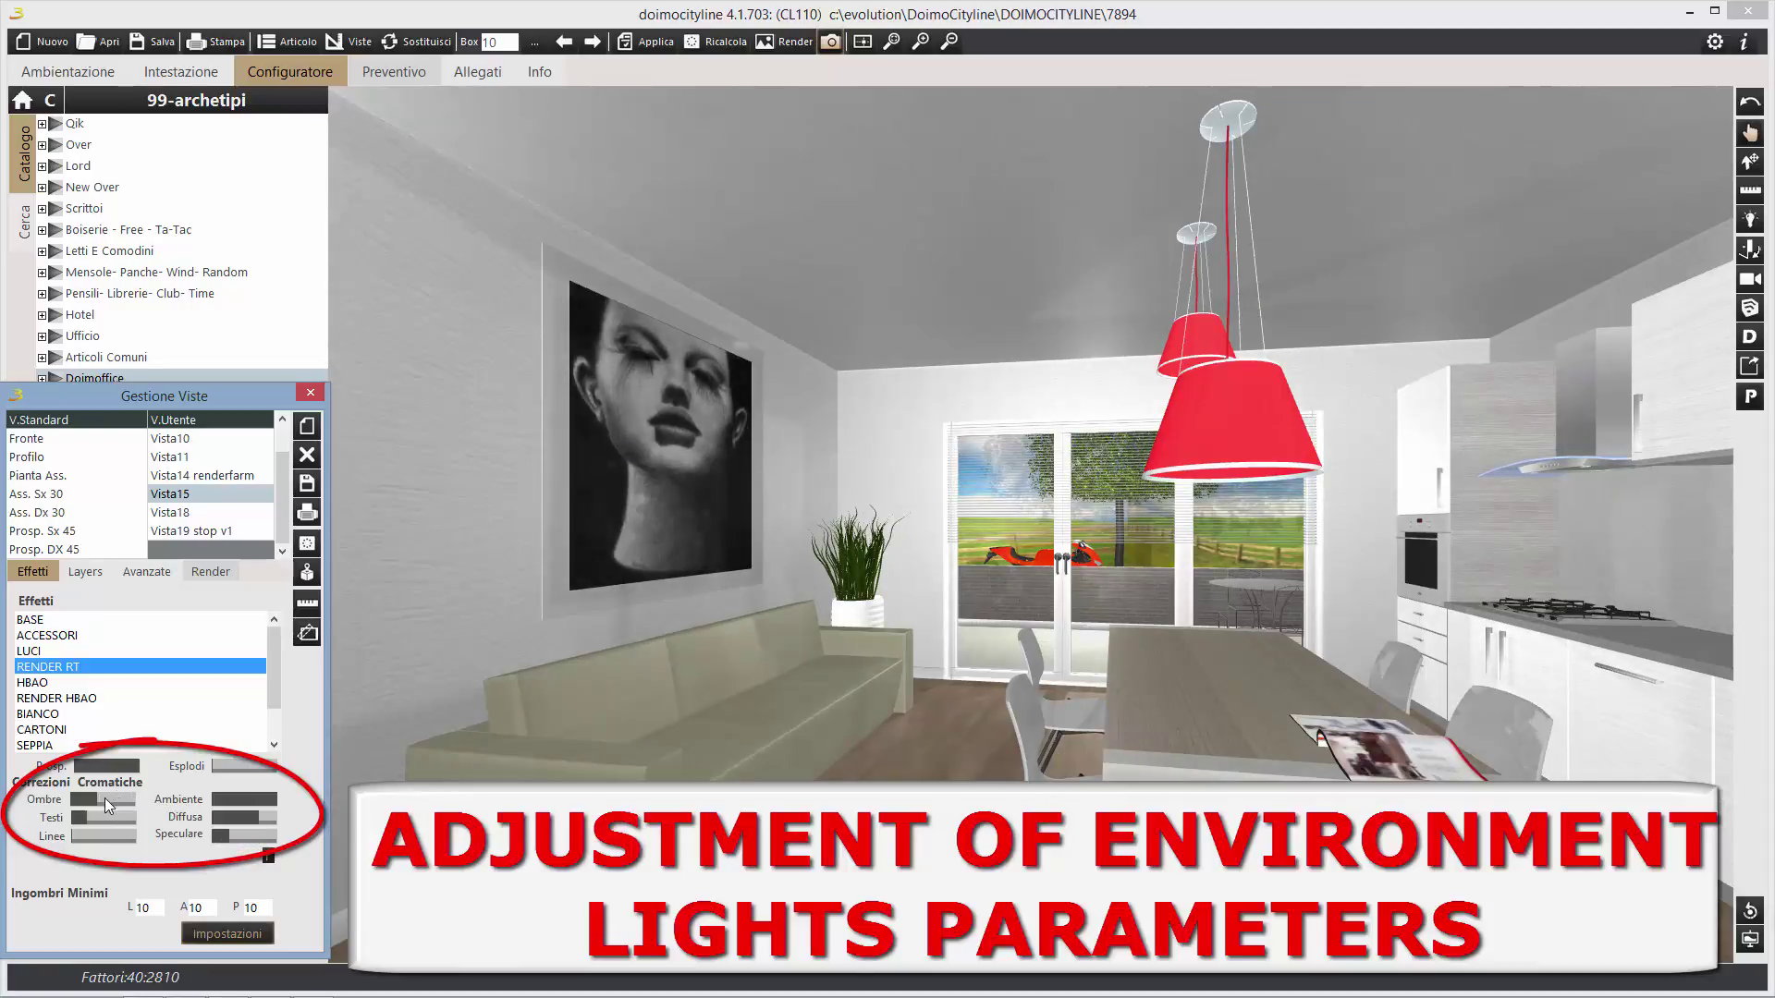
{"action": "left_click_drag", "start_coordinate": [107, 799], "coordinate": [111, 806]}
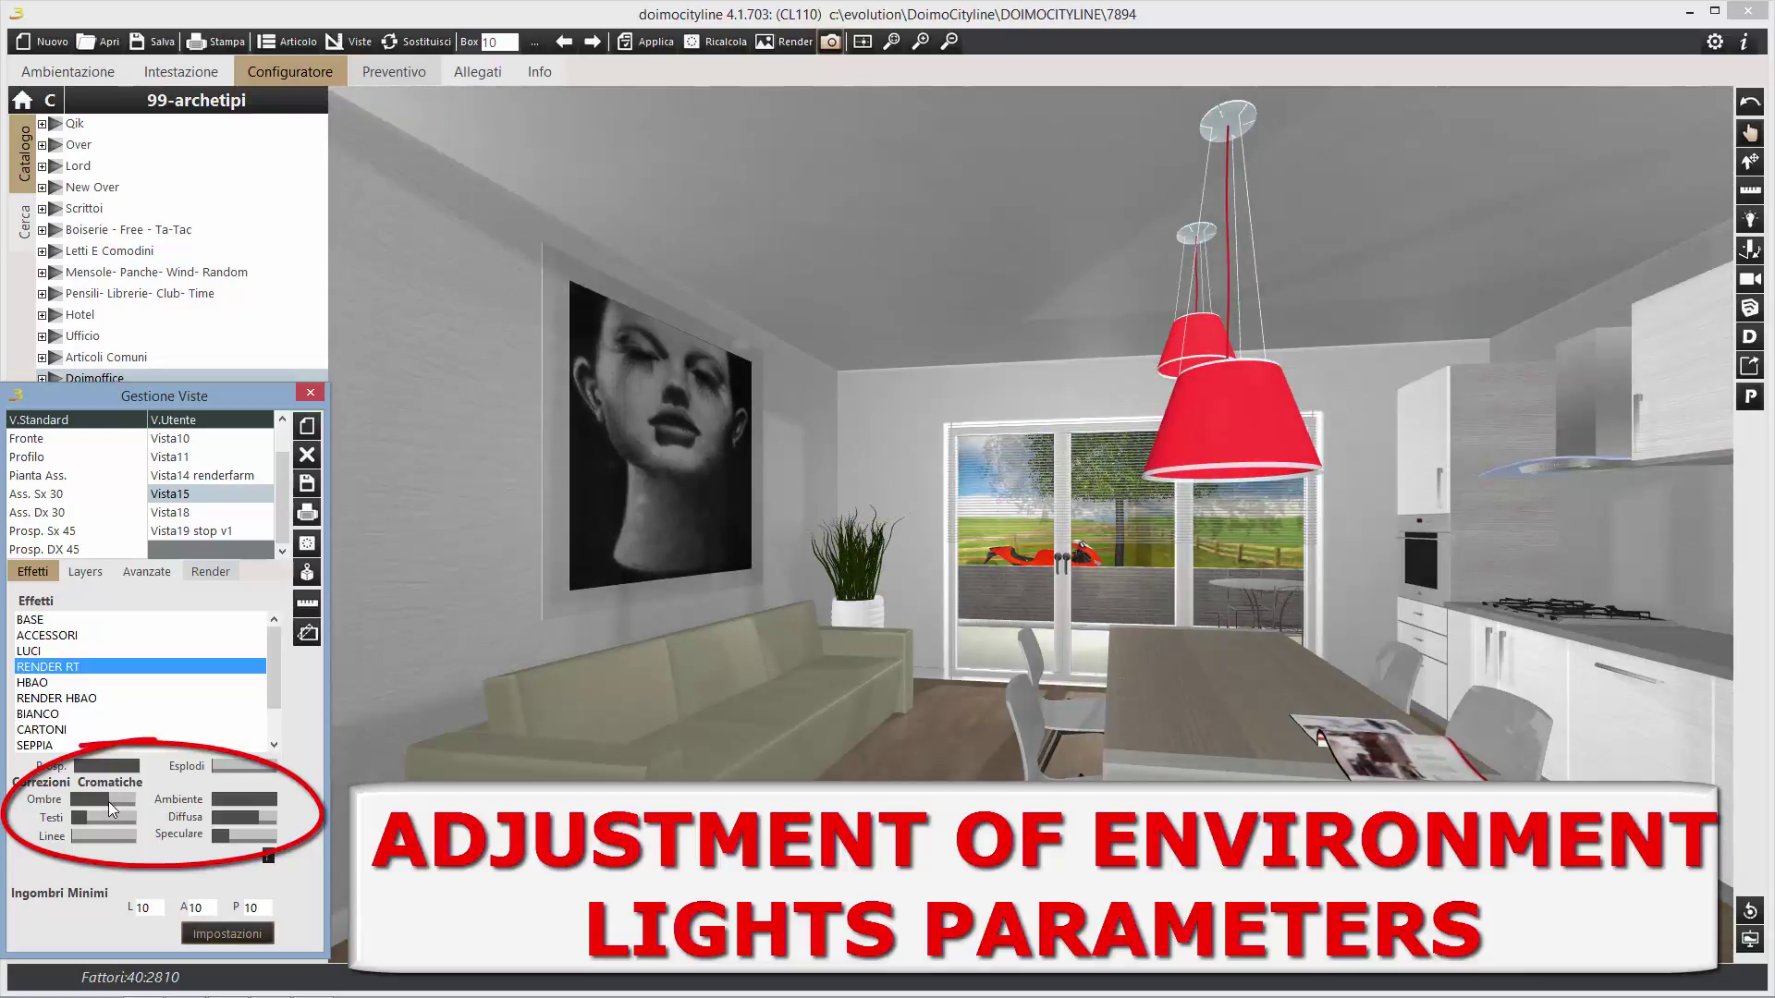
Display Vista14 renderfarm, Vista11 and Vista10 in turn with the RENDER RT effect to check their lighting.
{"action": "double_click", "coordinate": [189, 481]}
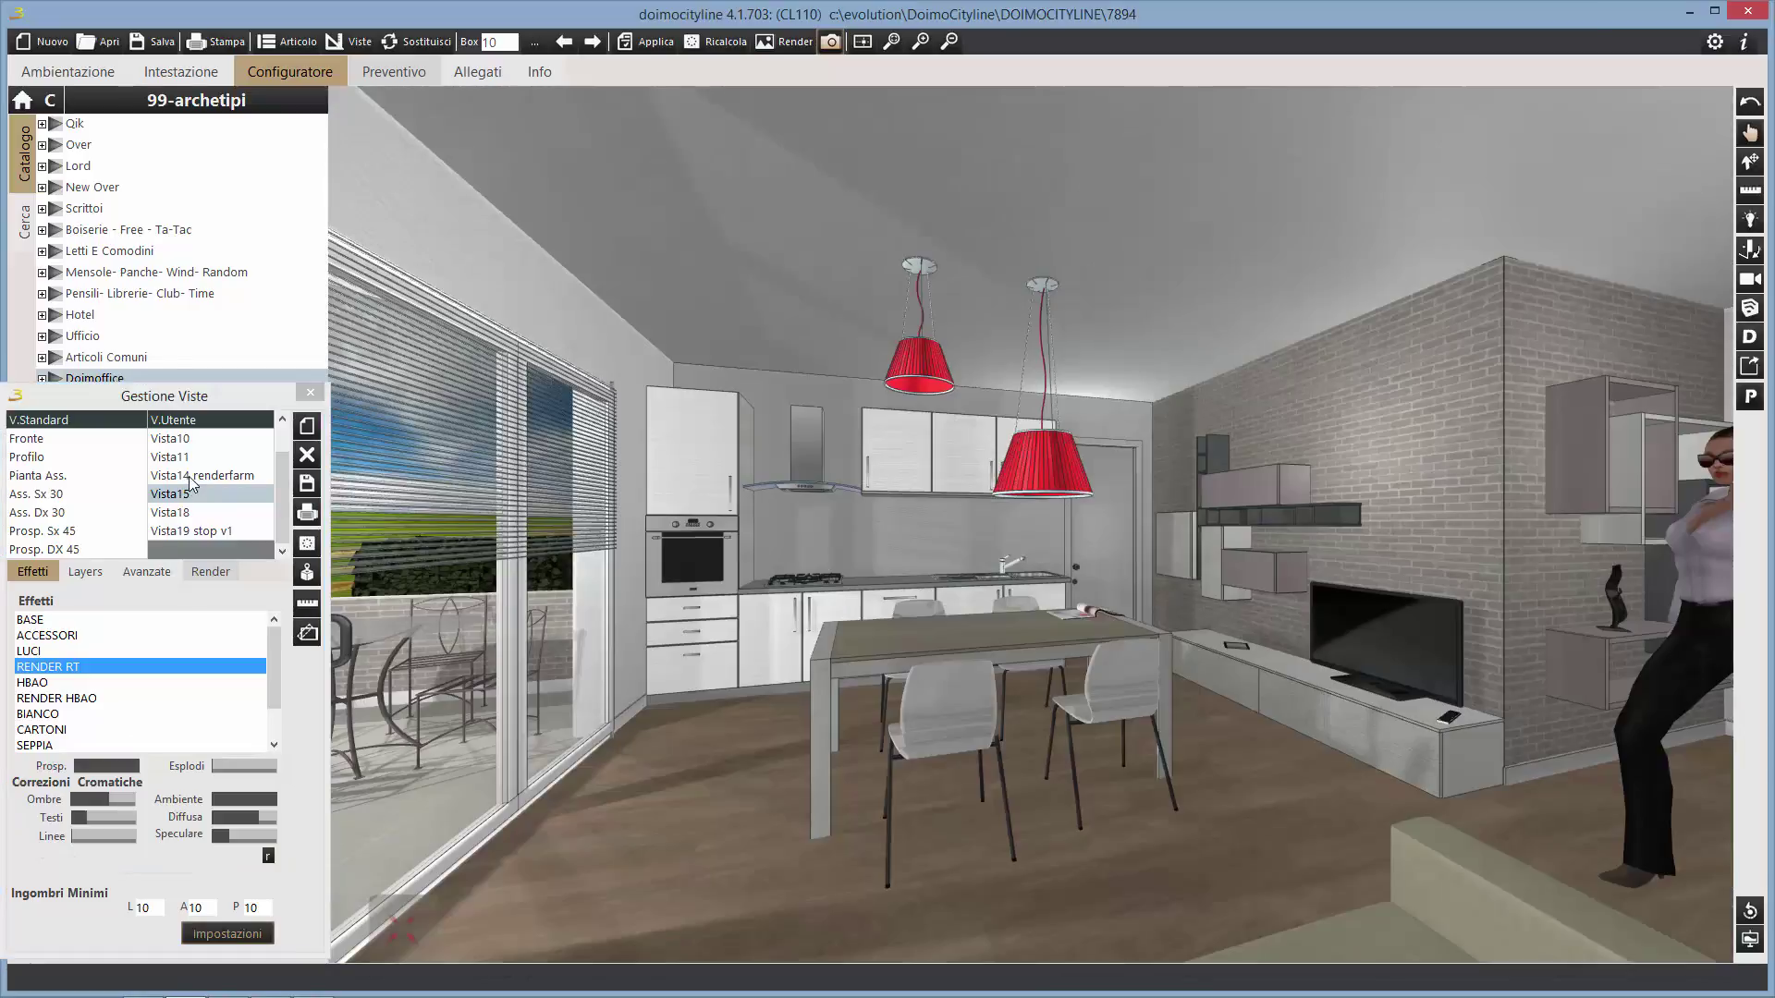
{"action": "left_click", "coordinate": [189, 477]}
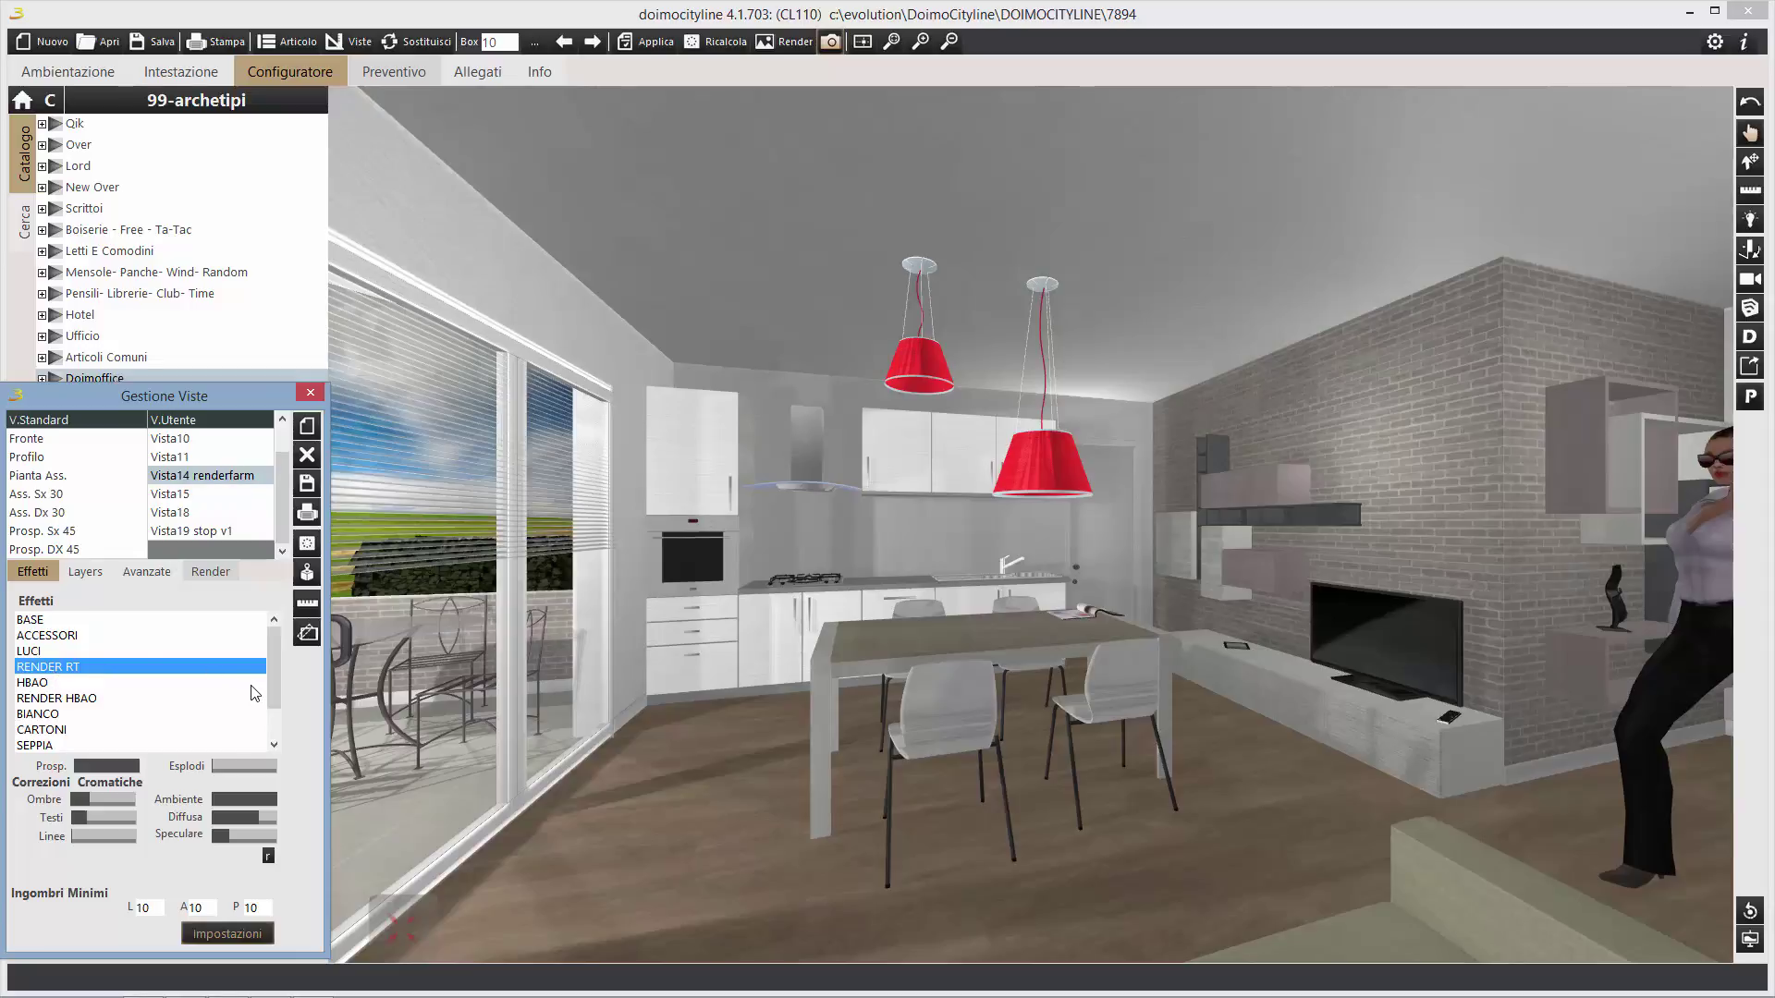
{"action": "left_click", "coordinate": [185, 458]}
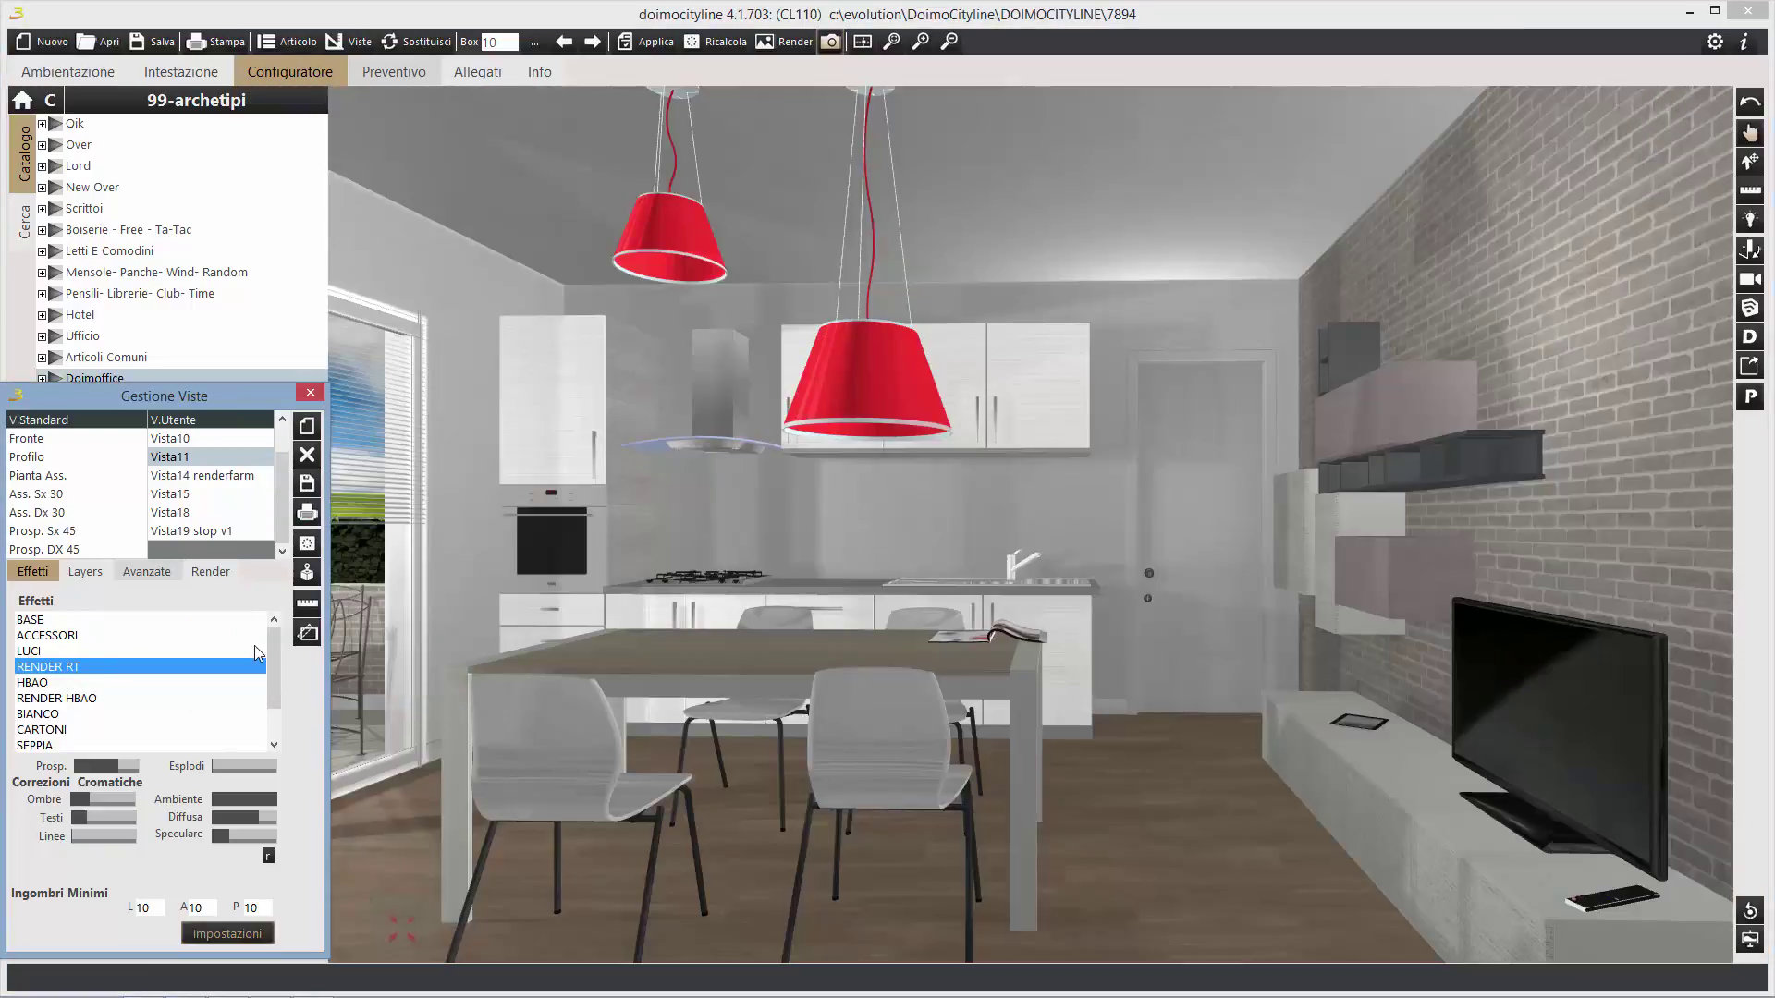
{"action": "left_click", "coordinate": [186, 440]}
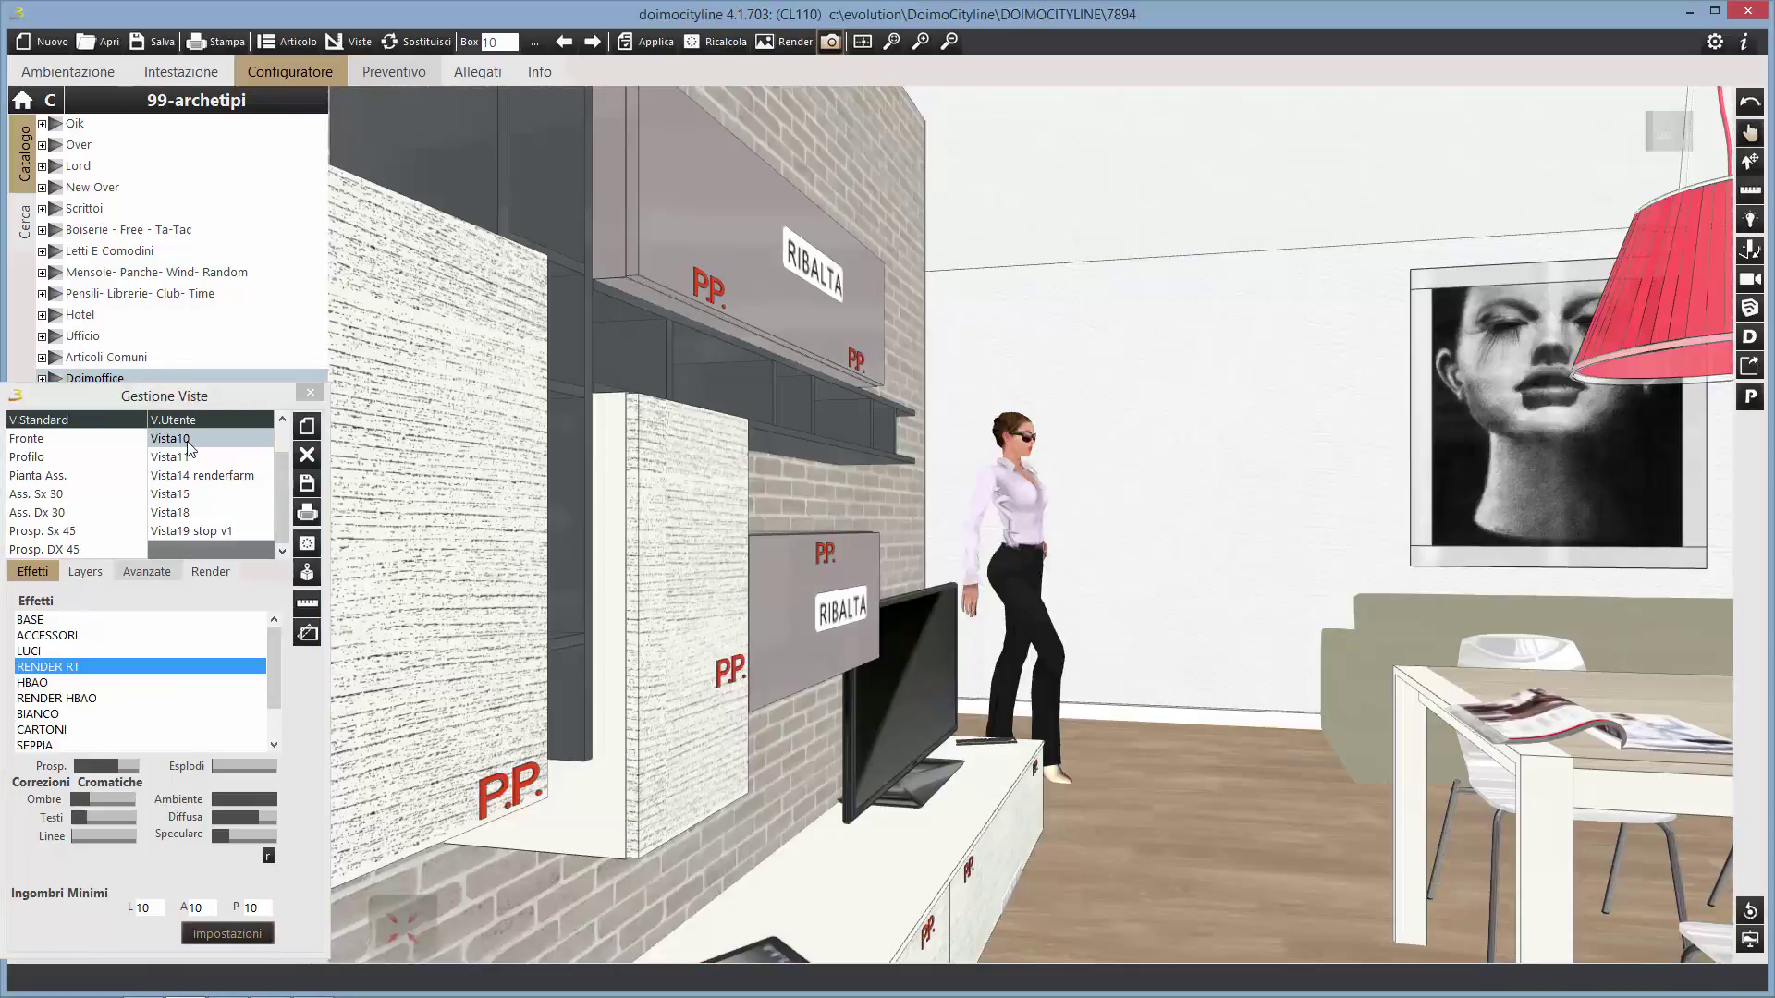
{"action": "left_click", "coordinate": [74, 672]}
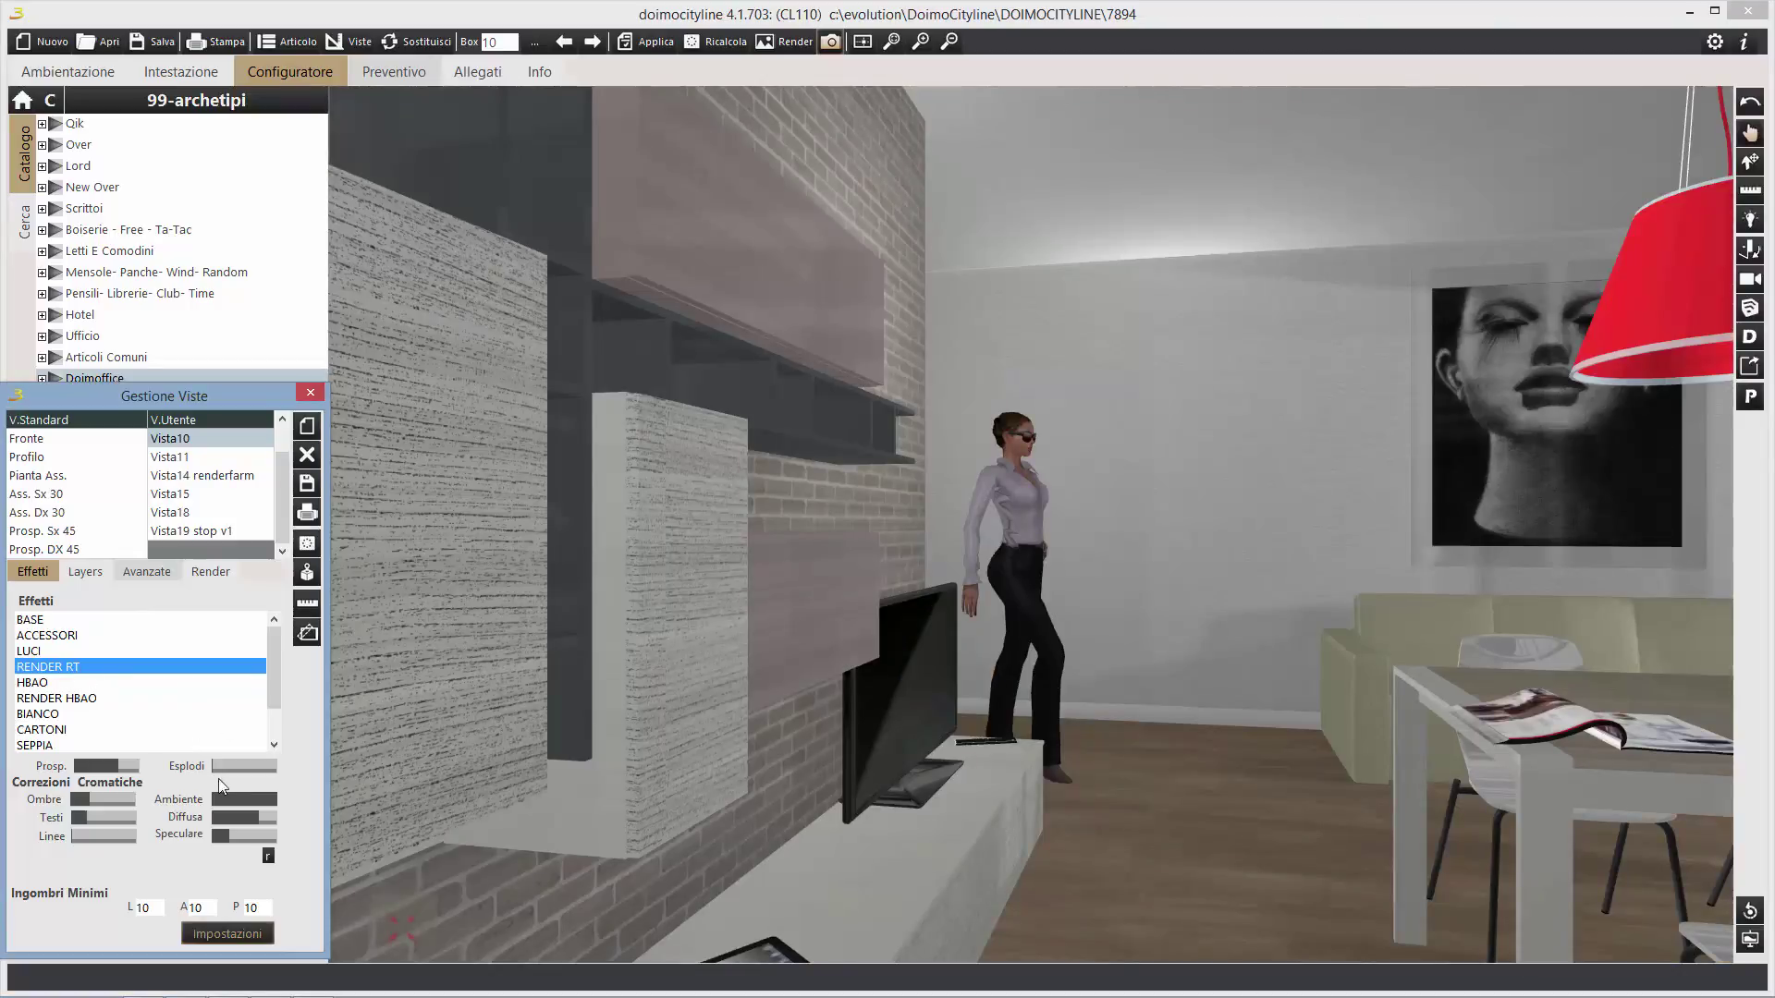
Display Vista7, Vista6 and Vista2 in turn with the RENDER RT effect to check their lighting.
{"action": "scroll", "coordinate": [213, 481], "scroll_direction": "up", "scroll_amount": 1}
{"action": "left_click", "coordinate": [186, 438]}
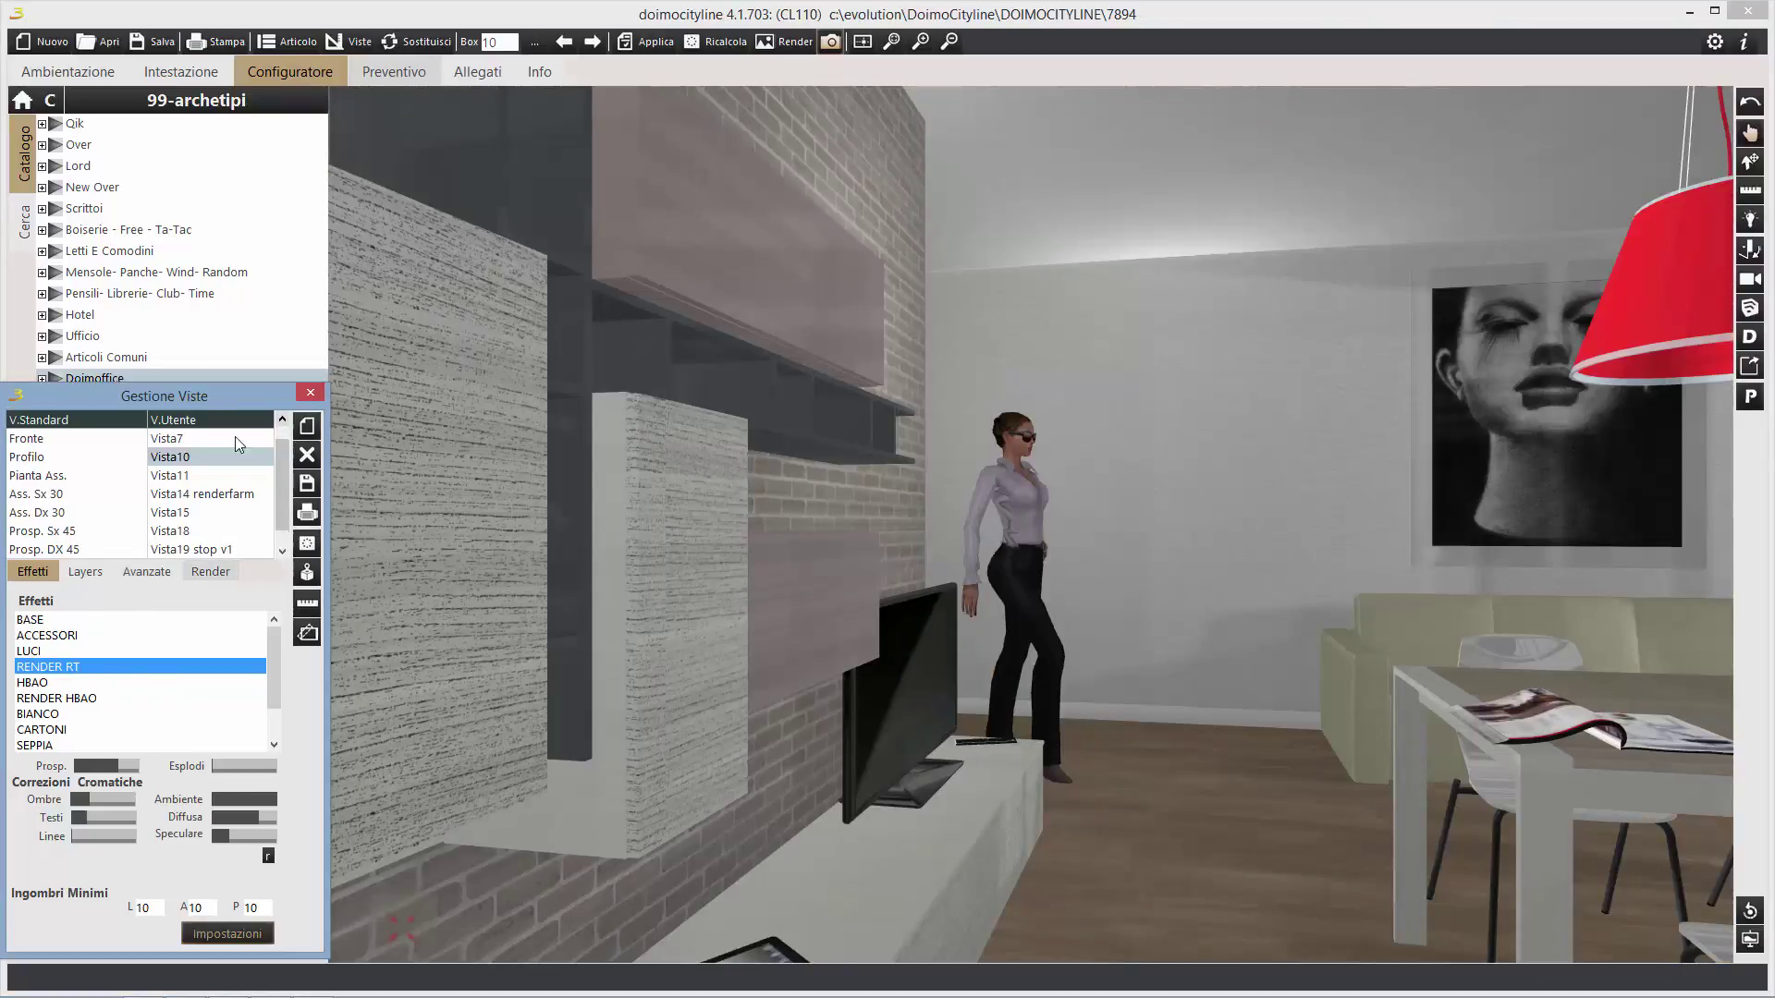
{"action": "left_click", "coordinate": [83, 668]}
{"action": "scroll", "coordinate": [202, 462], "scroll_direction": "up", "scroll_amount": 2}
{"action": "left_click", "coordinate": [201, 456]}
{"action": "left_click", "coordinate": [93, 669]}
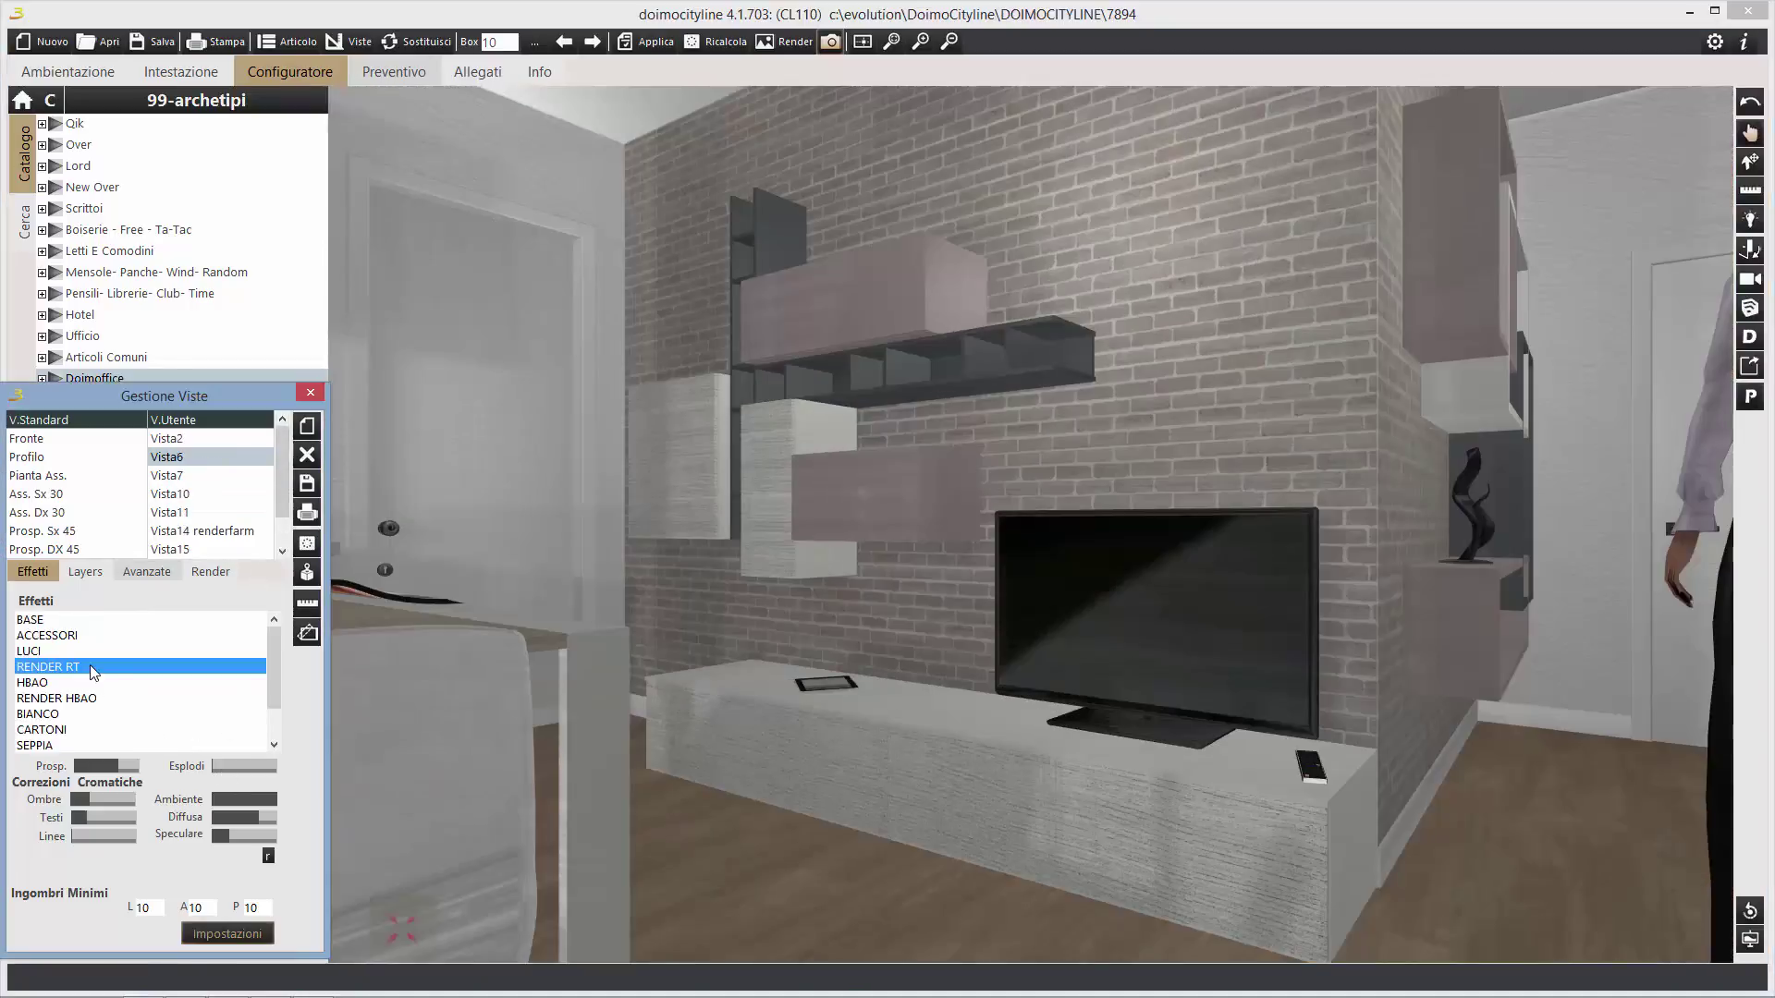
{"action": "left_click", "coordinate": [195, 440]}
{"action": "left_click", "coordinate": [185, 669]}
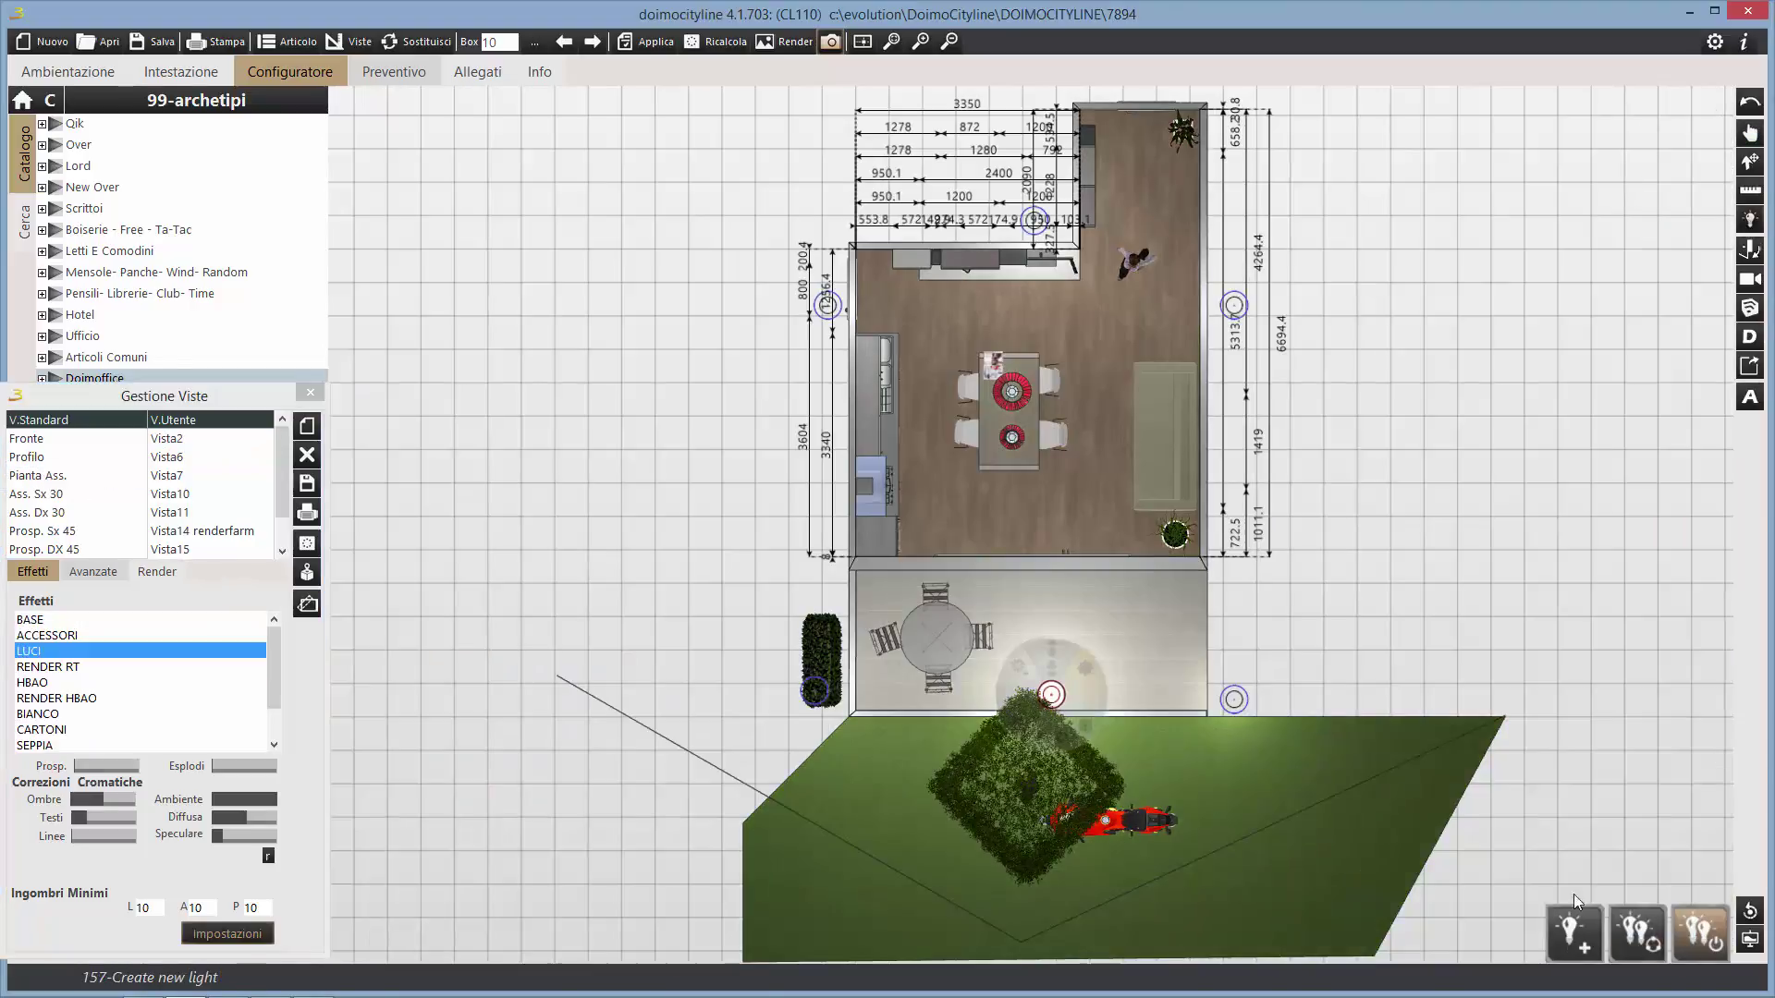
Create a new light over the dining table at the smaller pendant lamp, nearer the terrace.
{"action": "left_click", "coordinate": [1574, 935]}
{"action": "left_click", "coordinate": [1011, 440]}
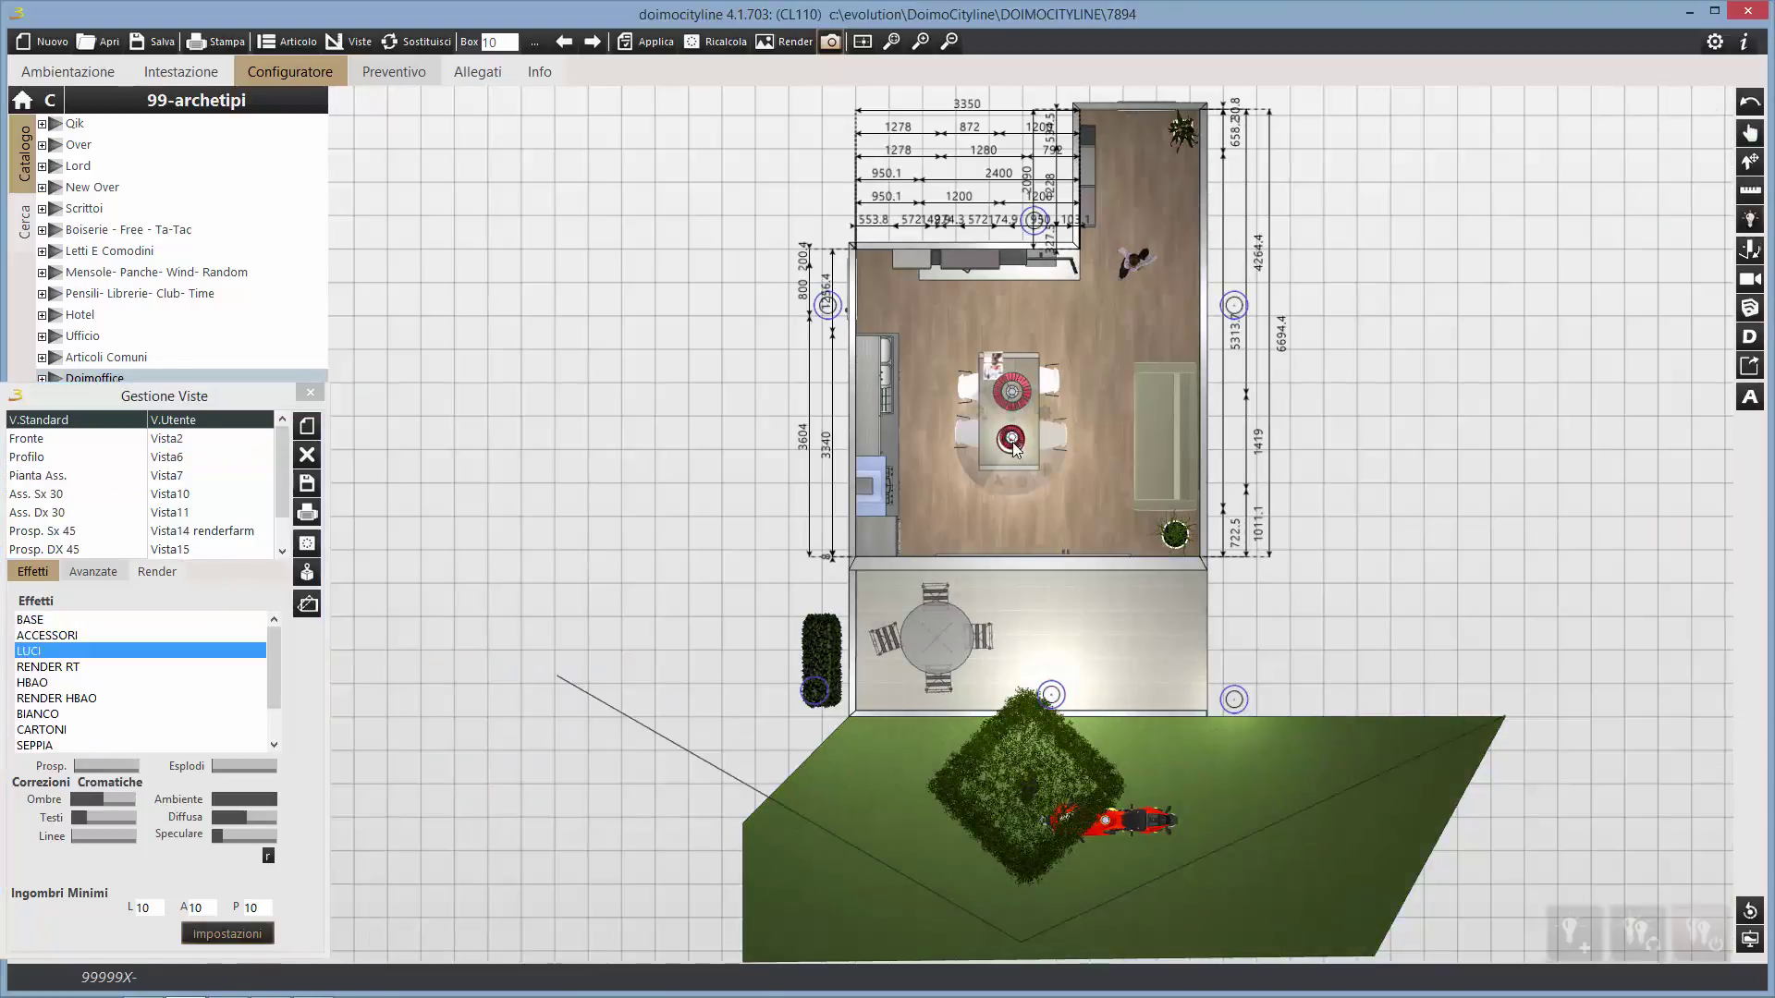
{"action": "left_click", "coordinate": [1750, 136]}
{"action": "left_click_drag", "start_coordinate": [1199, 455], "coordinate": [1202, 383]}
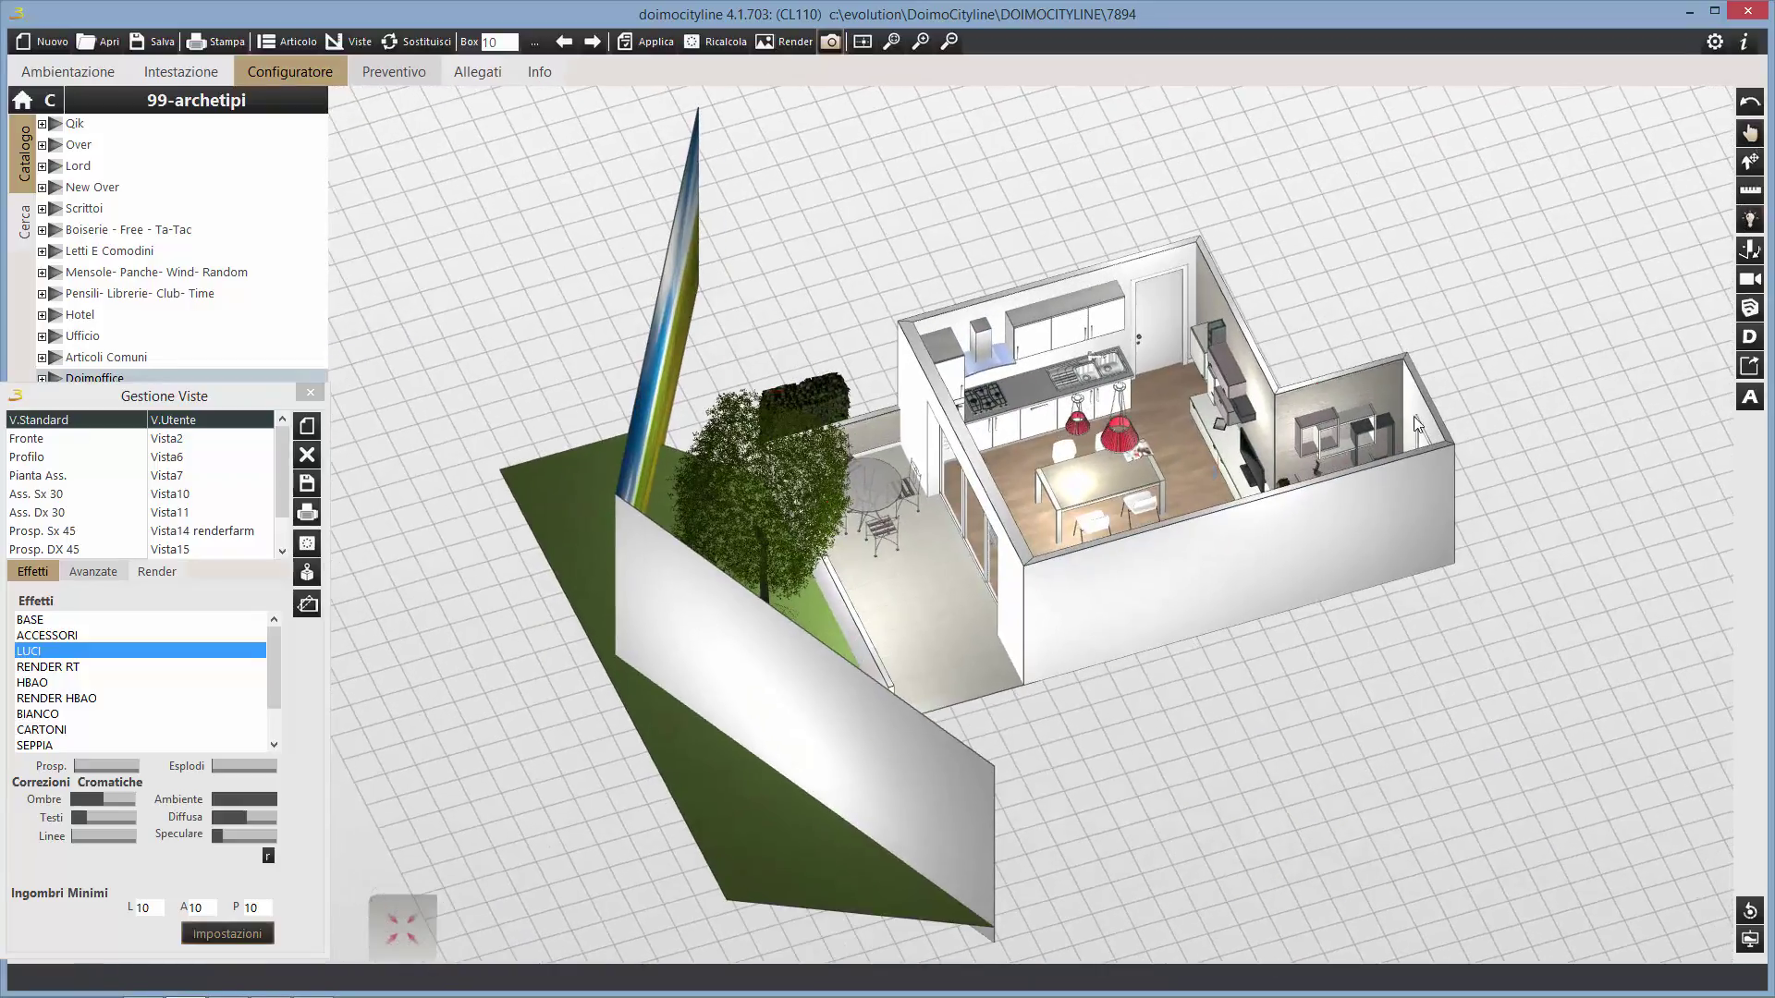
Raise the new light over the dining table to the smaller red pendant lamp, at a height of about 2130 mm.
{"action": "left_click", "coordinate": [1075, 474]}
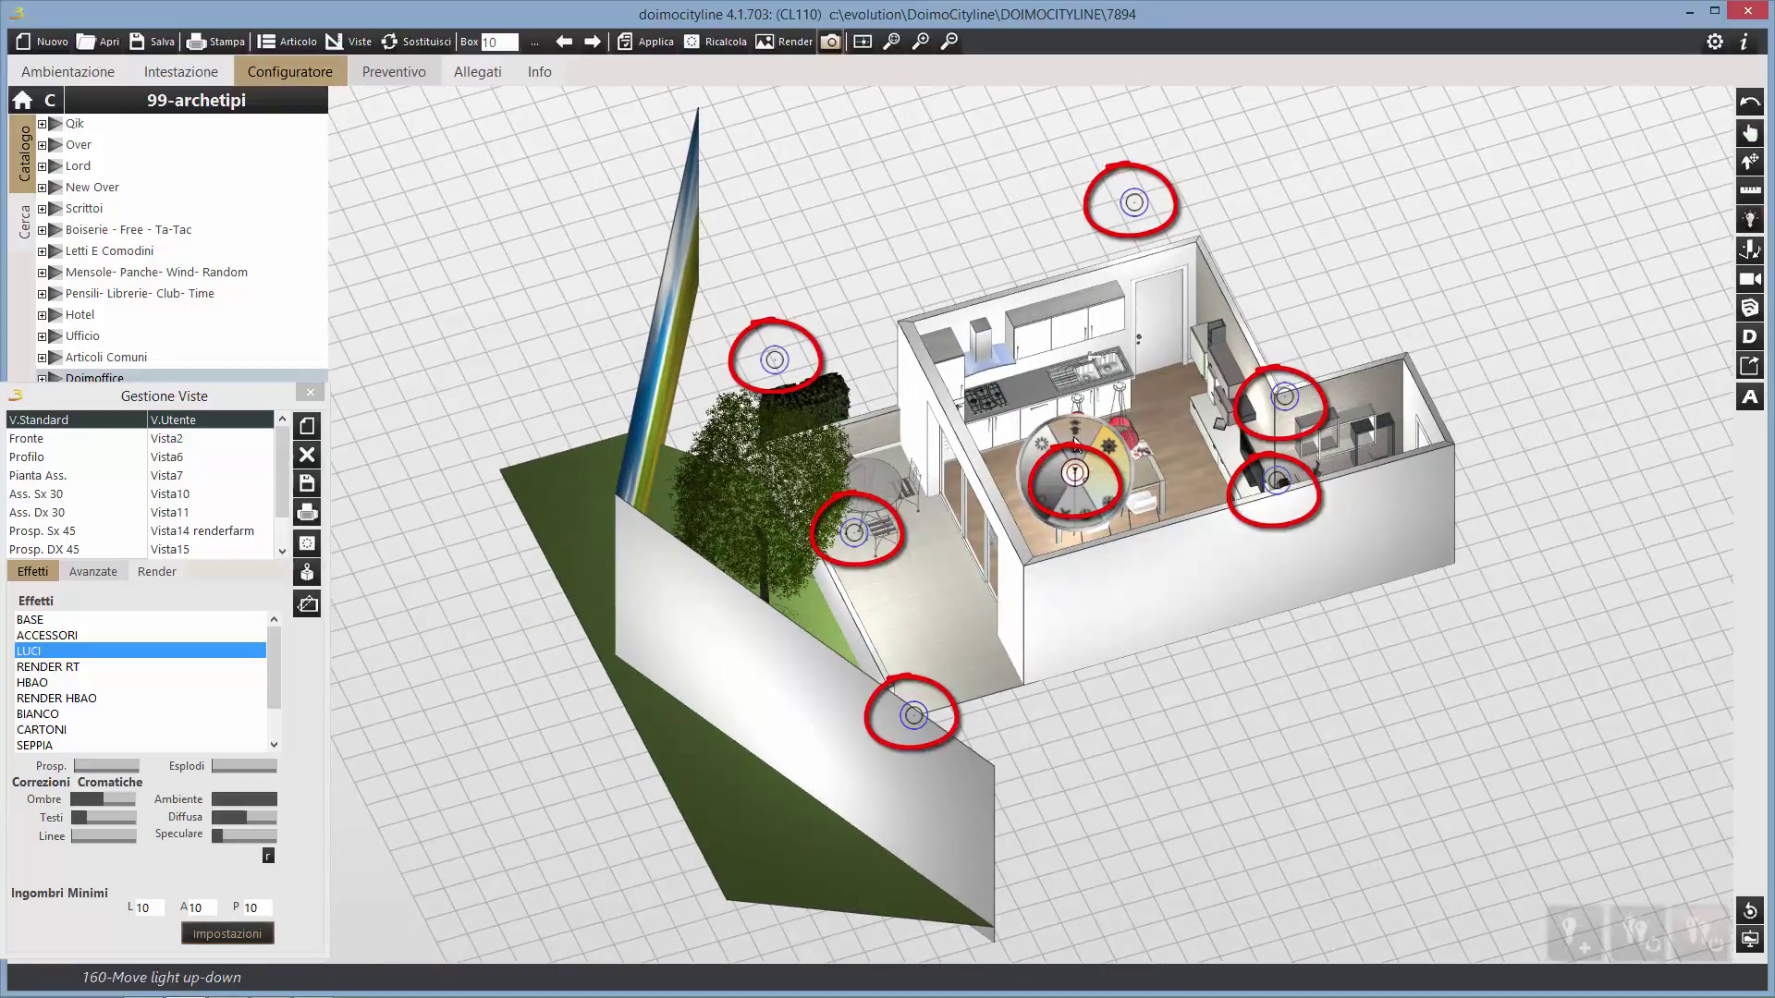
{"action": "left_click", "coordinate": [1077, 434]}
{"action": "left_click_drag", "start_coordinate": [1083, 420], "coordinate": [1088, 429]}
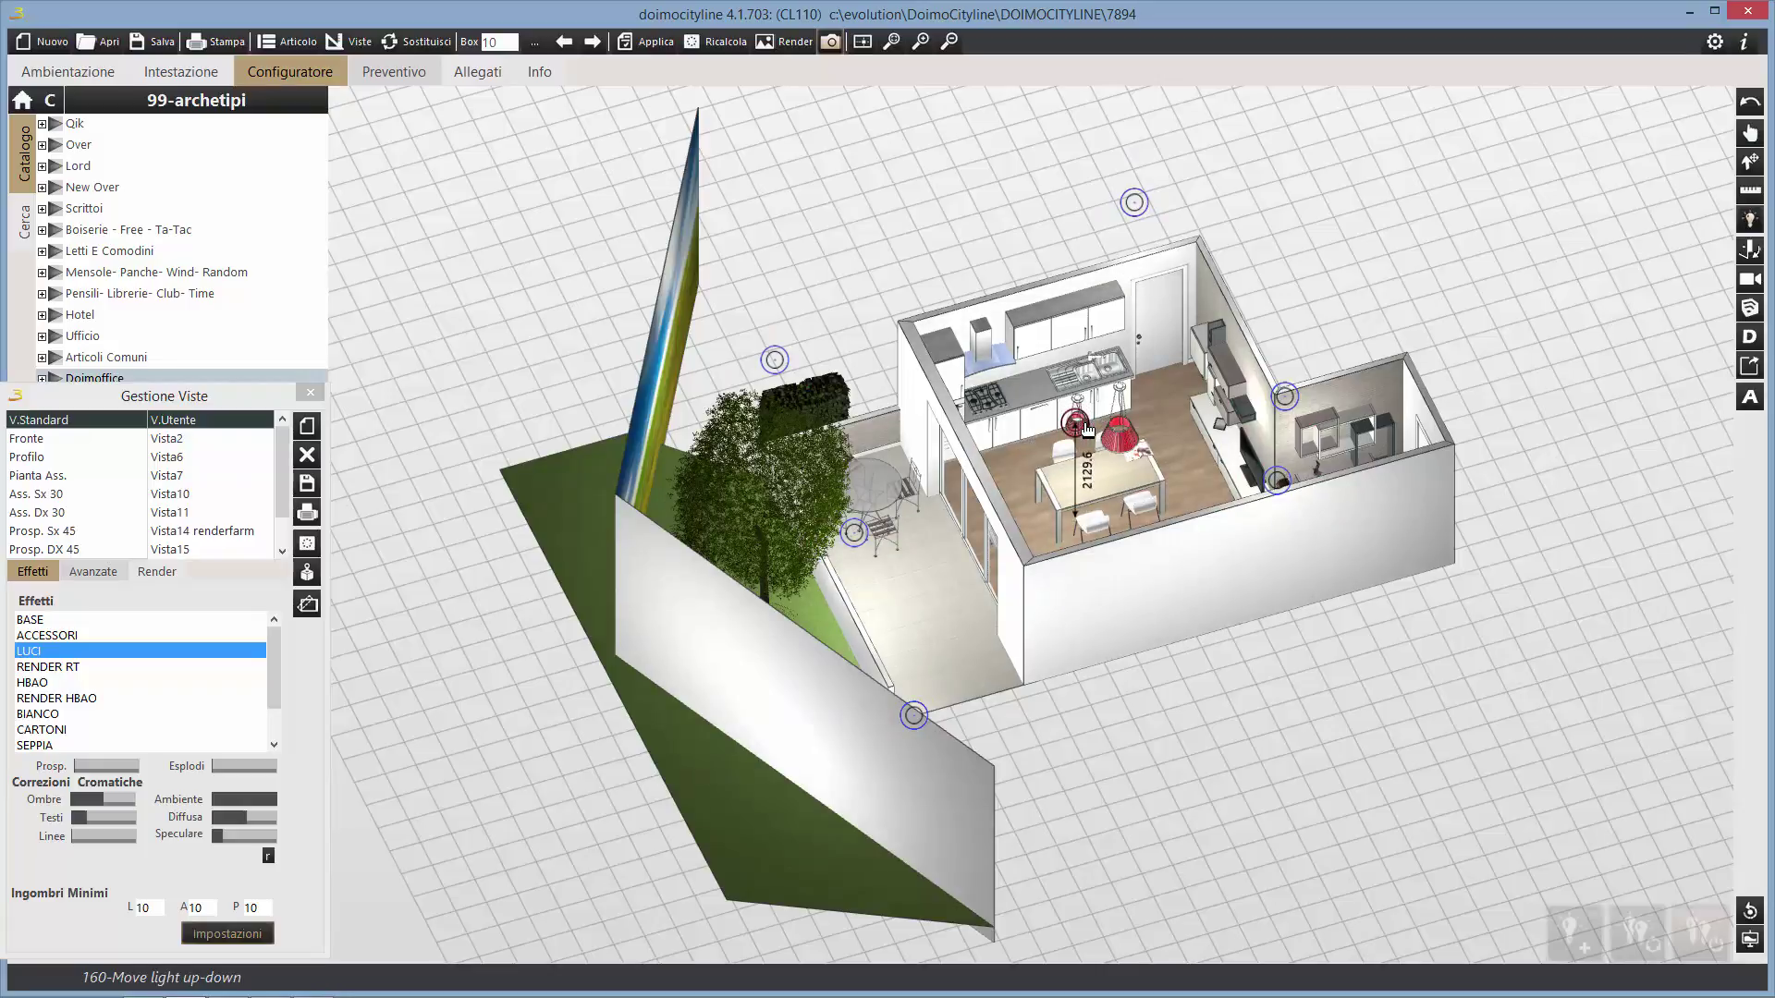
{"action": "left_click", "coordinate": [1084, 425], "text": "ctrl"}
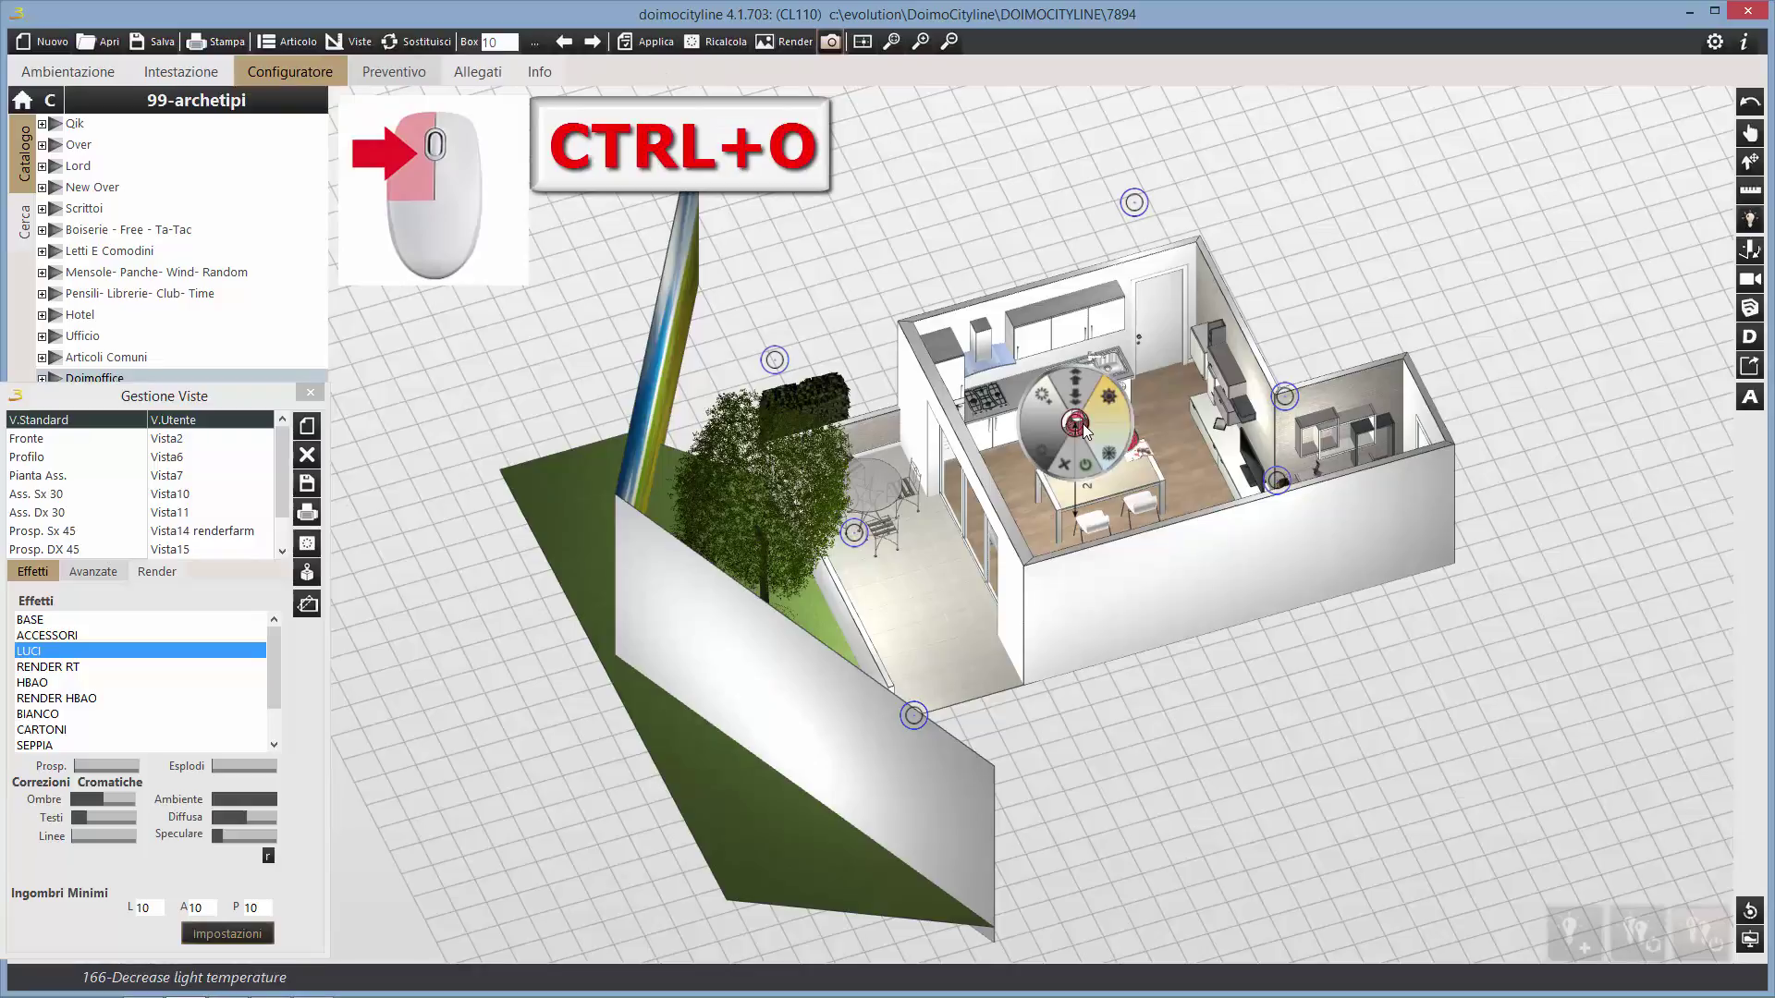
{"action": "left_click", "coordinate": [1084, 424]}
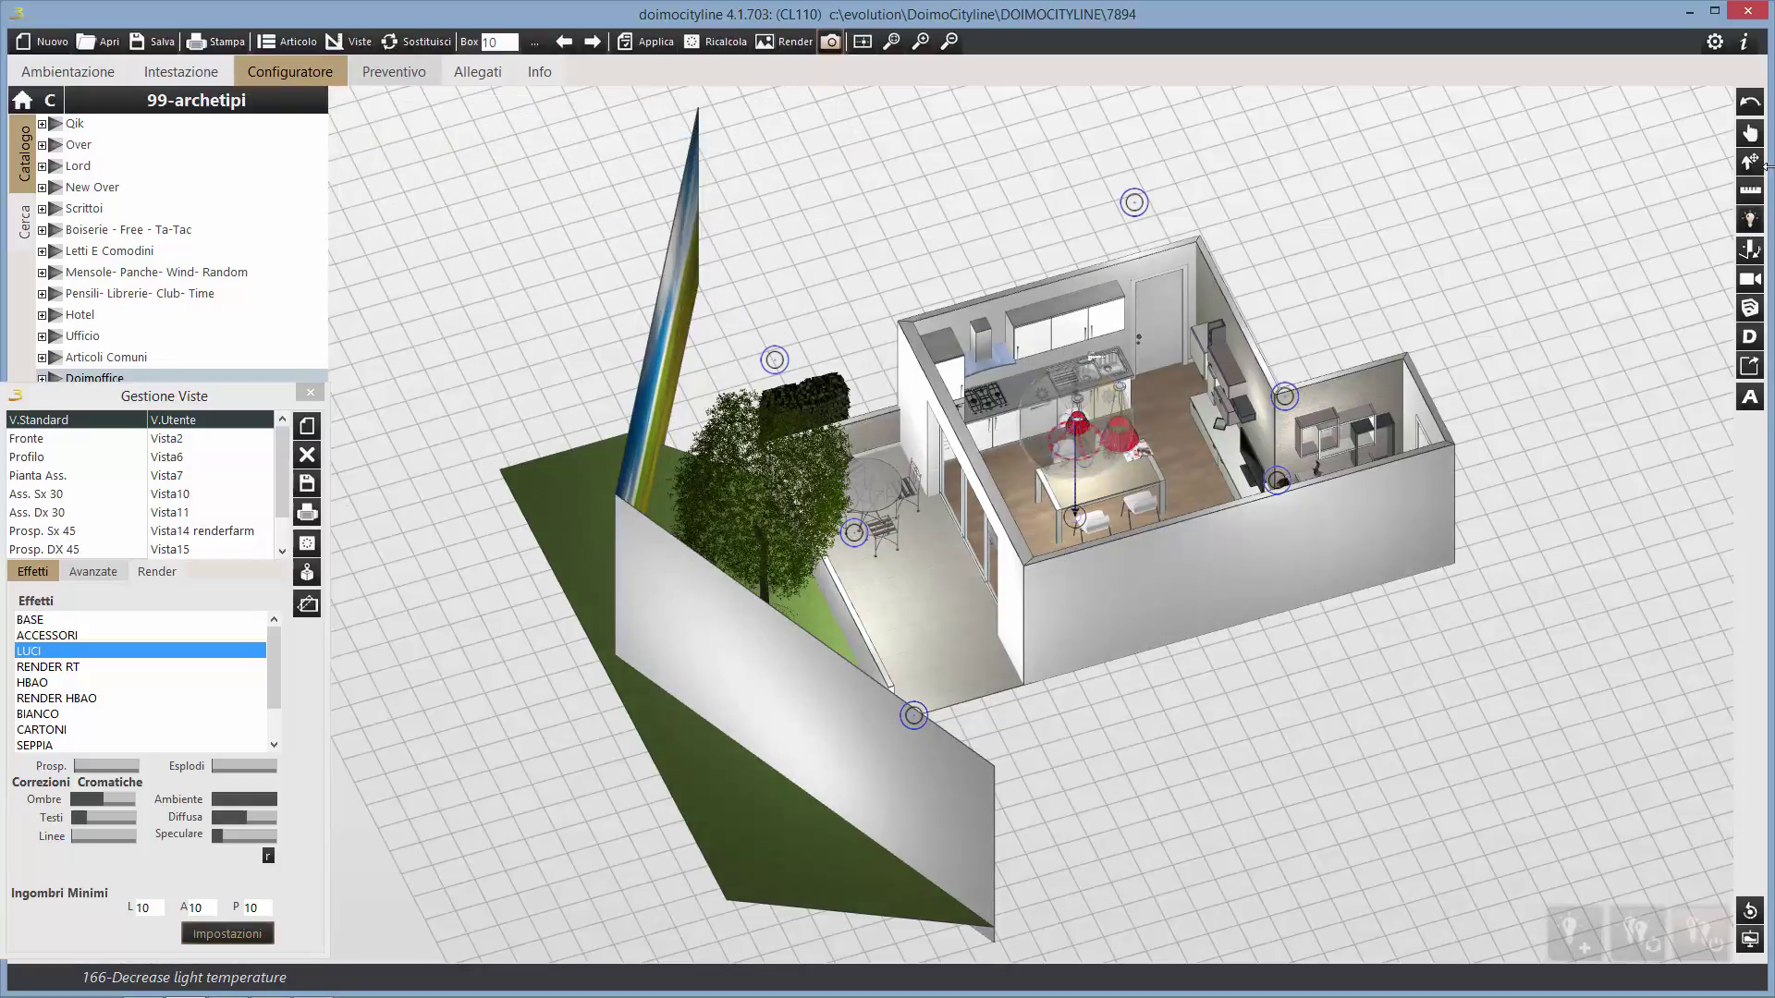
Display Vista10 and Vista15 in turn with the RENDER RT effect to check the new light.
{"action": "left_click", "coordinate": [185, 493]}
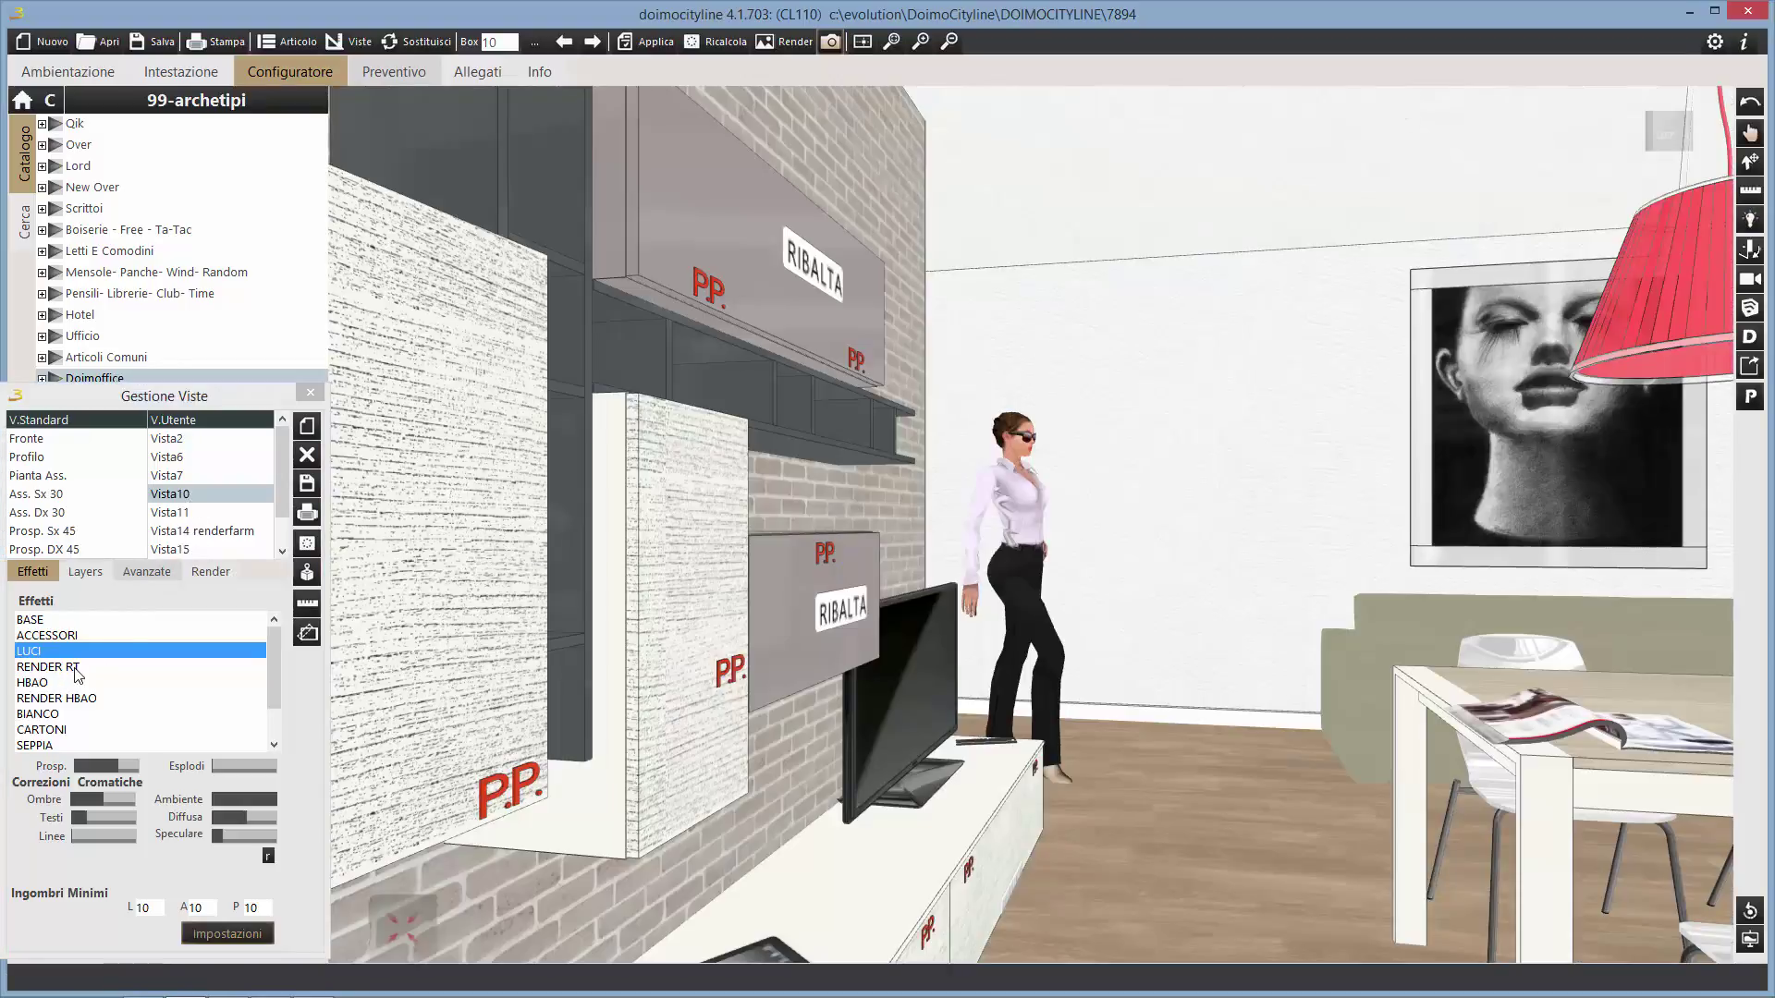
{"action": "left_click", "coordinate": [73, 666]}
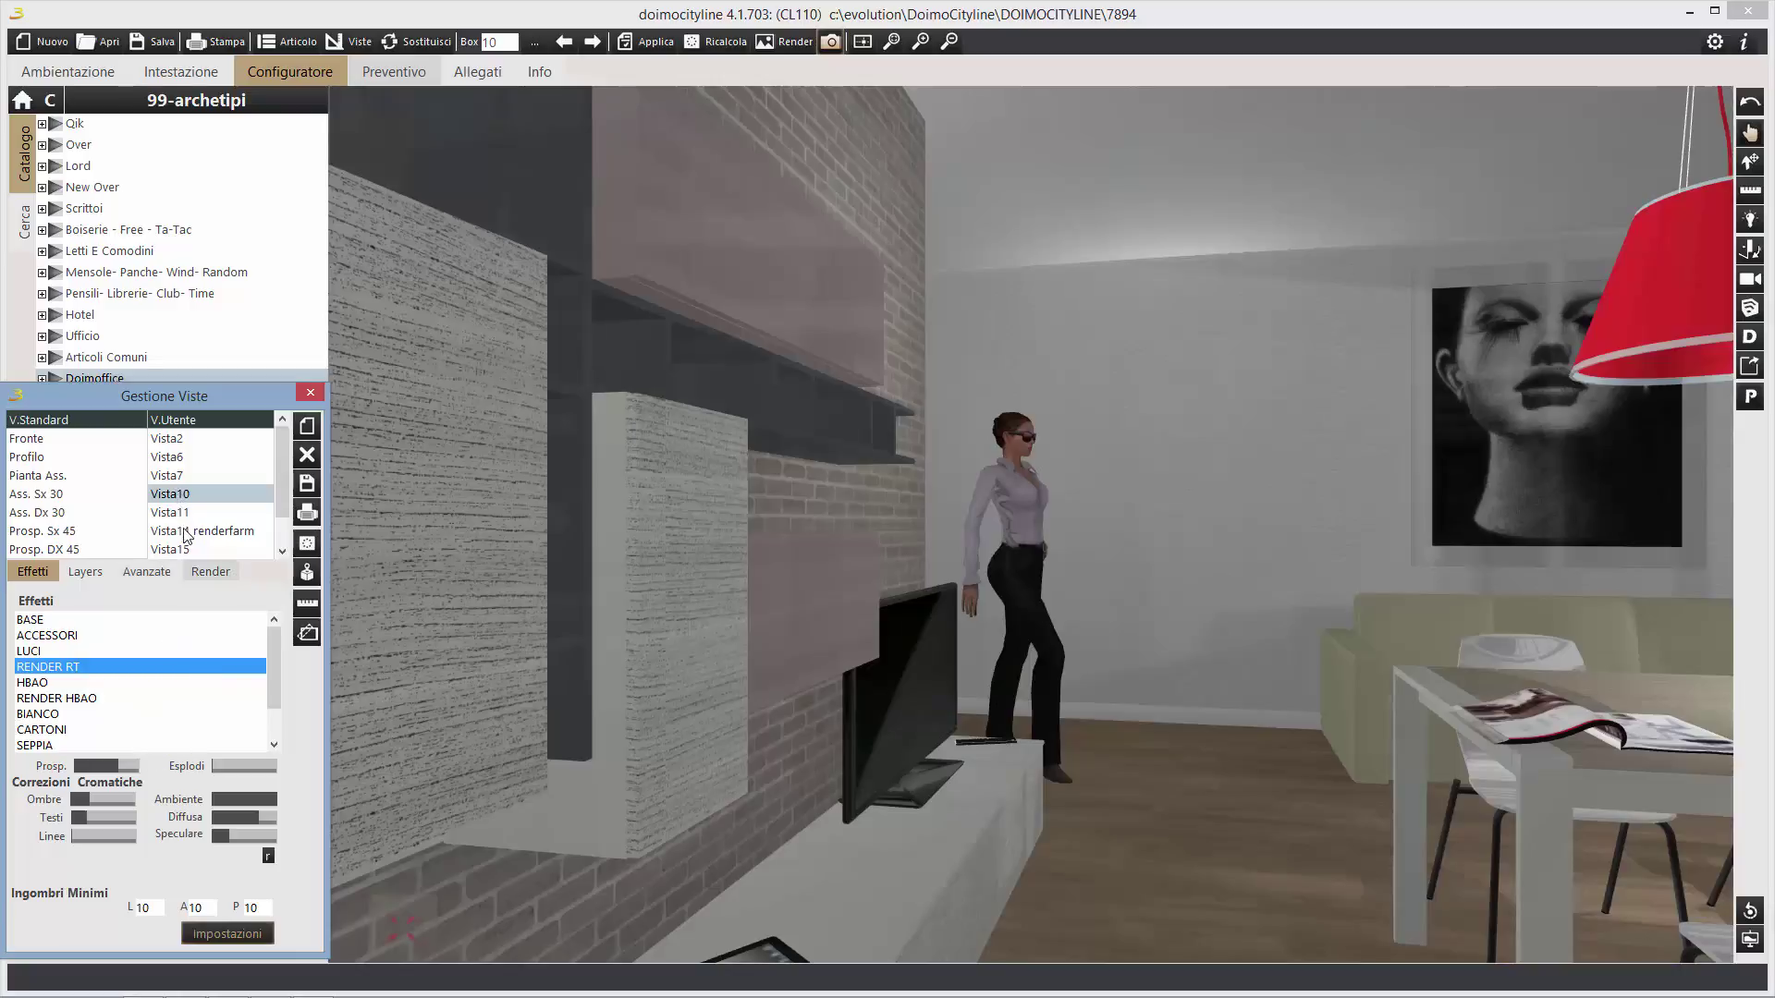
{"action": "left_click", "coordinate": [184, 550]}
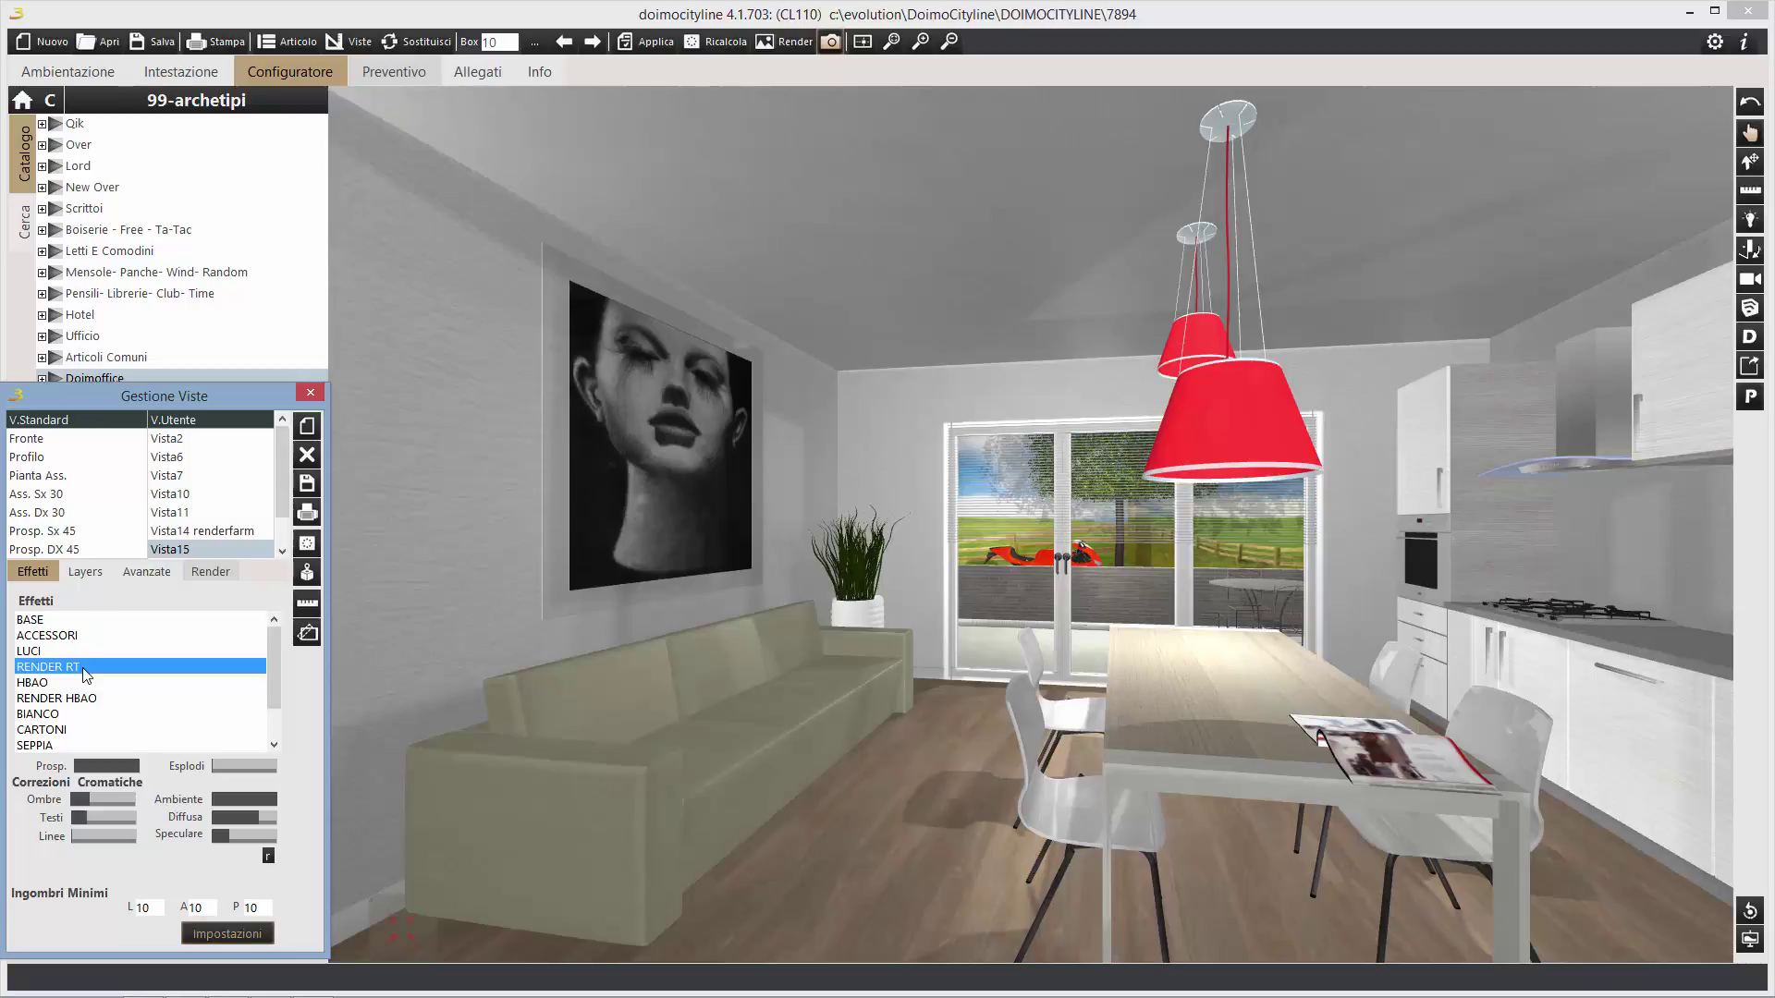
In the plan view, create another light and place it at the larger pendant lamp over the dining table.
{"action": "left_click", "coordinate": [51, 478]}
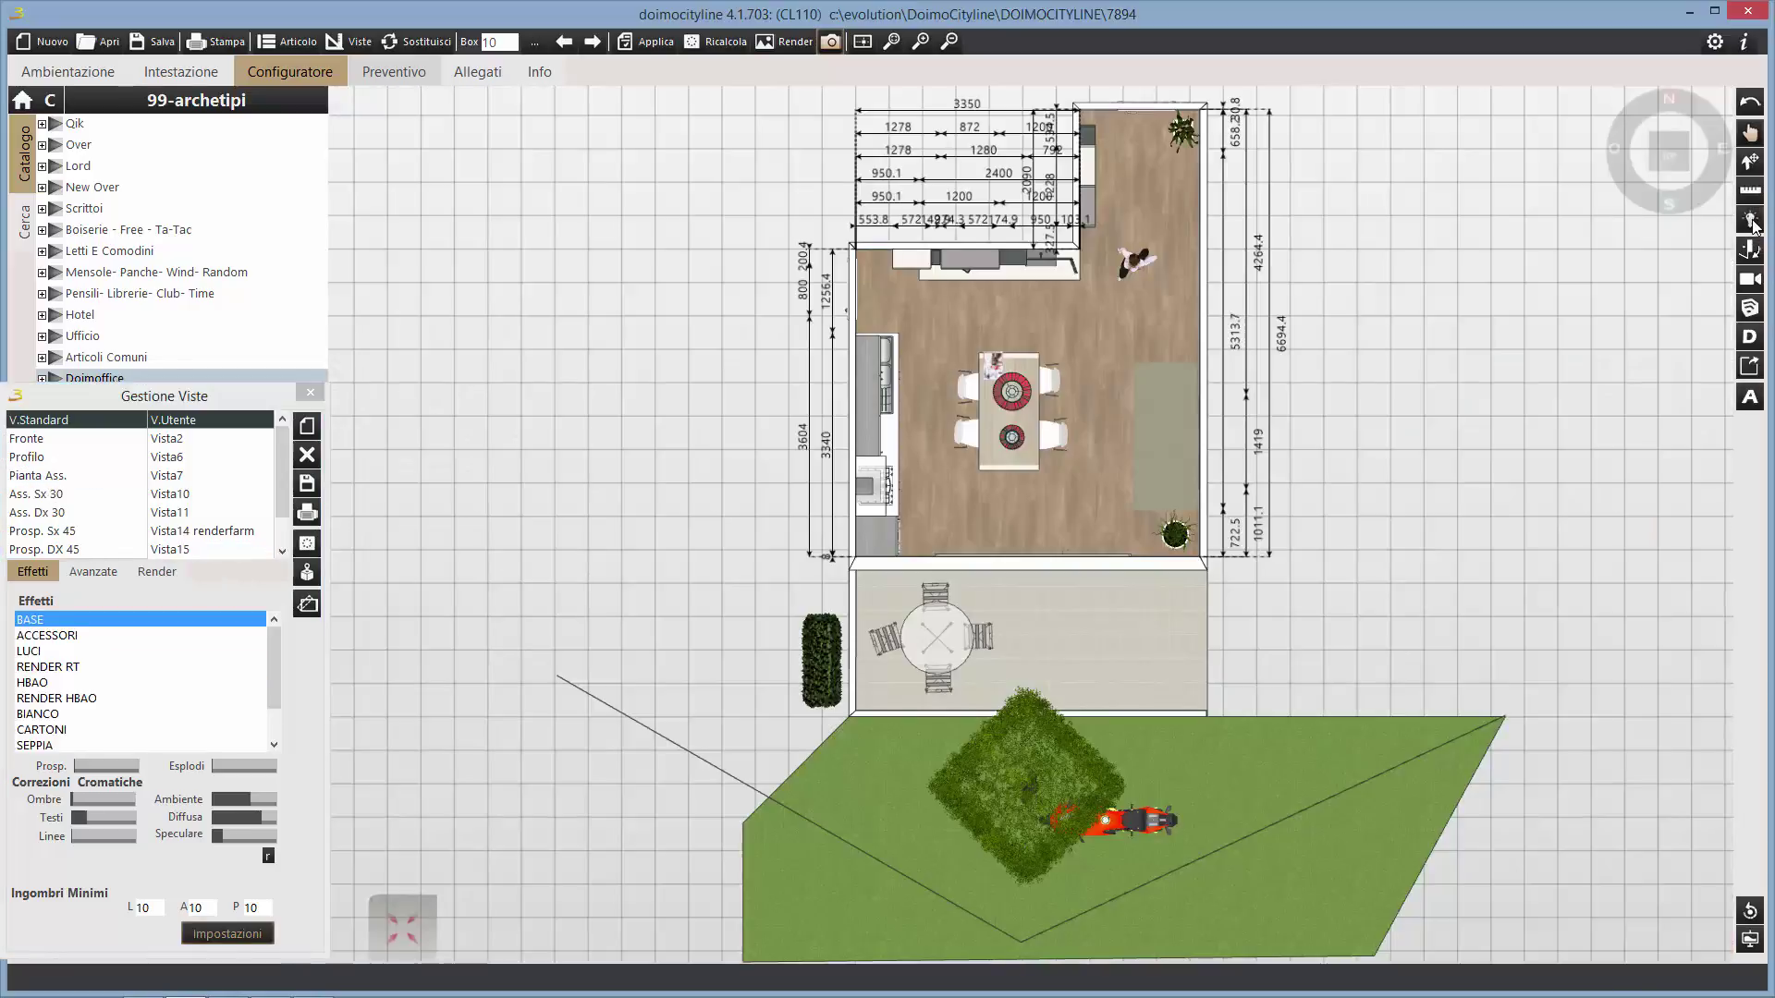
{"action": "left_click", "coordinate": [1750, 220]}
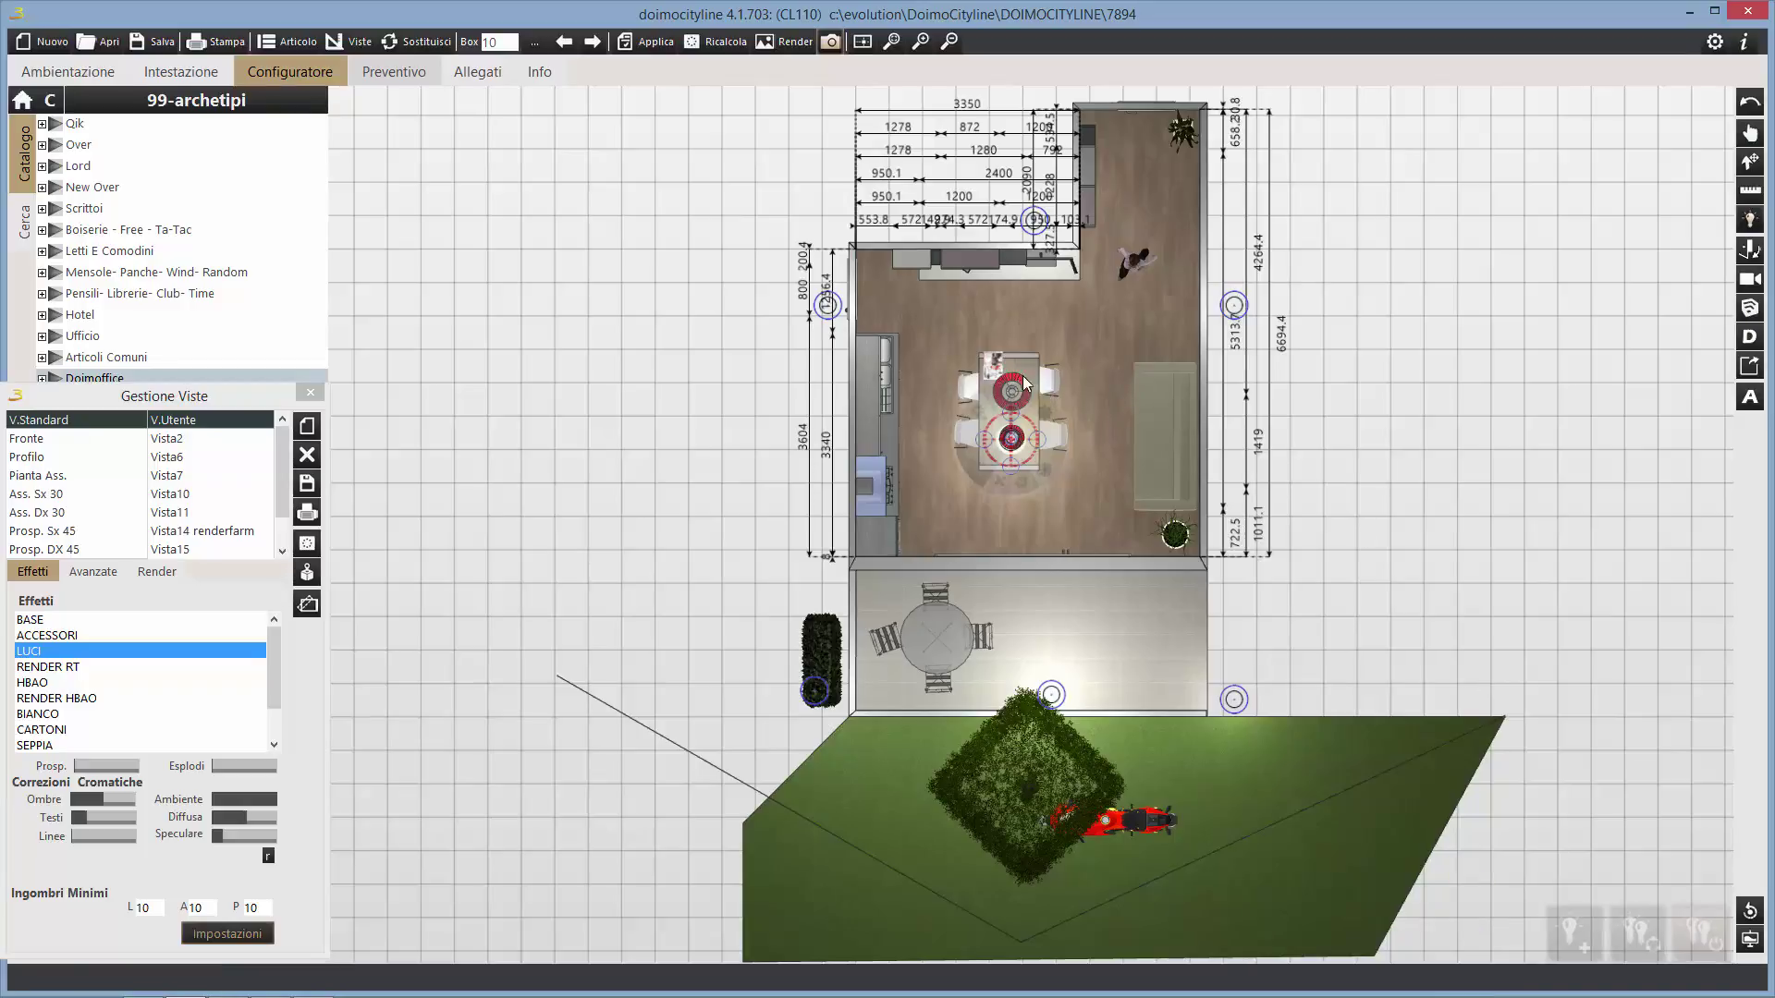
{"action": "left_click", "coordinate": [1587, 945]}
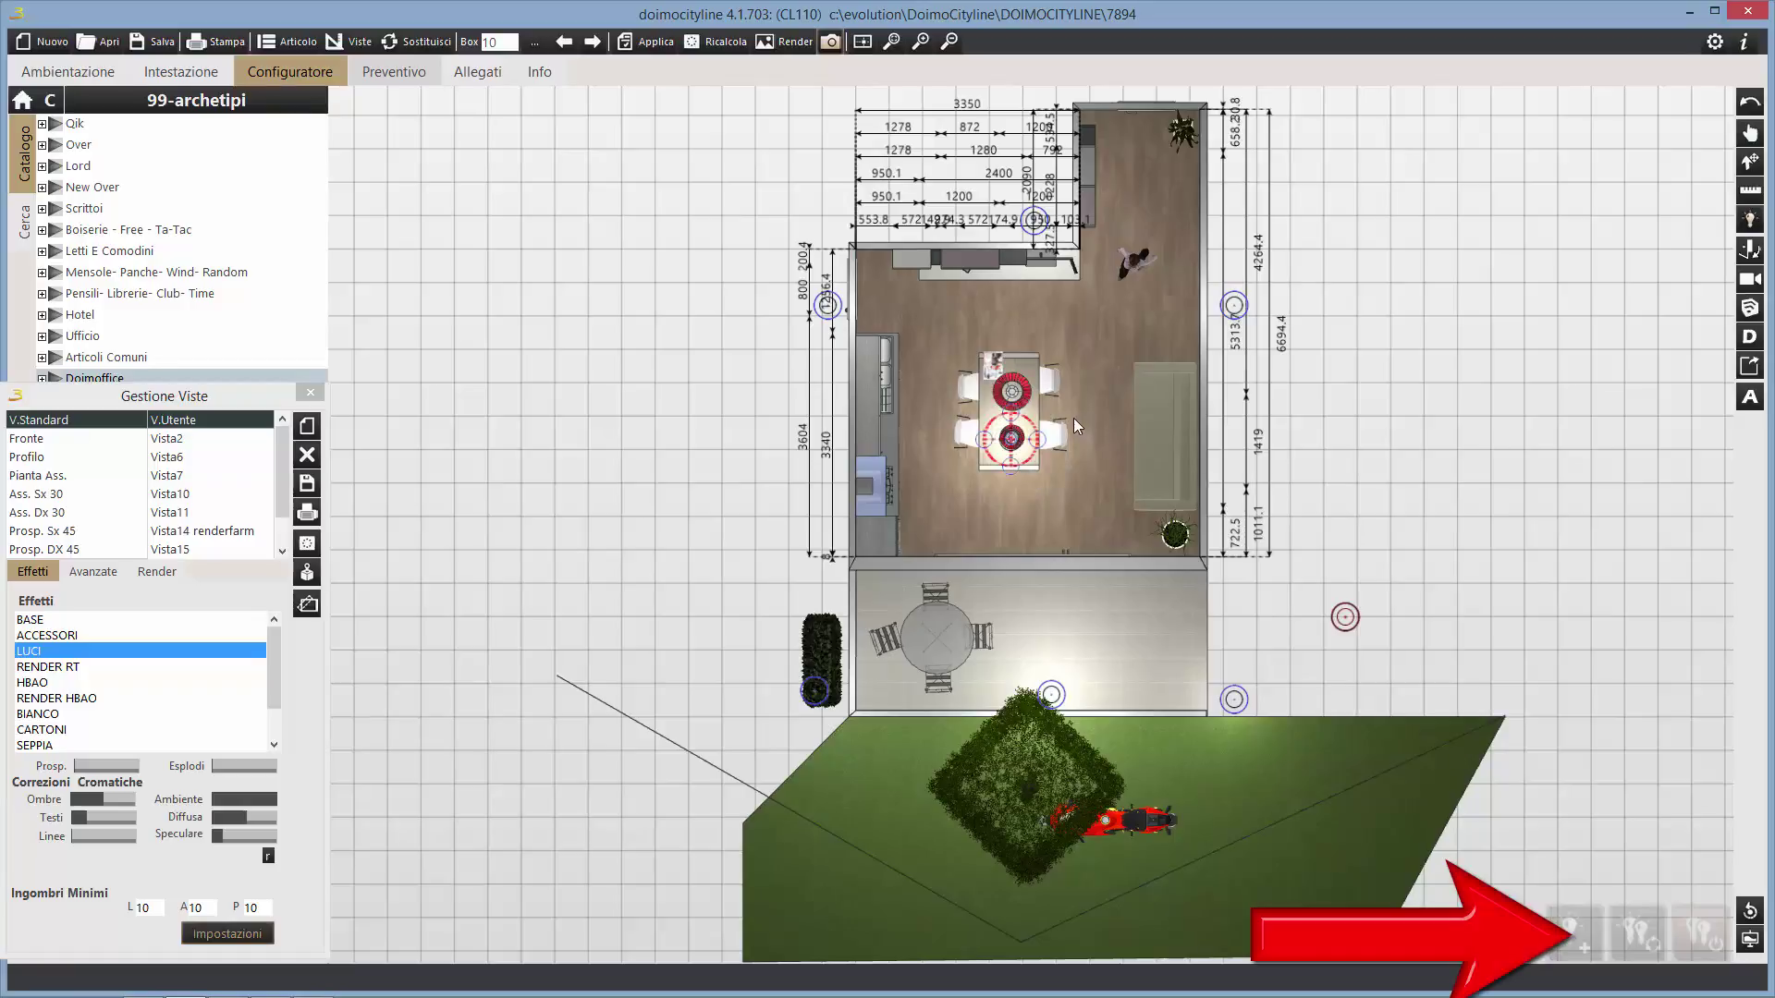
{"action": "left_click", "coordinate": [1009, 392]}
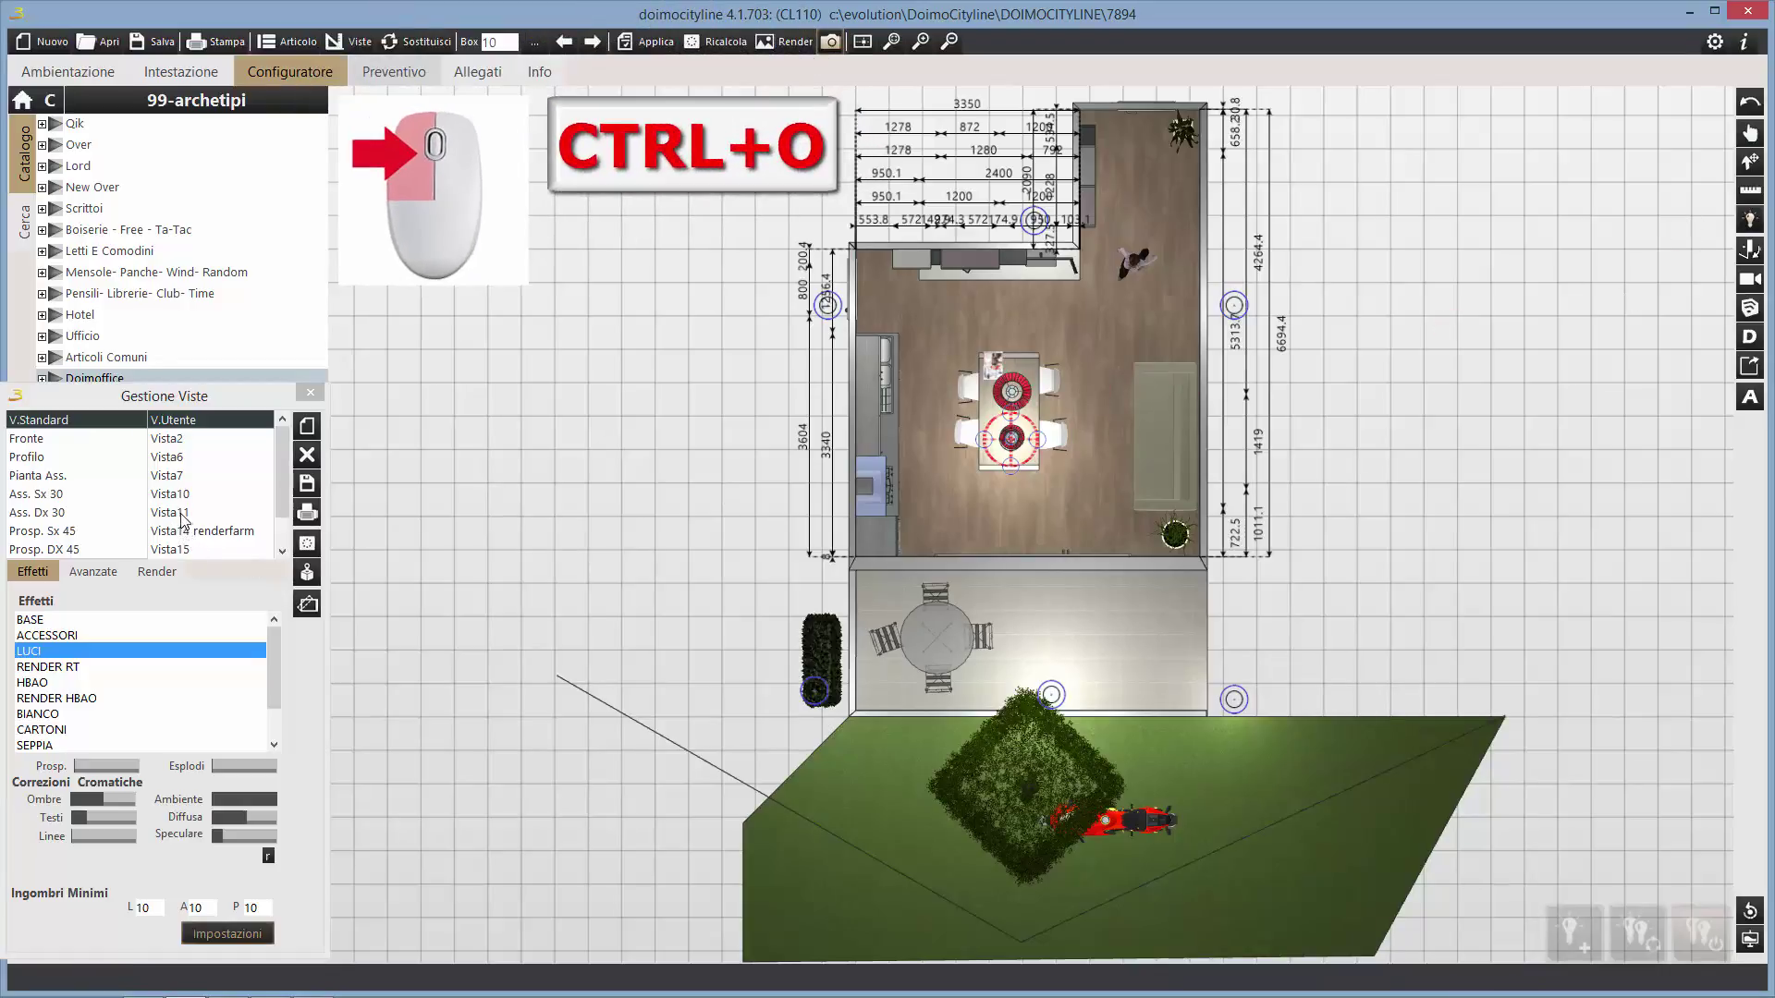
{"action": "key", "text": "Escape"}
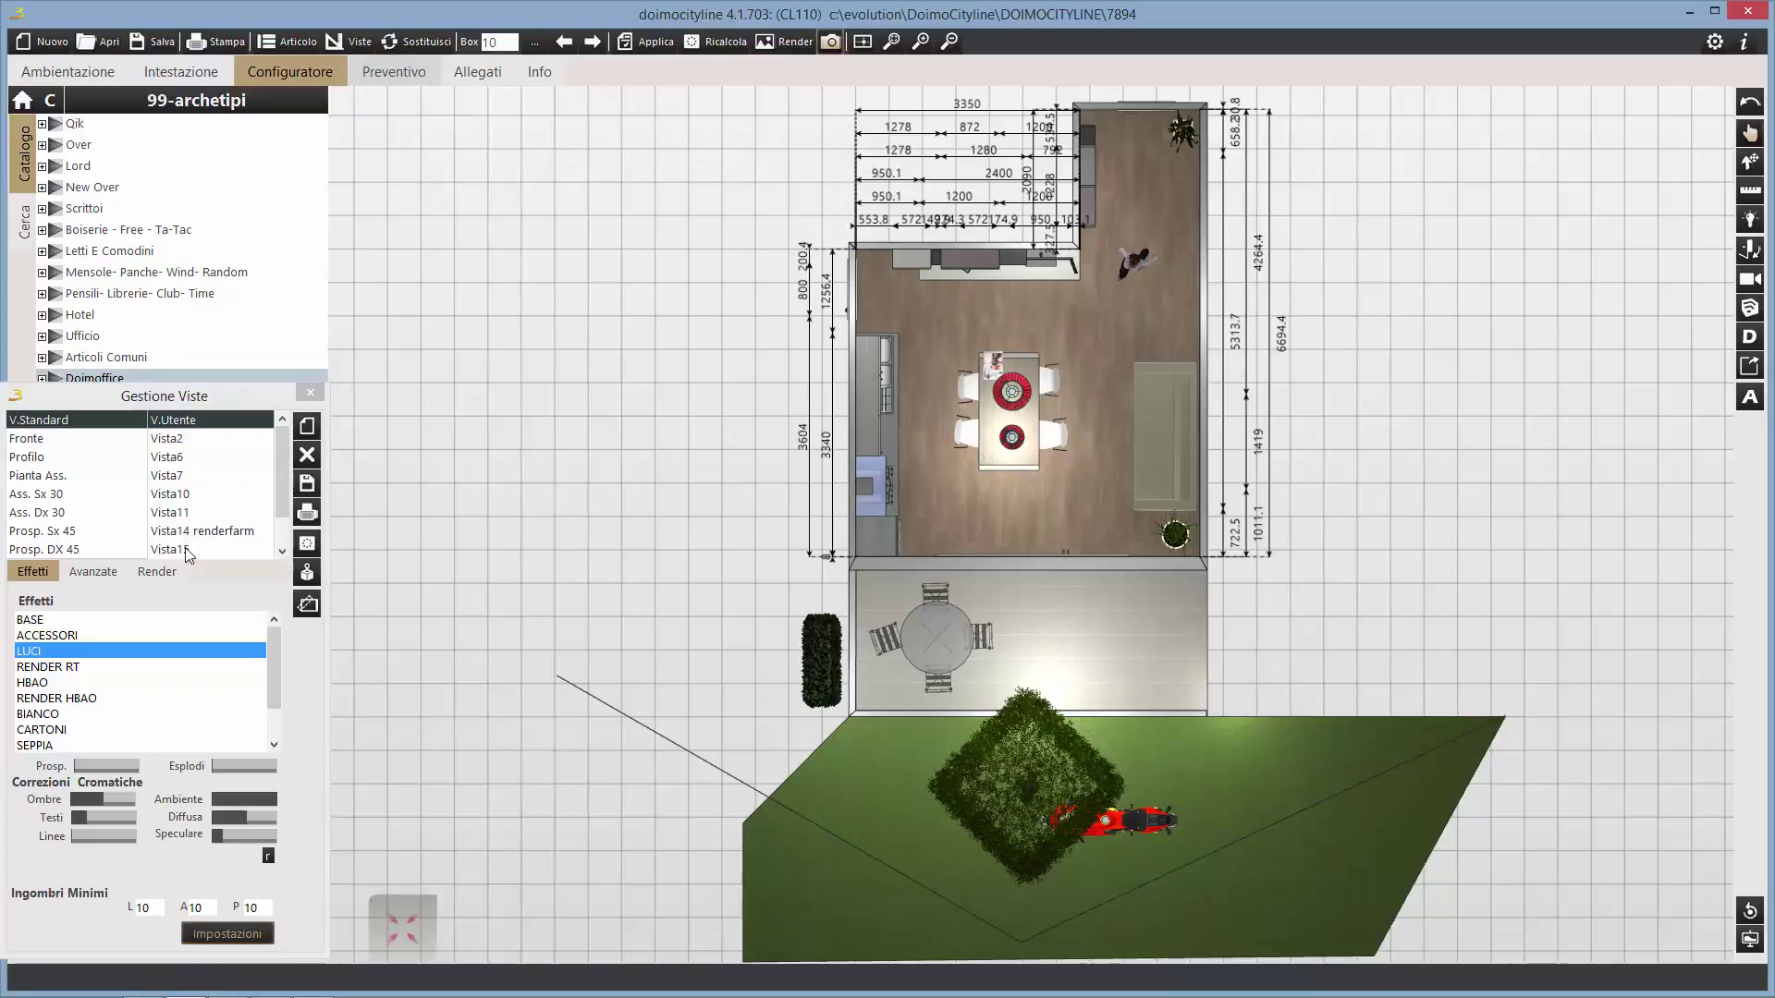
Display Vista15 with the LUCI effect and show the light markers to examine the lighting around the dining table.
{"action": "left_click", "coordinate": [186, 549]}
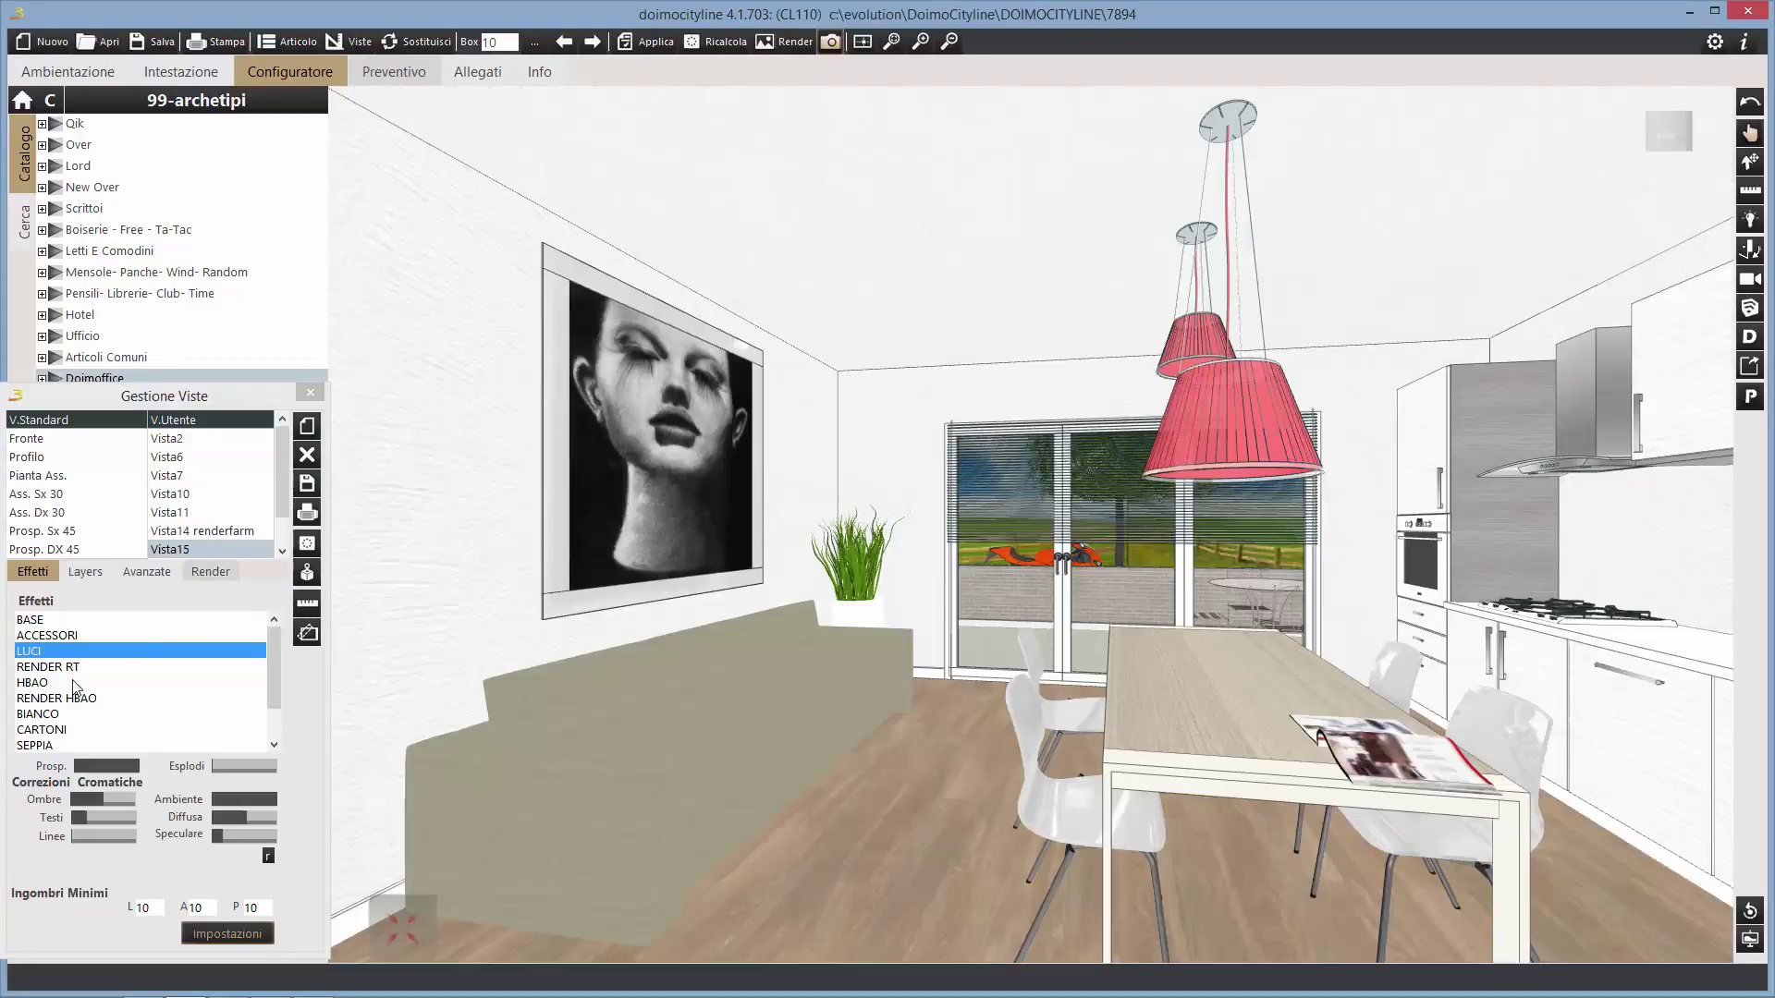
{"action": "left_click", "coordinate": [58, 654]}
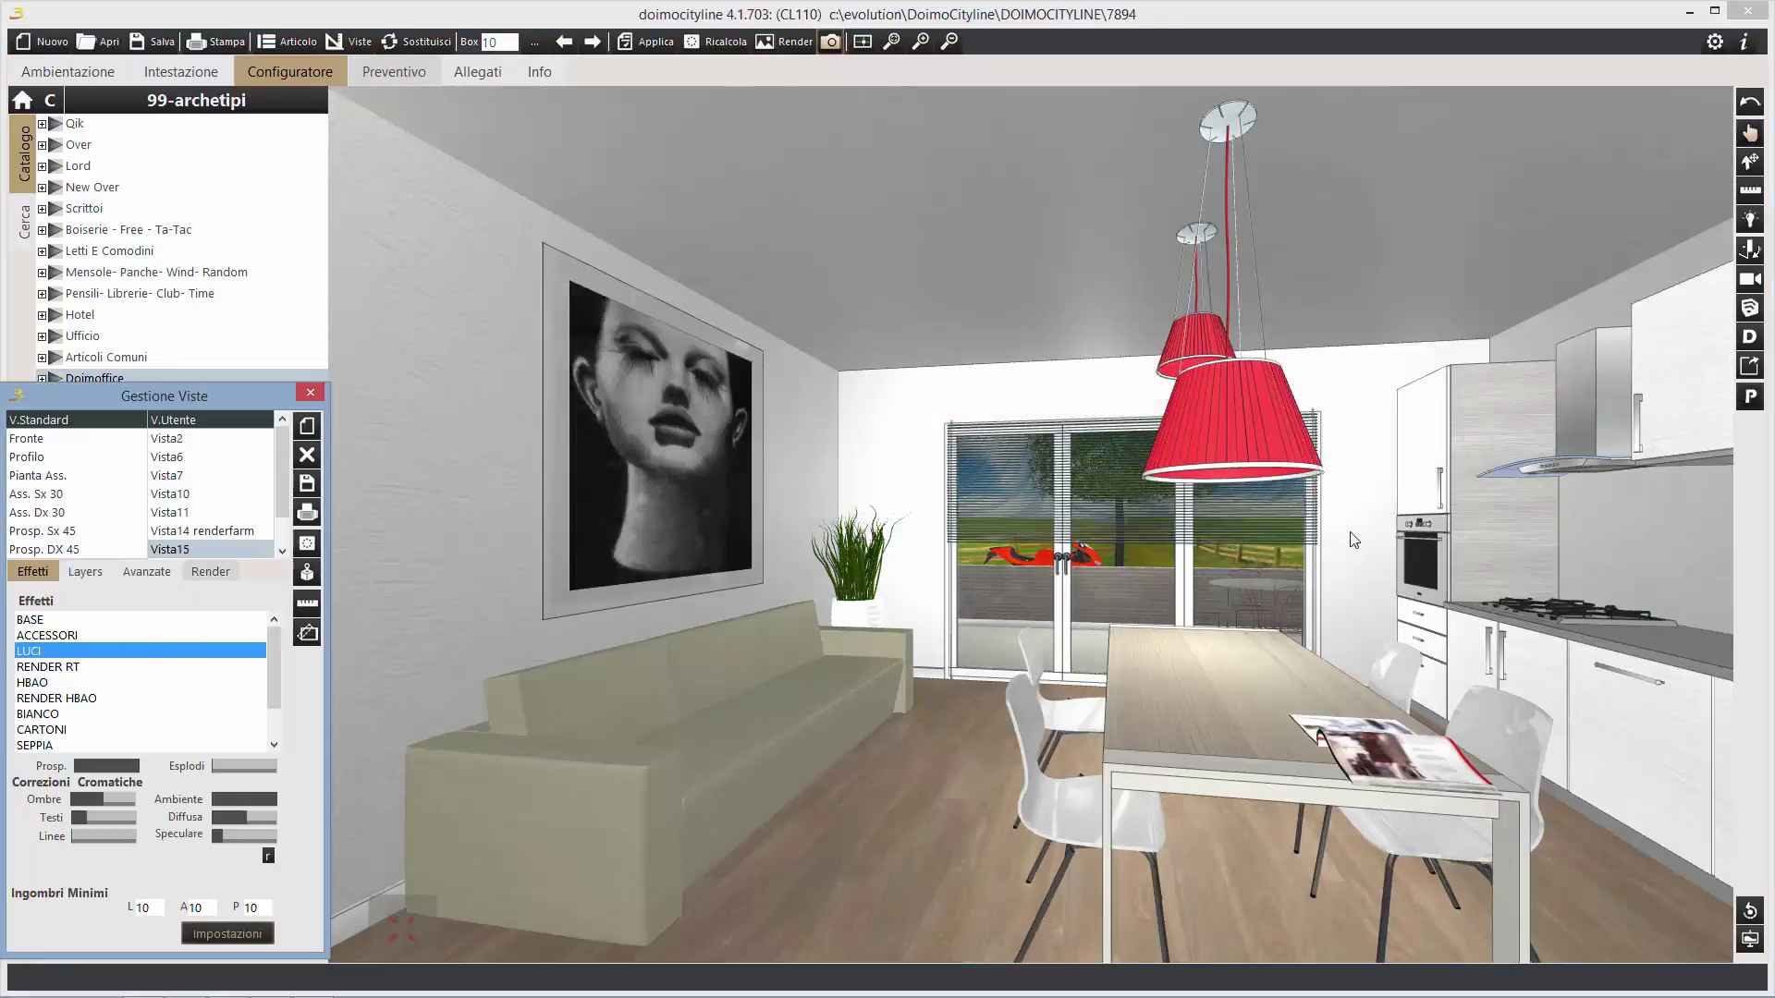
{"action": "left_click", "coordinate": [1750, 219]}
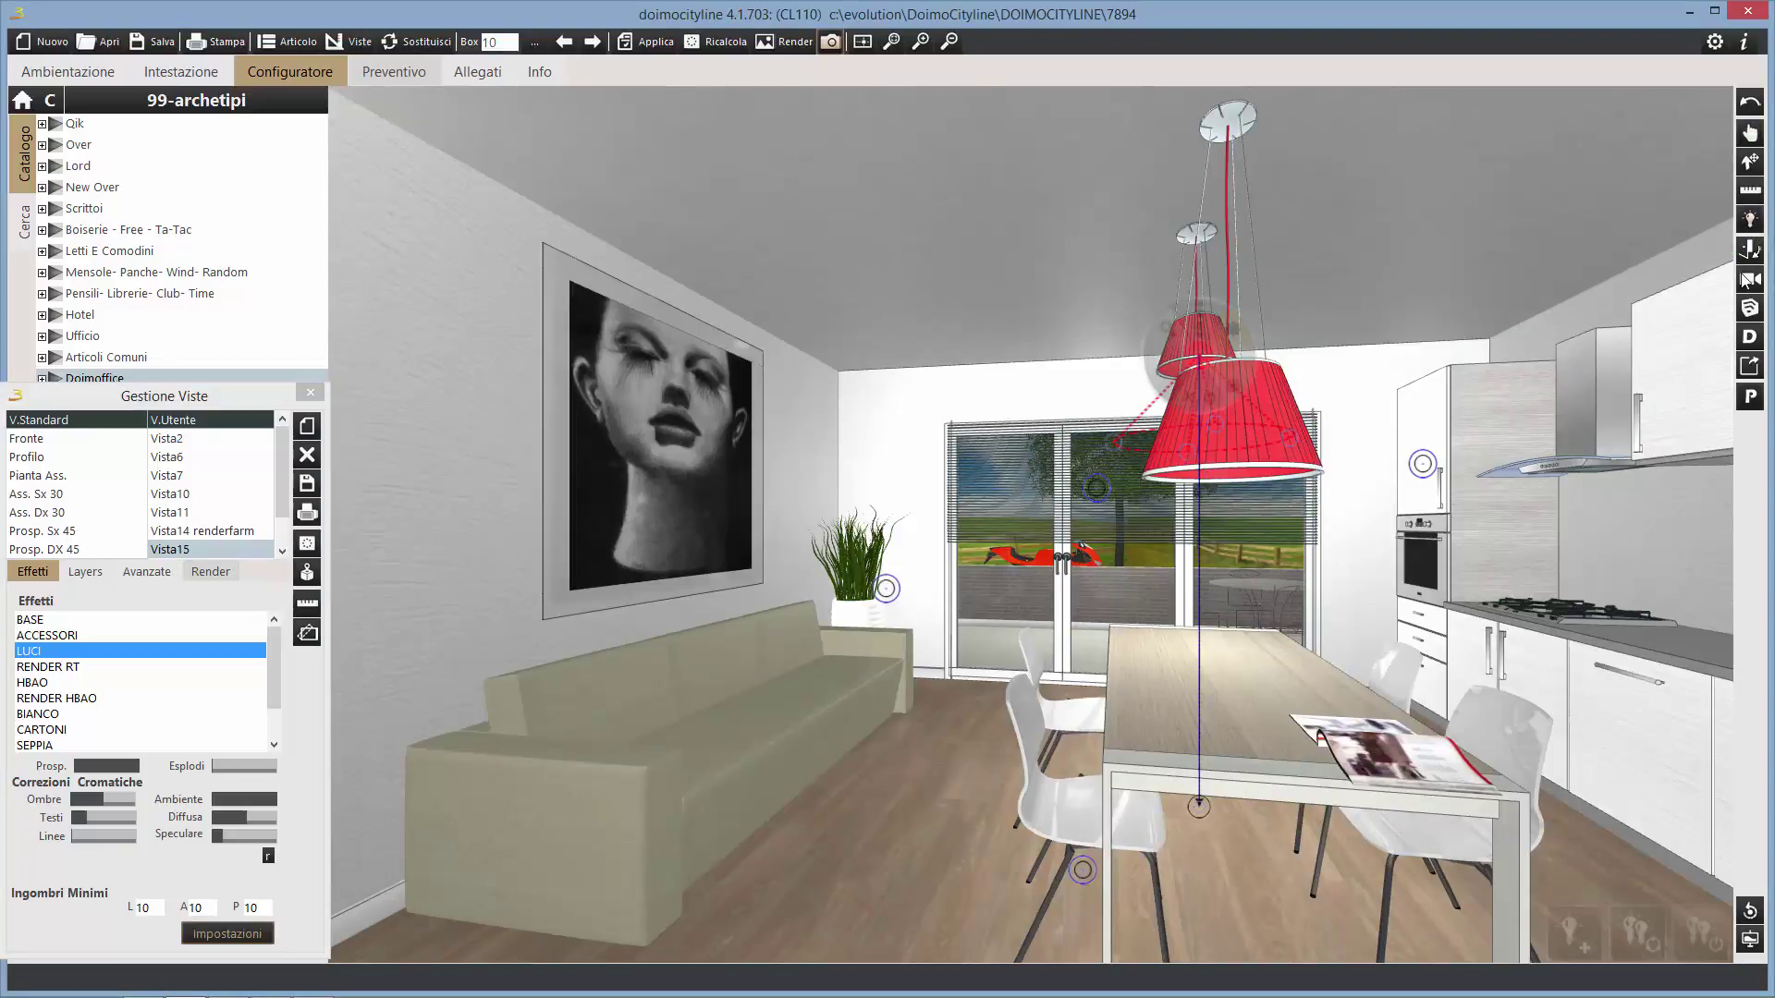
{"action": "left_click_drag", "start_coordinate": [1350, 524], "coordinate": [1445, 530]}
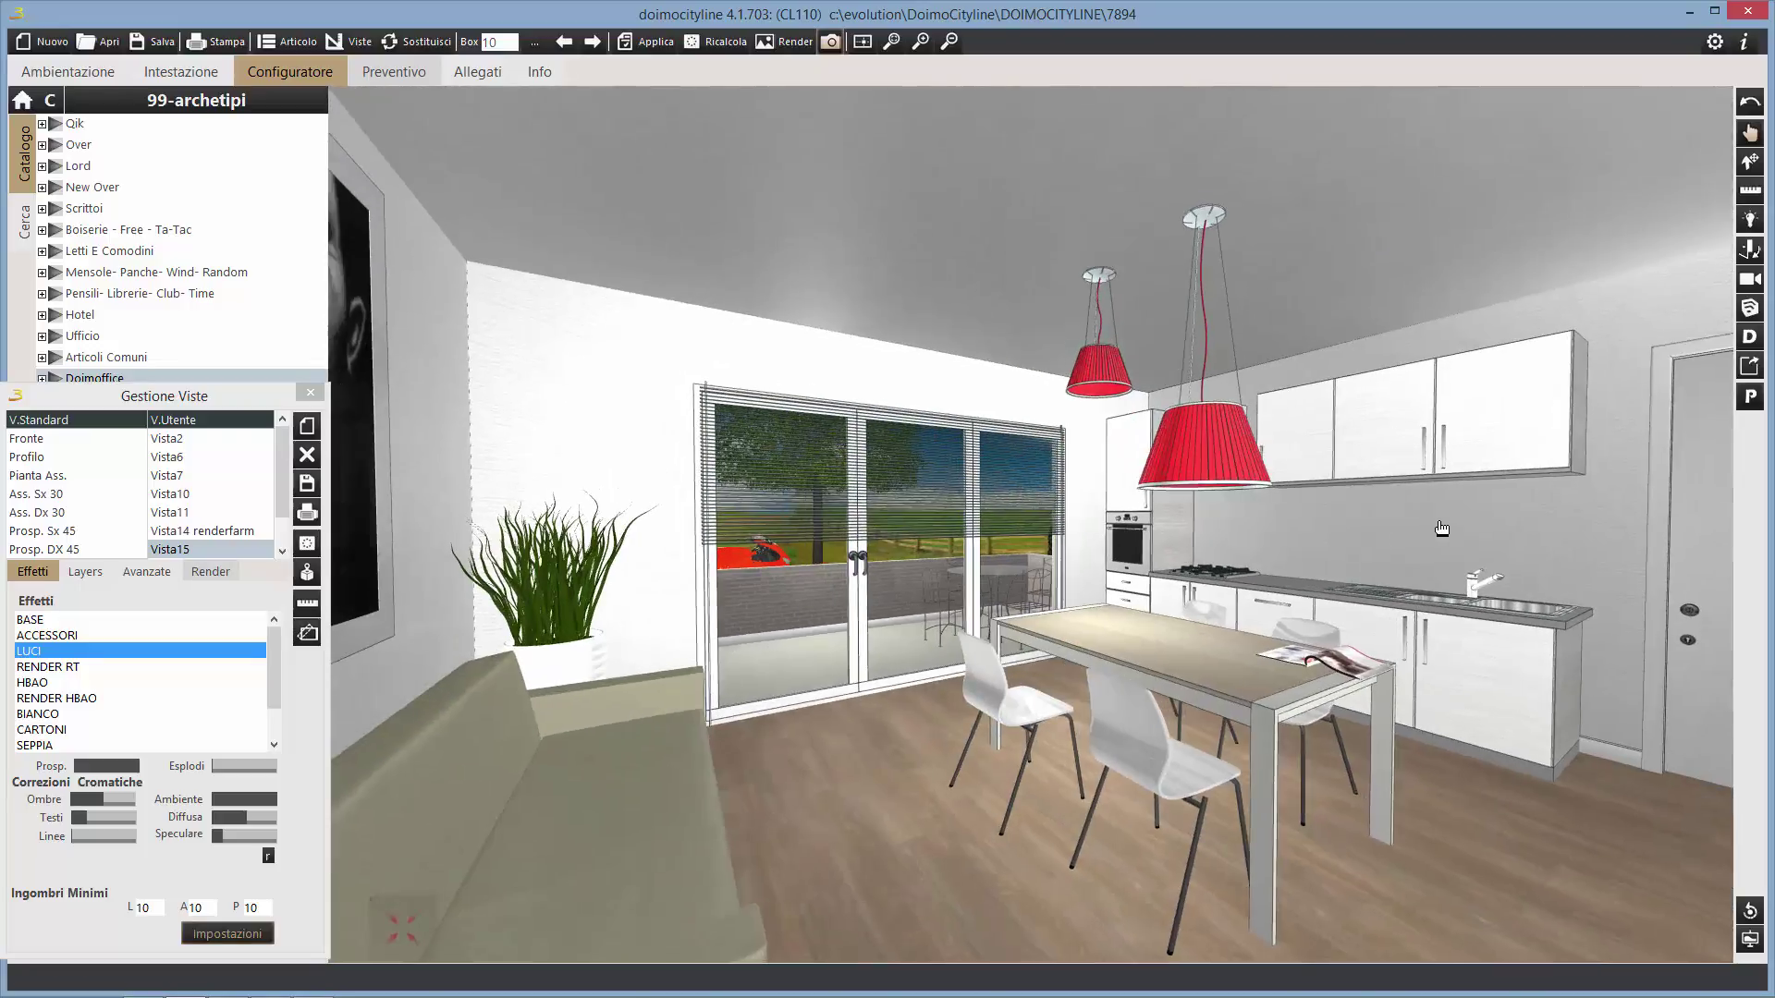
Apply the RENDER RT effect to the view facing the kitchen and TV wall and set Diffusa to 13.
{"action": "left_click", "coordinate": [1750, 219]}
{"action": "left_click", "coordinate": [308, 634]}
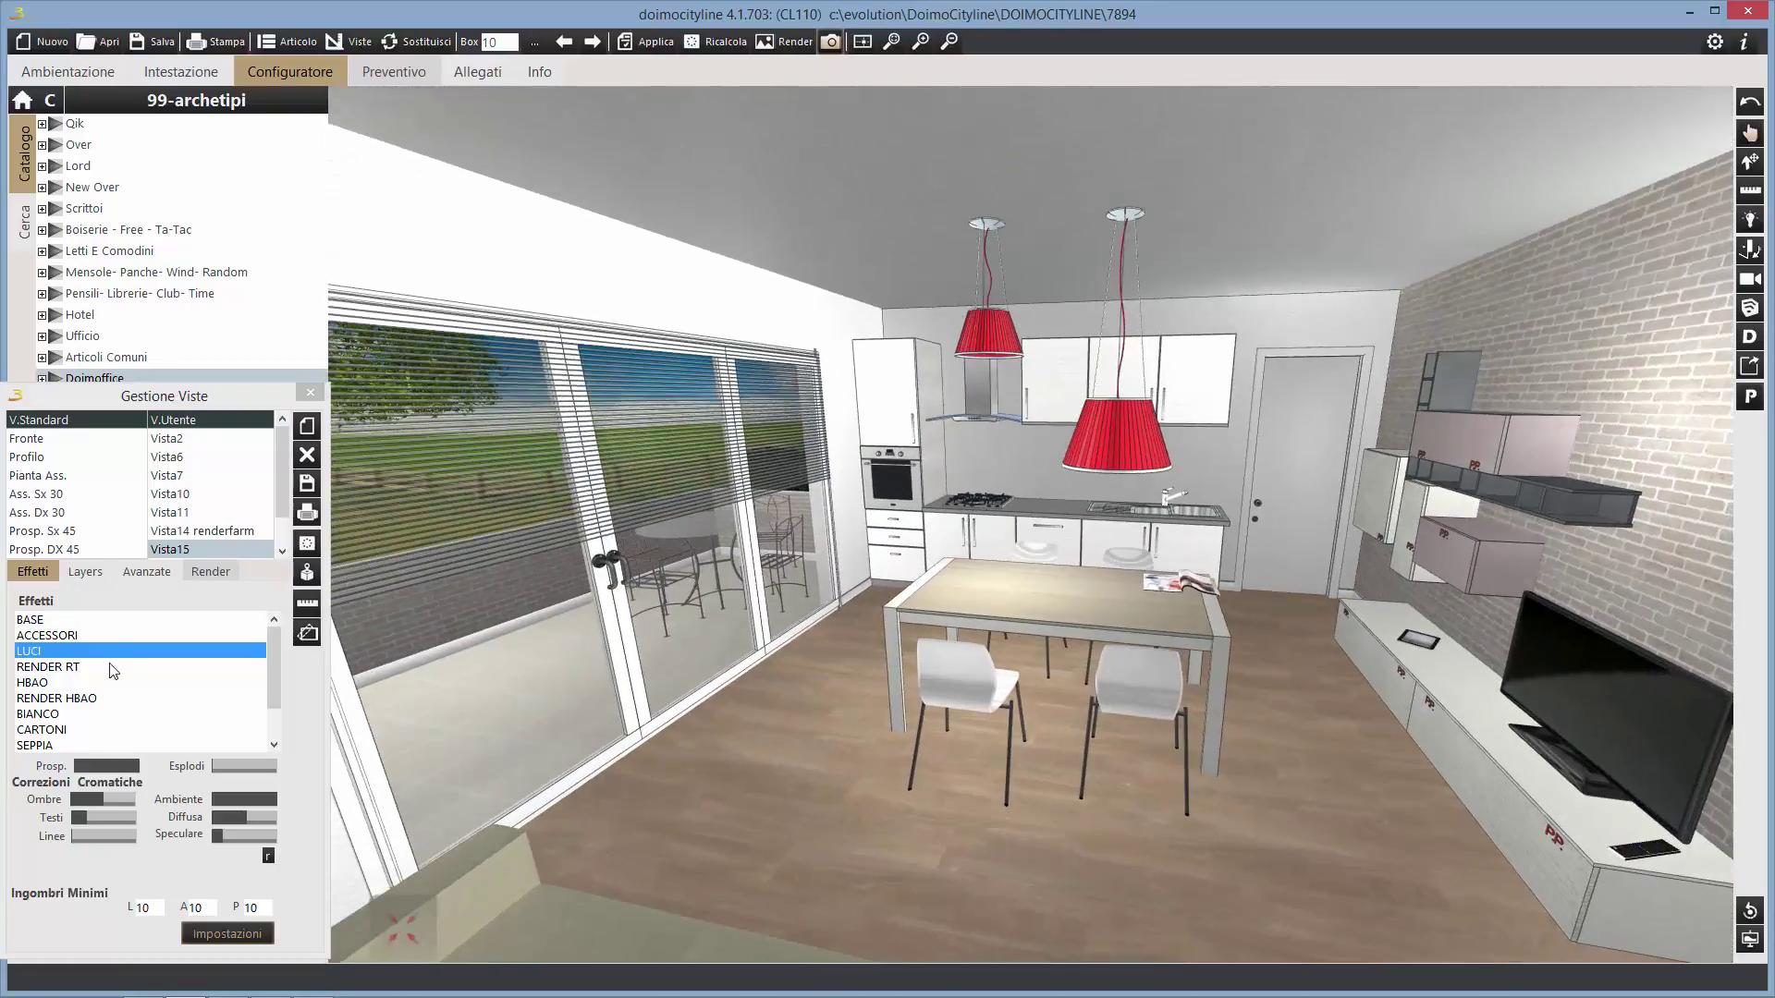
{"action": "left_click", "coordinate": [56, 668]}
{"action": "mouse_move", "coordinate": [259, 800]}
{"action": "left_mouse_down"}
{"action": "mouse_move", "coordinate": [290, 799]}
{"action": "mouse_move", "coordinate": [220, 801]}
{"action": "mouse_move", "coordinate": [280, 798]}
{"action": "mouse_move", "coordinate": [235, 815]}
{"action": "left_mouse_up"}
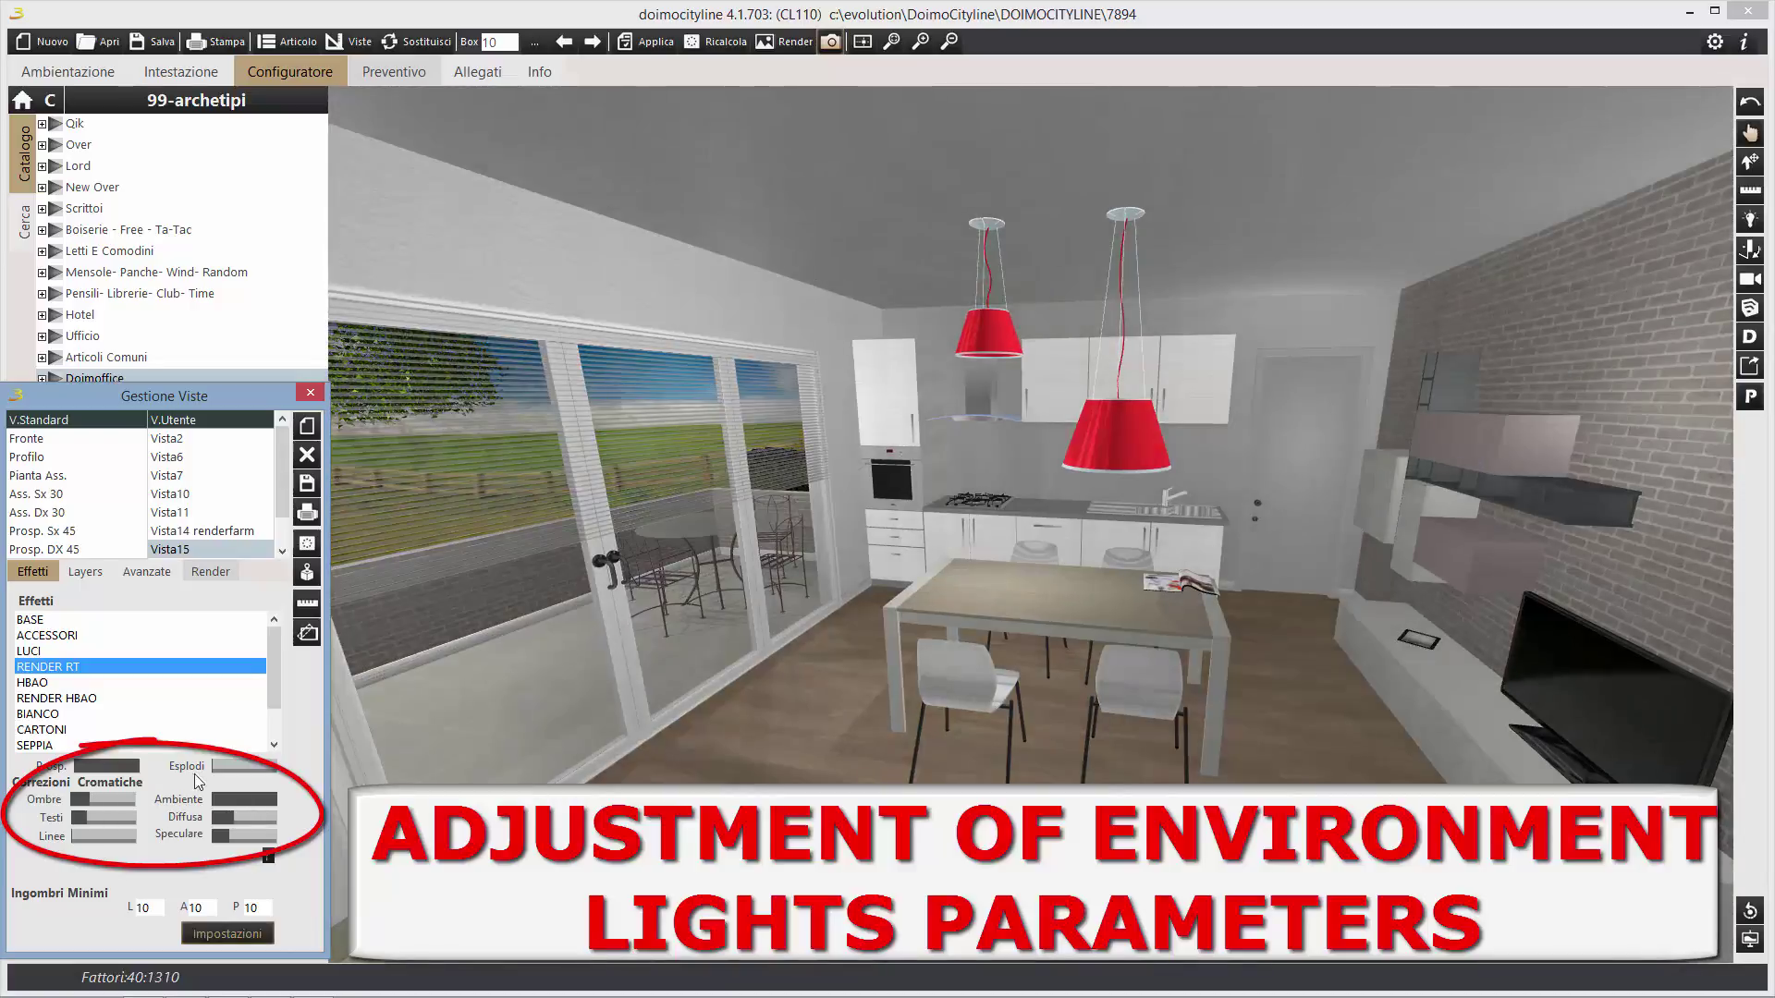
Display Vista14 renderfarm, set Diffusa to 29 and raise Ombre to about 60% of its range.
{"action": "left_click", "coordinate": [202, 532]}
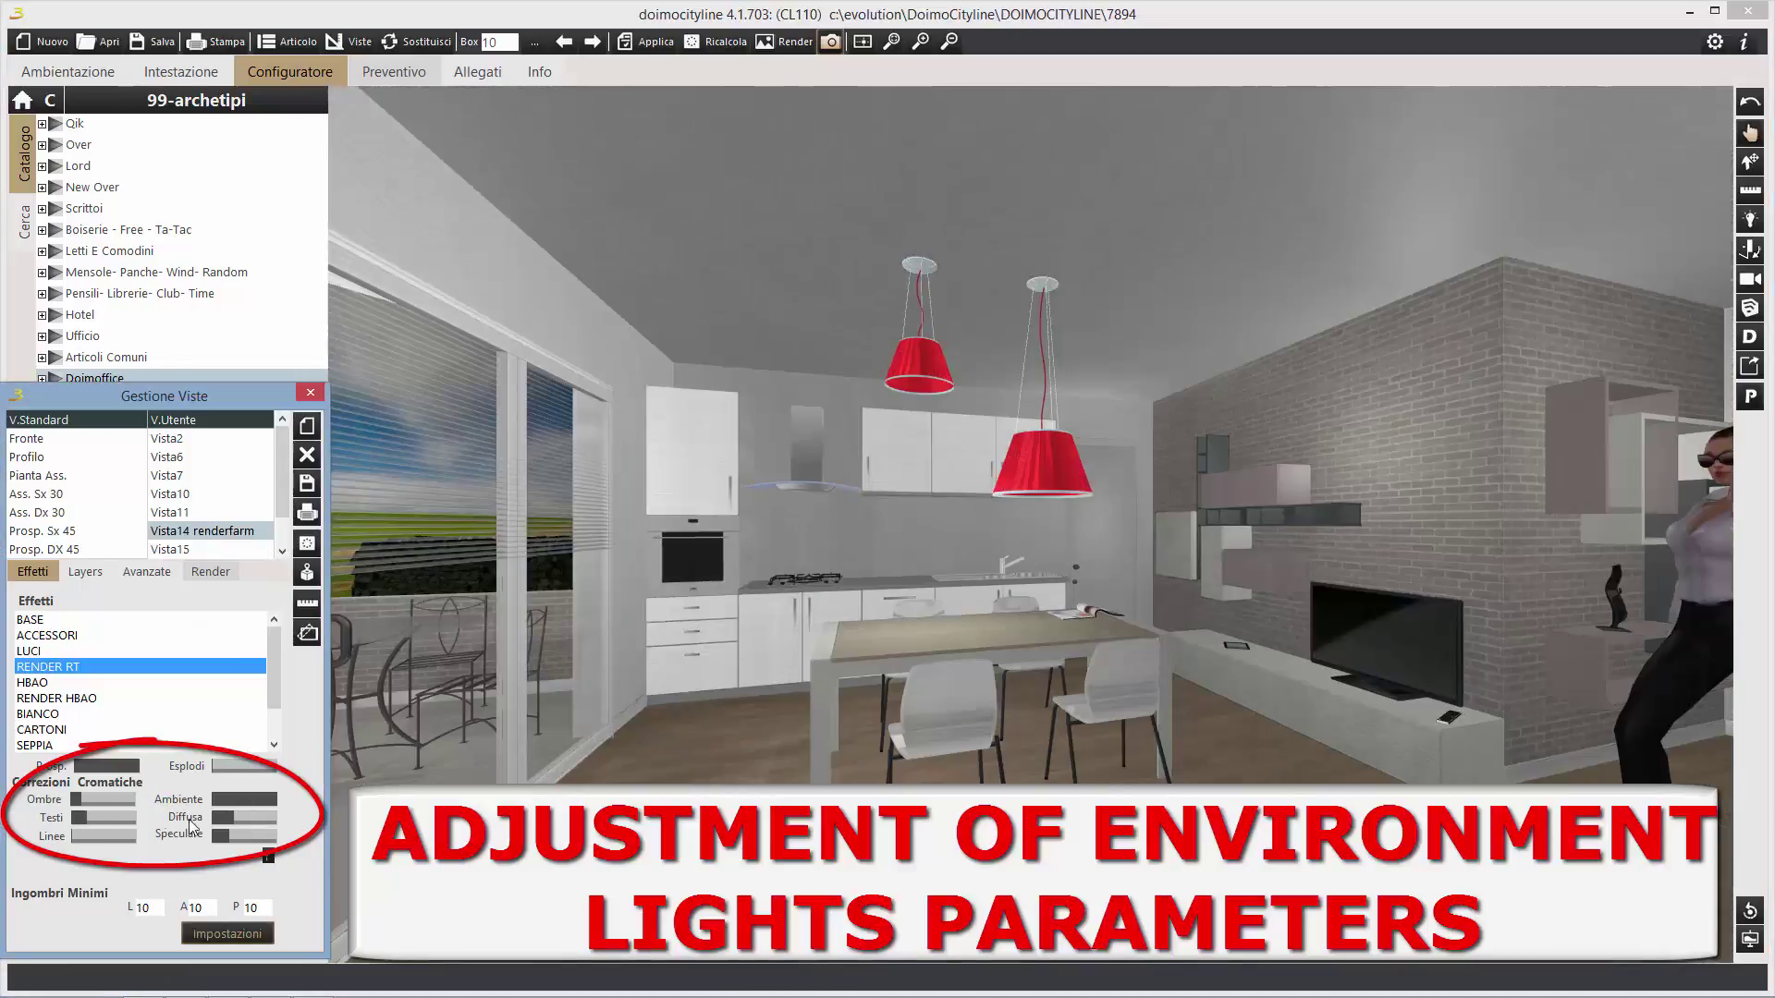
{"action": "left_click_drag", "start_coordinate": [233, 817], "coordinate": [259, 816]}
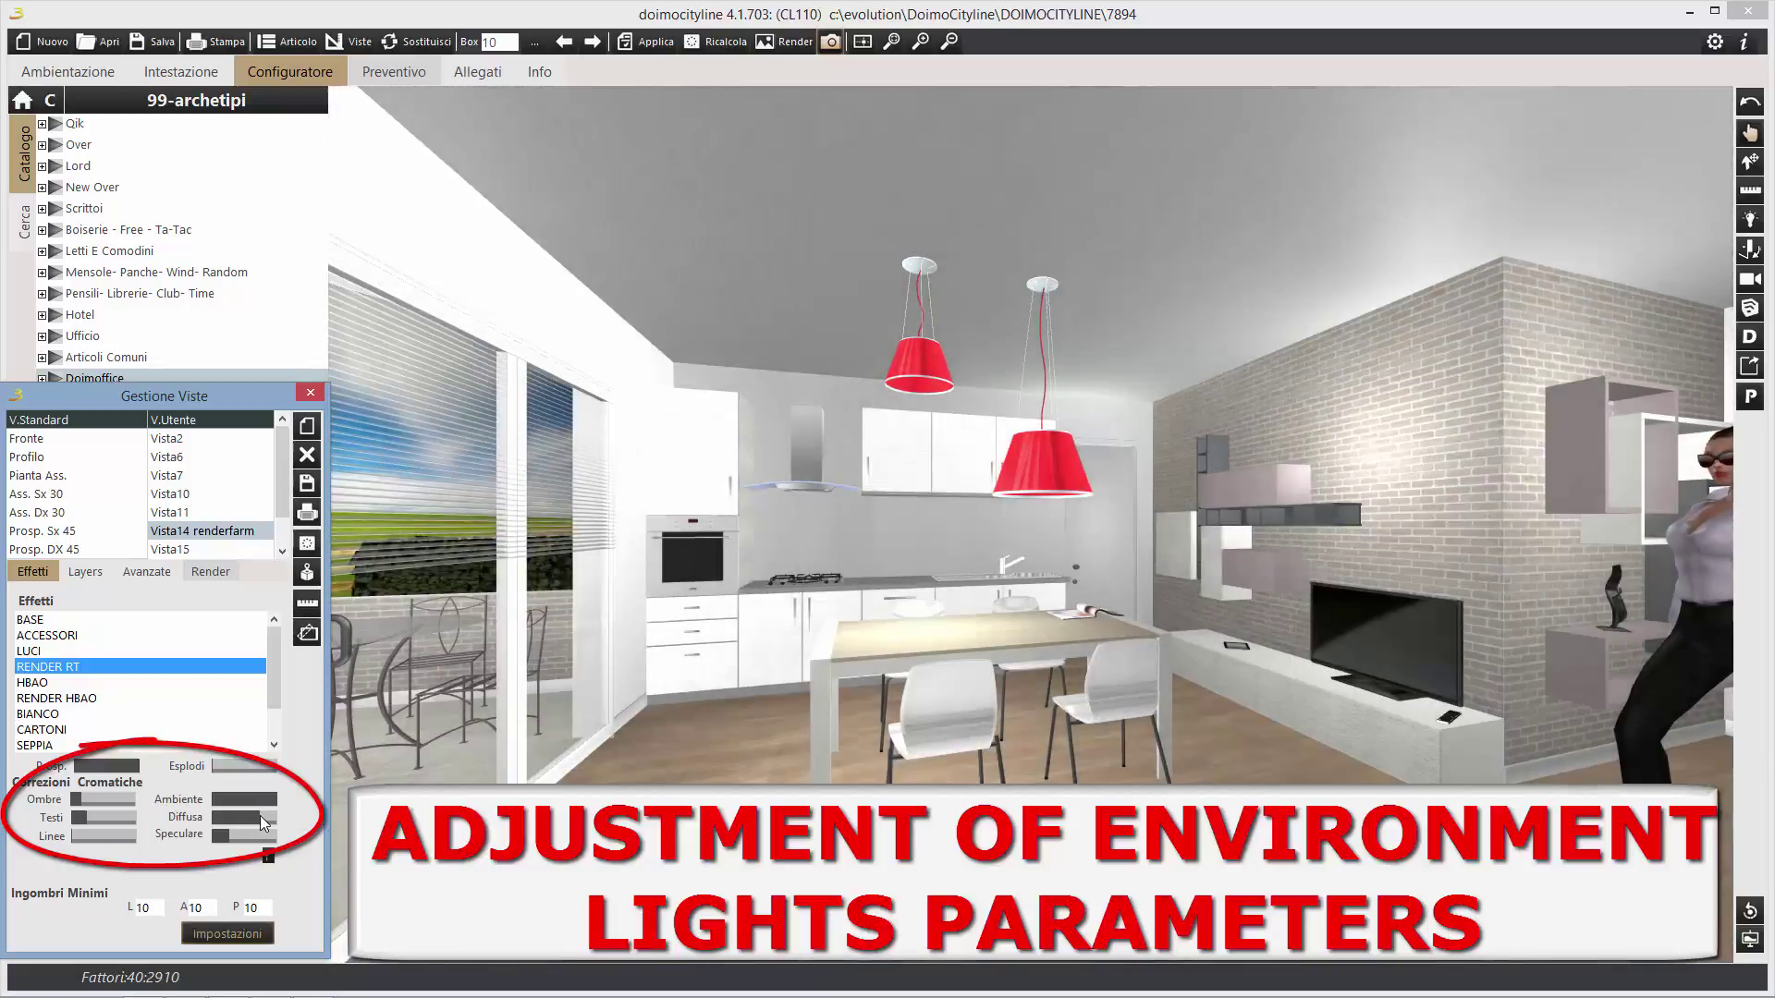
{"action": "left_click_drag", "start_coordinate": [77, 799], "coordinate": [111, 797]}
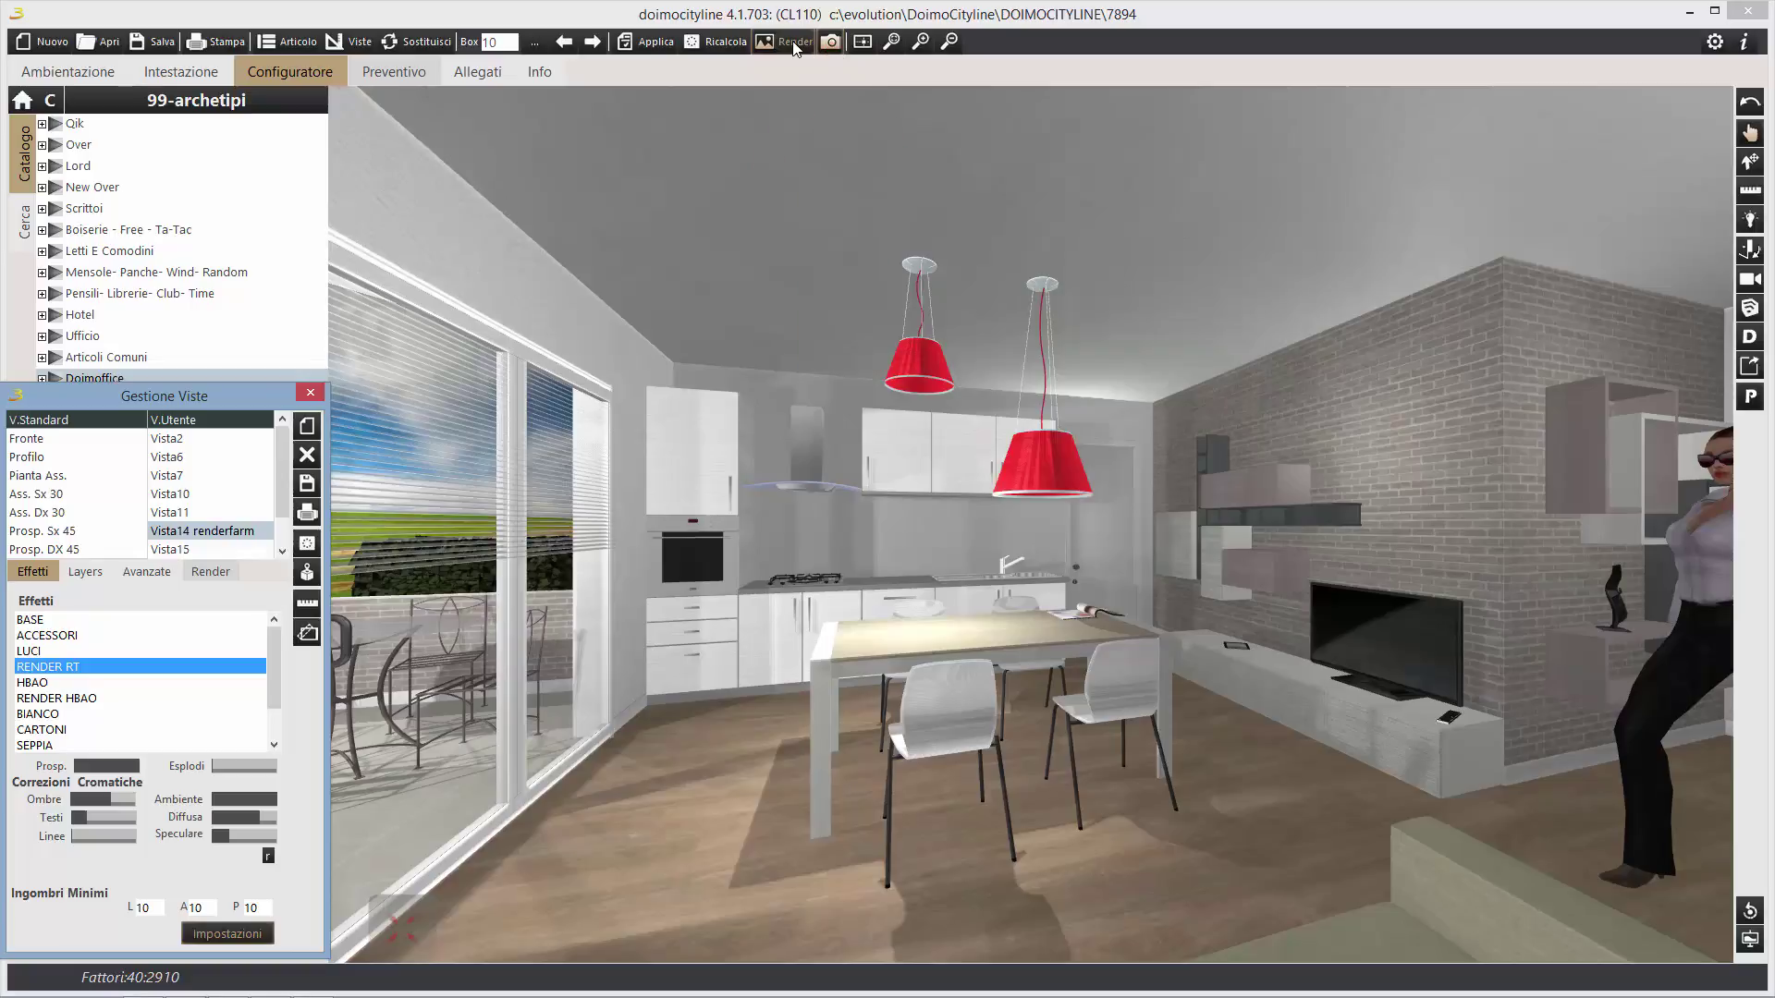
Open the RenderFarm send options for the current view and estimate the points needed at BASE quality.
{"action": "left_click", "coordinate": [792, 43]}
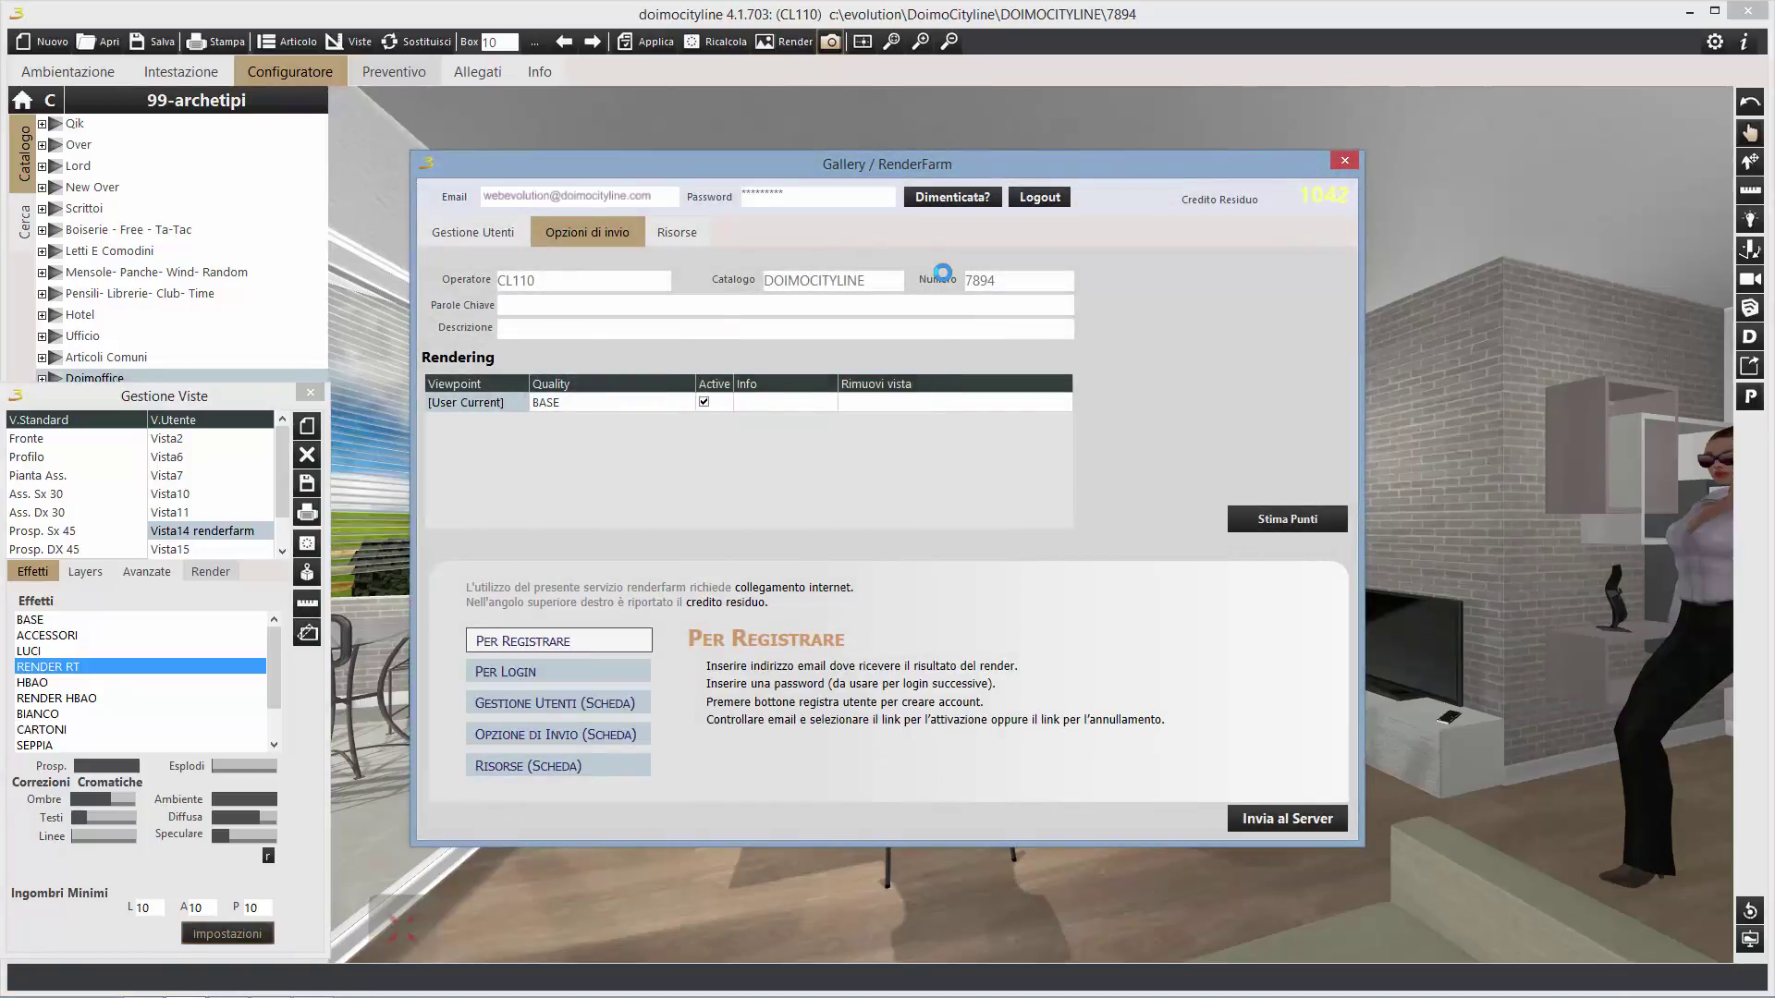
{"action": "left_click", "coordinate": [687, 408]}
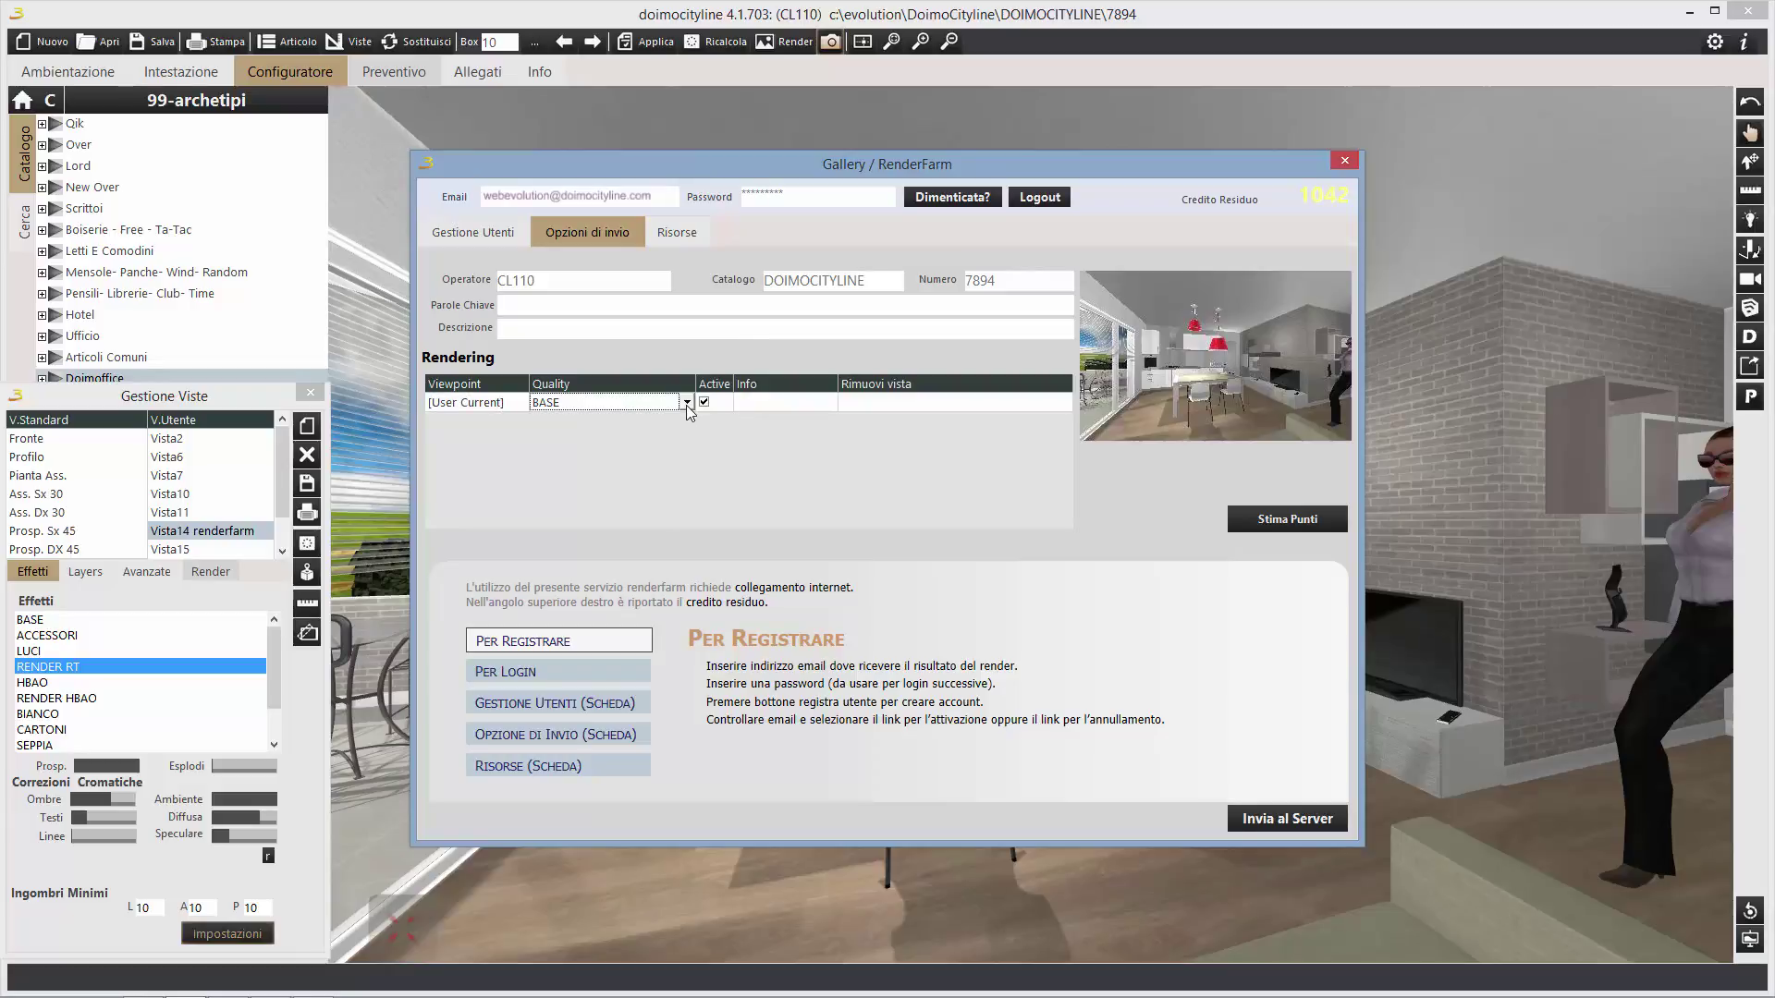
{"action": "left_click", "coordinate": [1258, 529]}
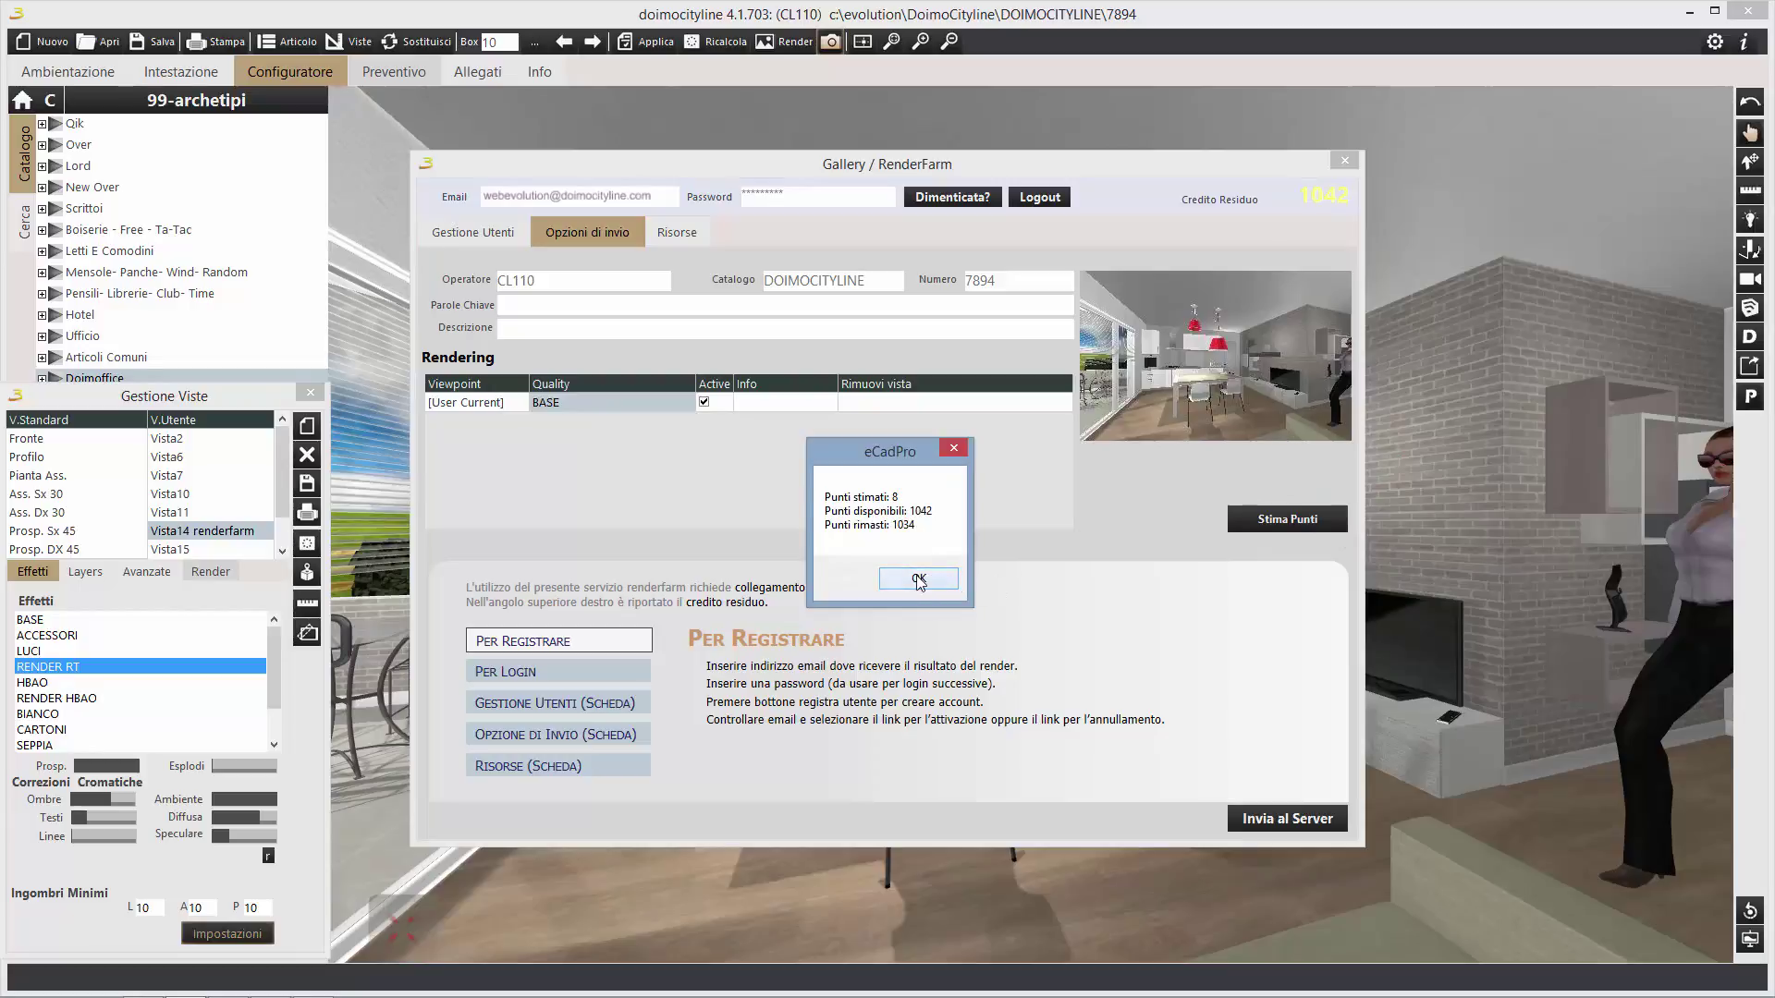
{"action": "left_click", "coordinate": [928, 579]}
Set the current view's rendering quality to HIGH, estimate its points and send it to the server.
{"action": "left_click", "coordinate": [685, 405]}
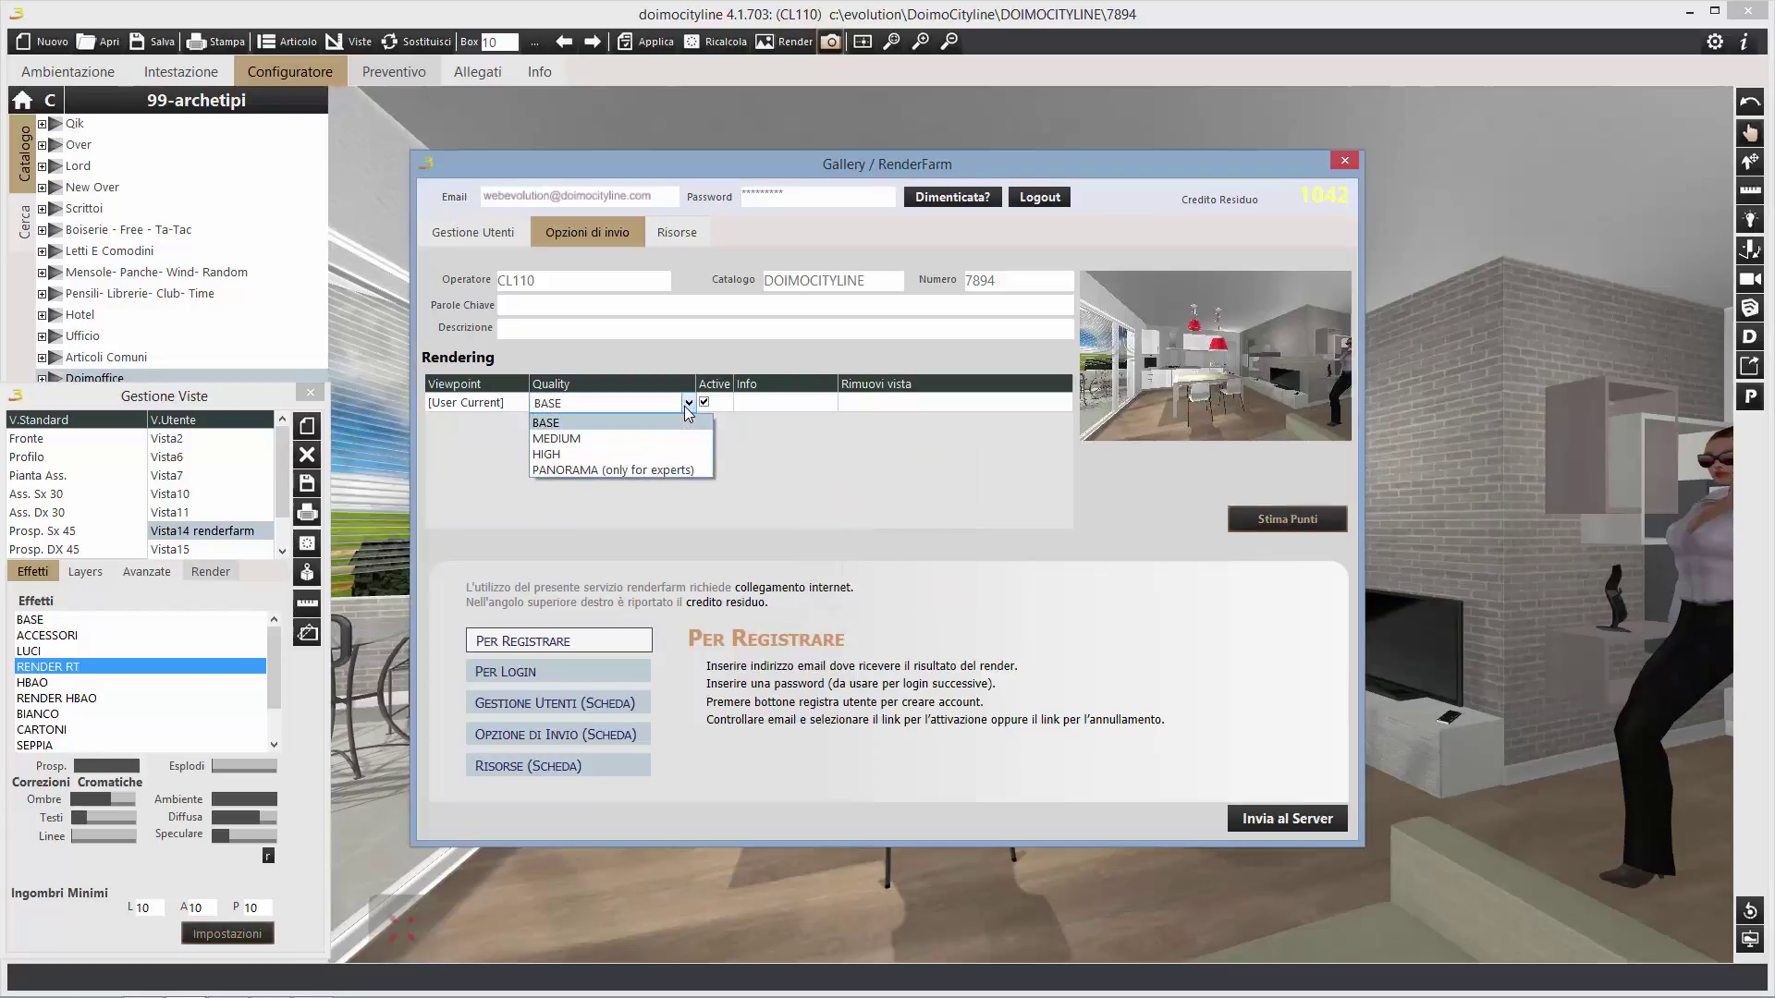
{"action": "left_click", "coordinate": [606, 455]}
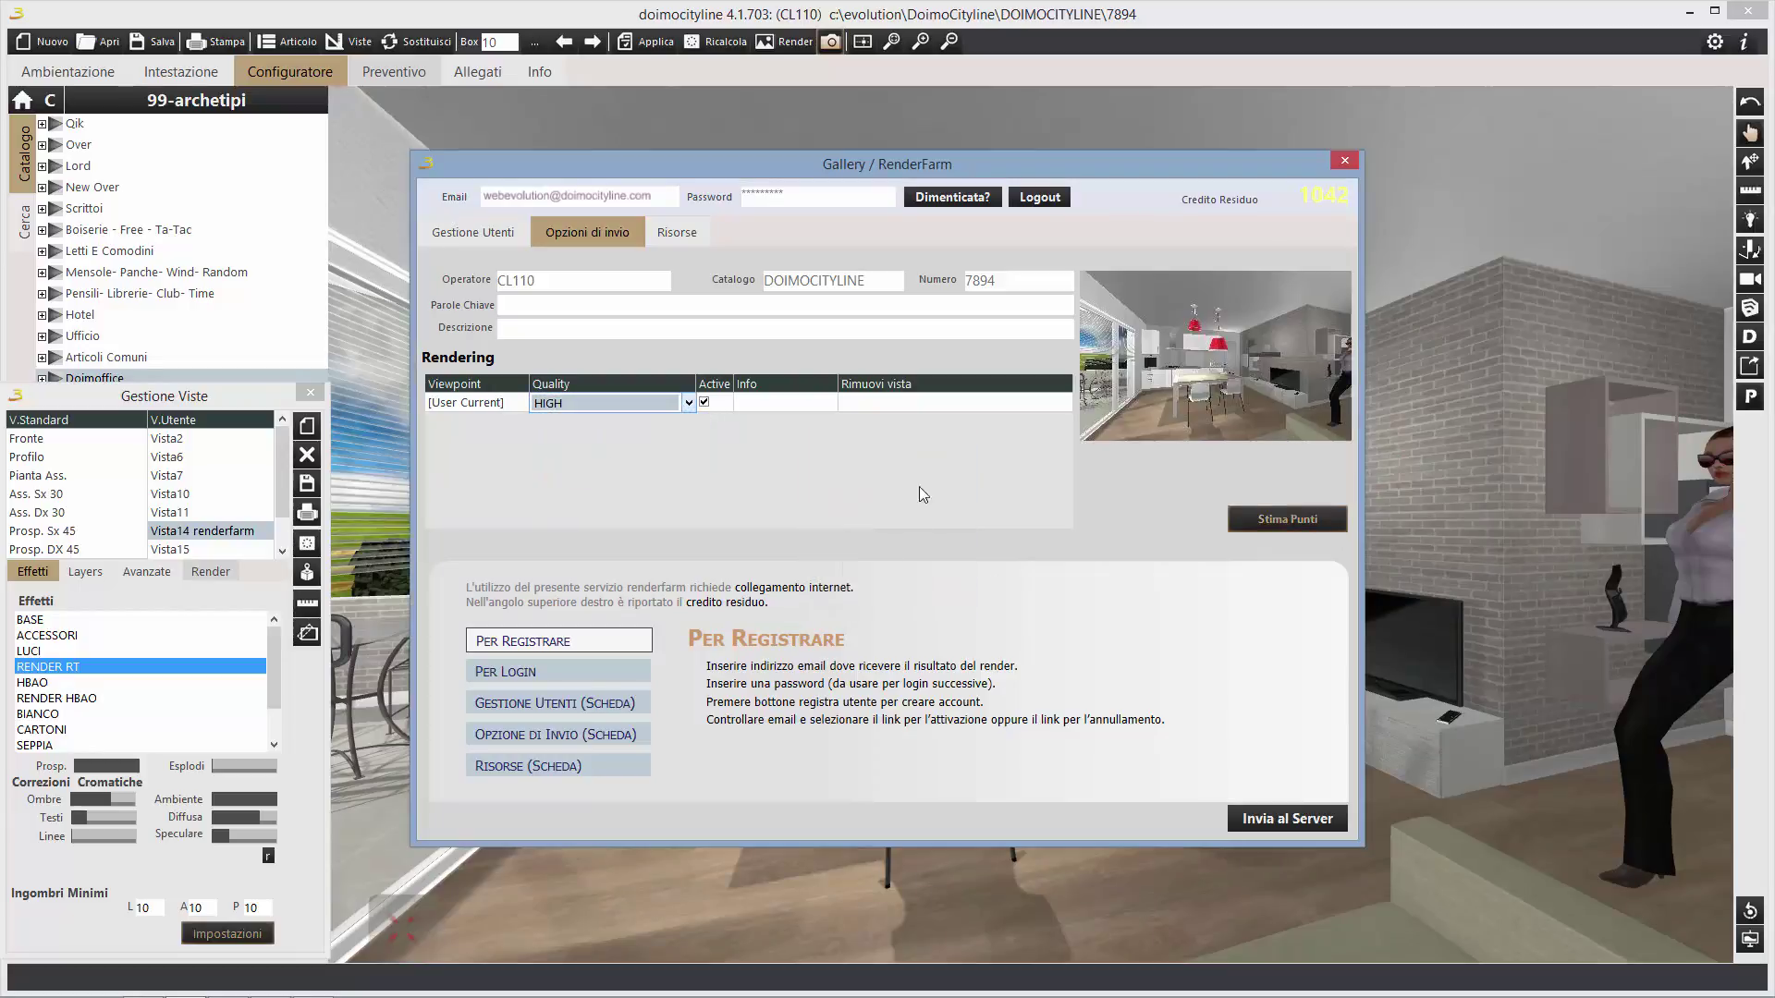
{"action": "left_click", "coordinate": [1262, 523]}
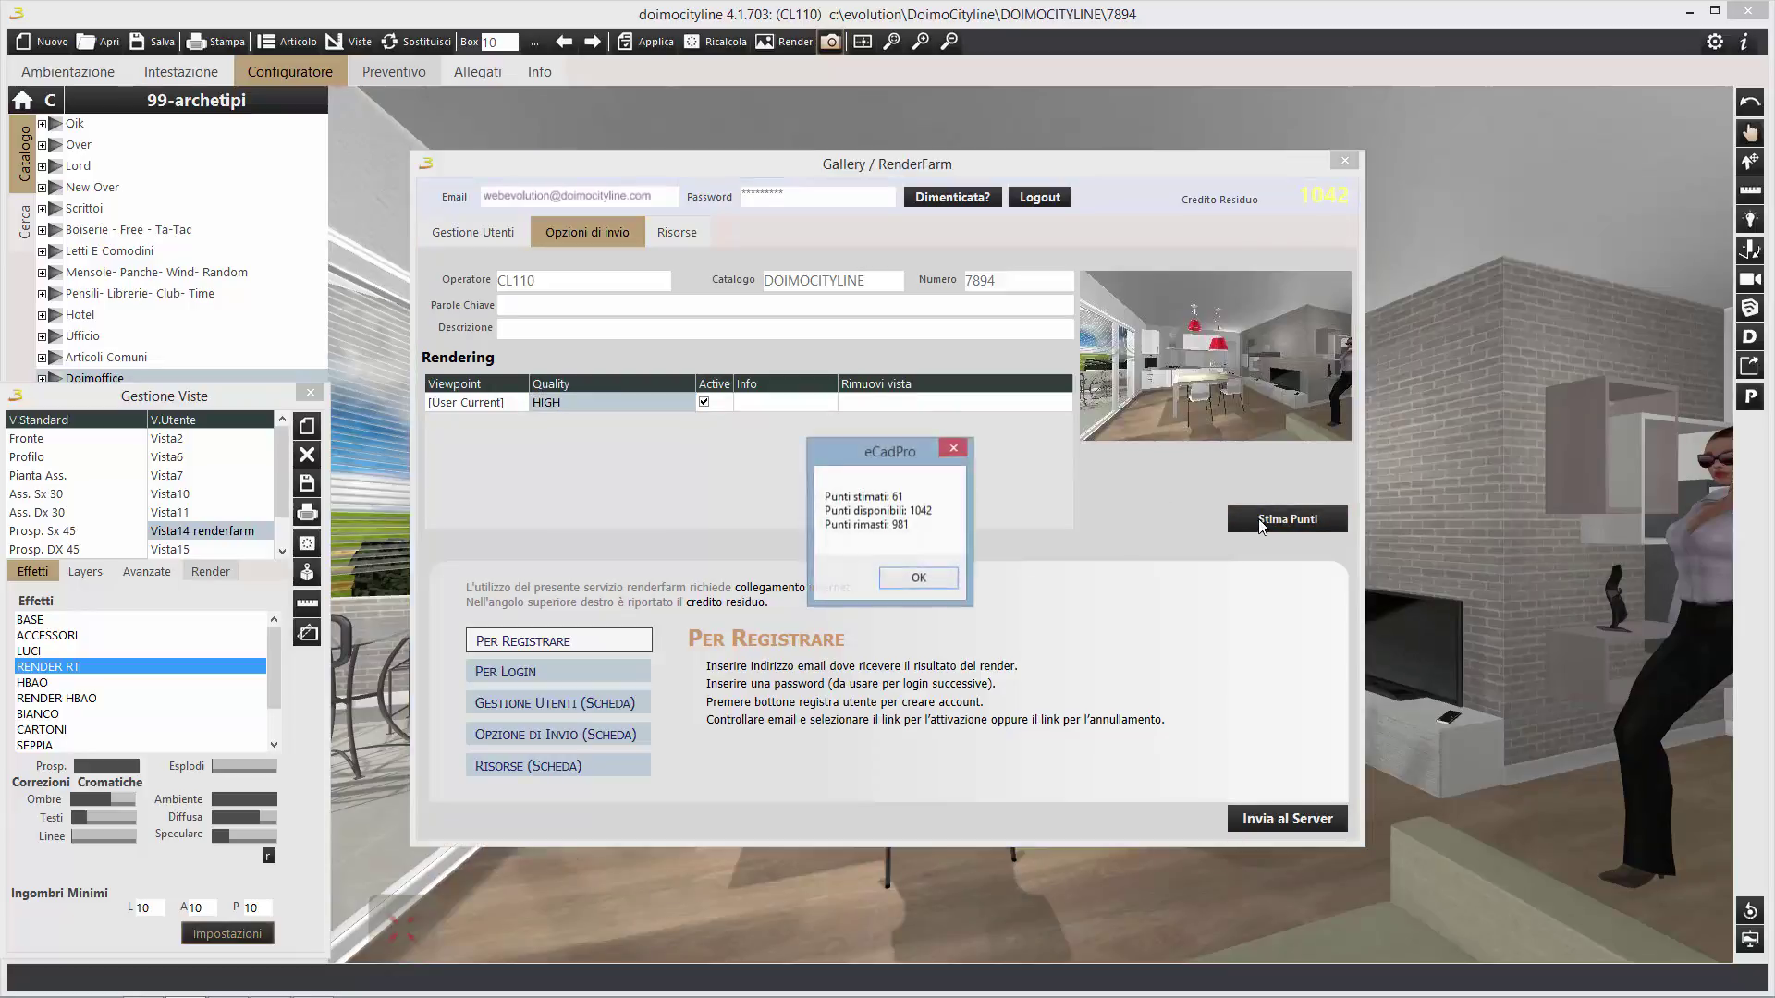
{"action": "left_click", "coordinate": [936, 580]}
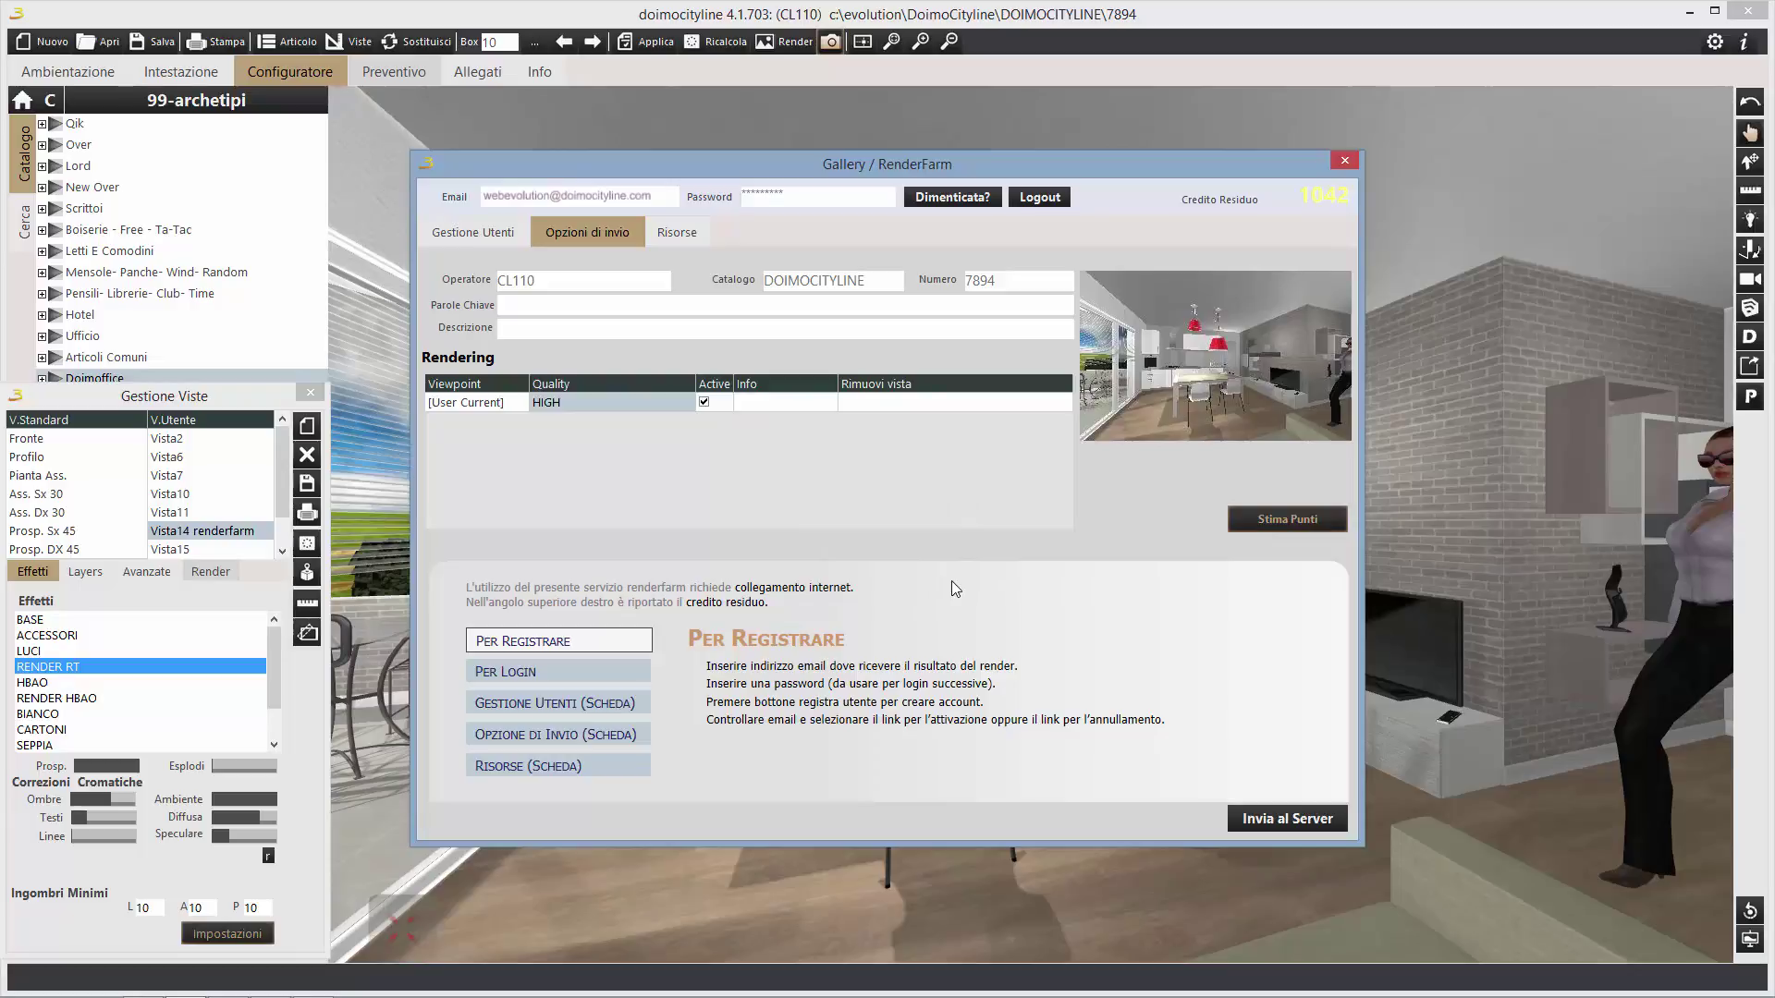
{"action": "left_click", "coordinate": [1270, 823]}
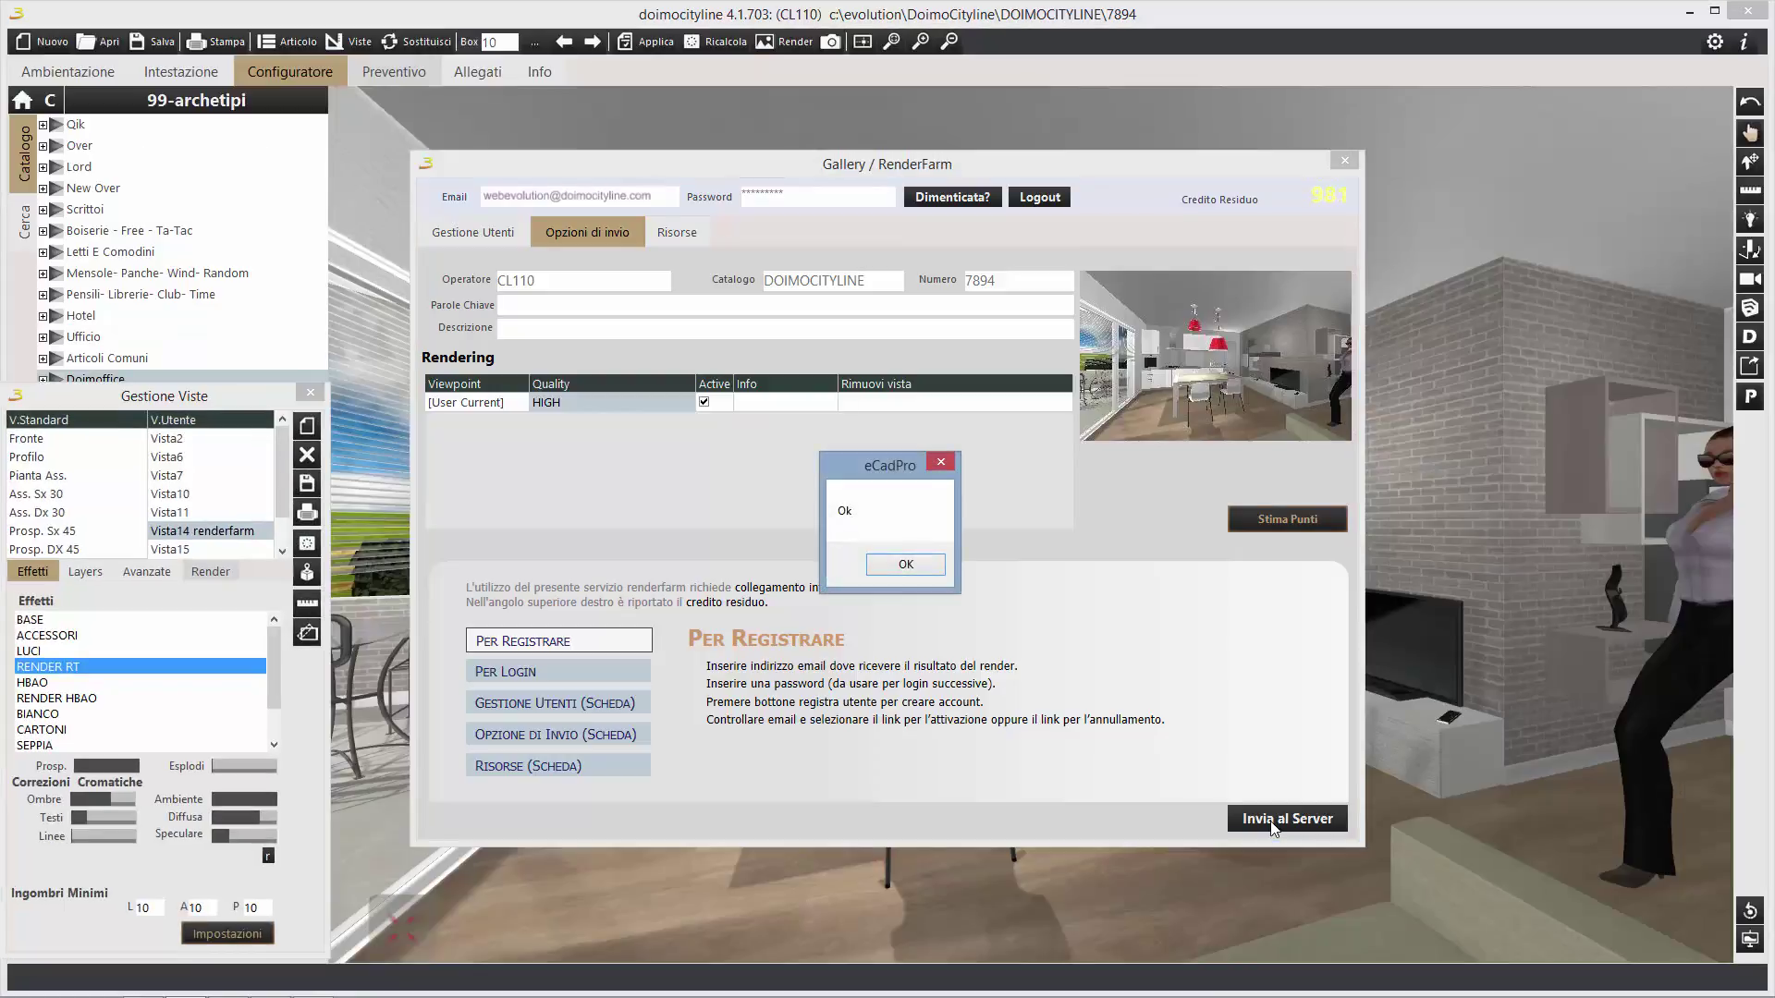
{"action": "left_click", "coordinate": [896, 563]}
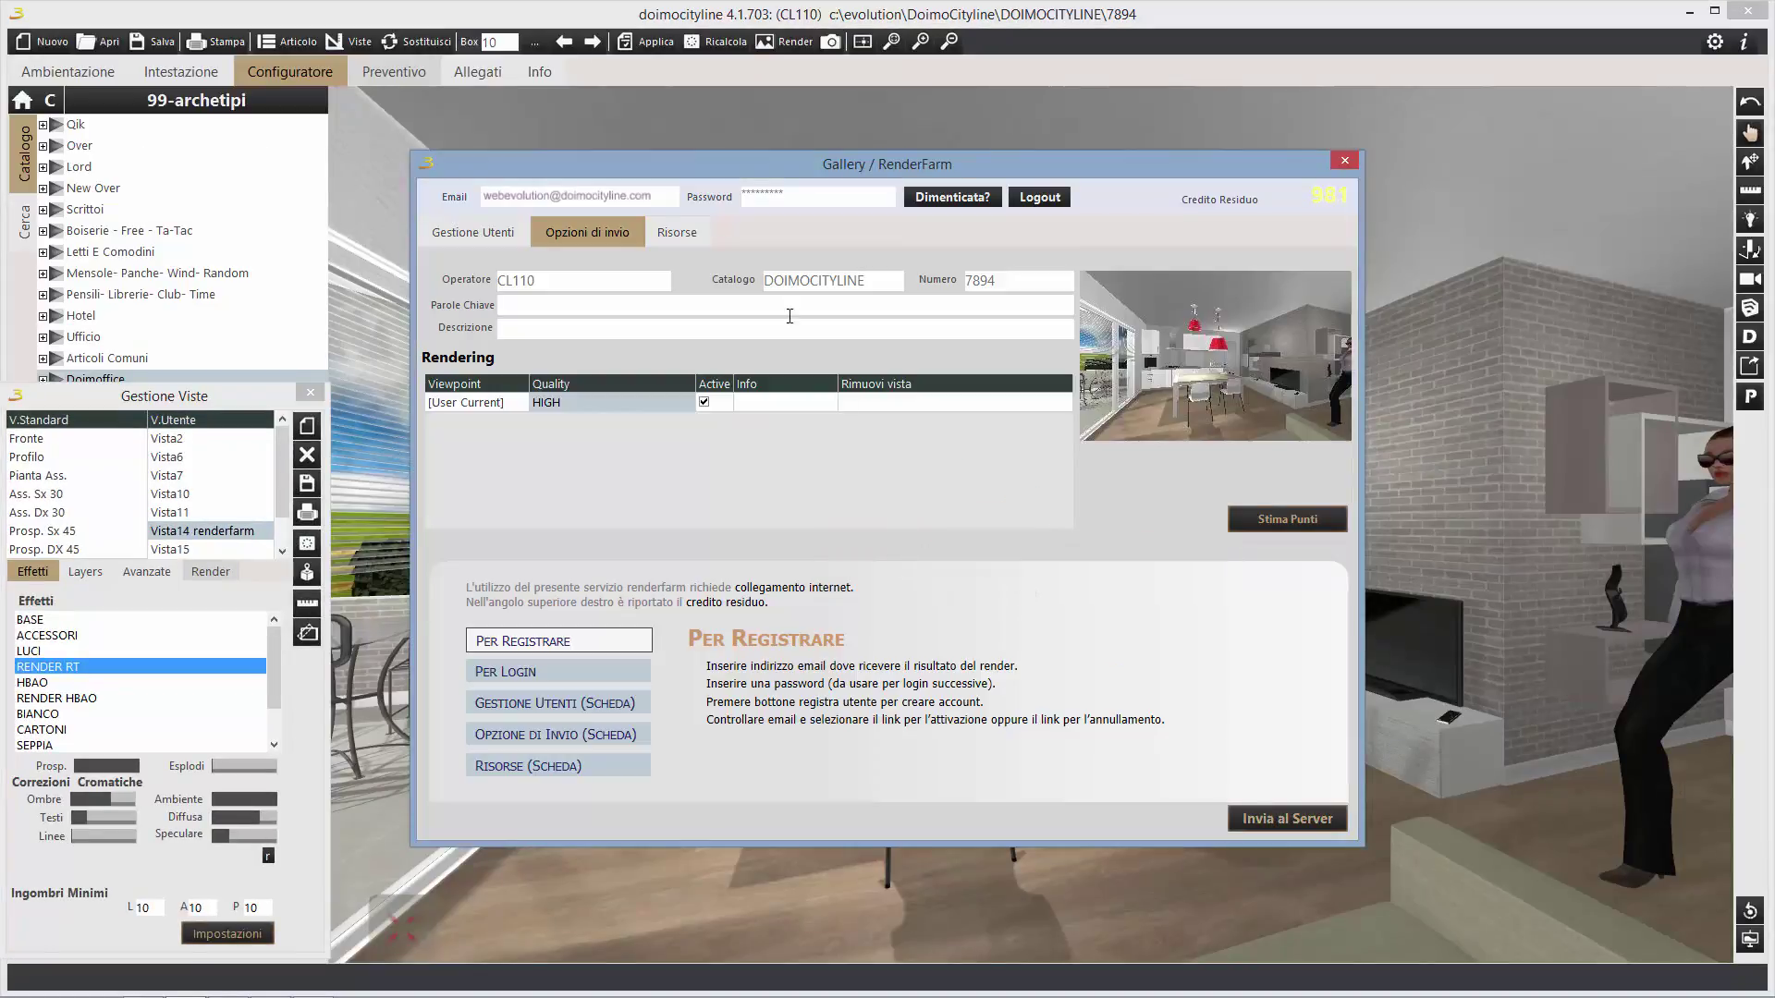
List the RenderFarm resources filtered to month 3 - Marzo, year 2015 and type 0 - Tutti.
{"action": "left_click", "coordinate": [677, 232]}
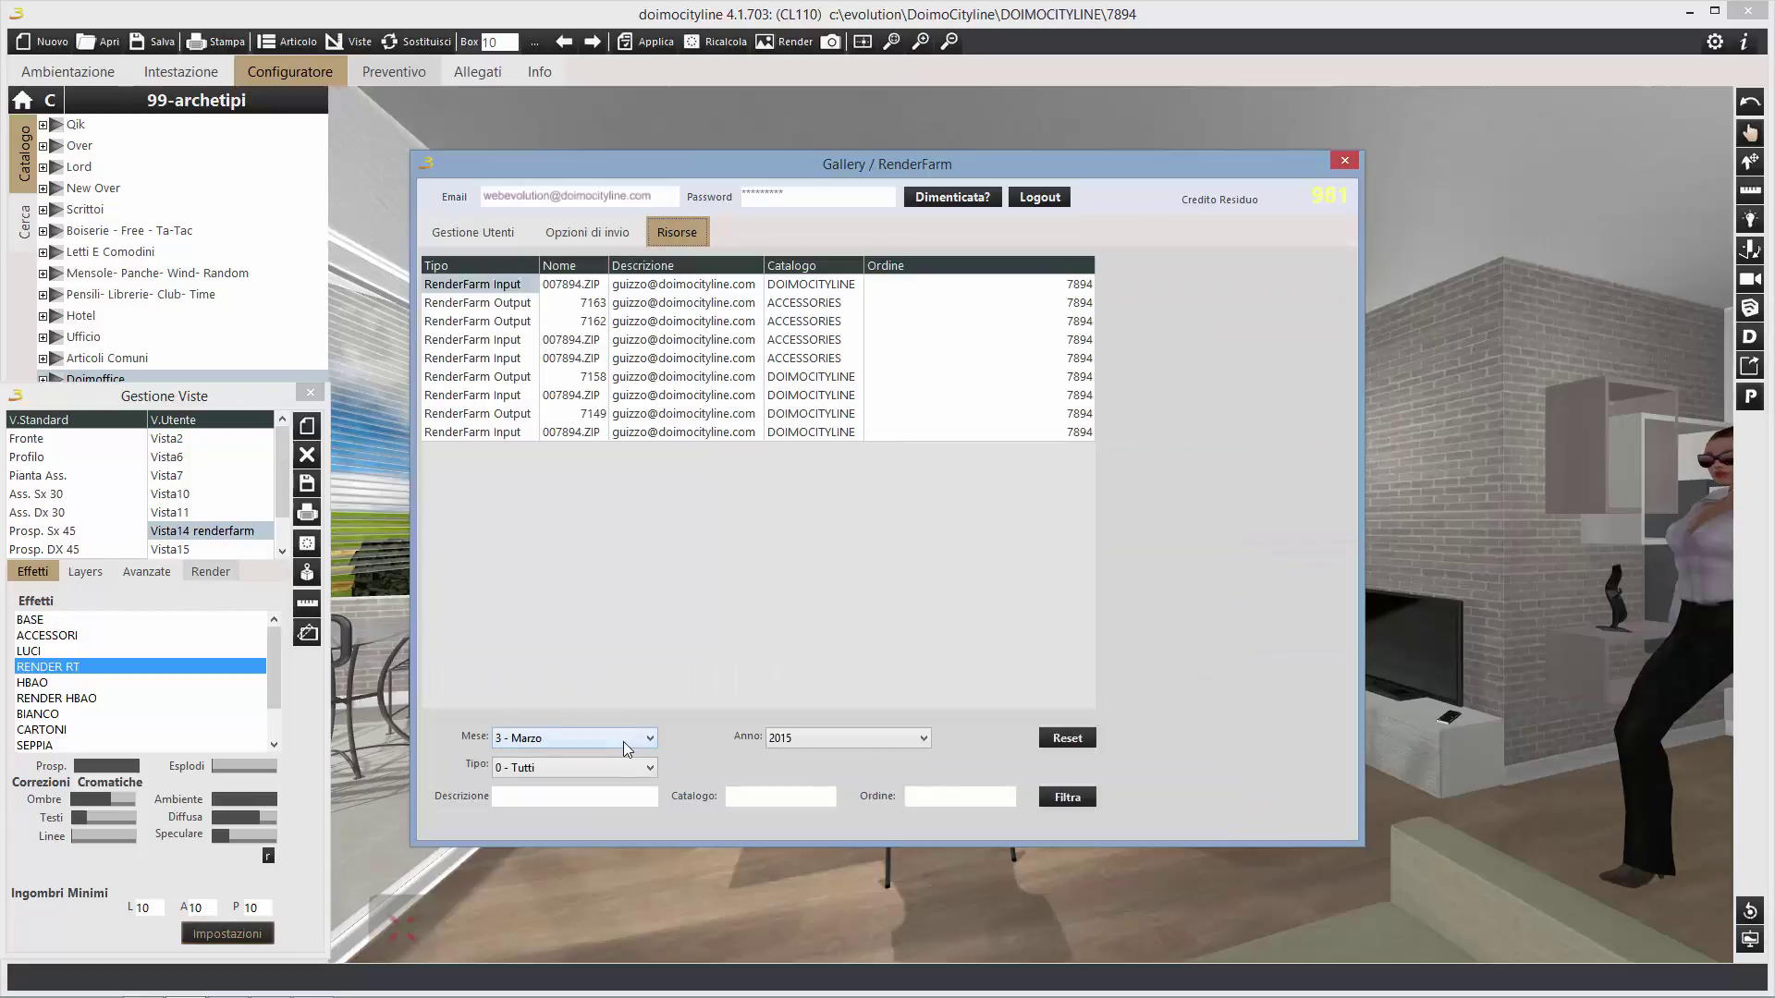
{"action": "left_click", "coordinate": [623, 741]}
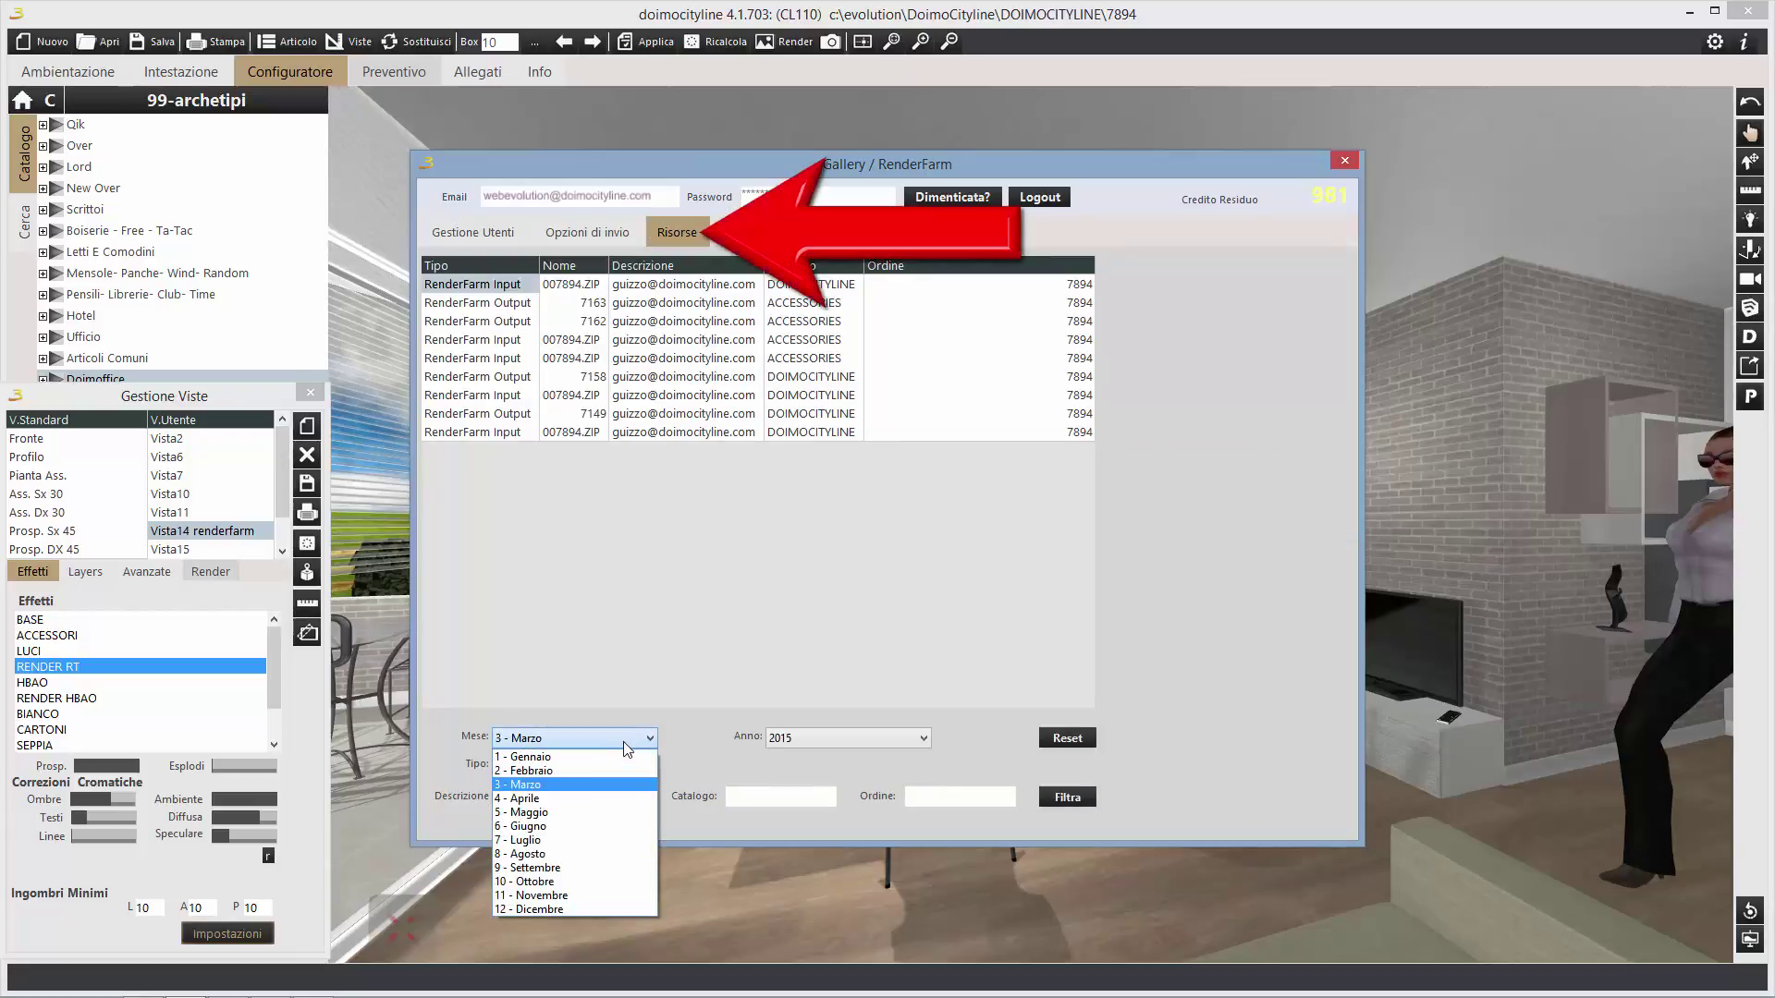
{"action": "left_click", "coordinate": [552, 785]}
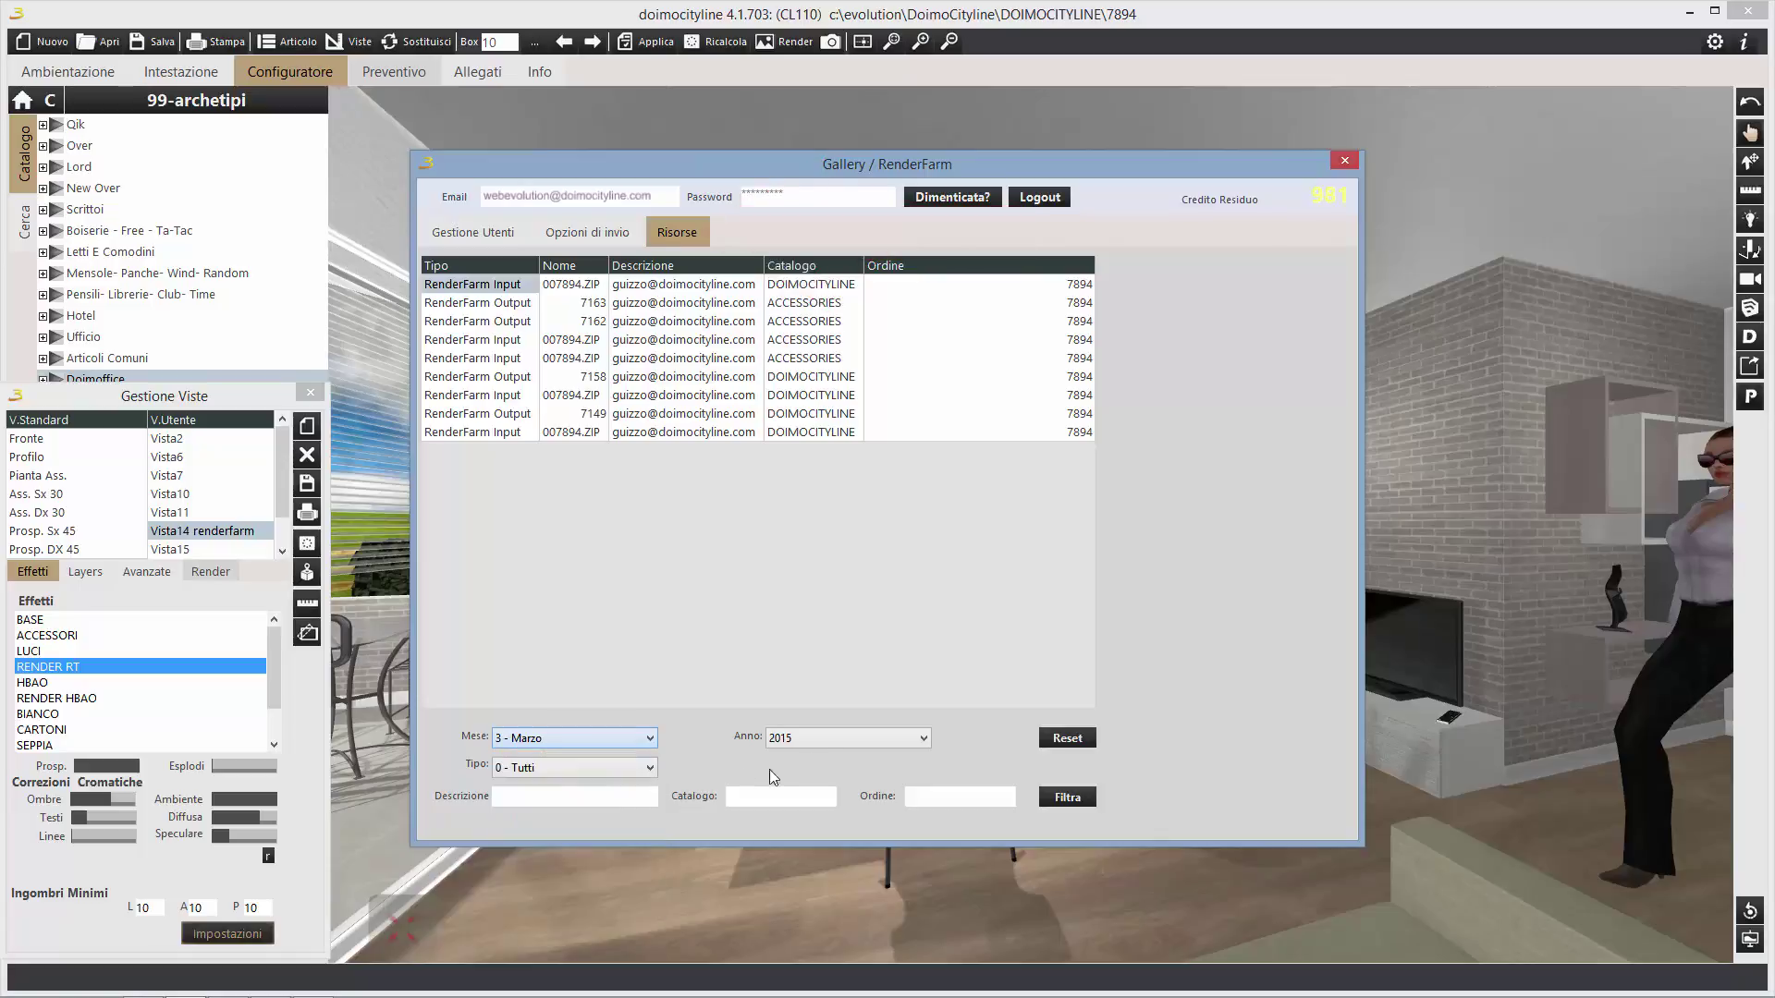
{"action": "left_click", "coordinate": [623, 768]}
{"action": "left_click", "coordinate": [624, 768]}
{"action": "double_click", "coordinate": [807, 734]}
{"action": "left_click", "coordinate": [1065, 798]}
Open the finished image of RenderFarm Output 7149 in the browser, view it and close it.
{"action": "left_click", "coordinate": [504, 416]}
{"action": "double_click", "coordinate": [504, 416]}
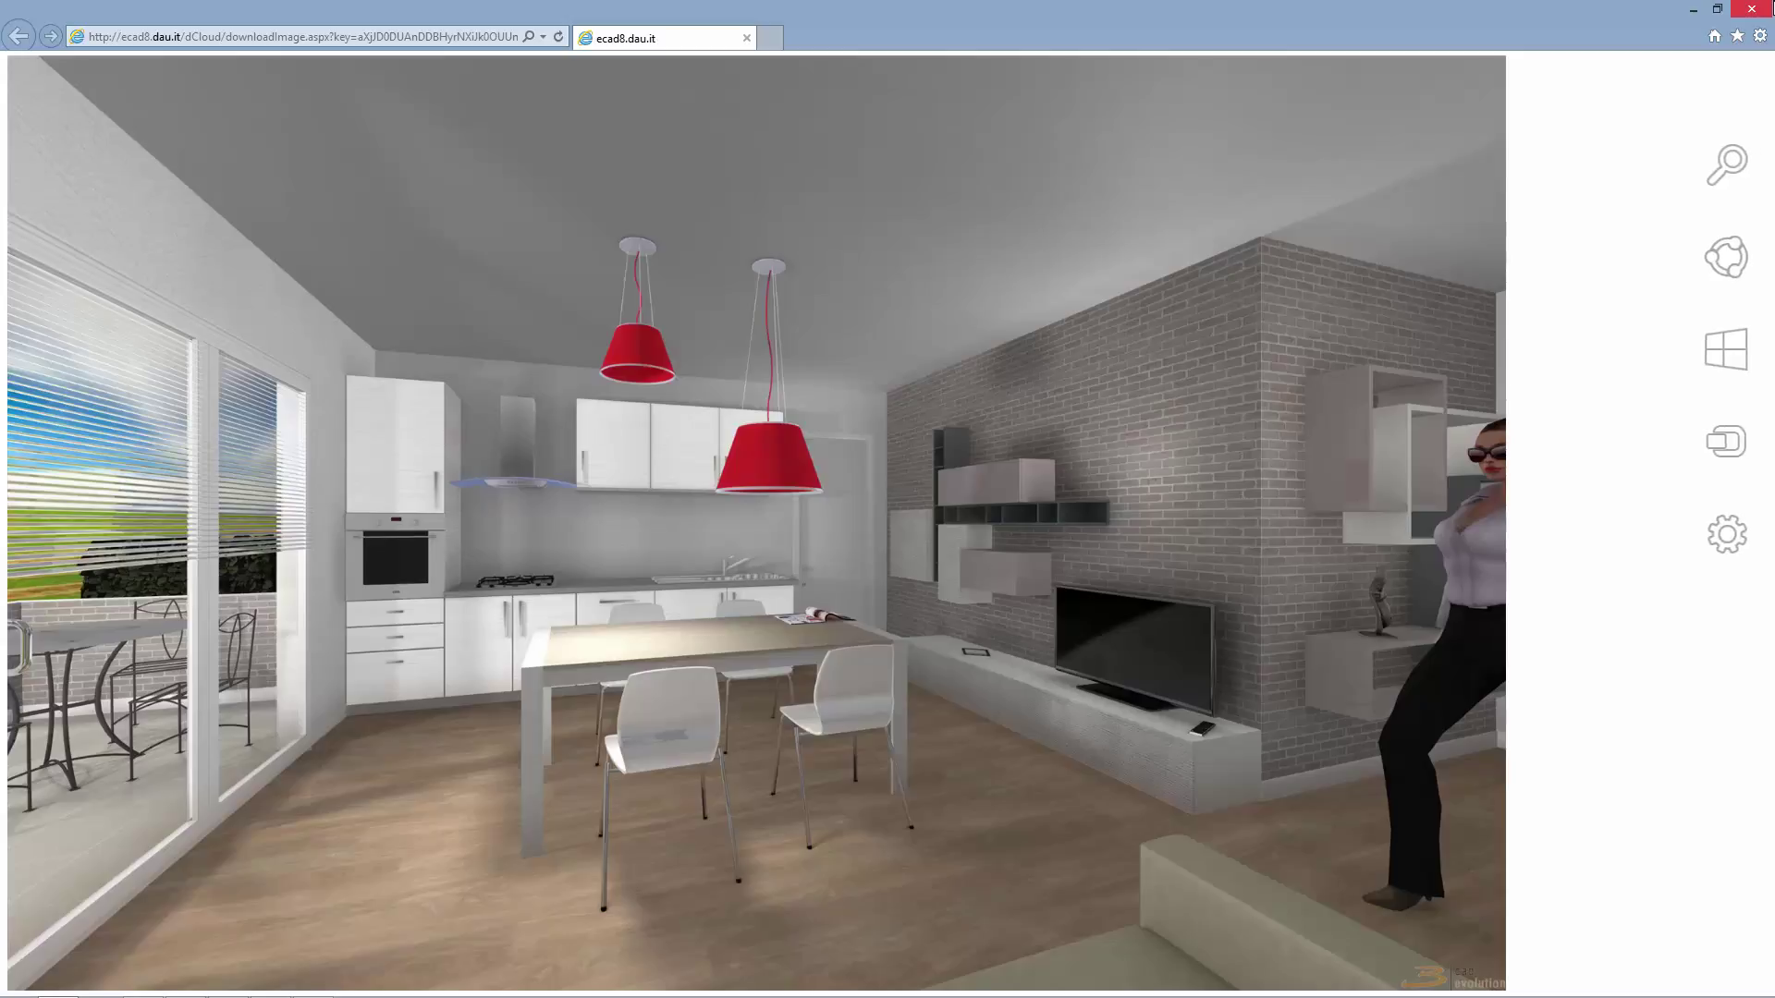
{"action": "left_click", "coordinate": [1751, 9]}
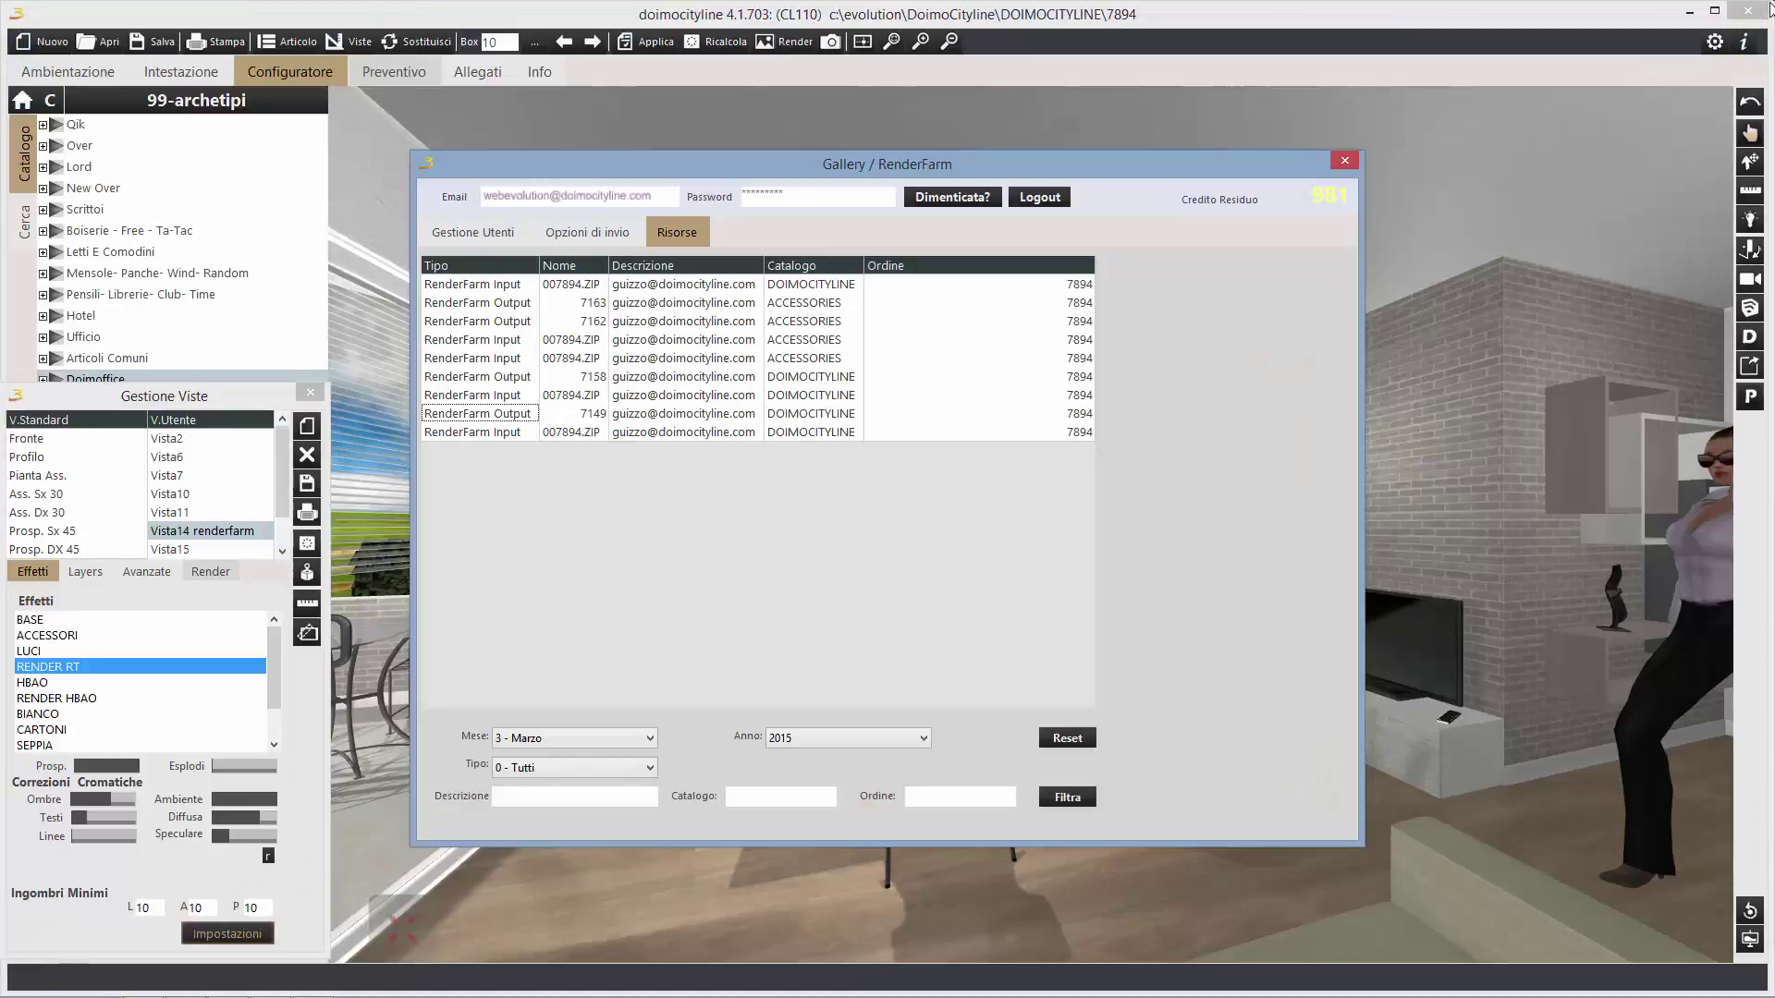
Close the RenderFarm window and store the current kitchen and dining table view as a new user view.
{"action": "left_click", "coordinate": [1345, 162]}
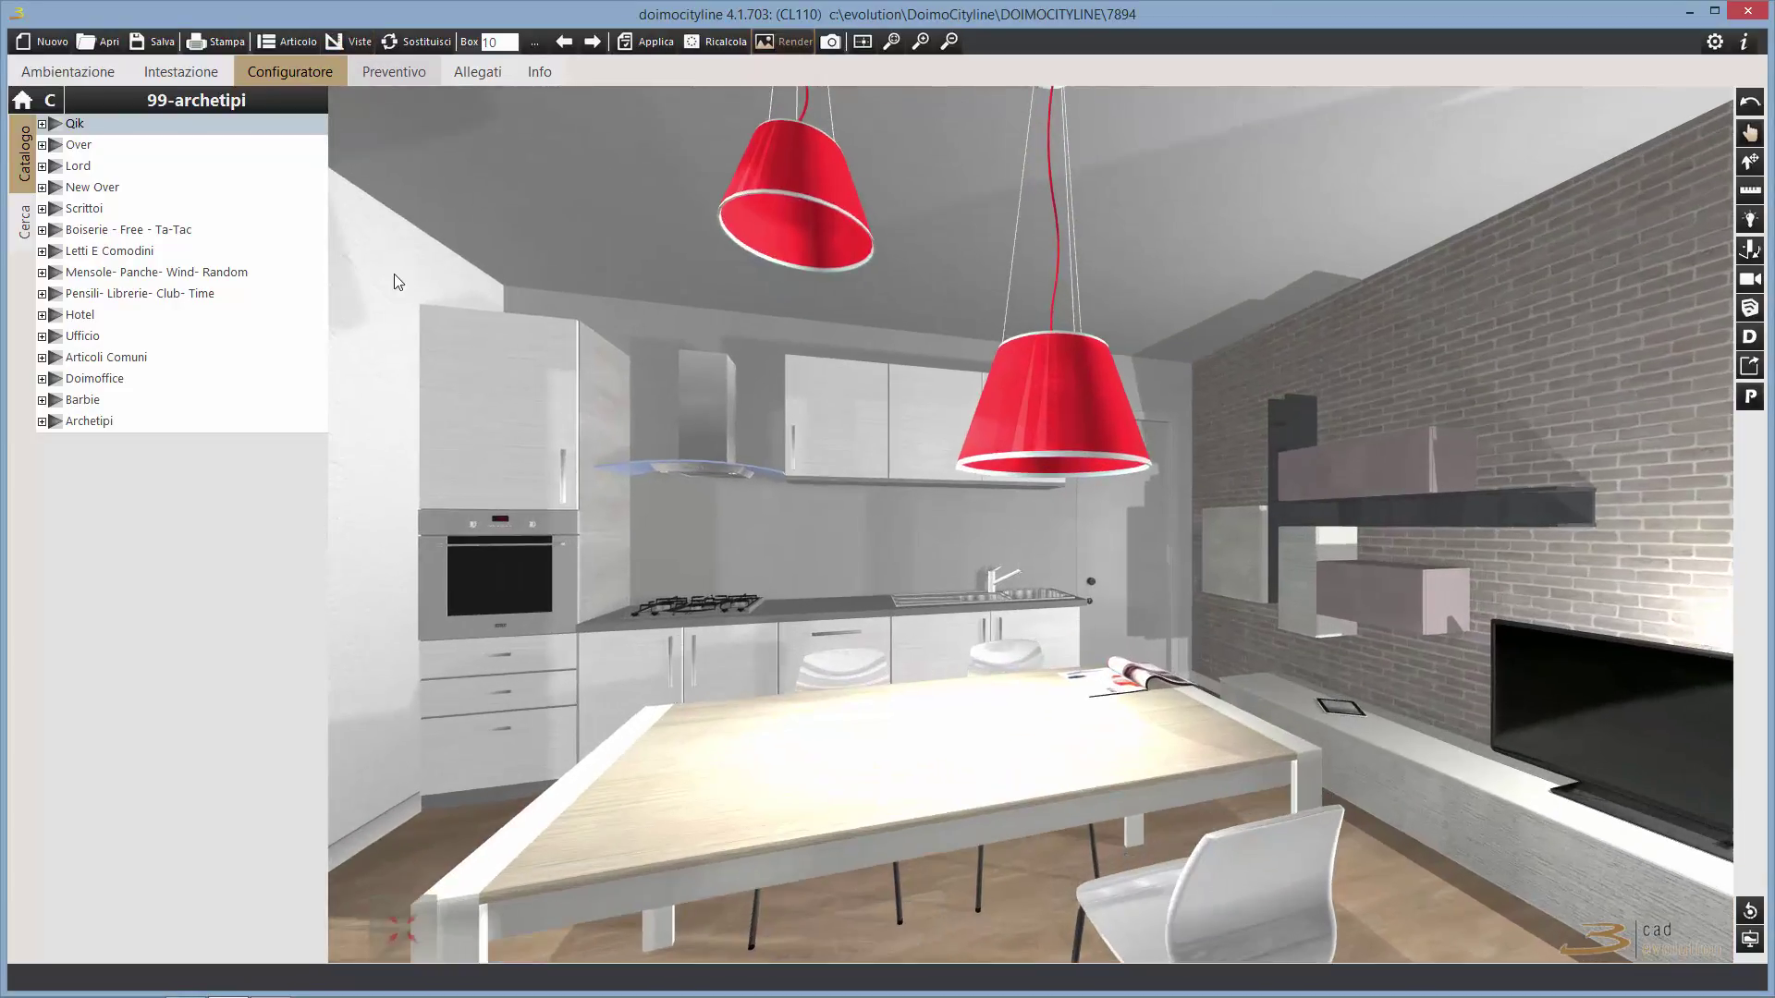
{"action": "left_click", "coordinate": [352, 41]}
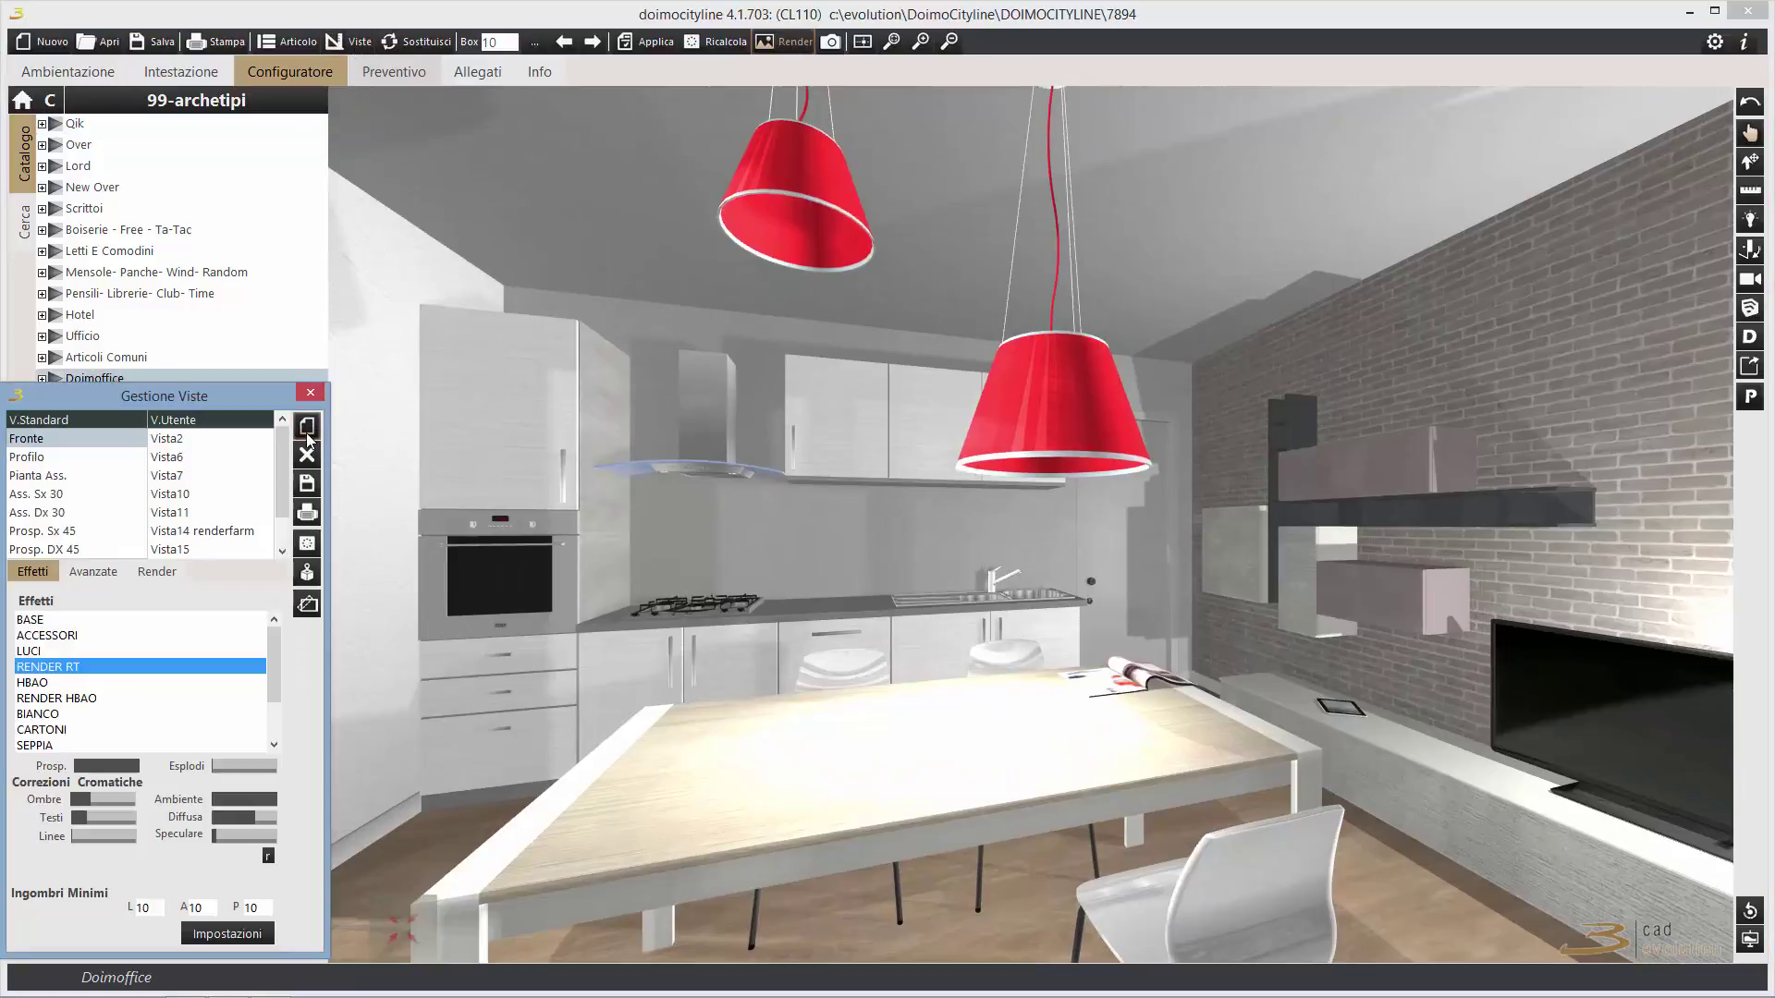
{"action": "left_click", "coordinate": [307, 431]}
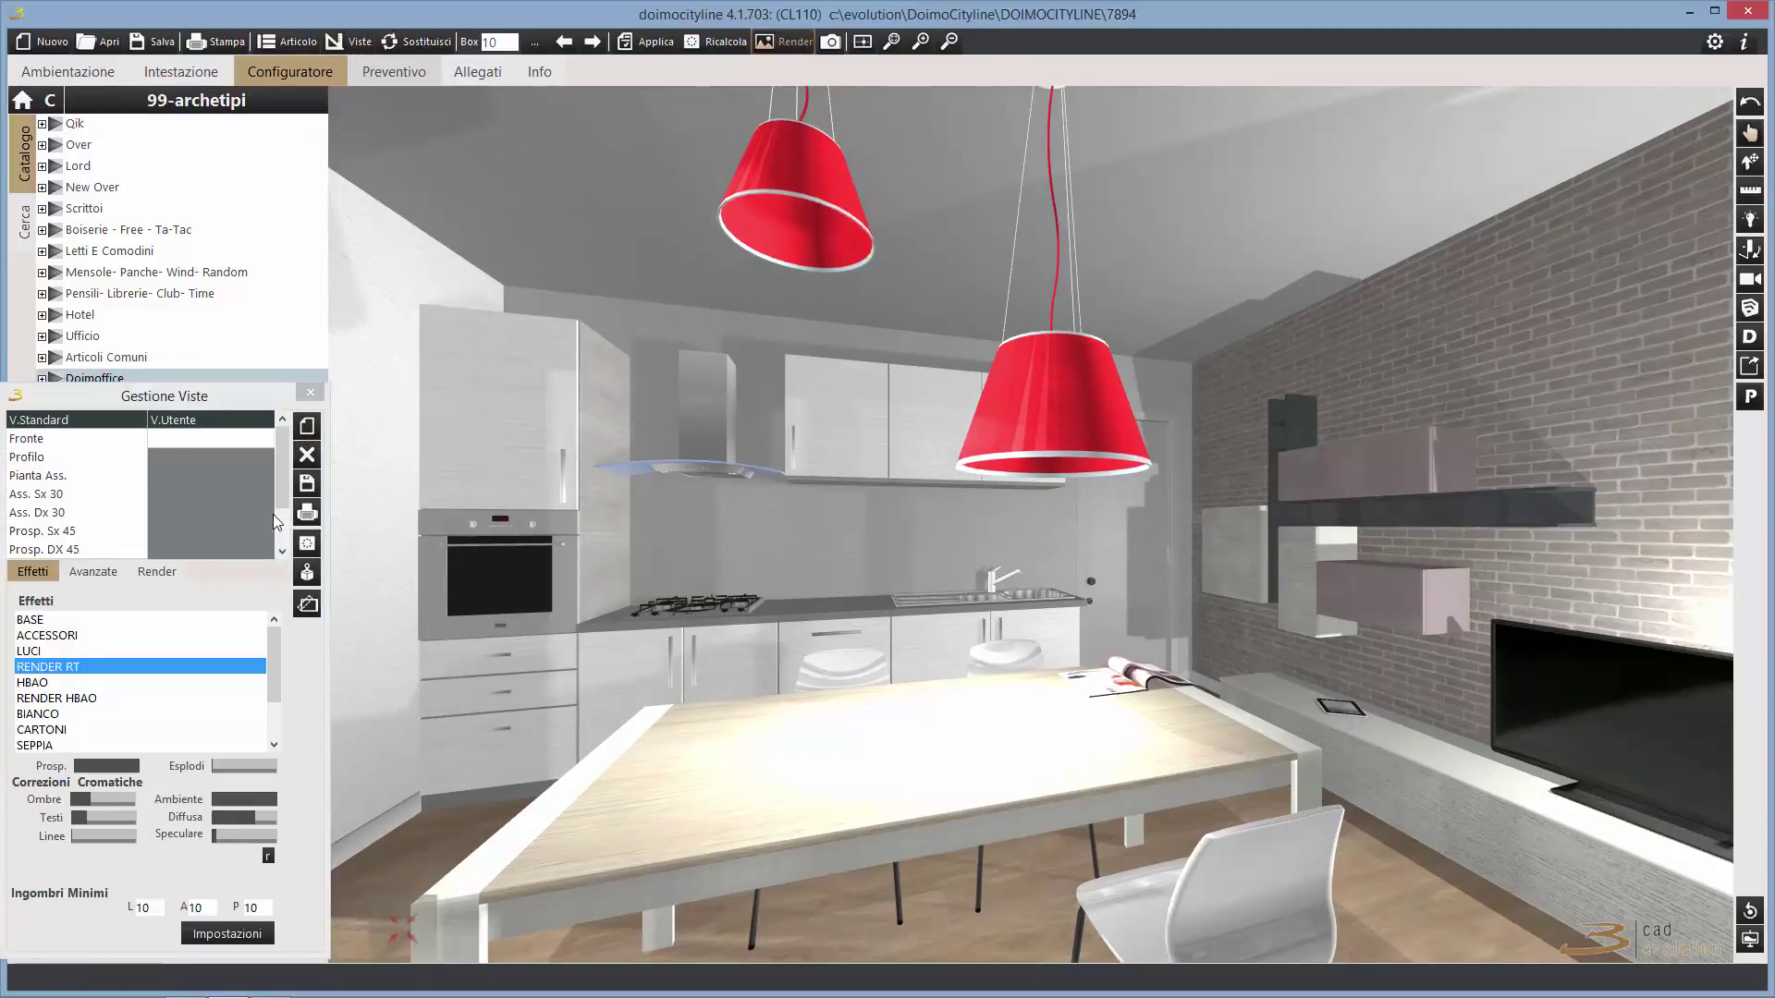
{"action": "left_click", "coordinate": [198, 535]}
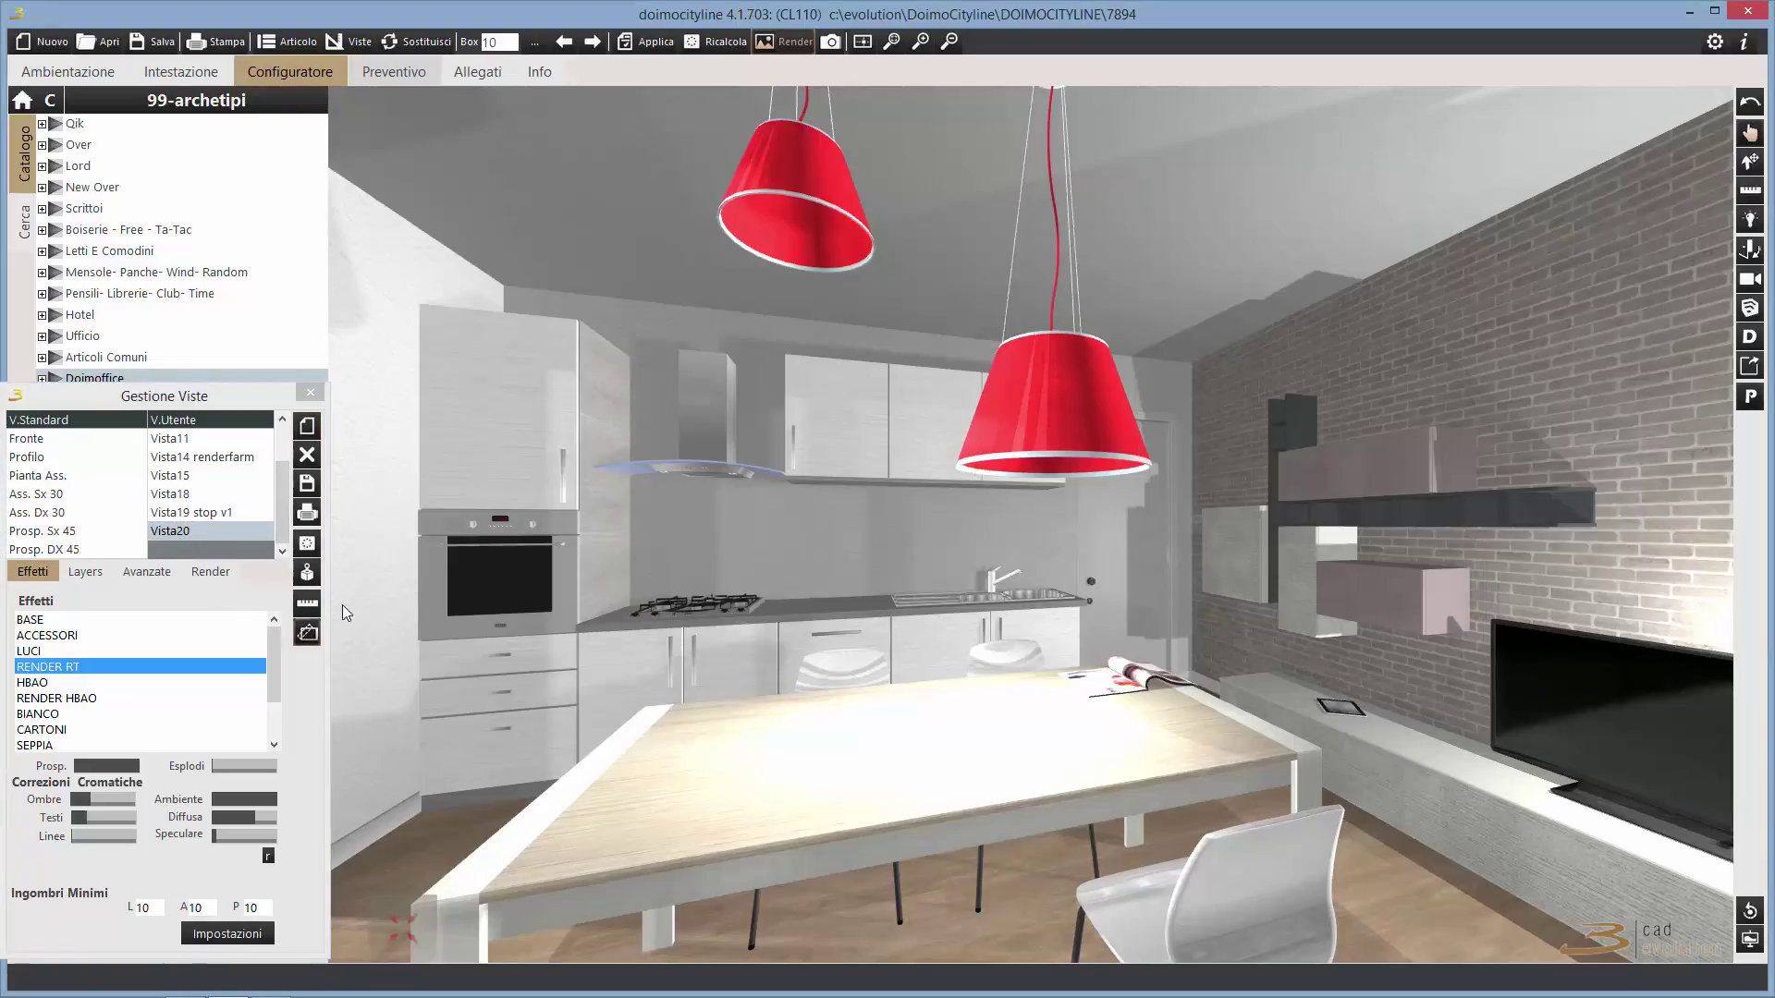
Open the RenderFarm send options for the new kitchen view and set its quality to PANORAMA (only for experts).
{"action": "left_click", "coordinate": [783, 42]}
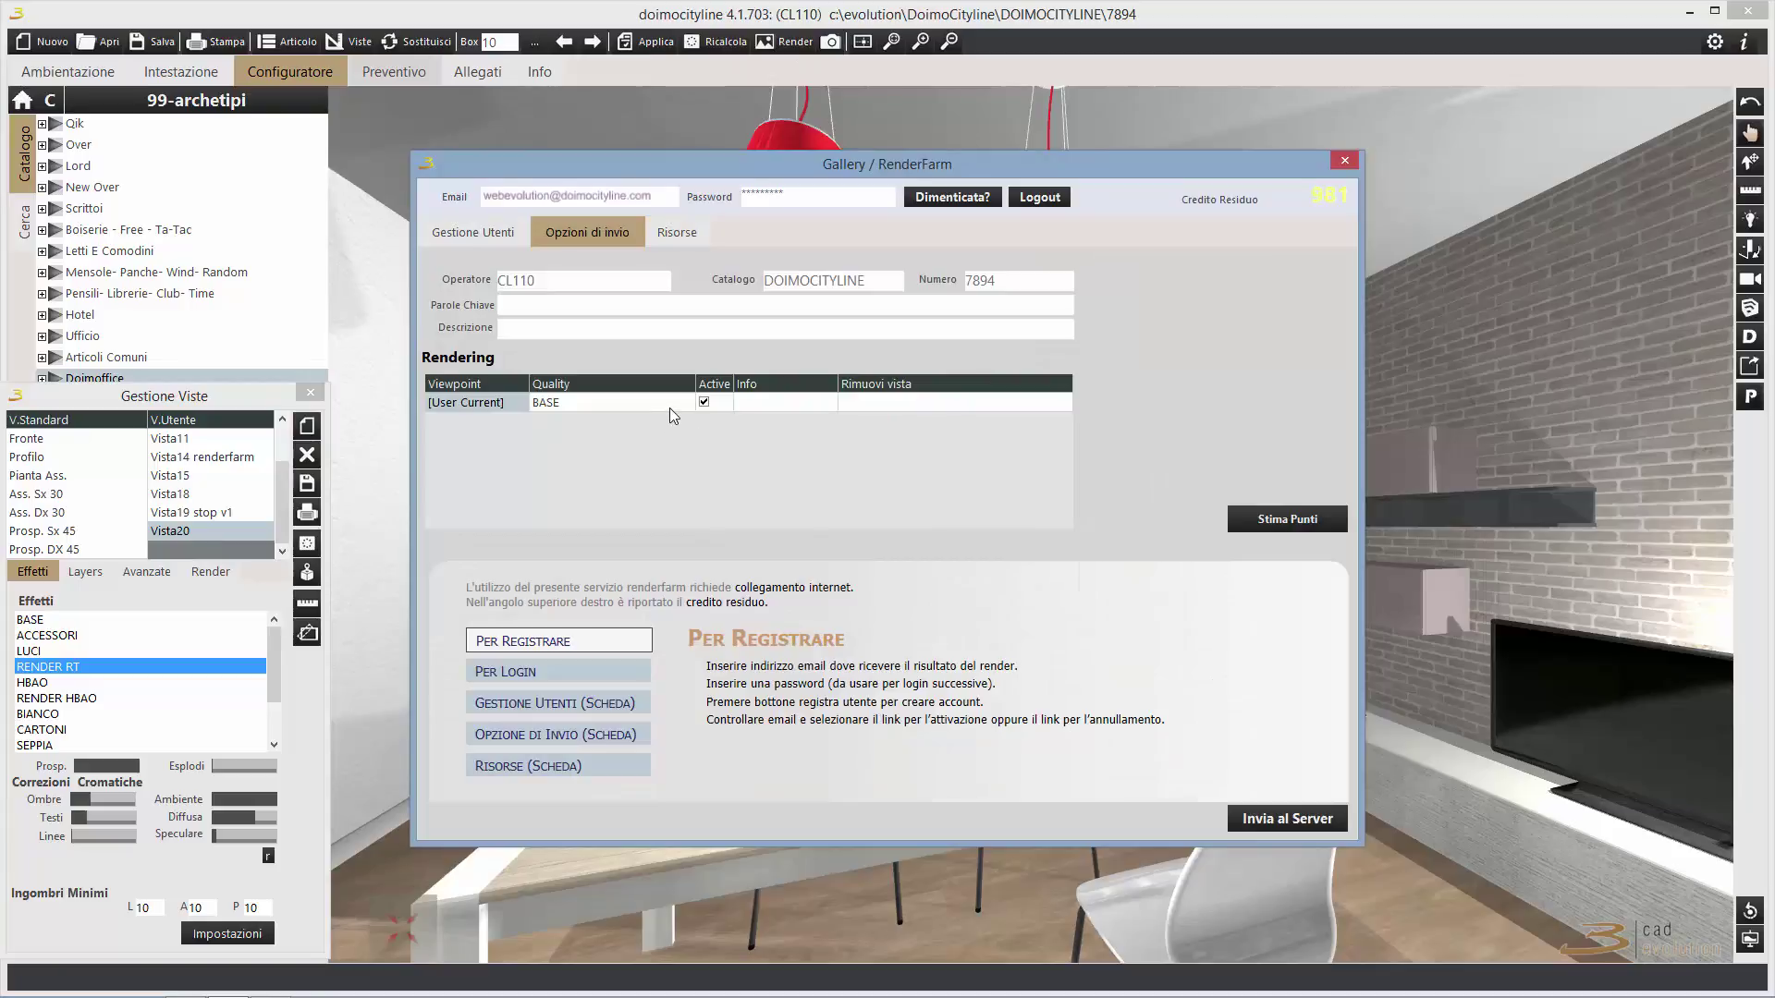
{"action": "left_click", "coordinate": [669, 408]}
{"action": "left_click", "coordinate": [688, 403]}
{"action": "left_click", "coordinate": [639, 470]}
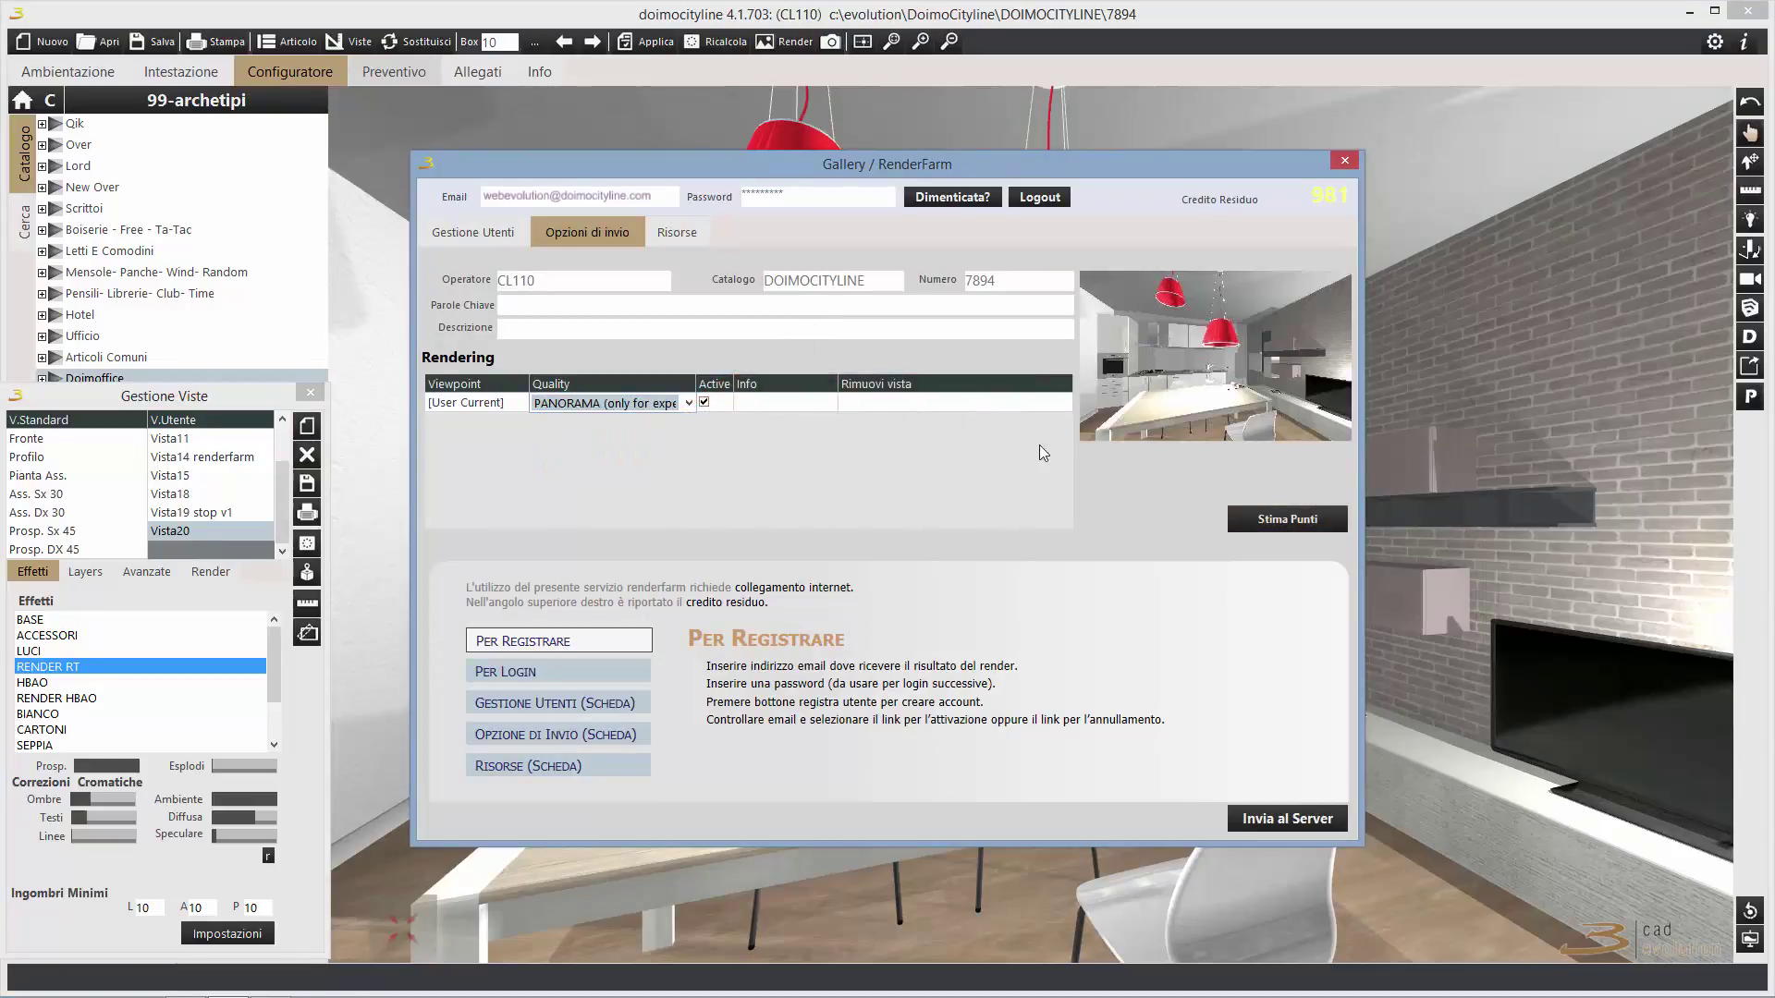
Estimate the points needed for the panorama rendering and send it to the server.
{"action": "left_click", "coordinate": [1273, 524]}
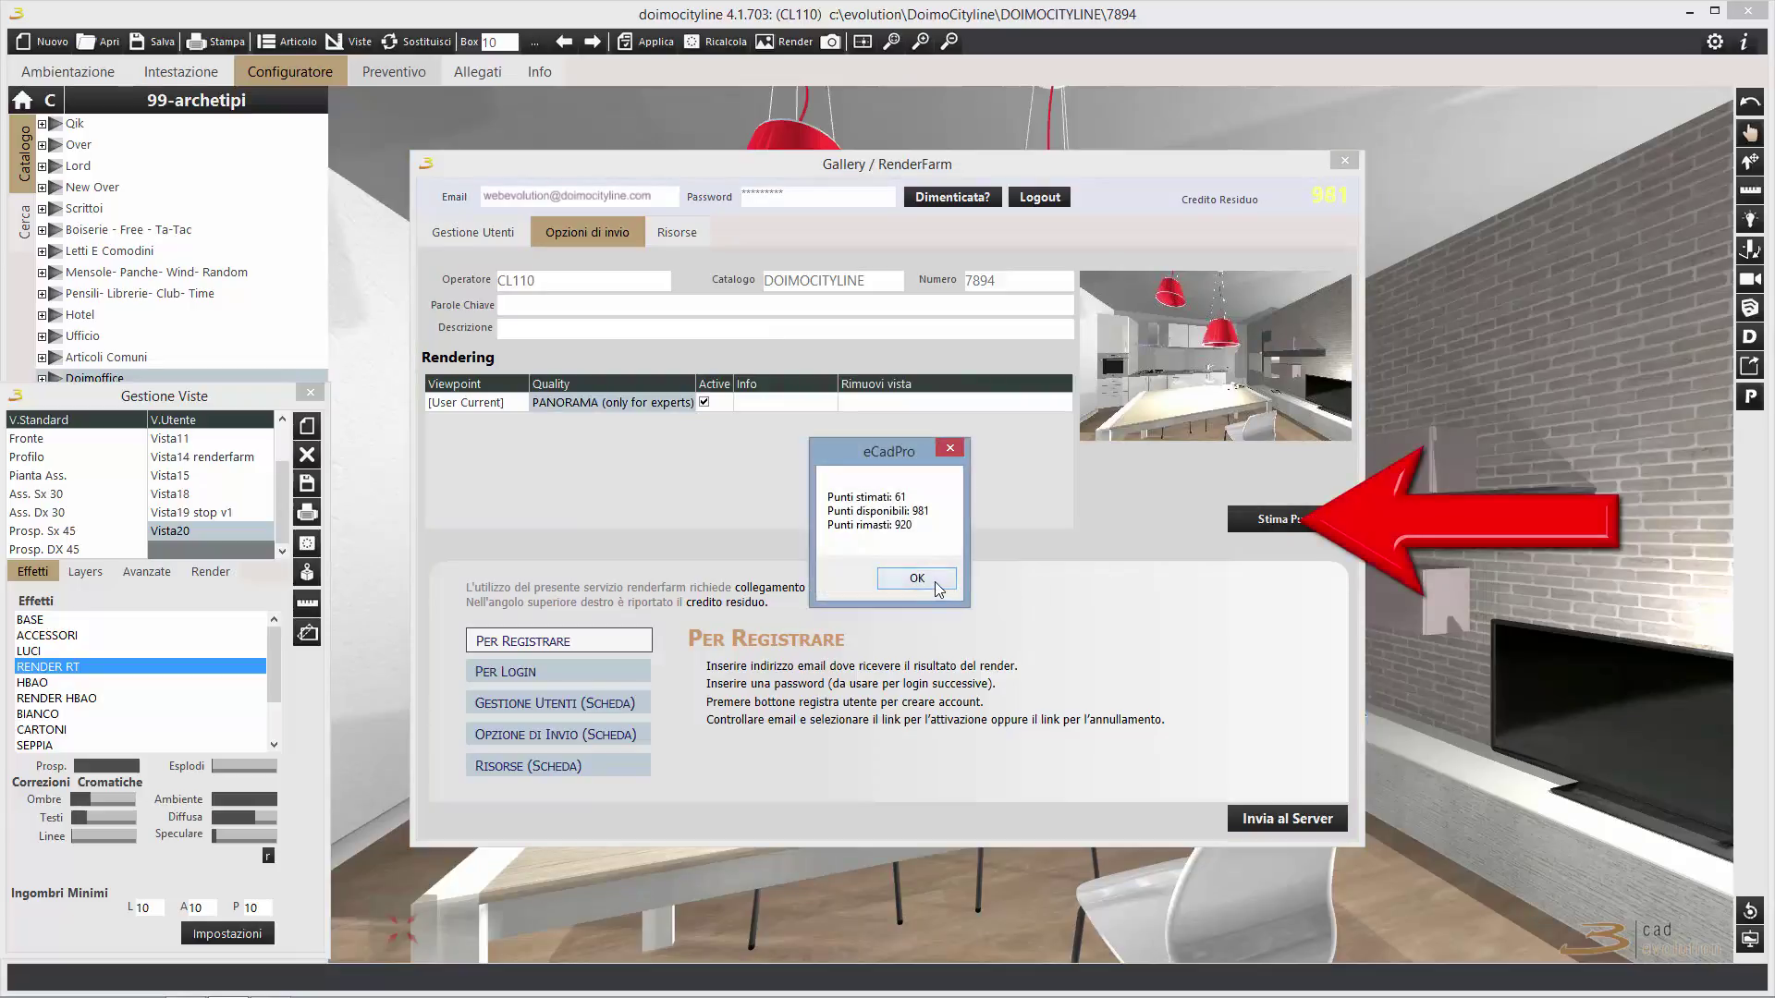
{"action": "left_click", "coordinate": [917, 579]}
{"action": "left_click", "coordinate": [1271, 821]}
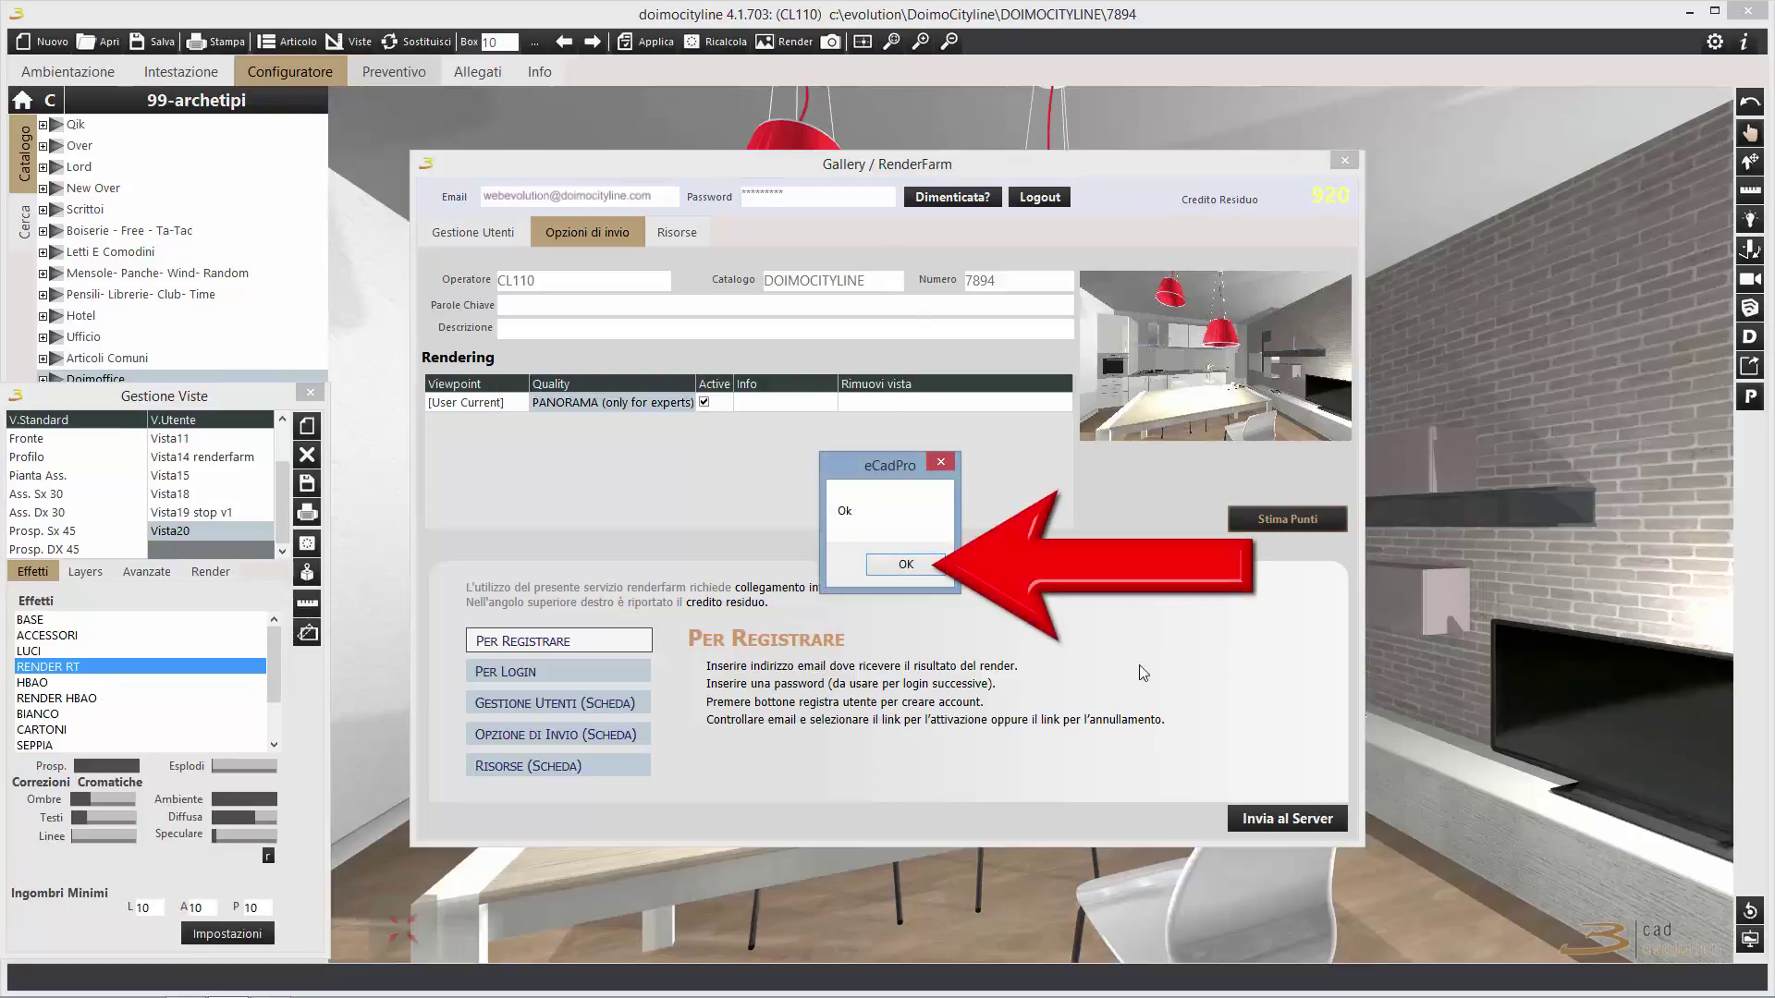
{"action": "left_click", "coordinate": [913, 570]}
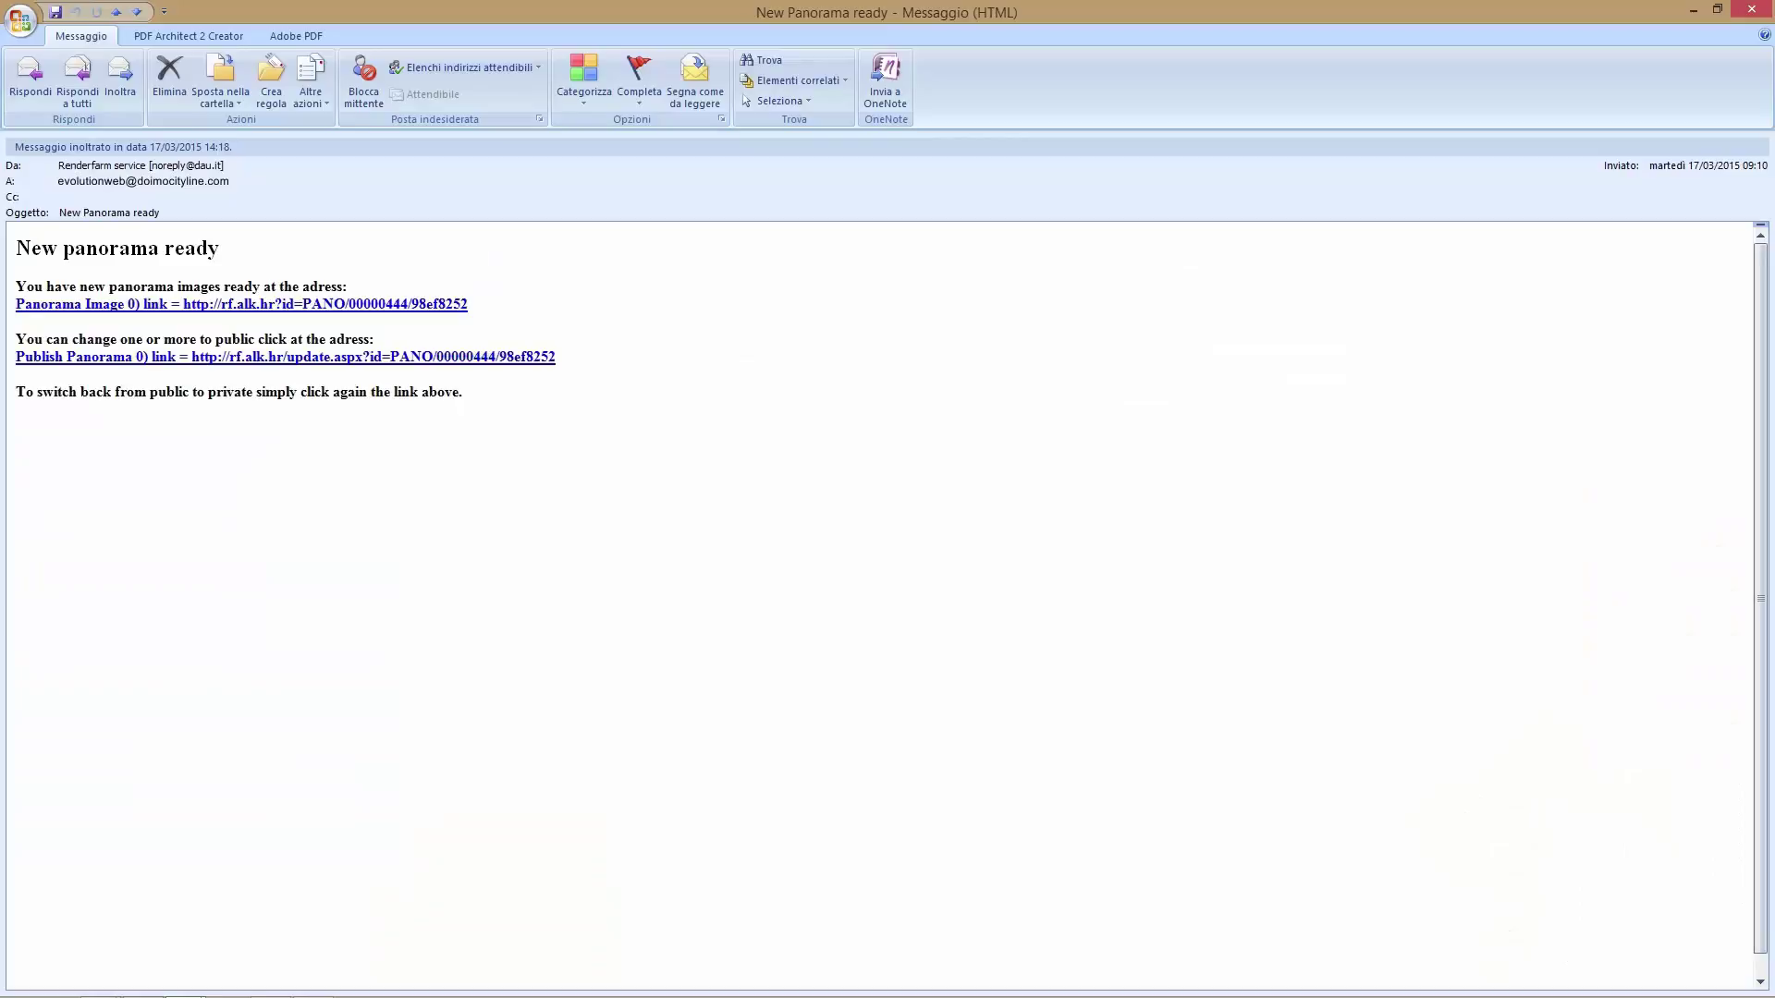
Open the Panorama Image 0 link from the RenderFarm e-mail, explore the room at different zoom levels and leave full-screen mode.
{"action": "left_click", "coordinate": [266, 303]}
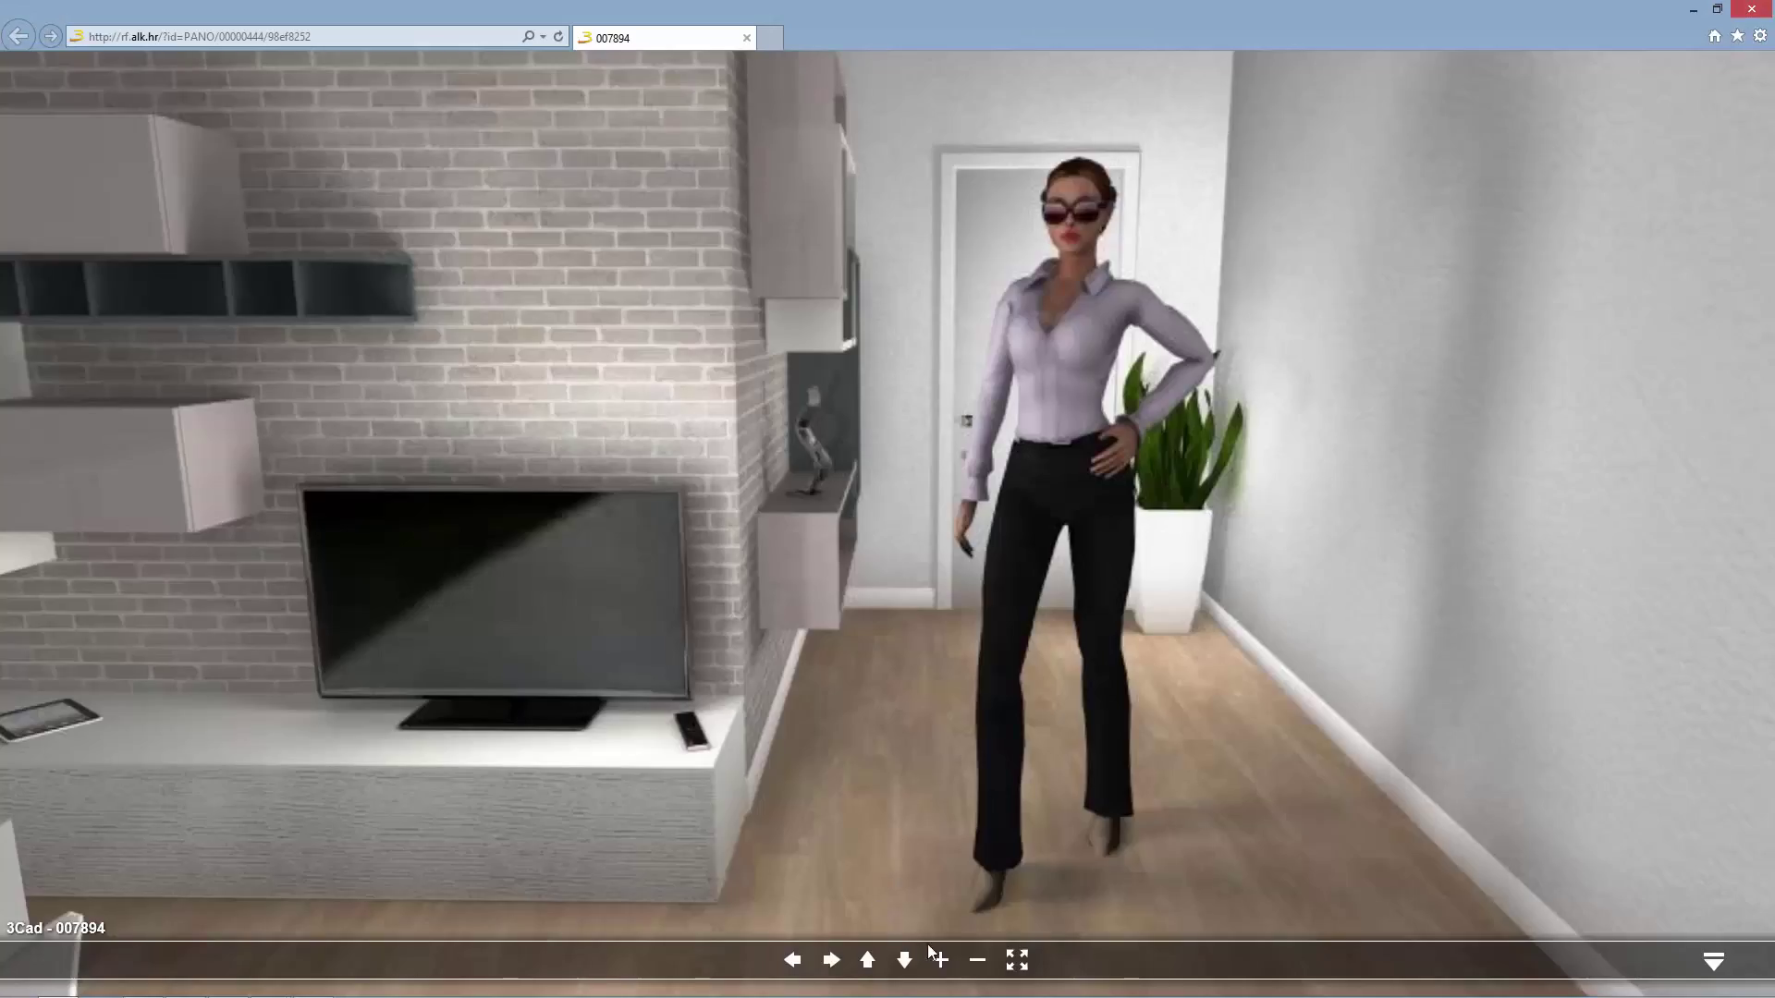
{"action": "left_click", "coordinate": [977, 960]}
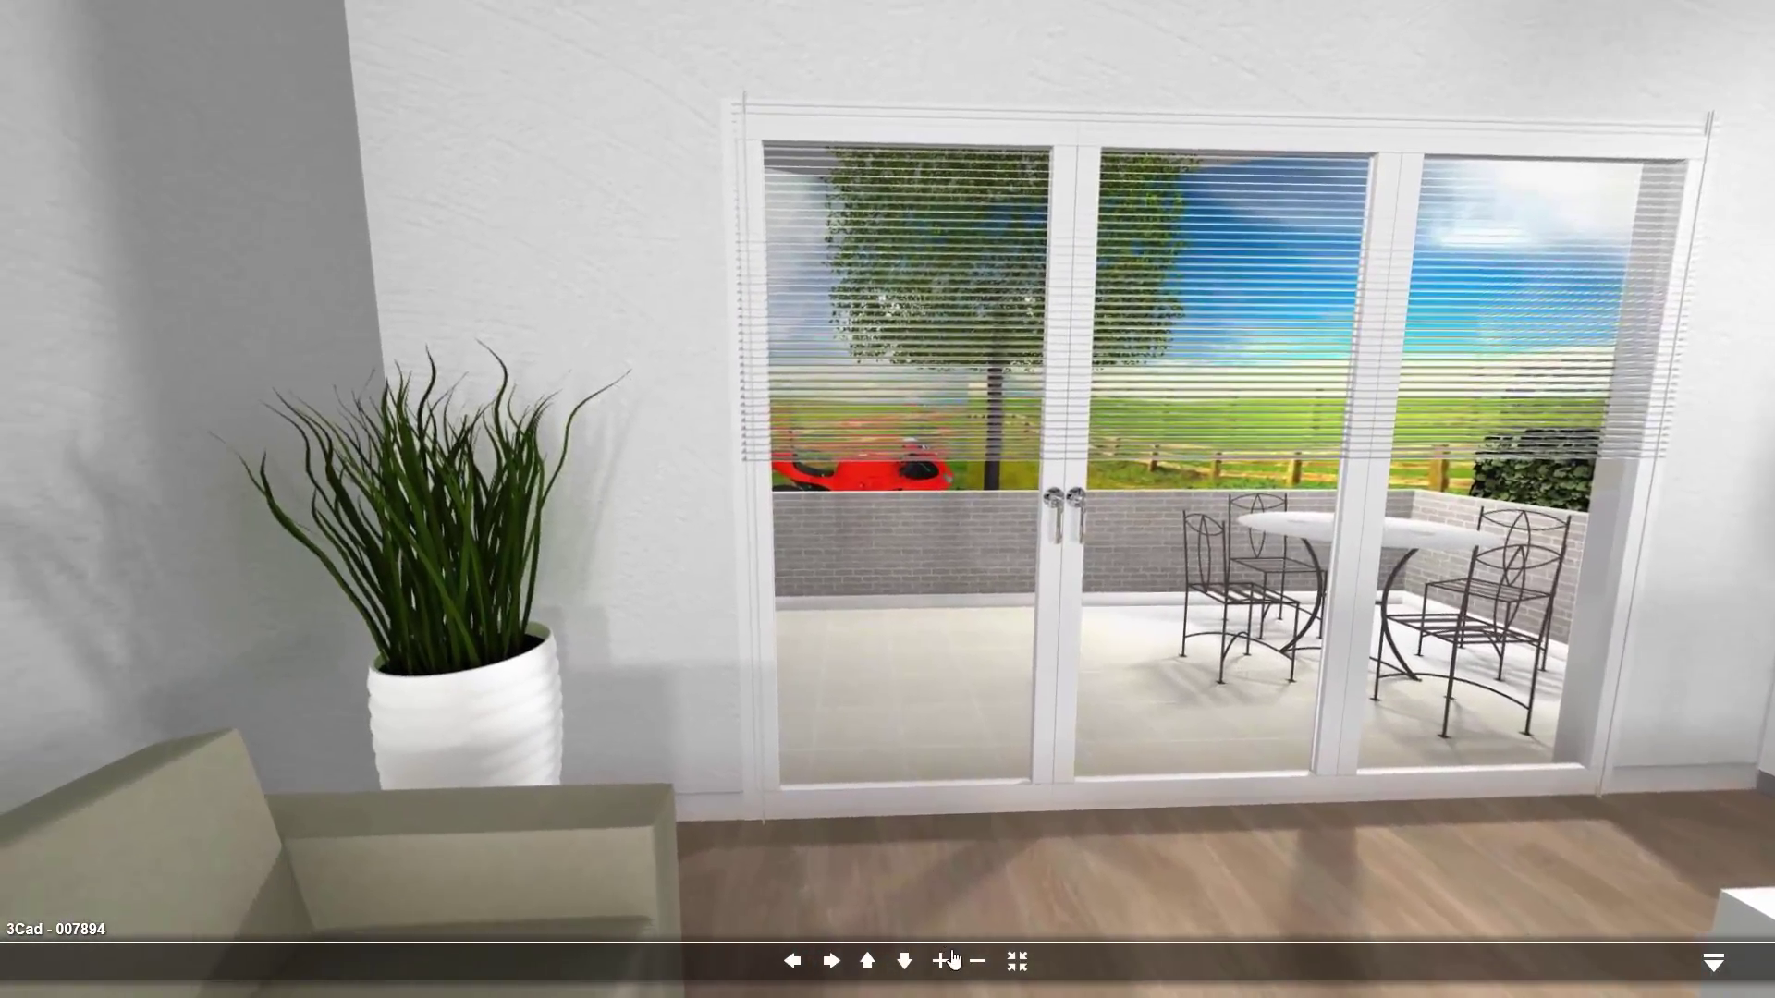
{"action": "left_click", "coordinate": [977, 961]}
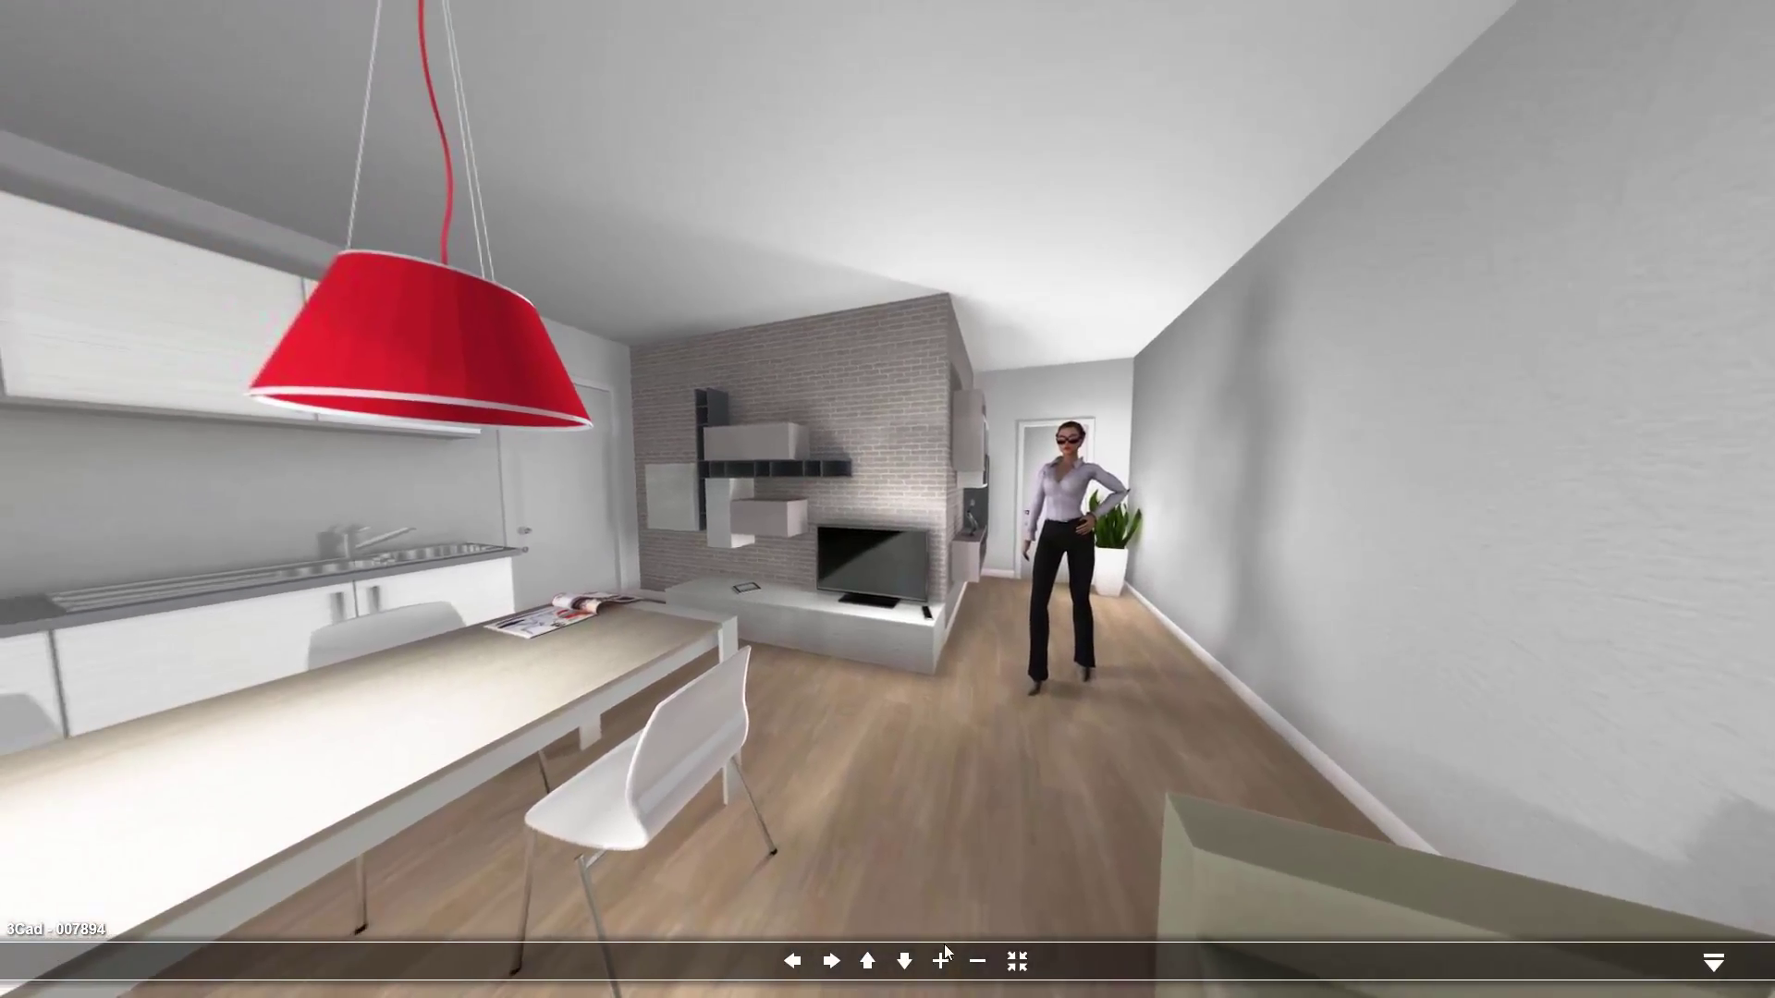
{"action": "left_click", "coordinate": [953, 953]}
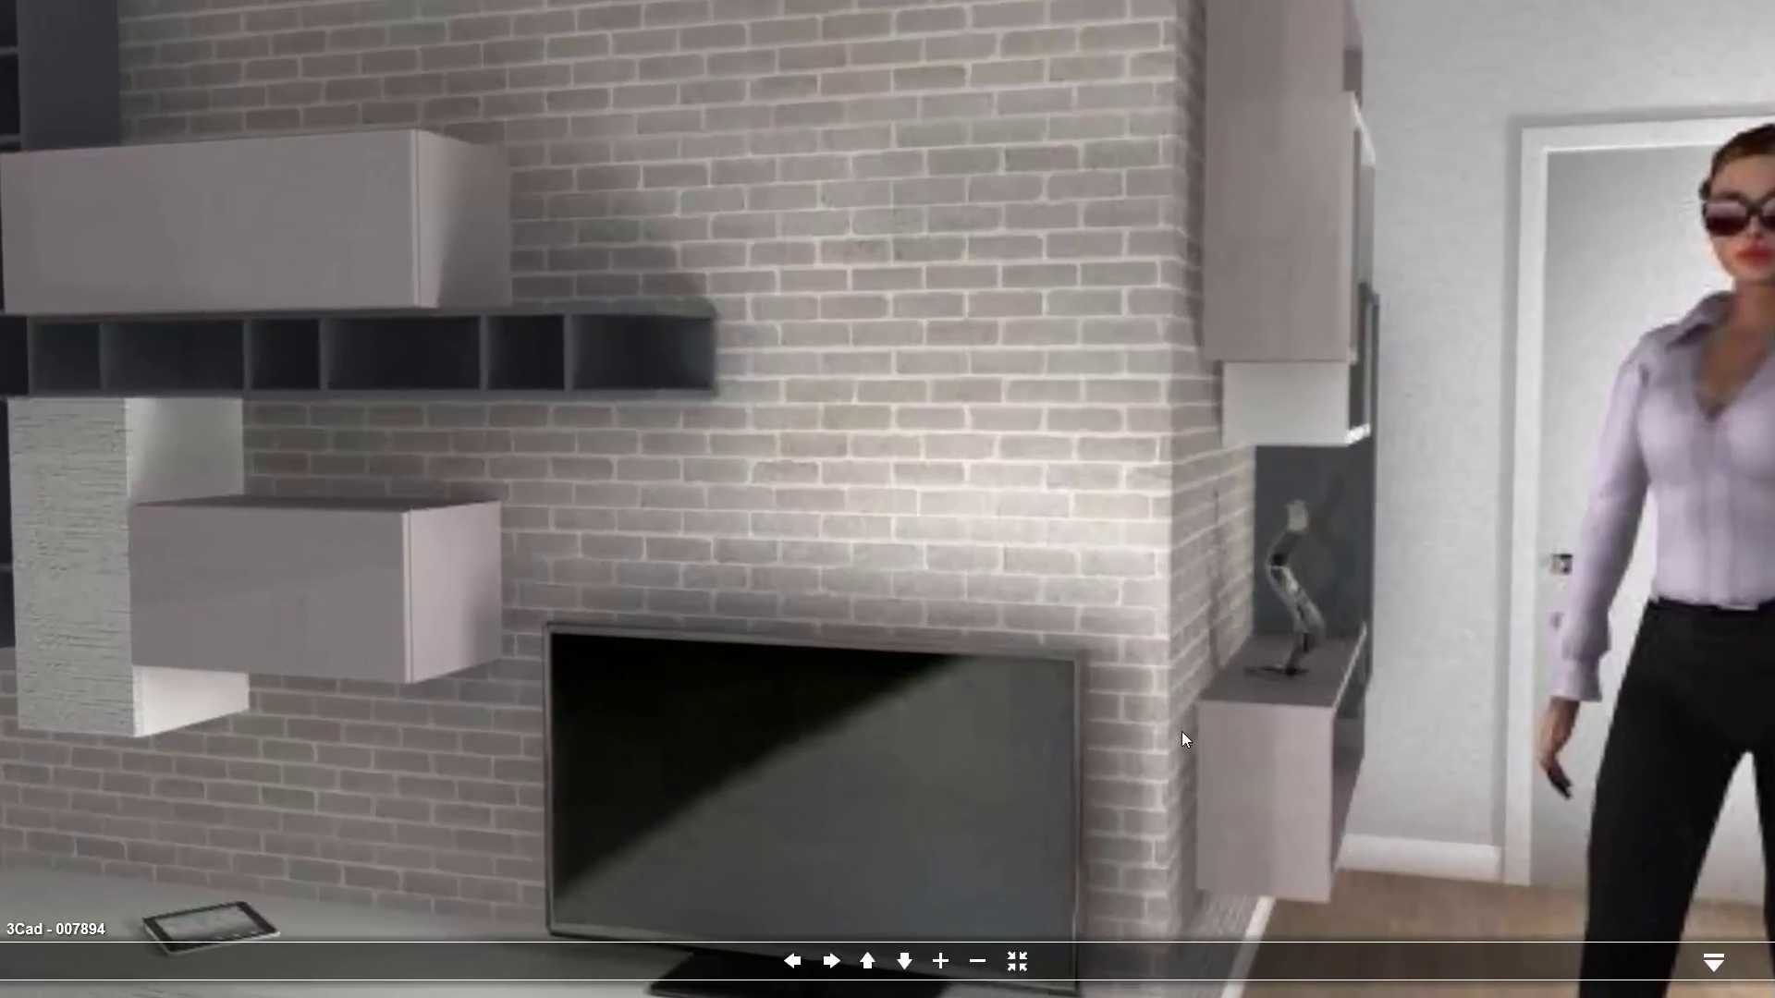
{"action": "left_click", "coordinate": [977, 962]}
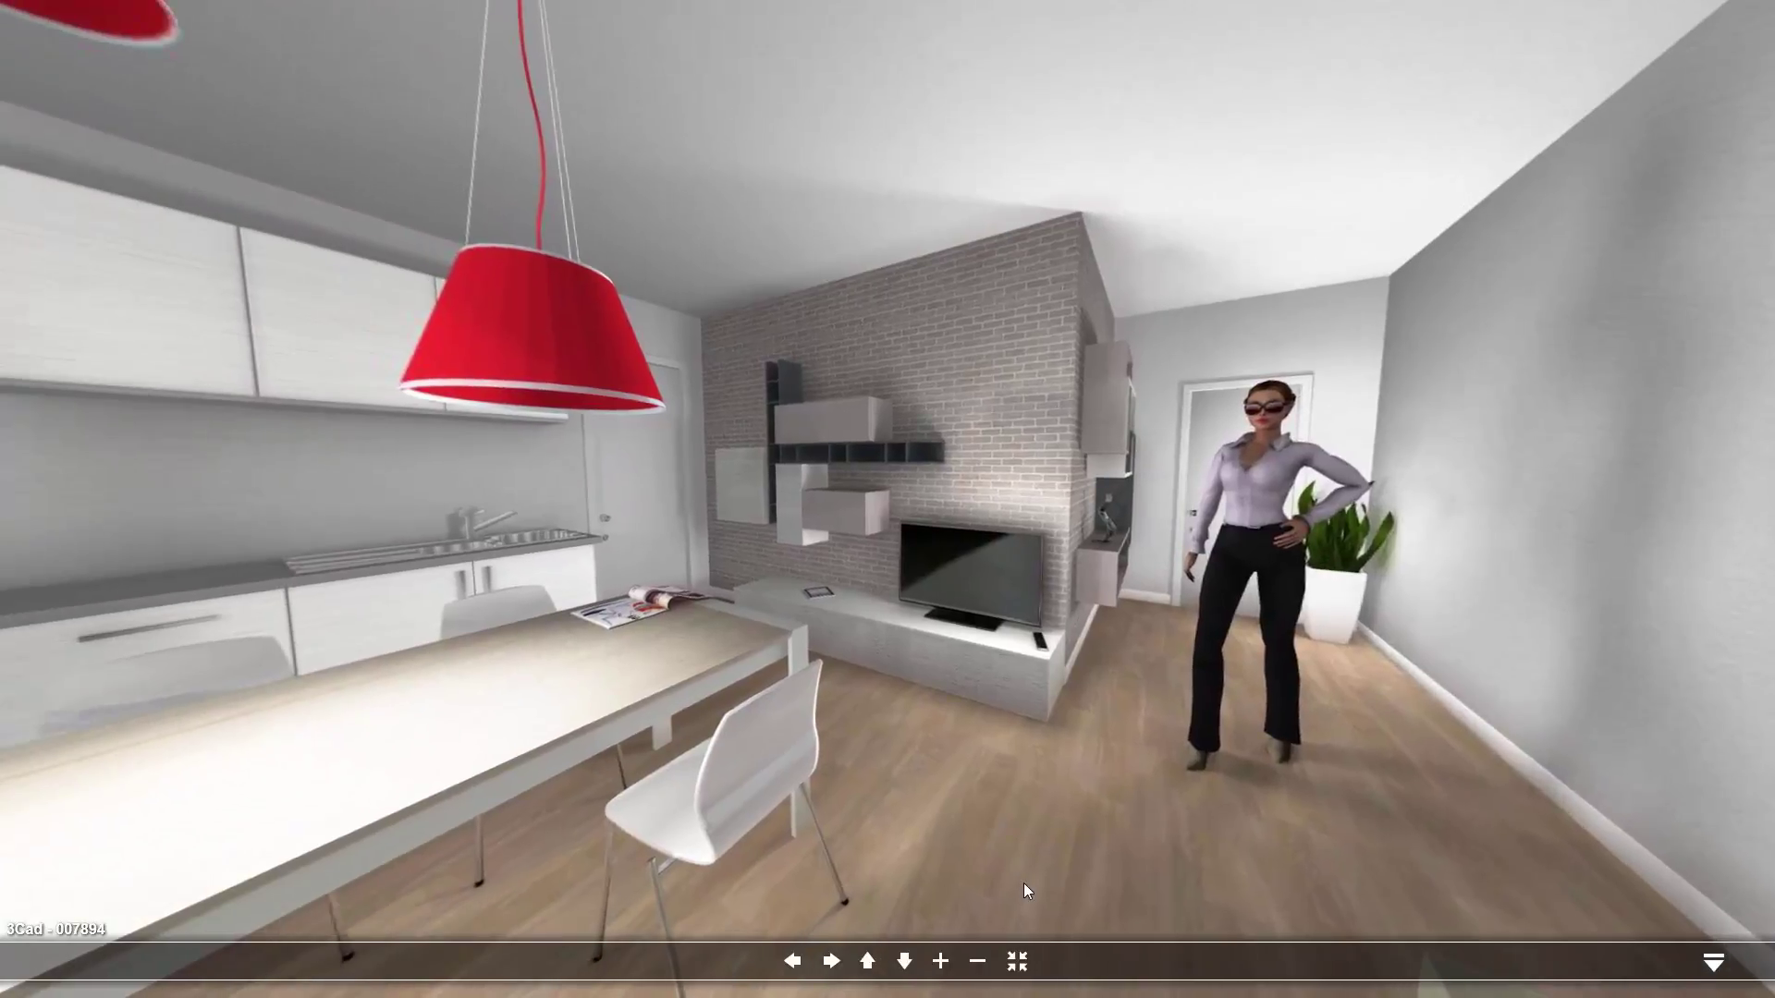
{"action": "key", "text": "Escape"}
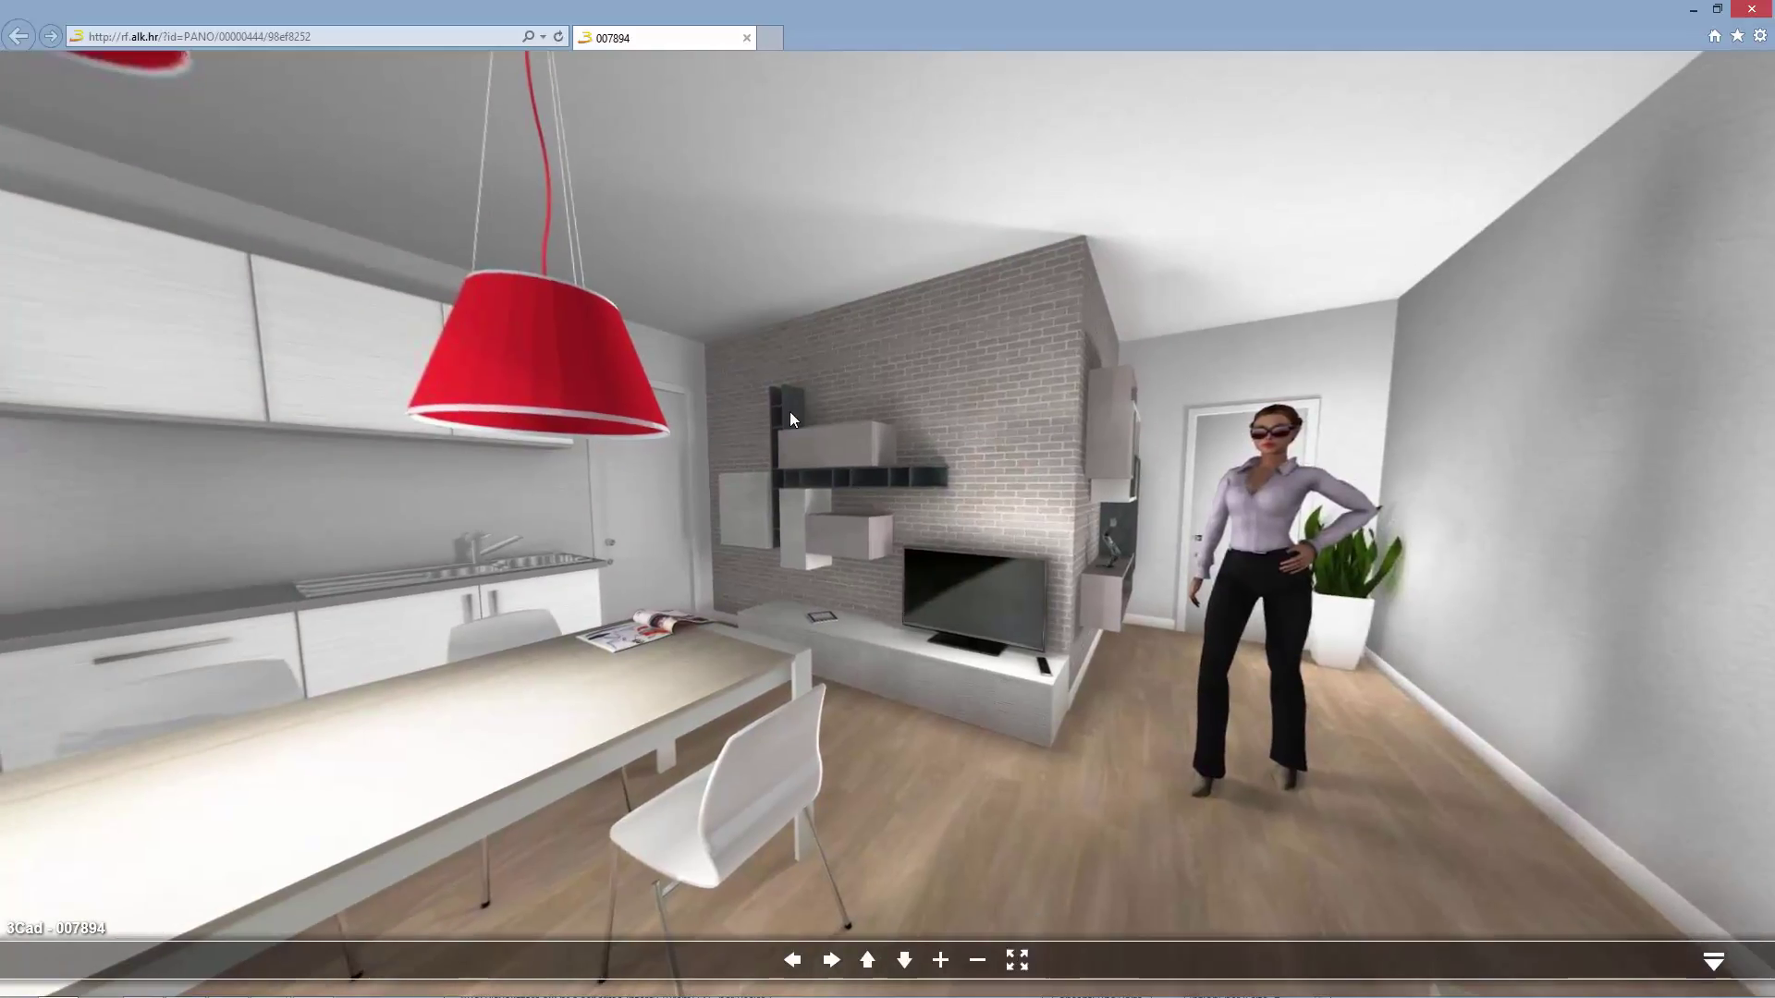